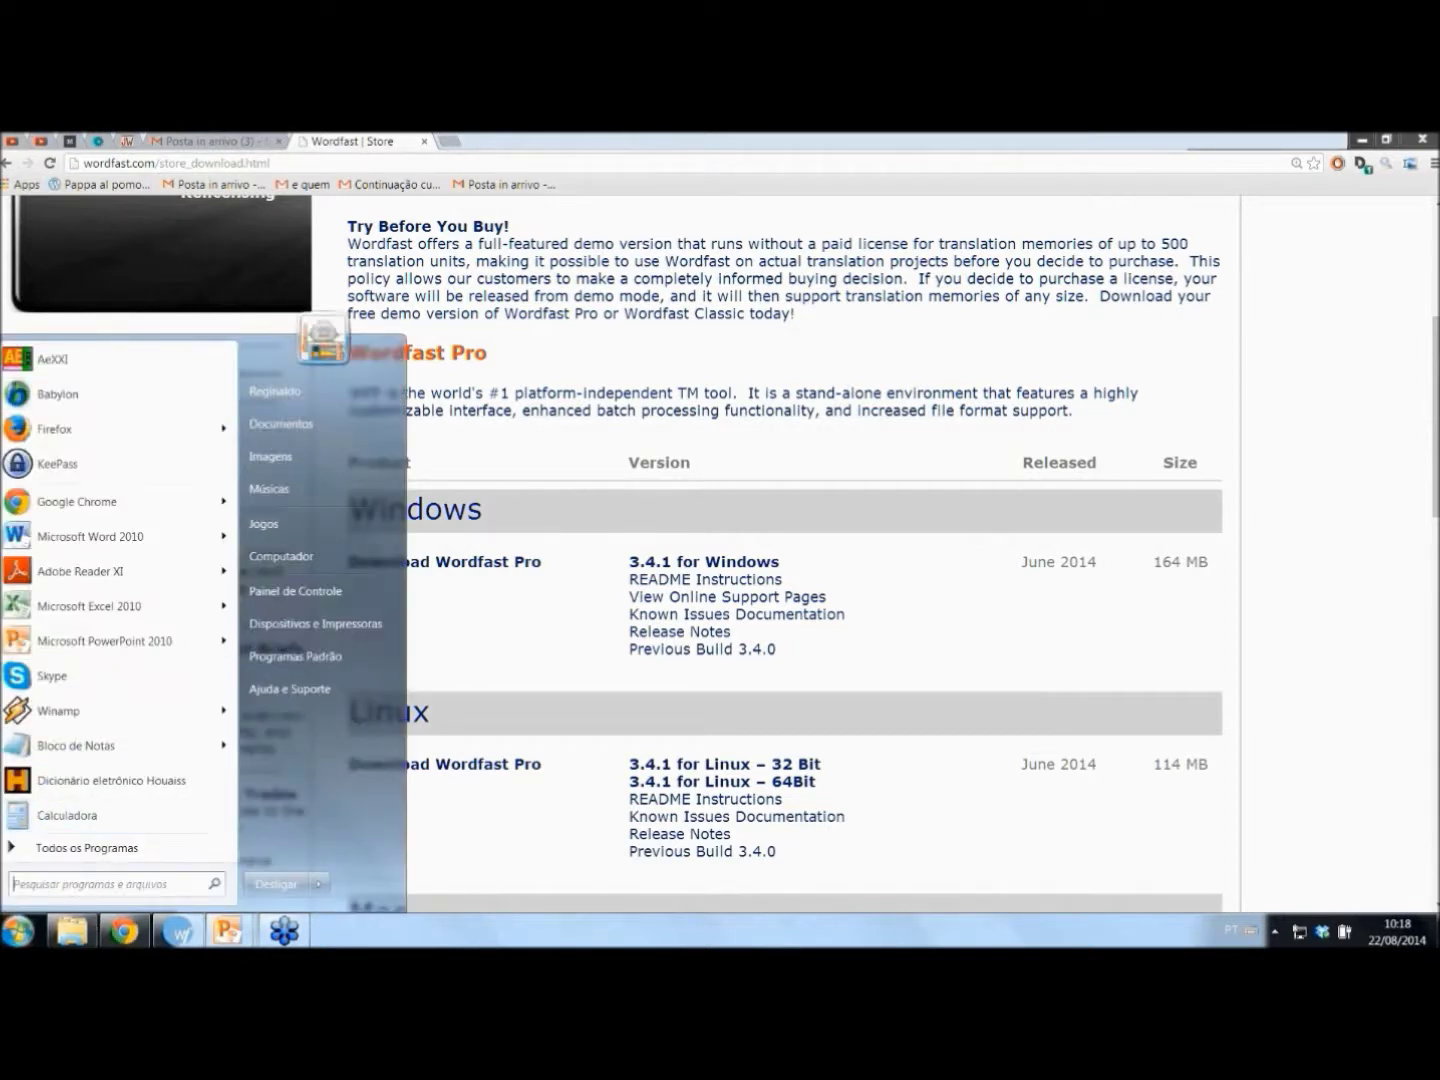
- Switch to Wordfast Pro and start a new project named Treinamento
{"action": "left_click", "coordinate": [185, 933]}
{"action": "left_click", "coordinate": [187, 935]}
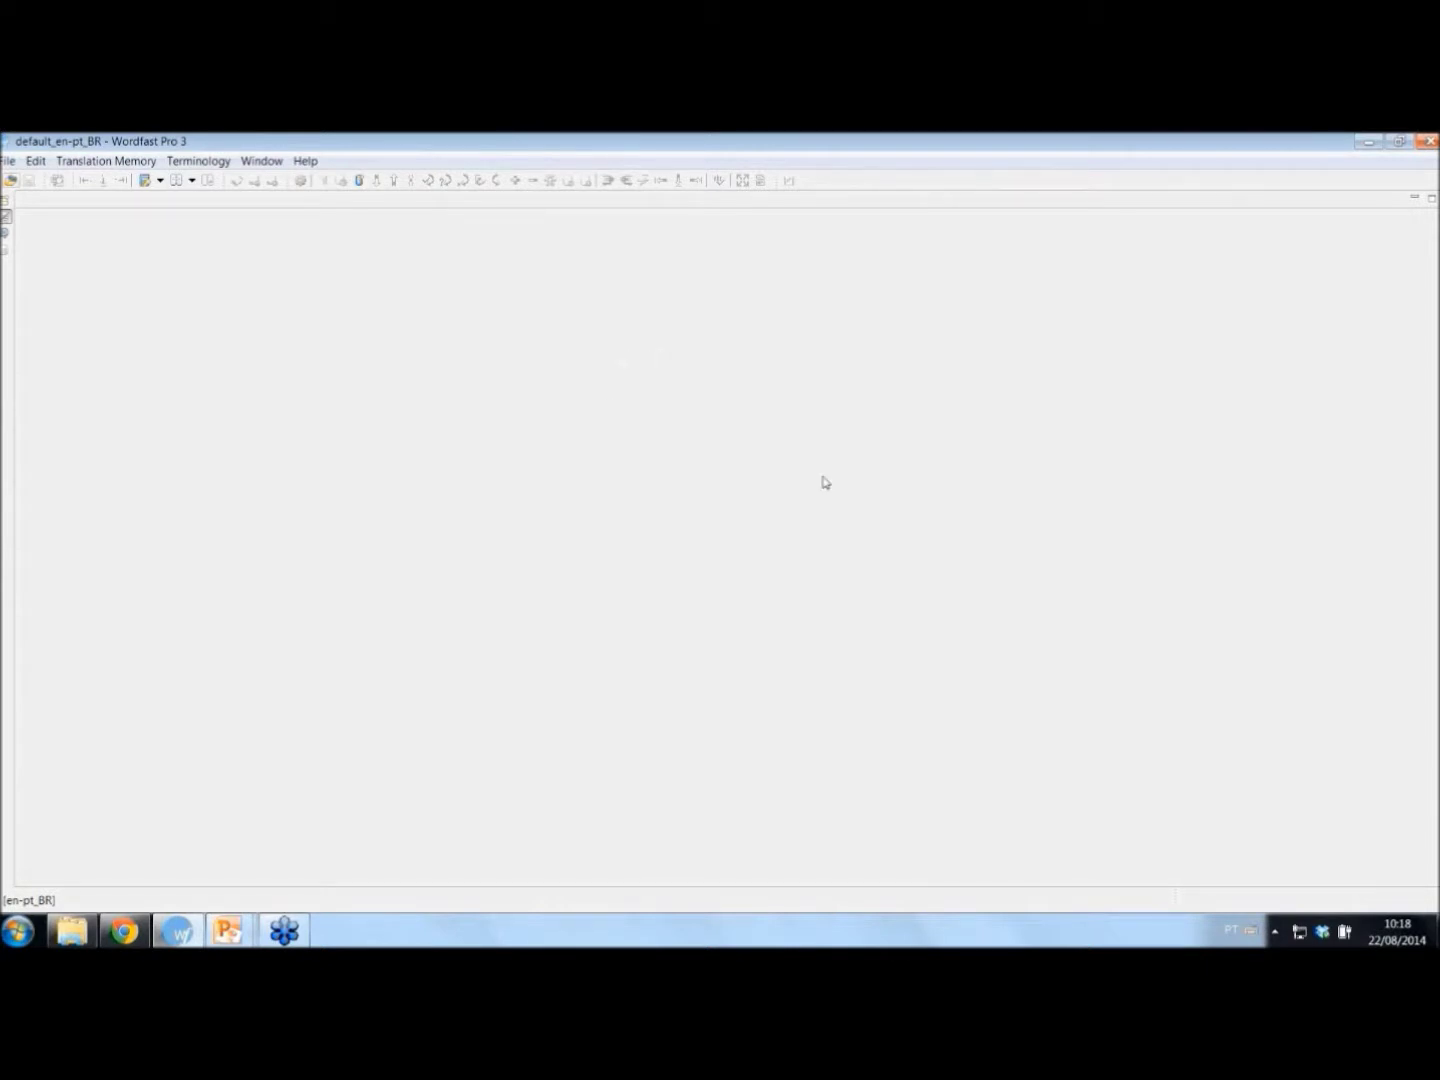
{"action": "left_click", "coordinate": [10, 163]}
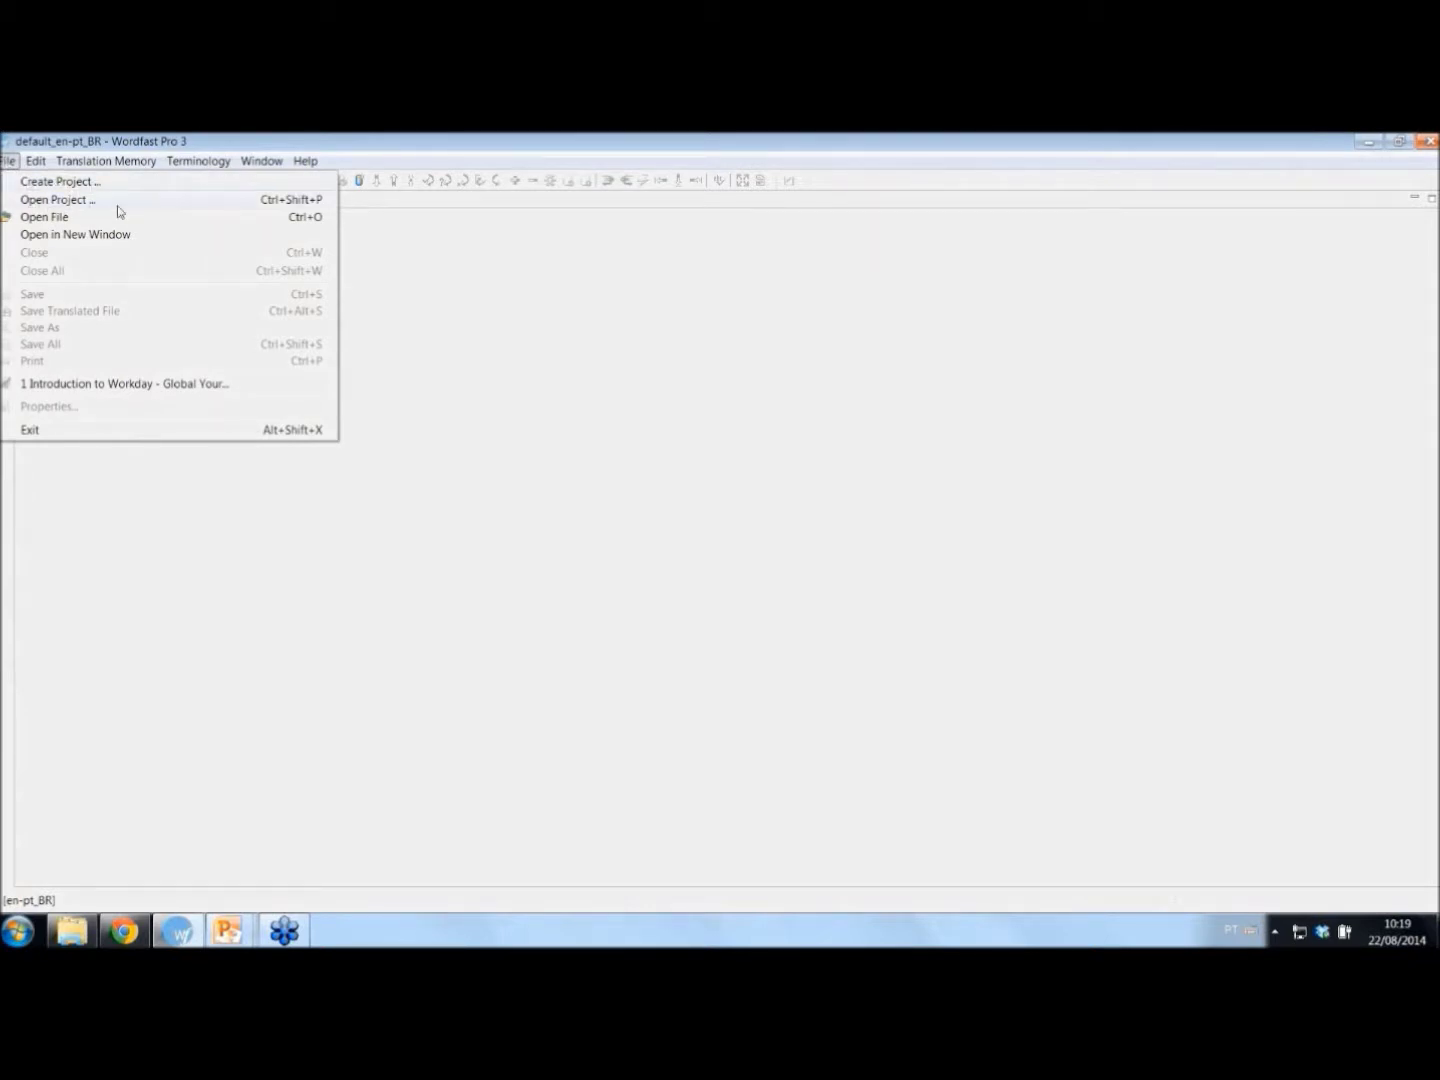
{"action": "left_click", "coordinate": [40, 182]}
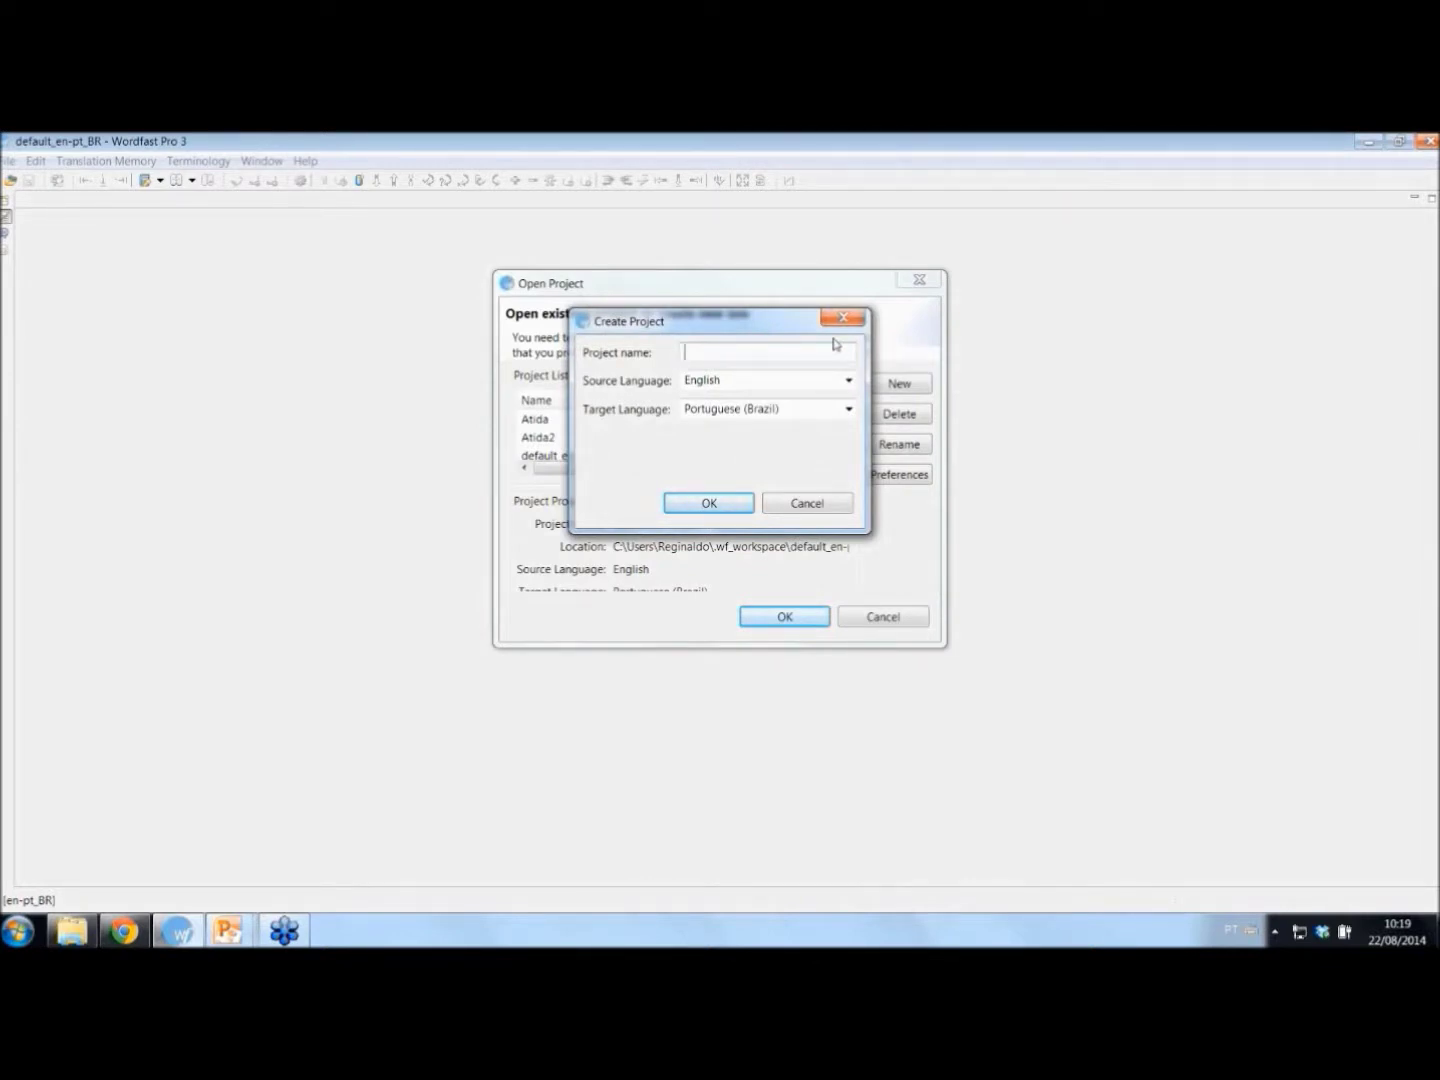
{"action": "type", "text": "Treinamento"}
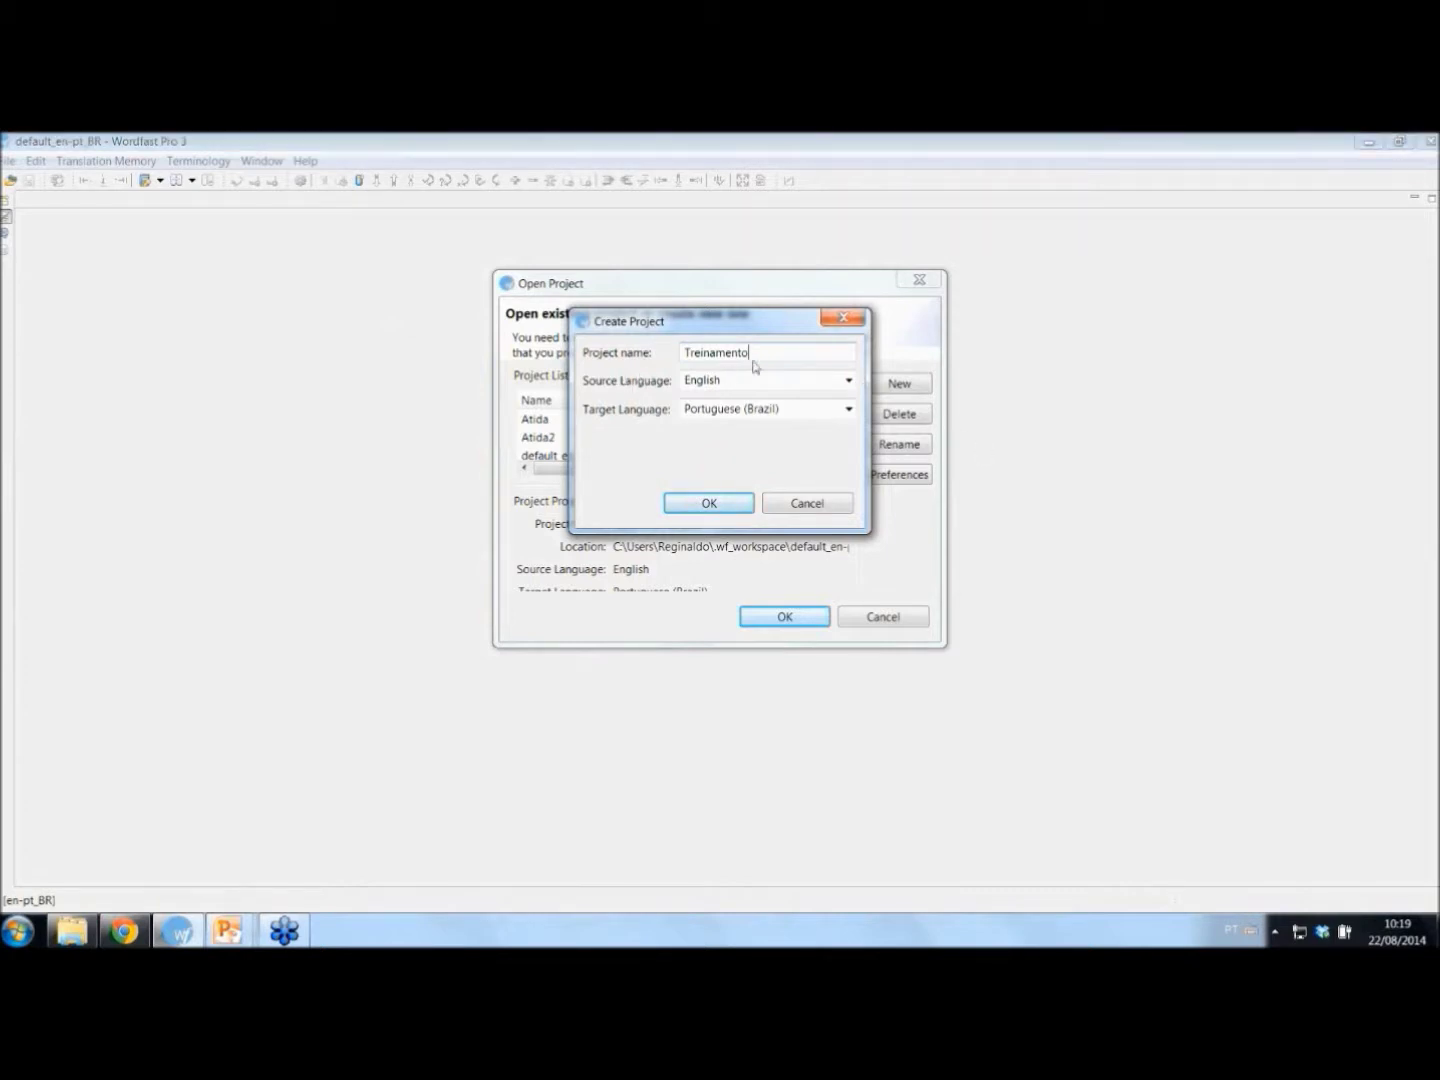
- Set the source language to English (United States), keep Portuguese (Brazil) as the target, and create the project
{"action": "left_click", "coordinate": [848, 380]}
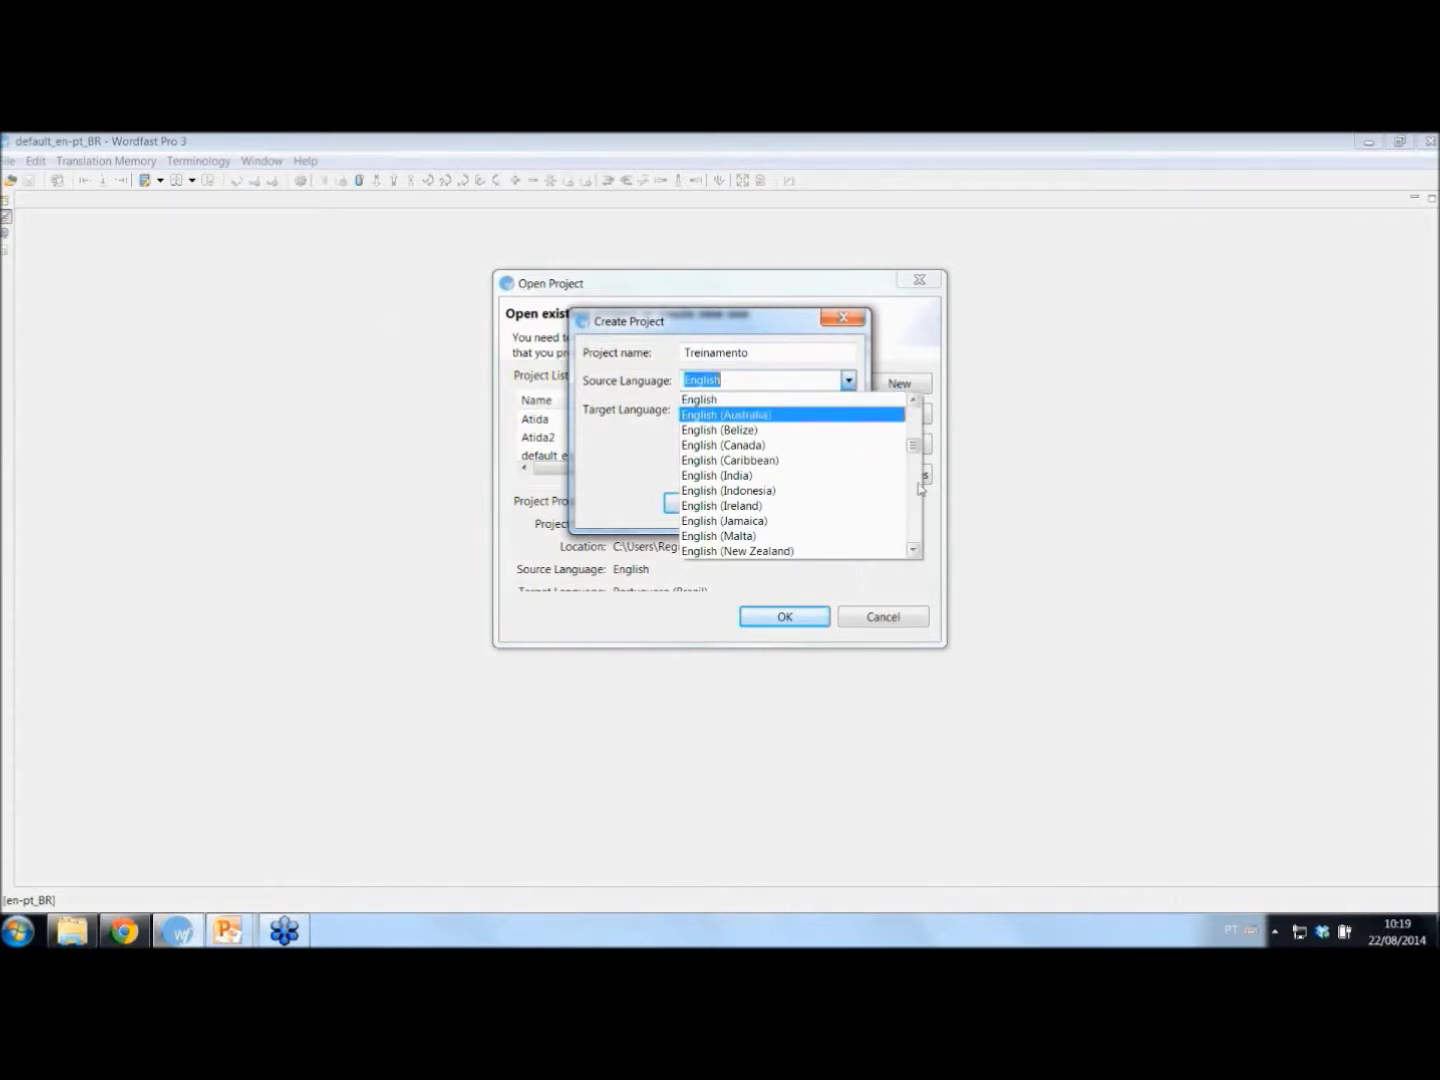
{"action": "scroll", "coordinate": [920, 487], "scroll_direction": "down", "scroll_amount": 4}
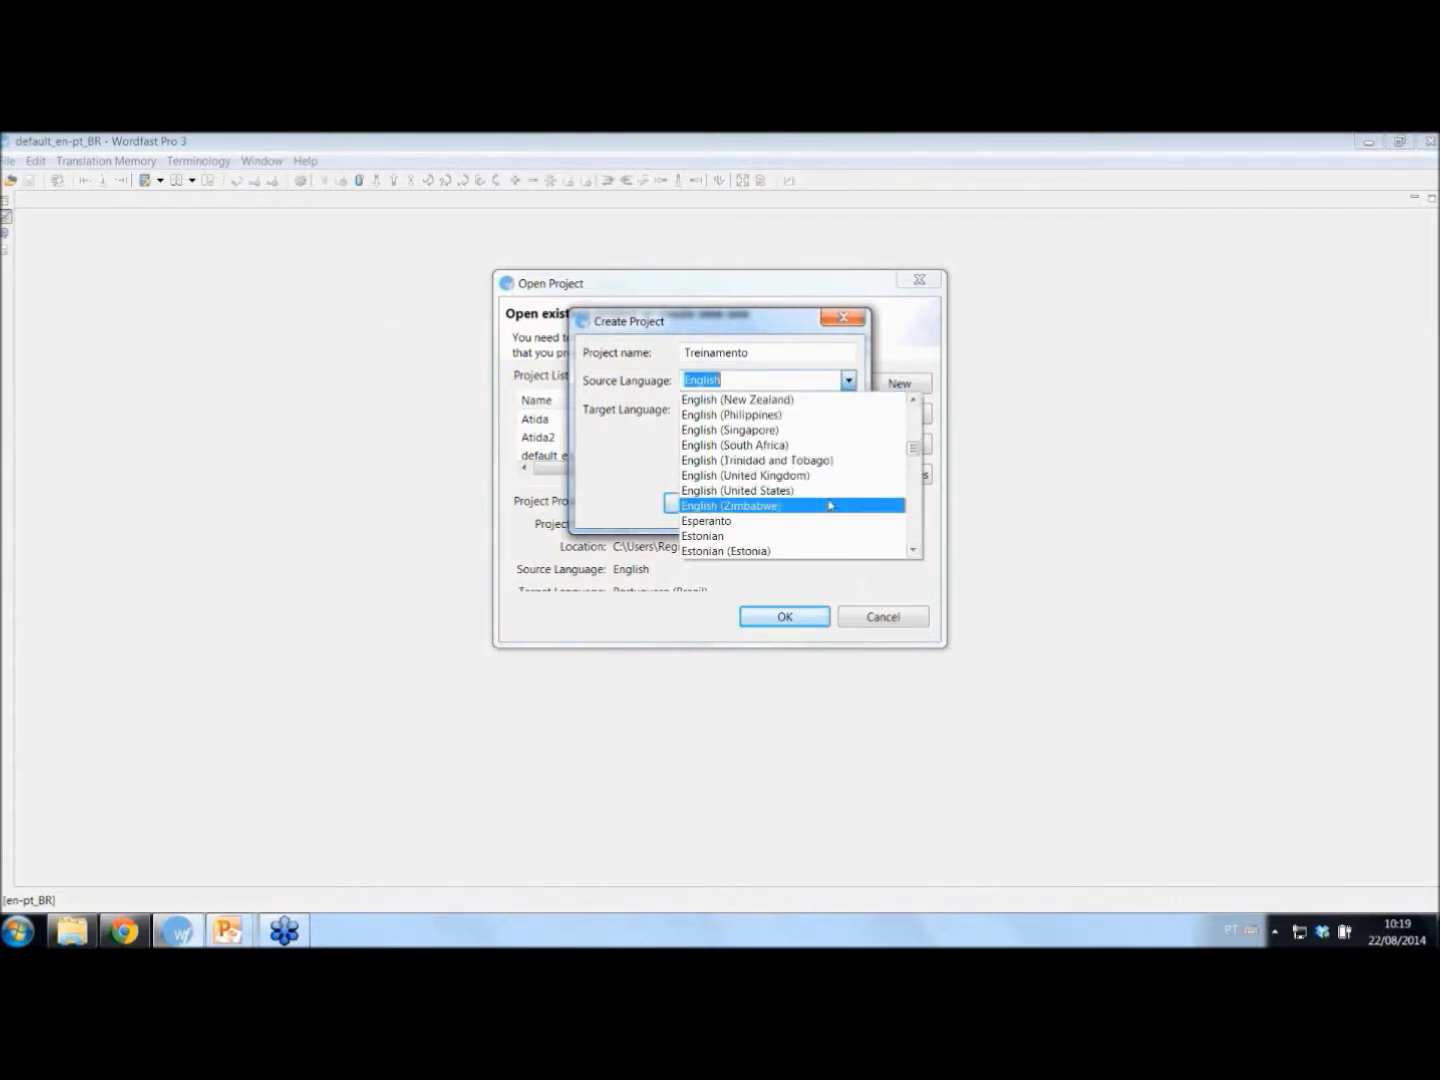
{"action": "left_click", "coordinate": [838, 491]}
{"action": "left_click", "coordinate": [847, 409]}
{"action": "left_click", "coordinate": [847, 410]}
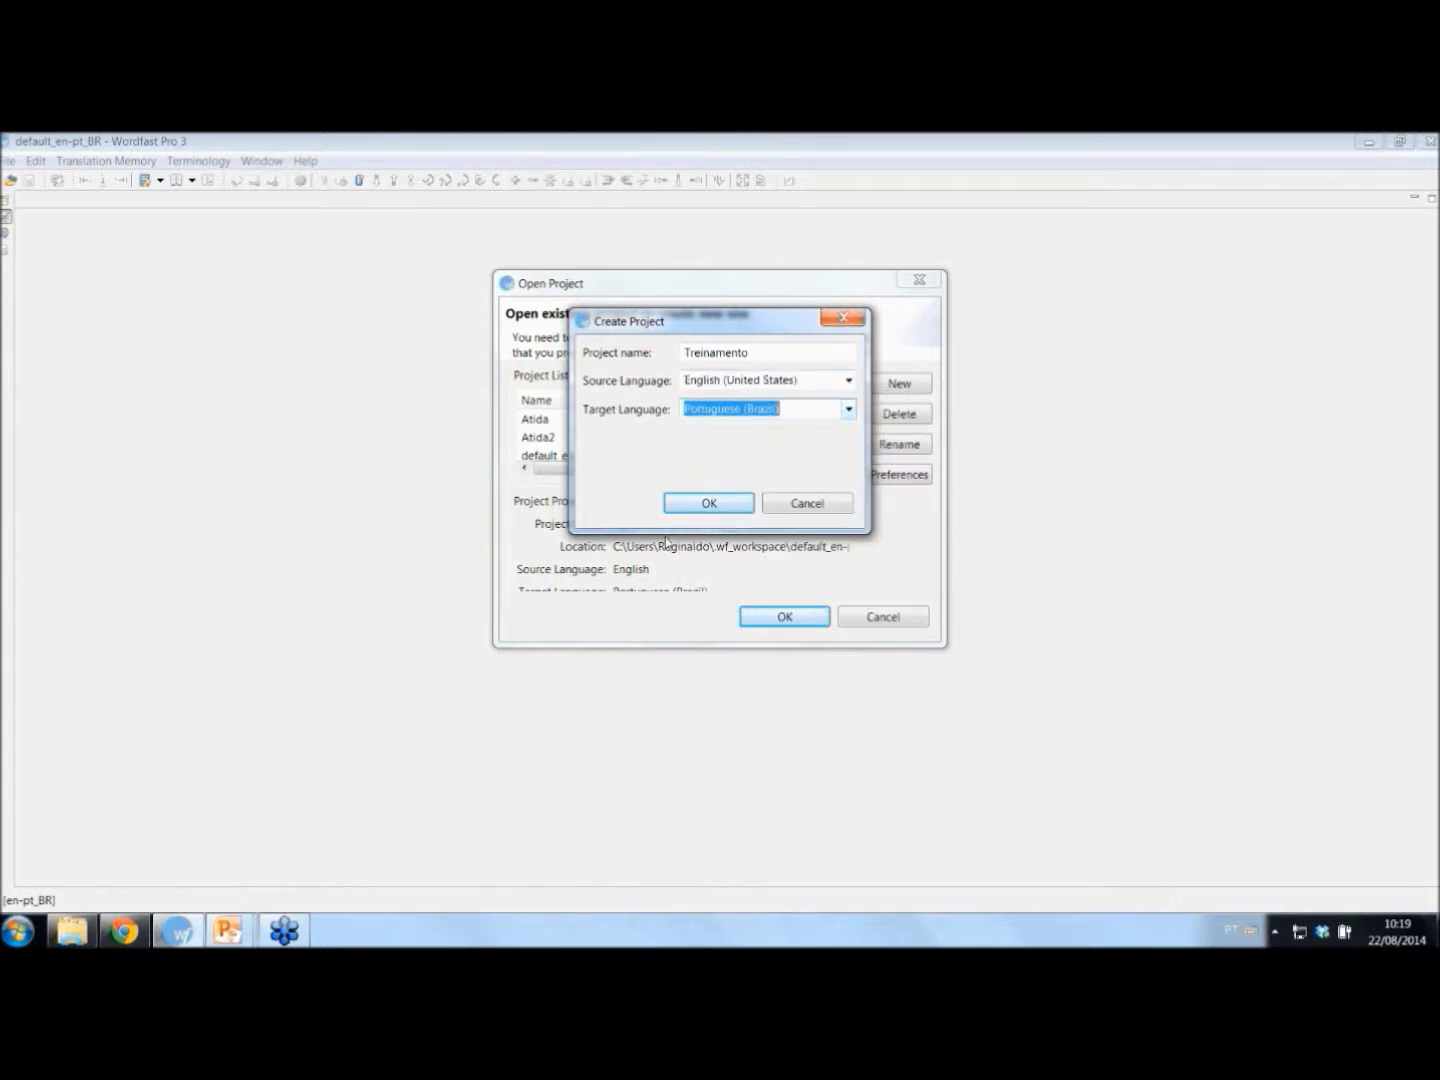
{"action": "left_click", "coordinate": [708, 504]}
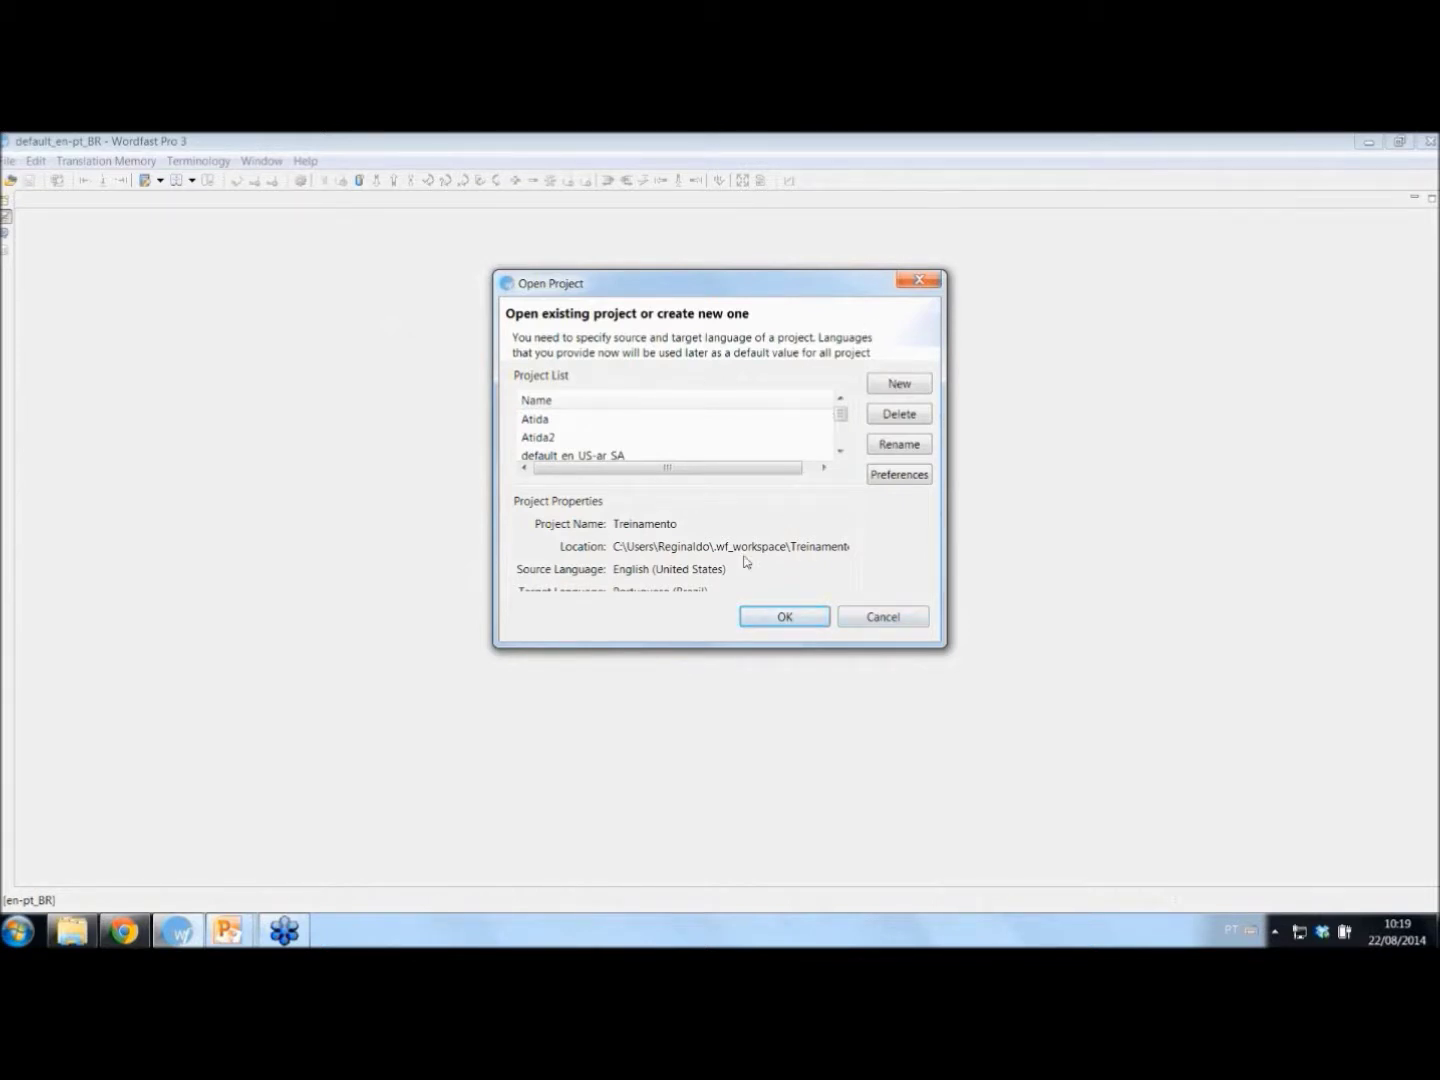
- Open the new project's preferences and remove all three existing translation memories from its TM list
{"action": "left_click", "coordinate": [825, 467]}
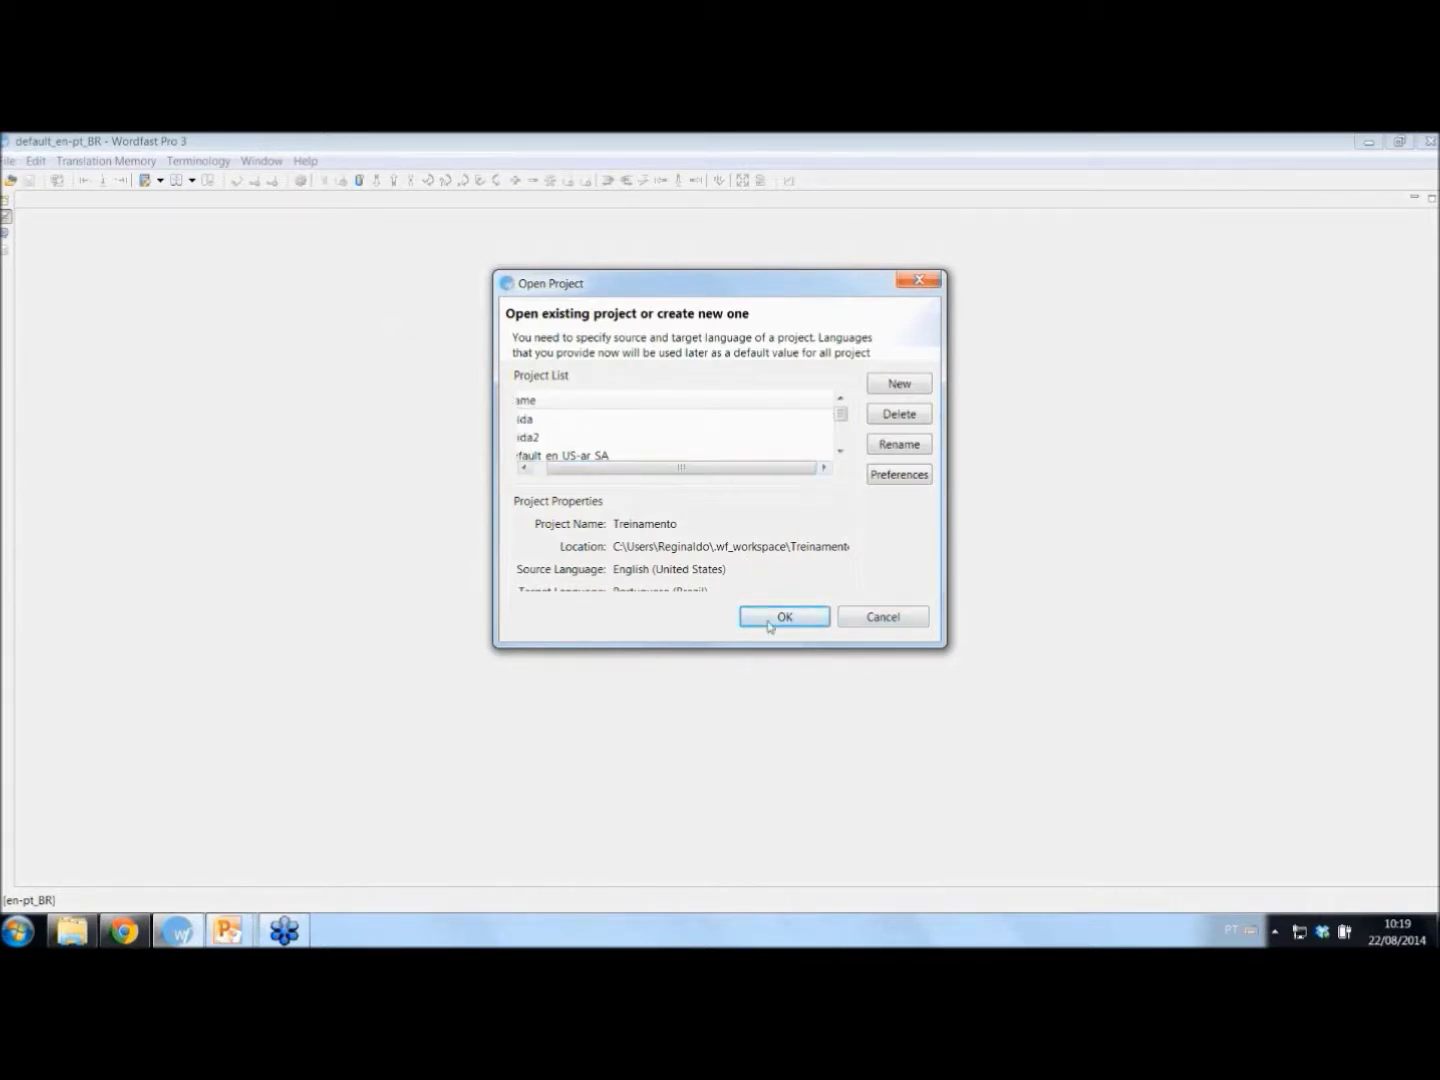
{"action": "left_click_drag", "start_coordinate": [769, 288], "coordinate": [598, 315]}
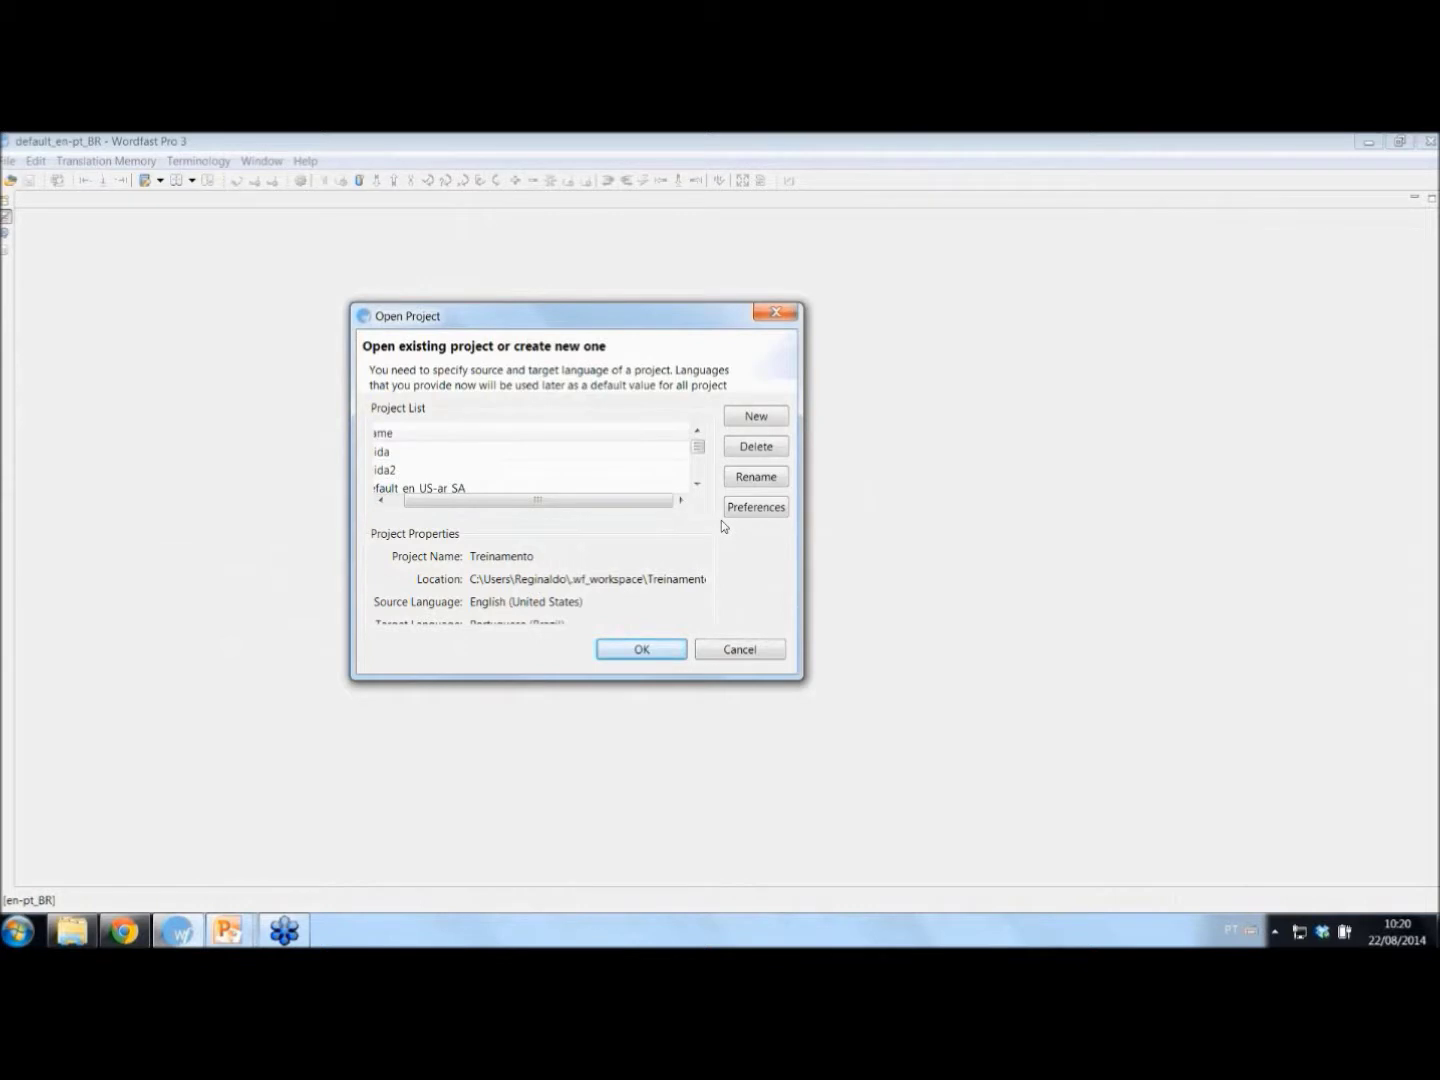
{"action": "left_click", "coordinate": [767, 518]}
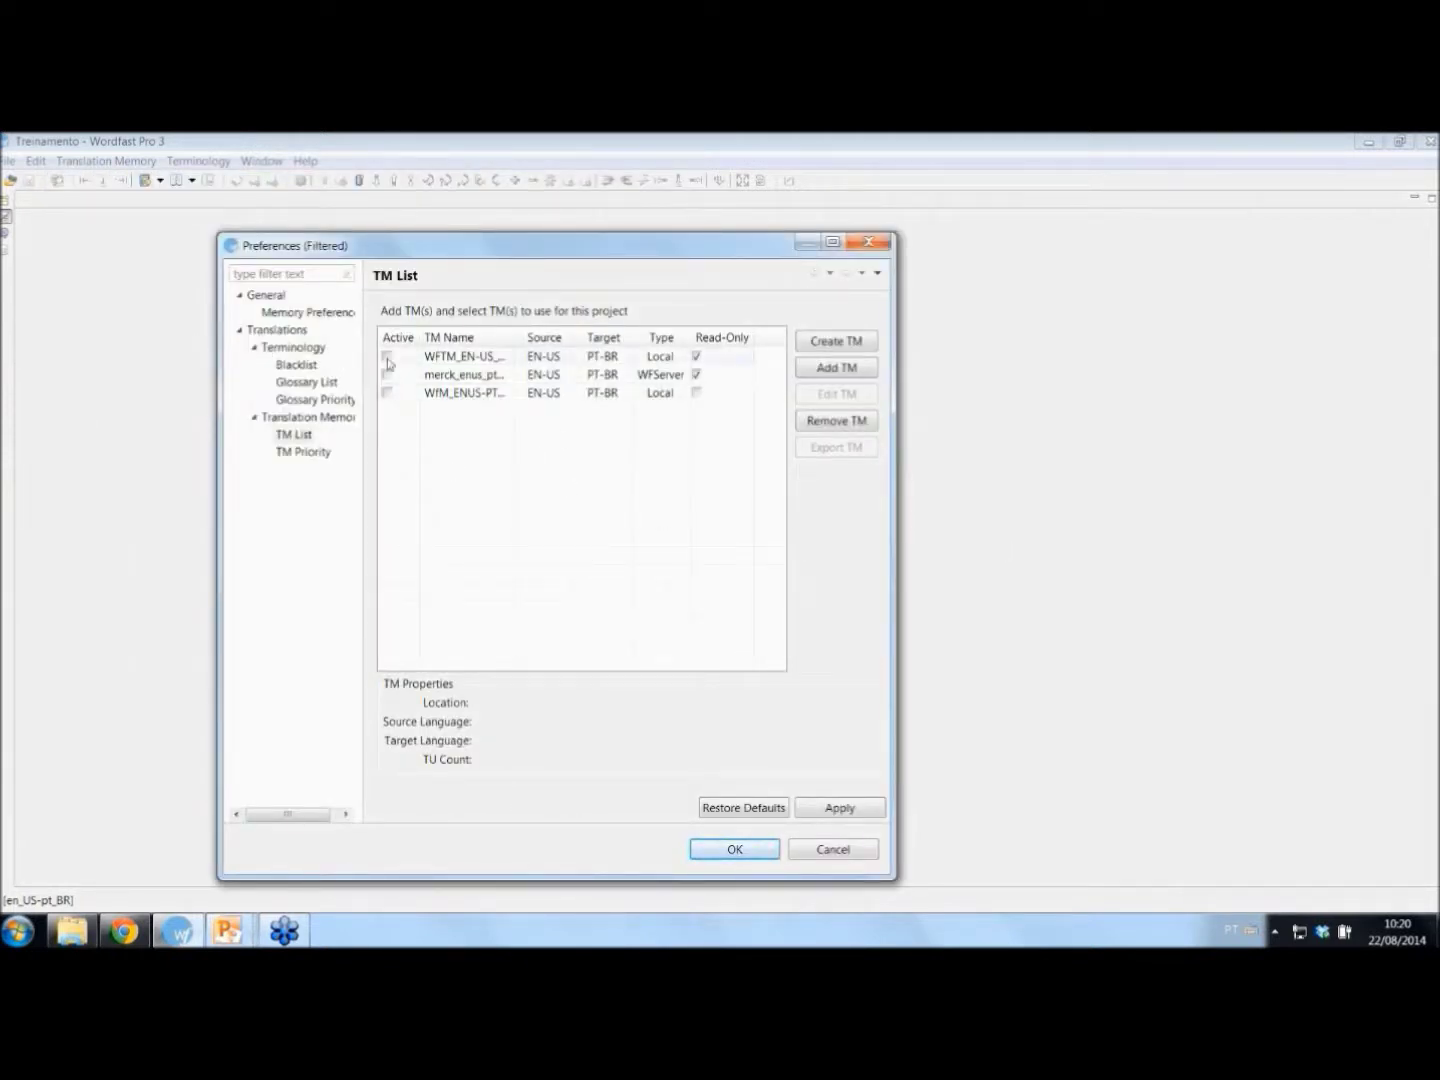
{"action": "left_click", "coordinate": [432, 358]}
{"action": "left_click", "coordinate": [450, 378]}
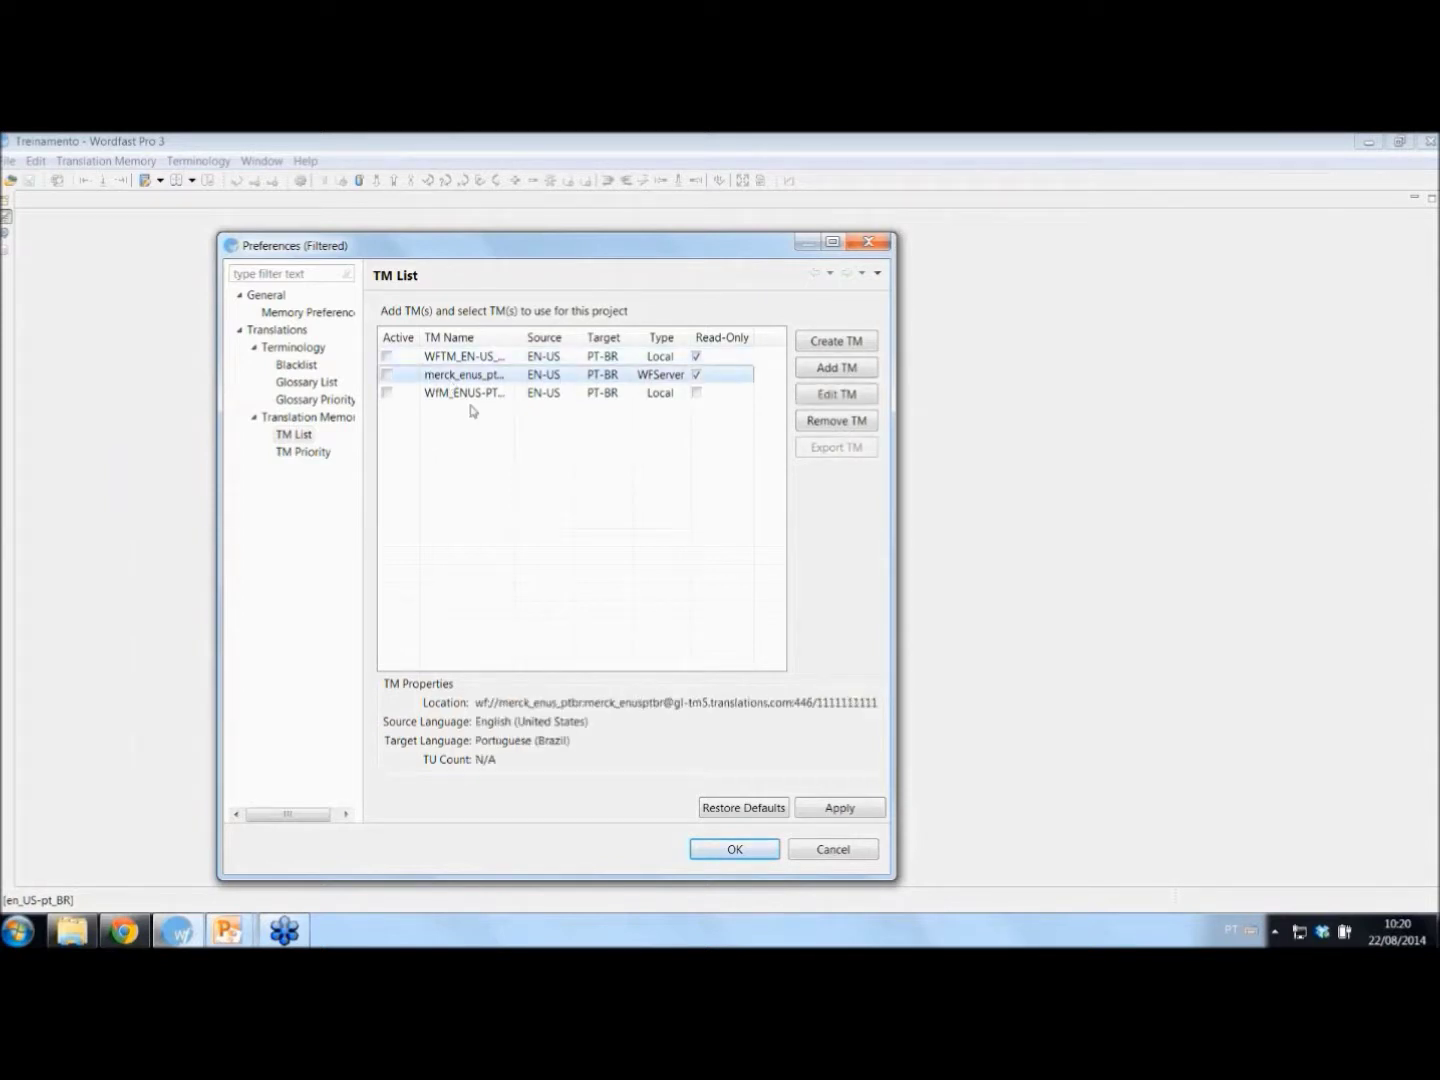
{"action": "left_click", "coordinate": [474, 394], "text": "ctrl"}
{"action": "left_click", "coordinate": [490, 356], "text": "ctrl"}
{"action": "left_click", "coordinate": [858, 431]}
{"action": "left_click", "coordinate": [675, 577]}
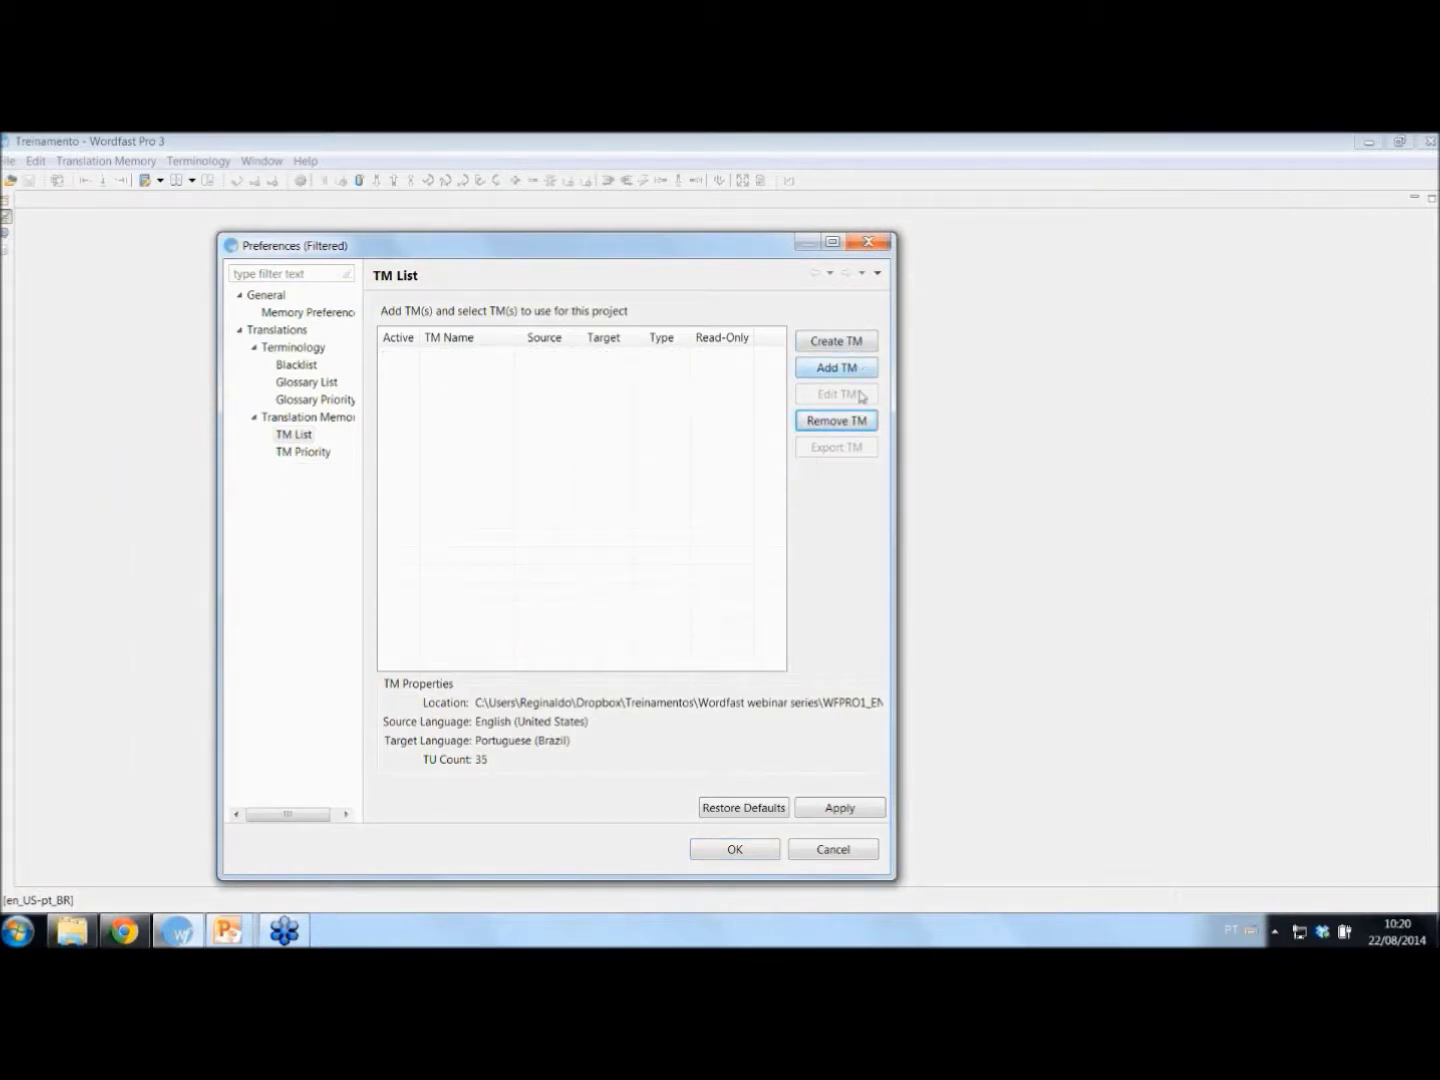
- Start creating a local TM and browse to the Dropbox\Treinamentos folder for its location
{"action": "left_click", "coordinate": [856, 350]}
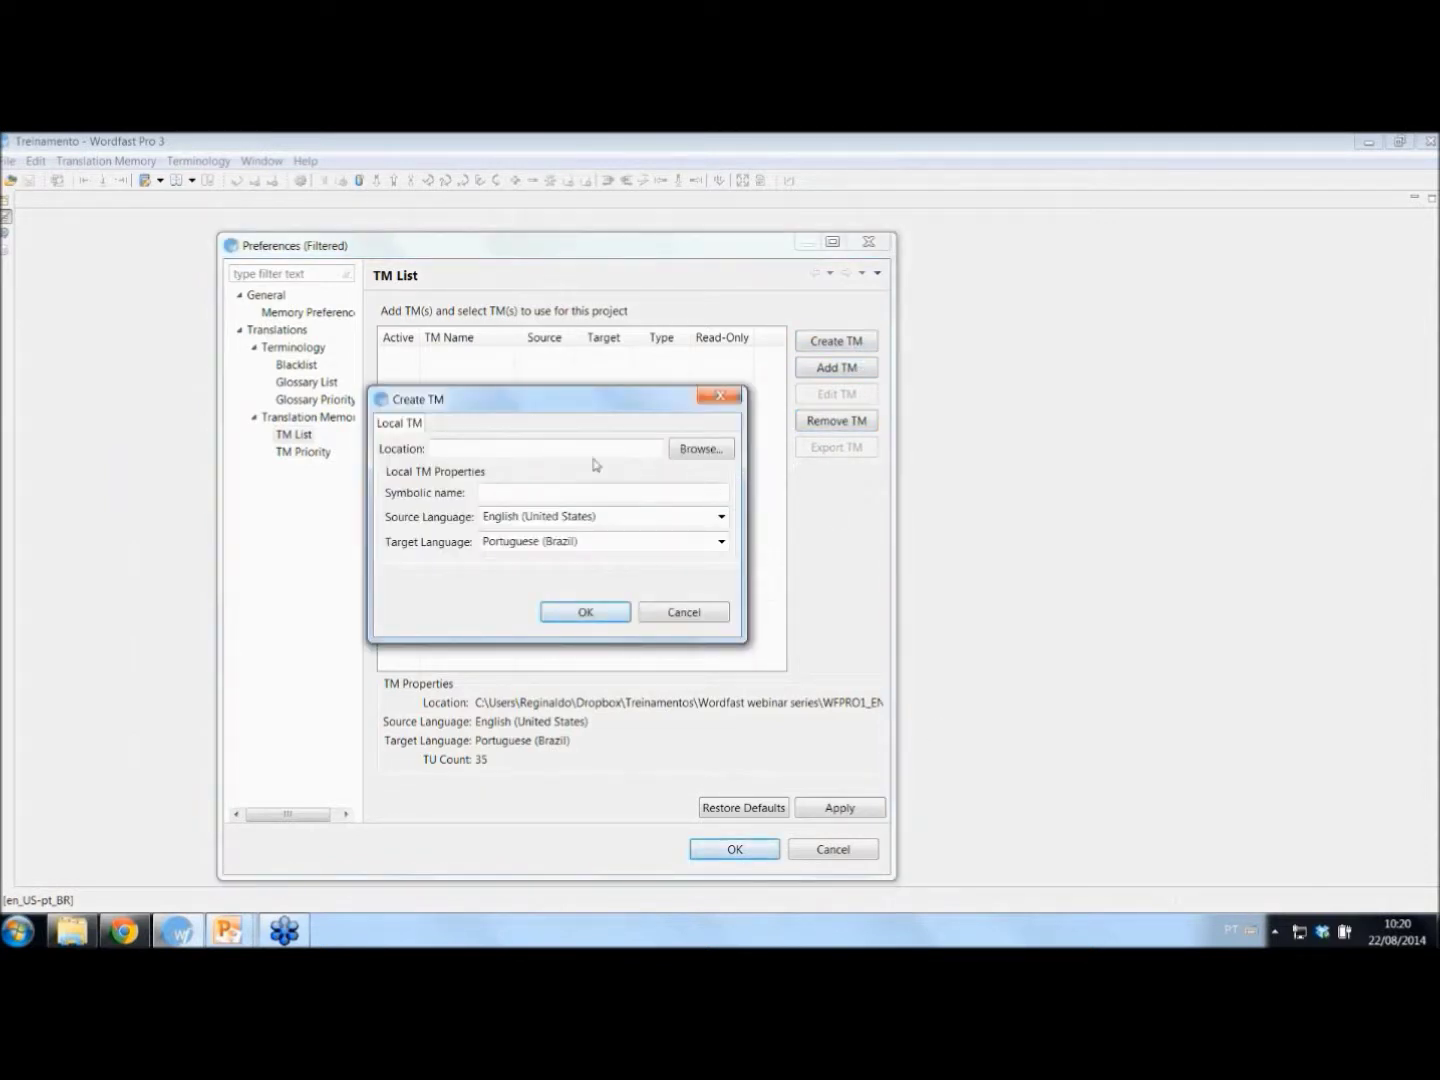
{"action": "left_click", "coordinate": [701, 451]}
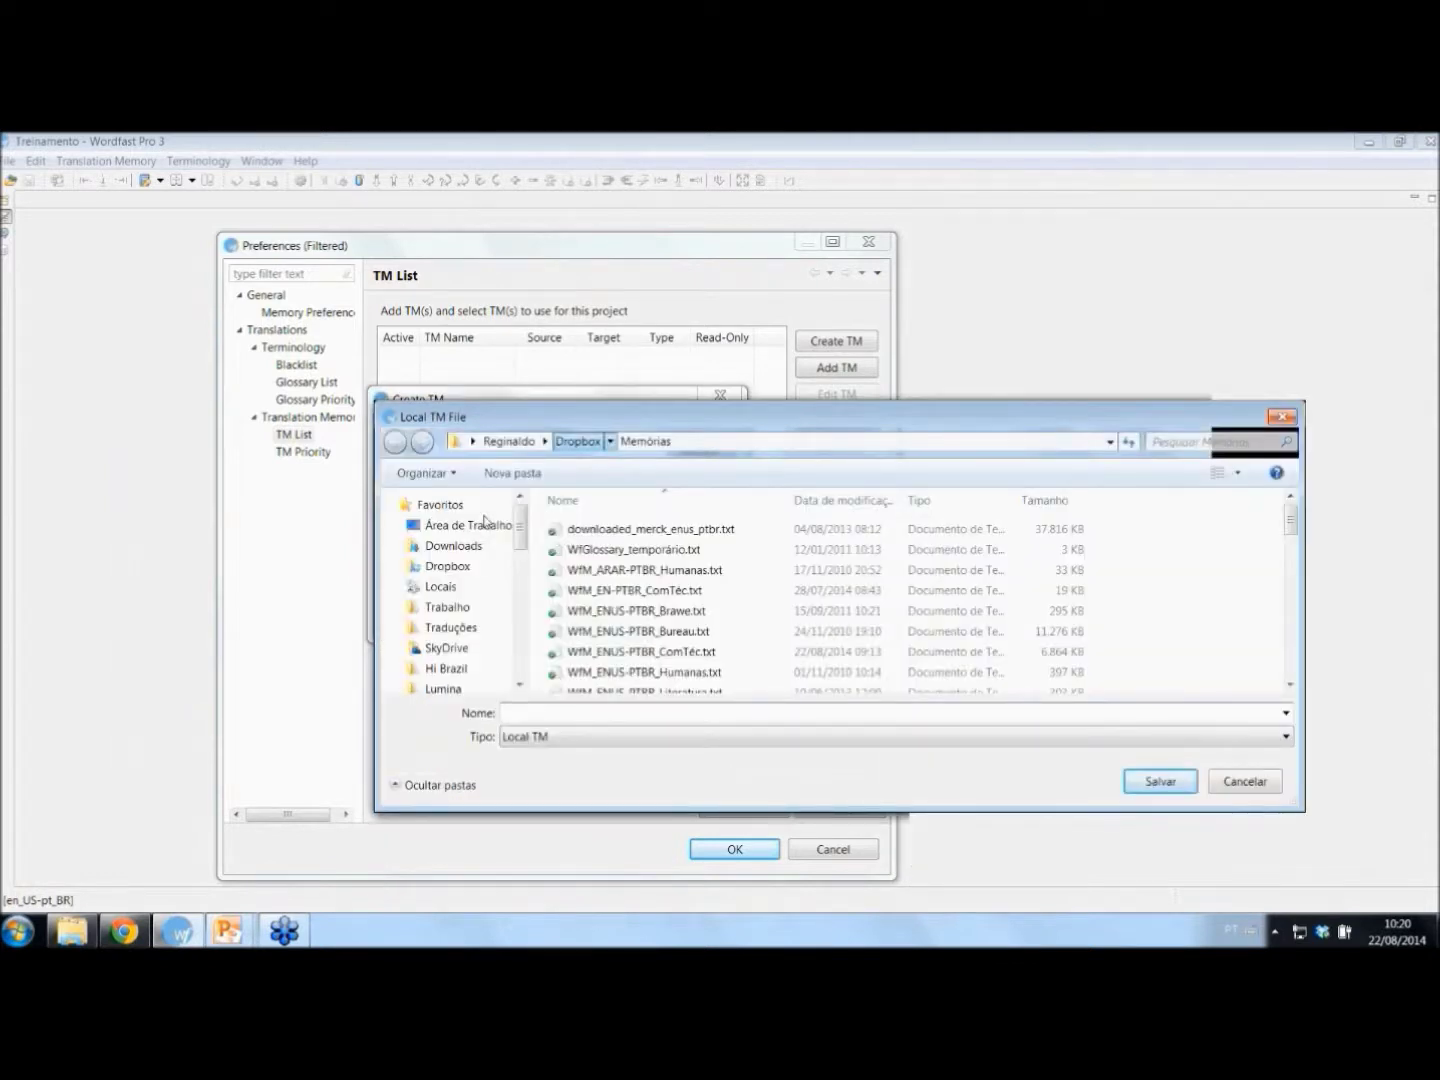
{"action": "left_click", "coordinate": [575, 440]}
{"action": "left_click", "coordinate": [612, 631]}
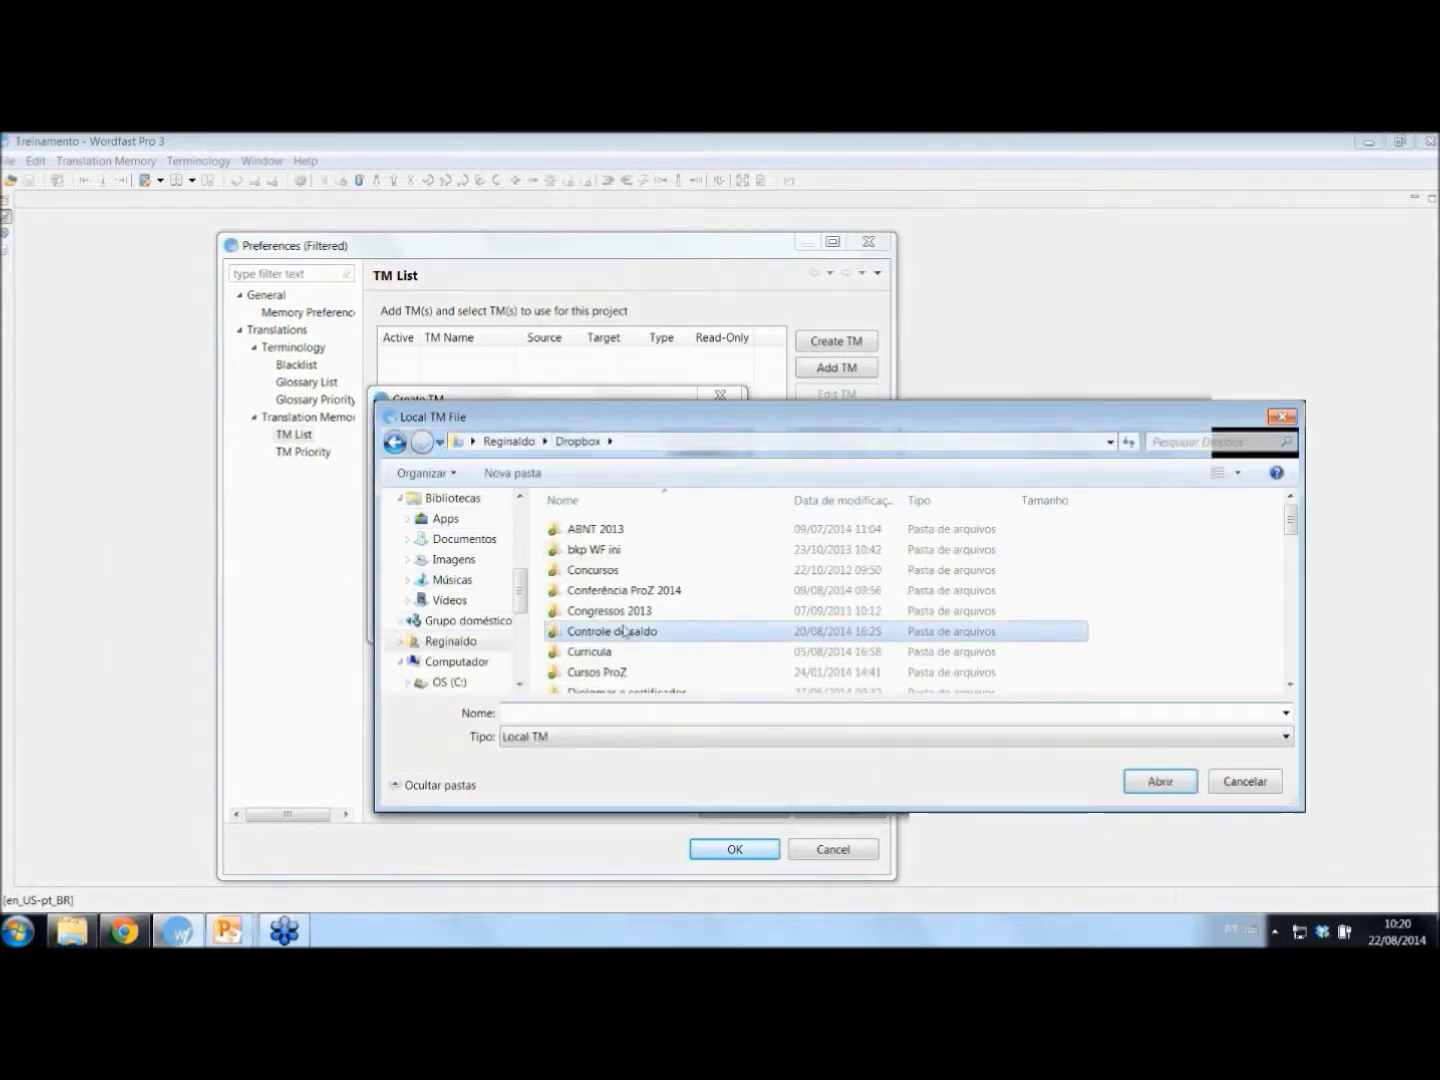
{"action": "scroll", "coordinate": [625, 630], "scroll_direction": "down", "scroll_amount": 10}
{"action": "key", "text": "Down"}
{"action": "key", "text": "Down"}
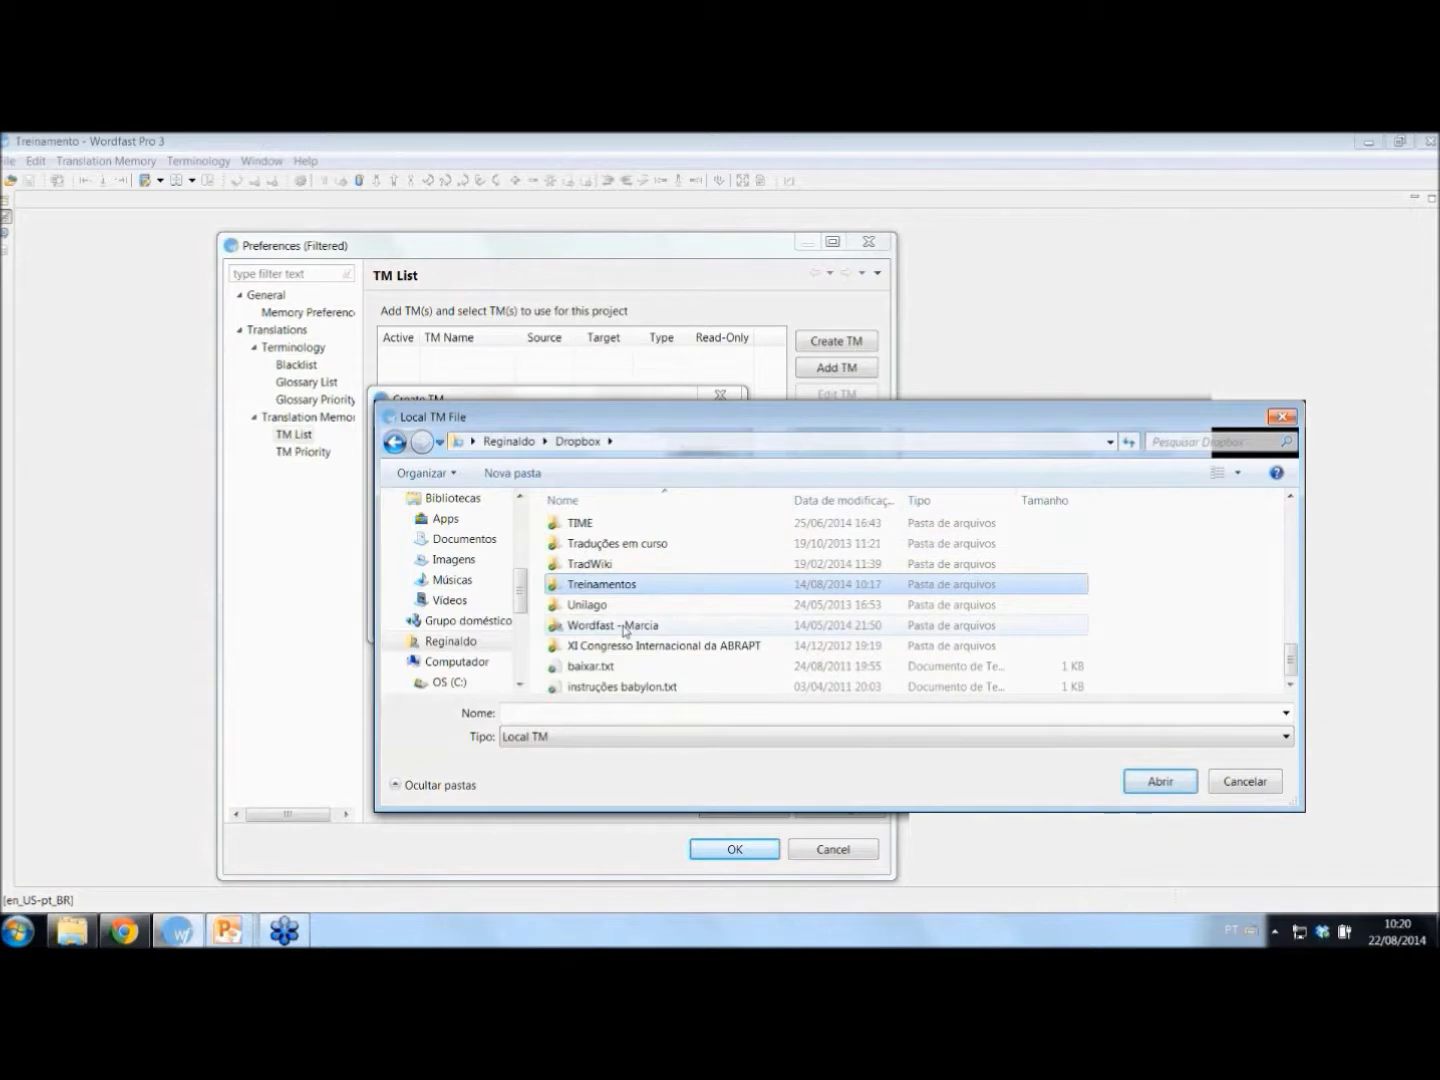
{"action": "key", "text": "Return"}
- Browse to the Wordfast webinar series\WFPRO1_PT\Translation Memories subfolder as the TM's save location
{"action": "key", "text": "w"}
{"action": "key", "text": "Down"}
{"action": "key", "text": "Down"}
{"action": "key", "text": "Down"}
{"action": "key", "text": "Down"}
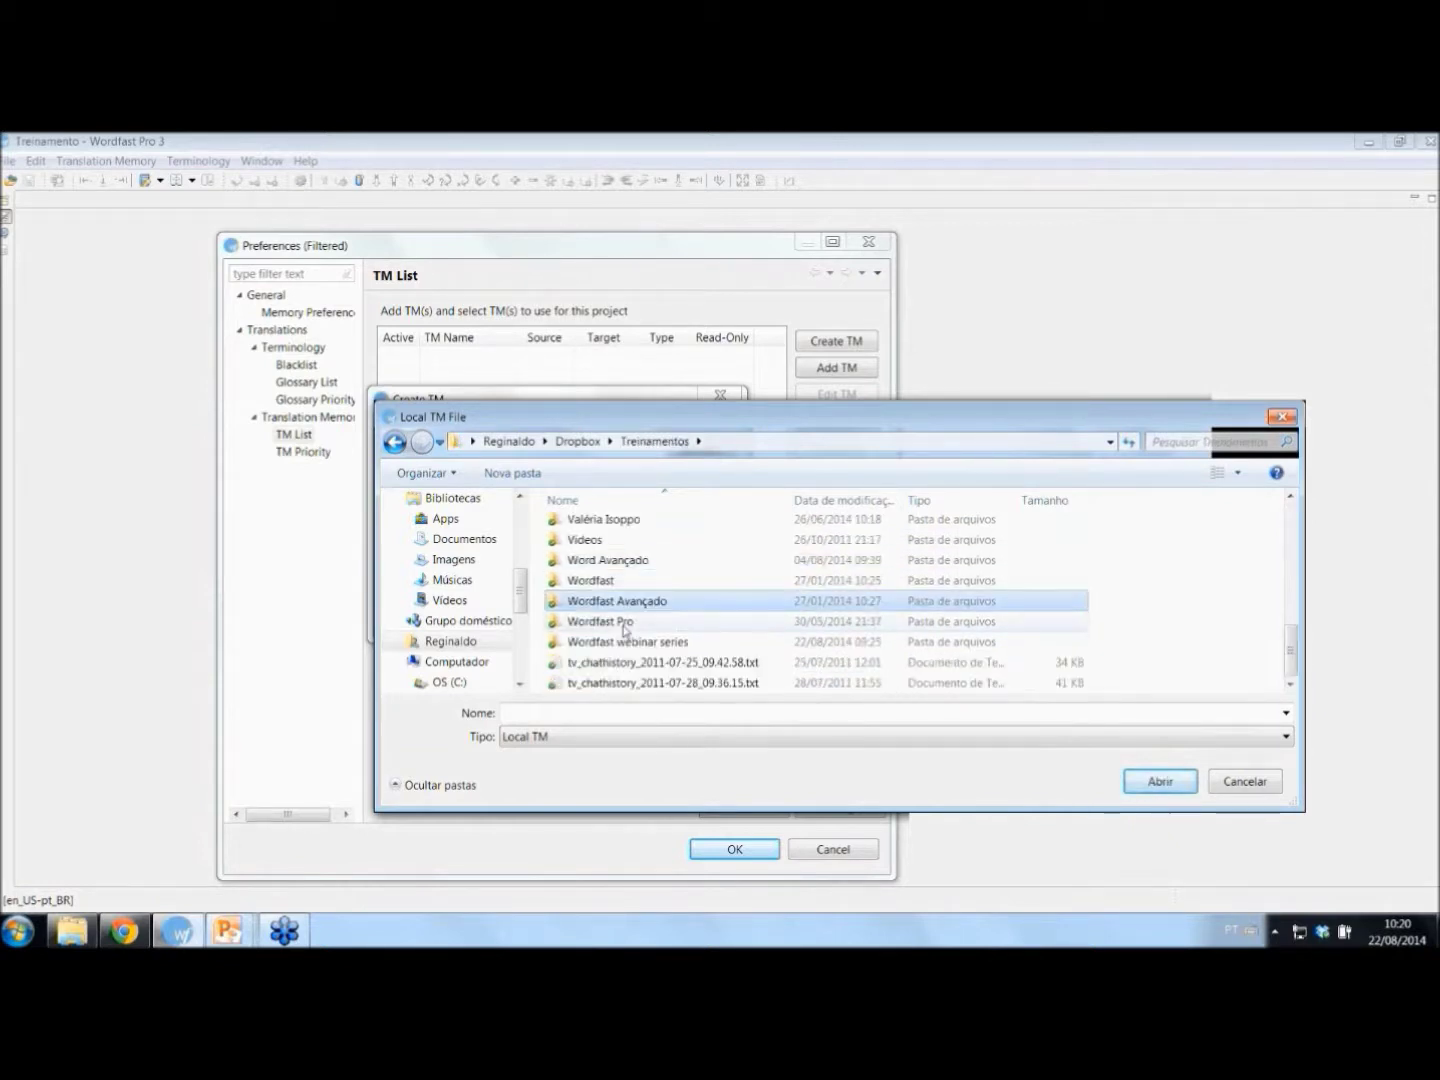
{"action": "key", "text": "Return"}
{"action": "key", "text": "Down"}
{"action": "key", "text": "Down"}
{"action": "key", "text": "Down"}
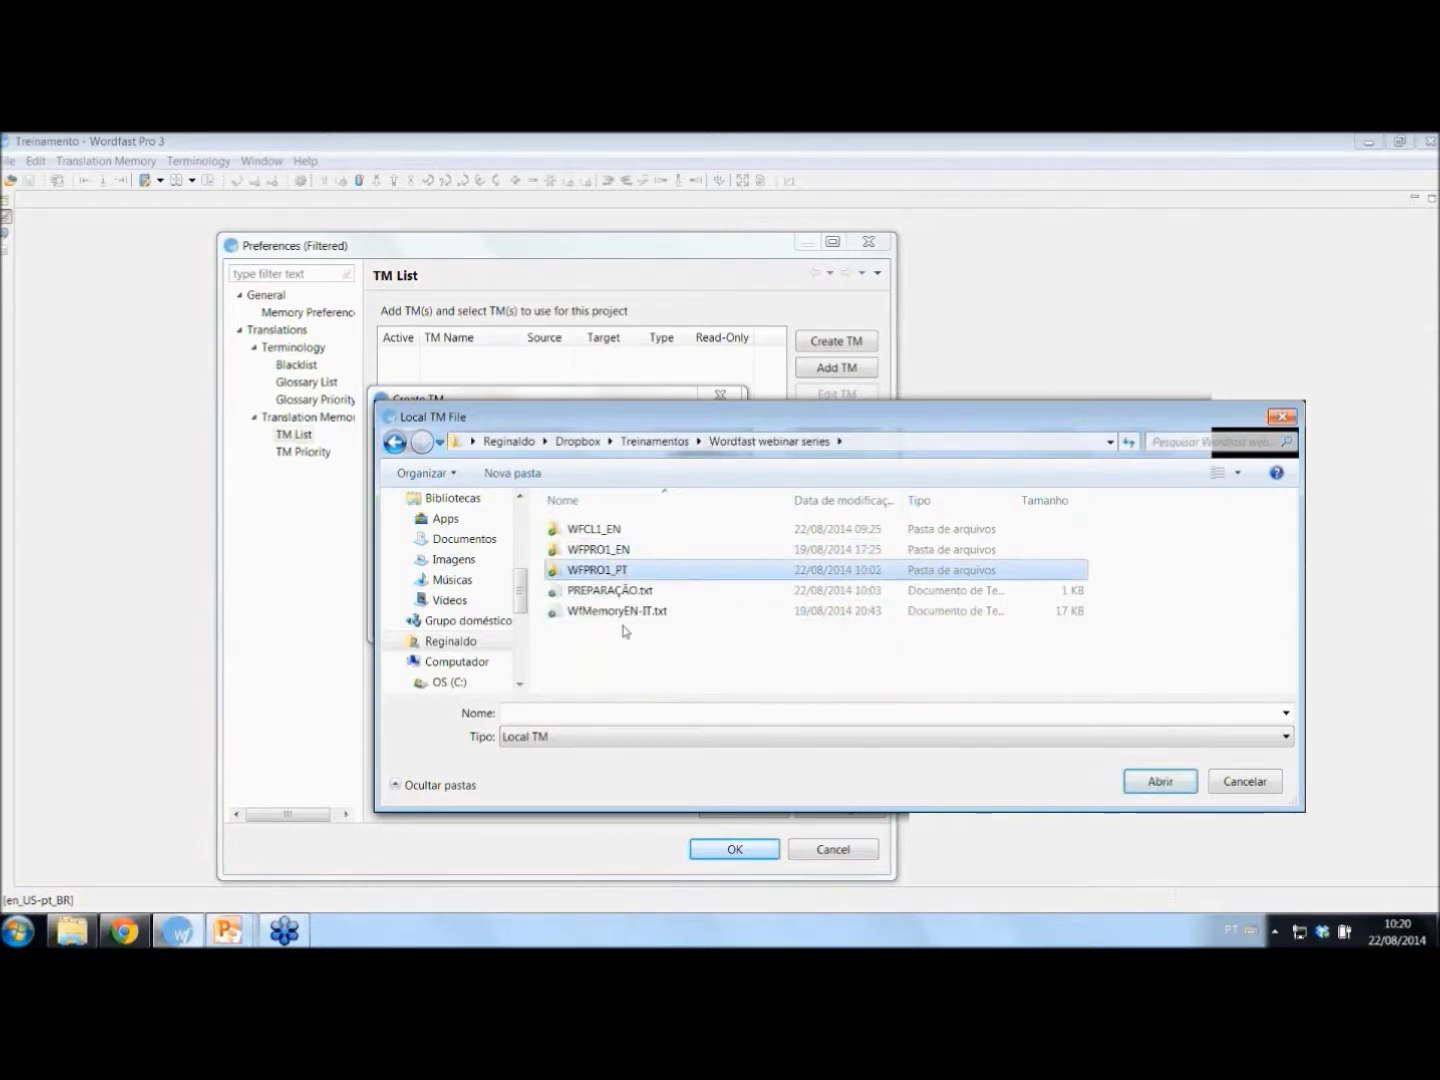
{"action": "key", "text": "Return"}
{"action": "key", "text": "Down"}
{"action": "key", "text": "Down"}
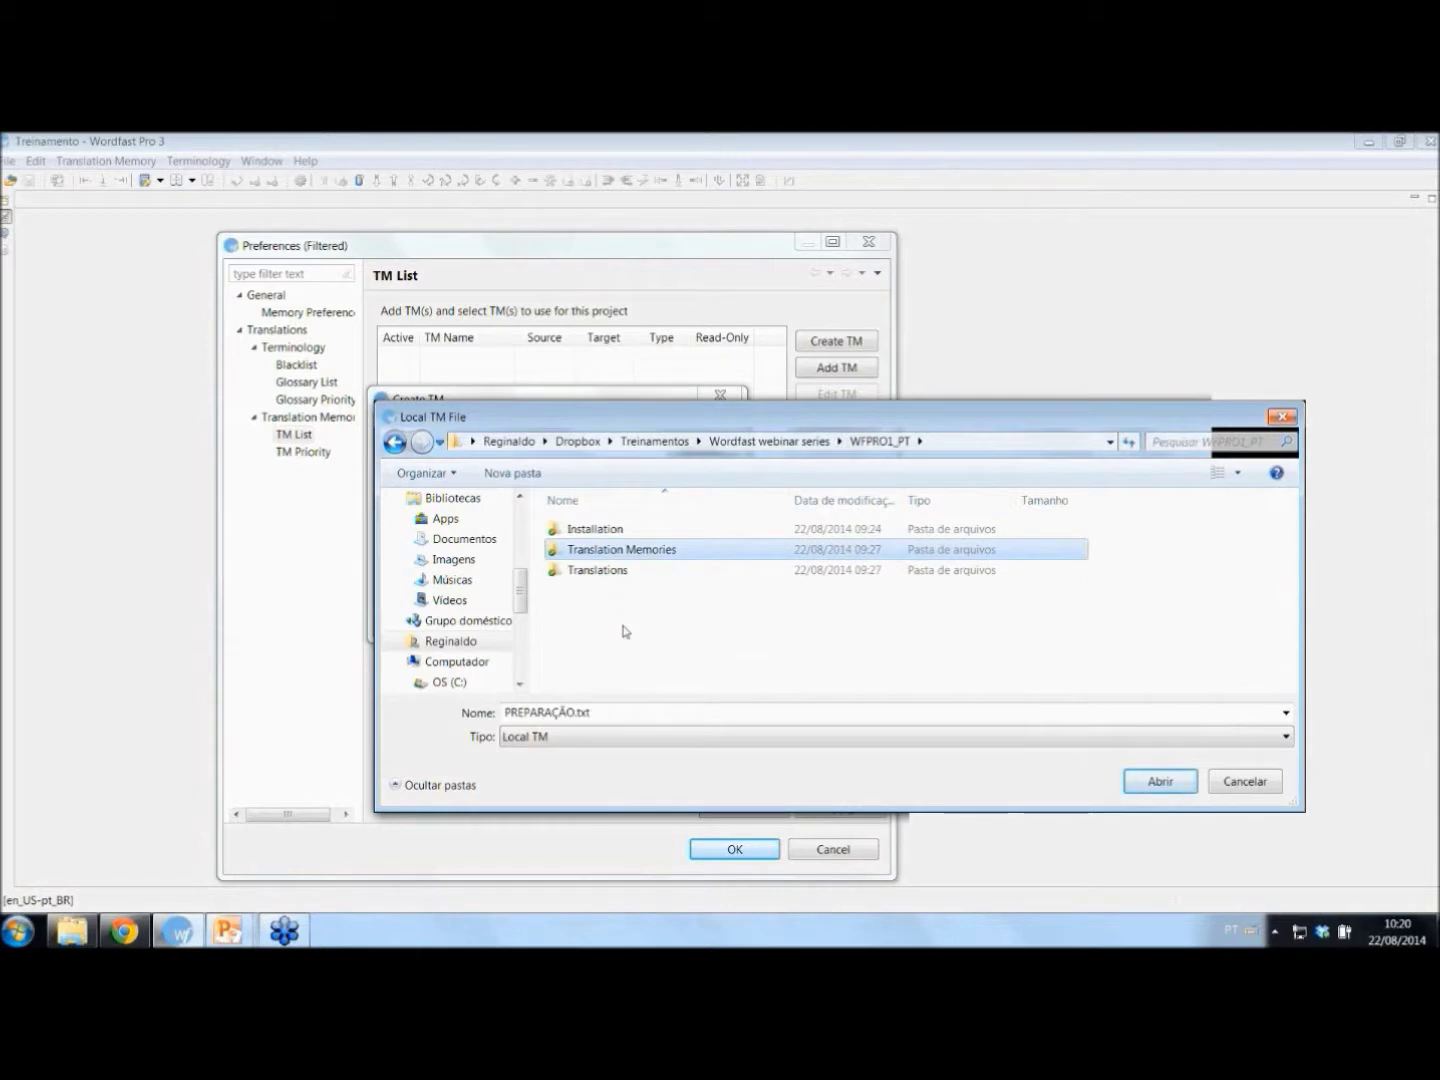
{"action": "key", "text": "Return"}
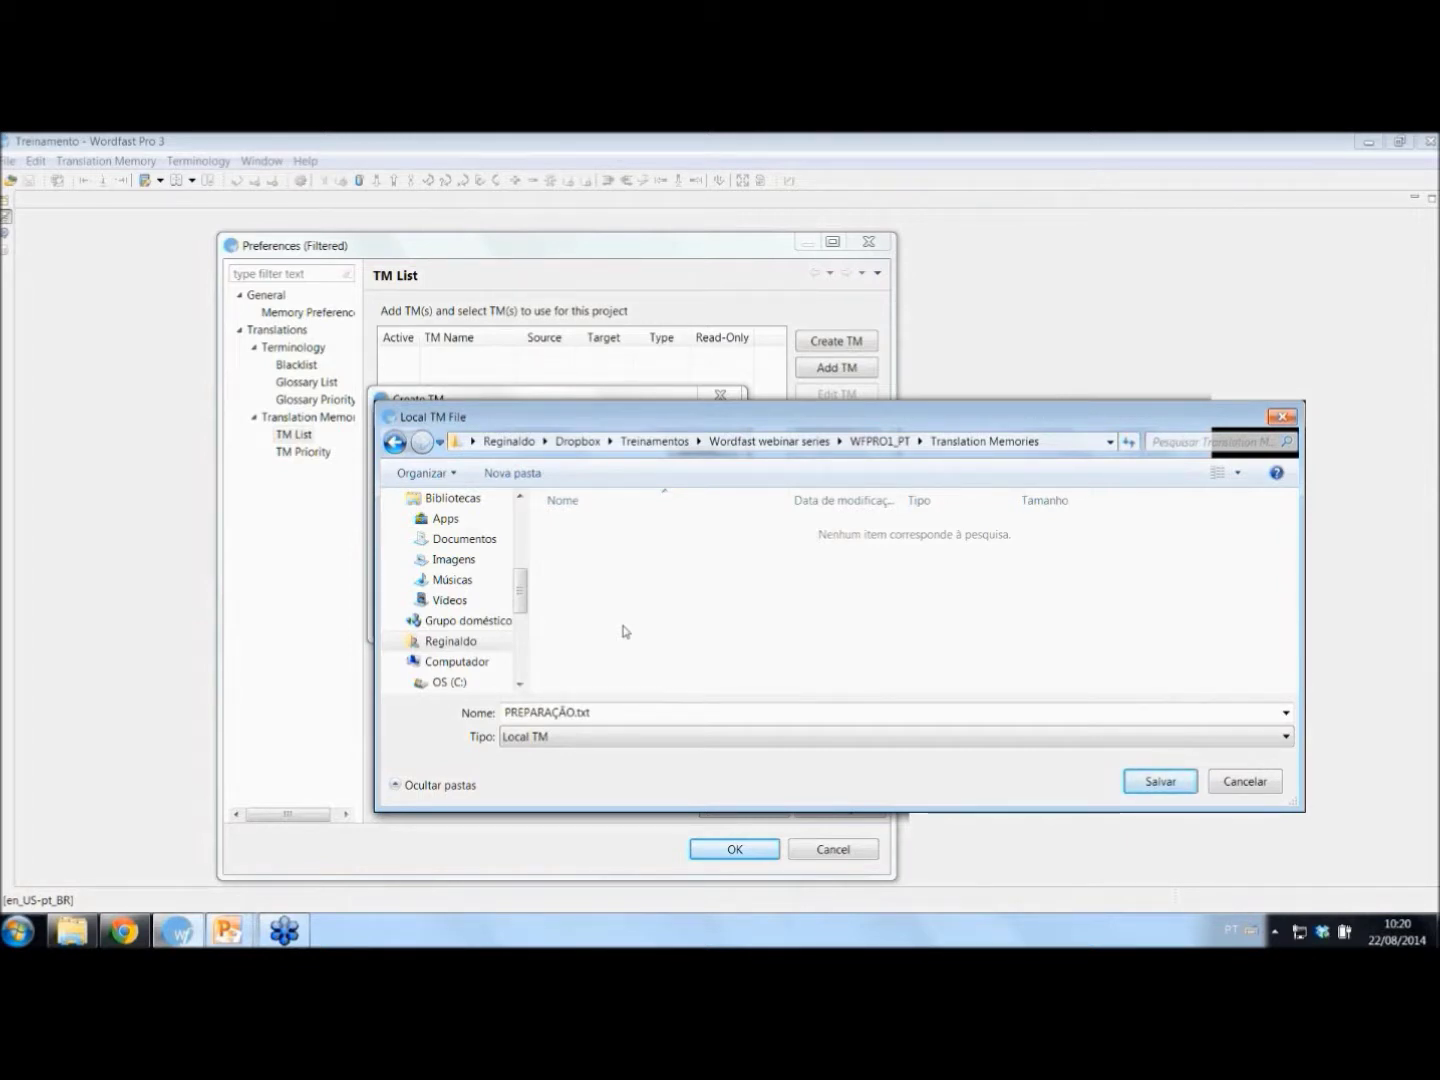
- Save the TM file as WFTM_EN-US_PT-BR_Treinamento and create the memory with that symbolic name
{"action": "double_click", "coordinate": [612, 710]}
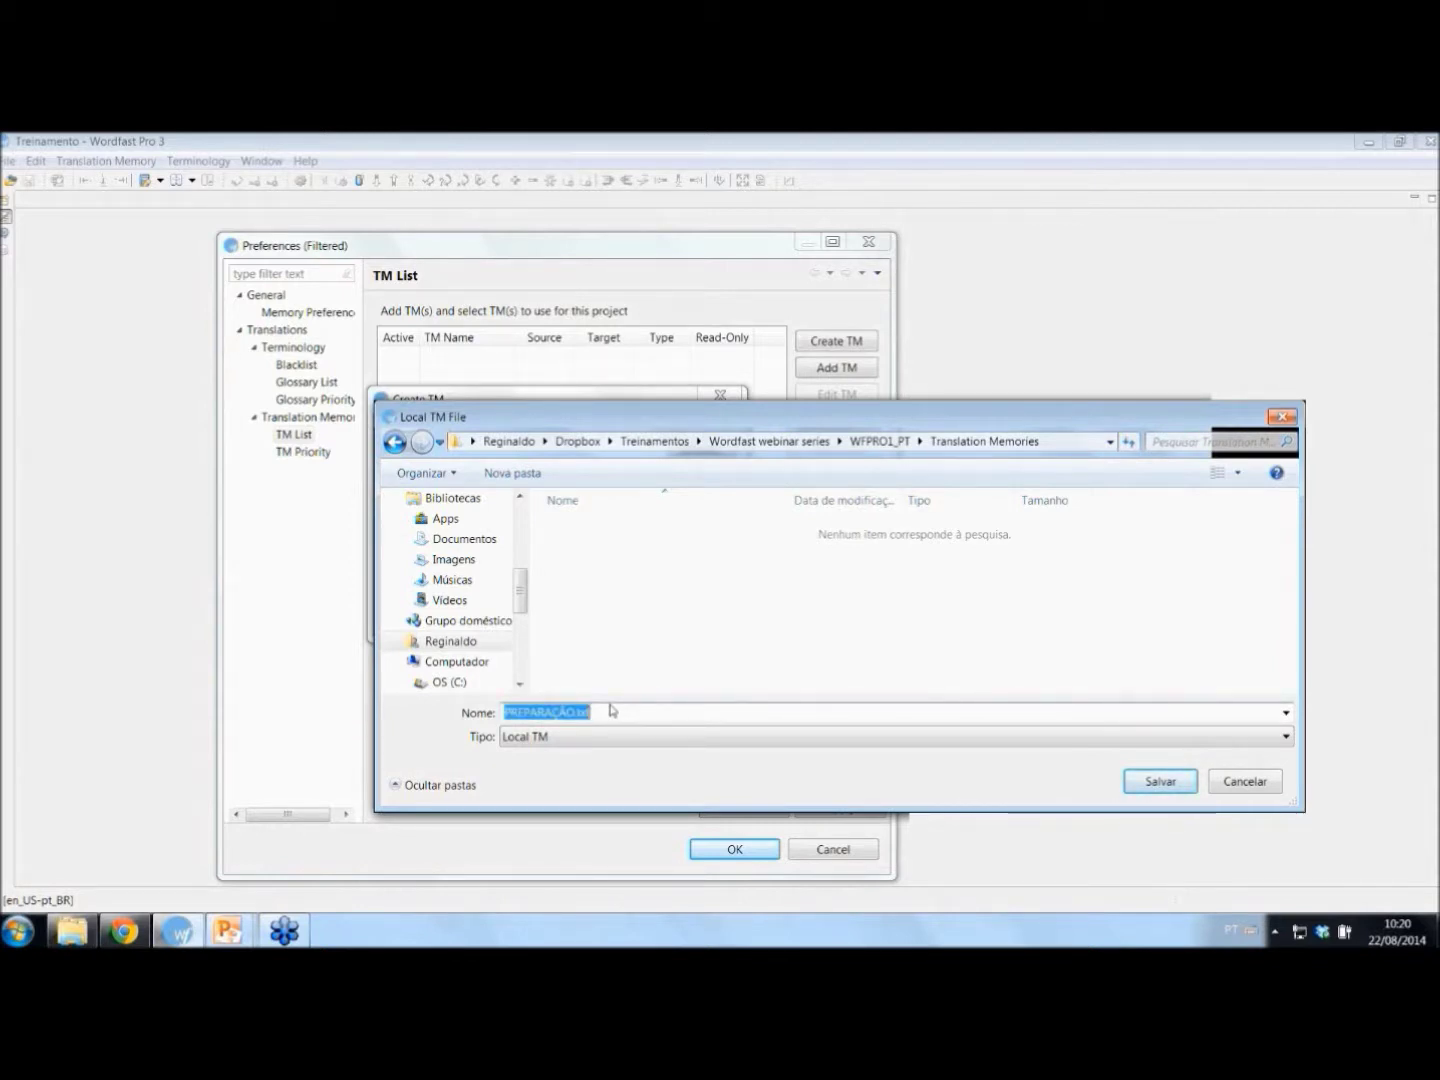
{"action": "type", "text": "WF"}
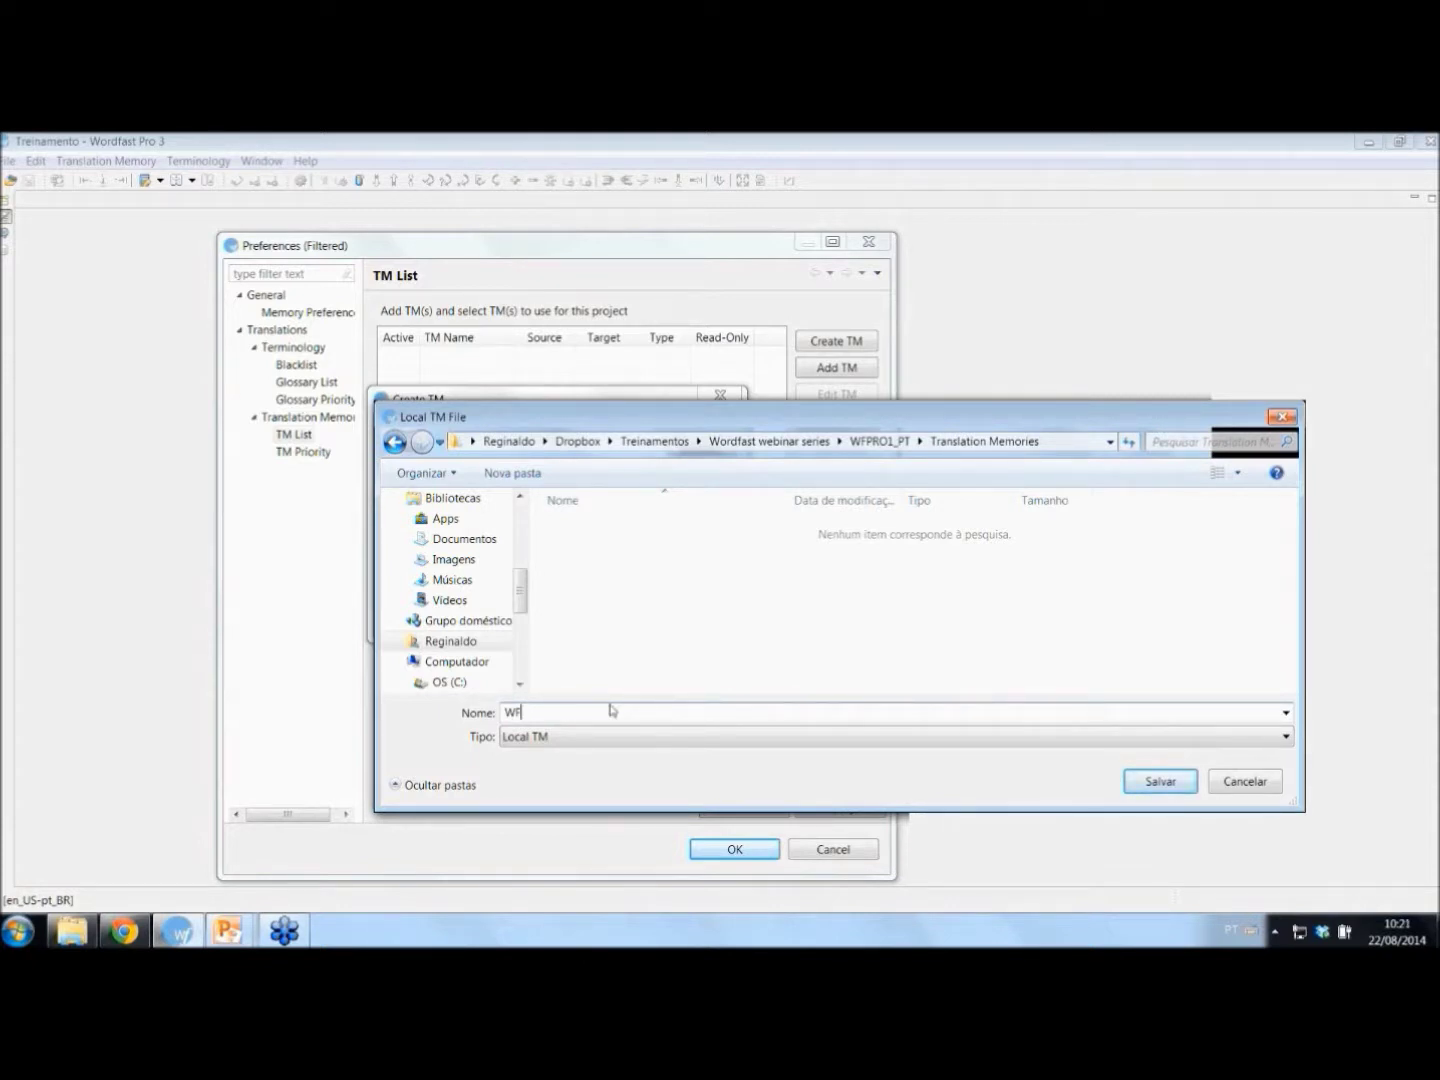
{"action": "type", "text": "TM_"}
{"action": "type", "text": "EN-US_PT-BR"}
{"action": "type", "text": "Treinamento"}
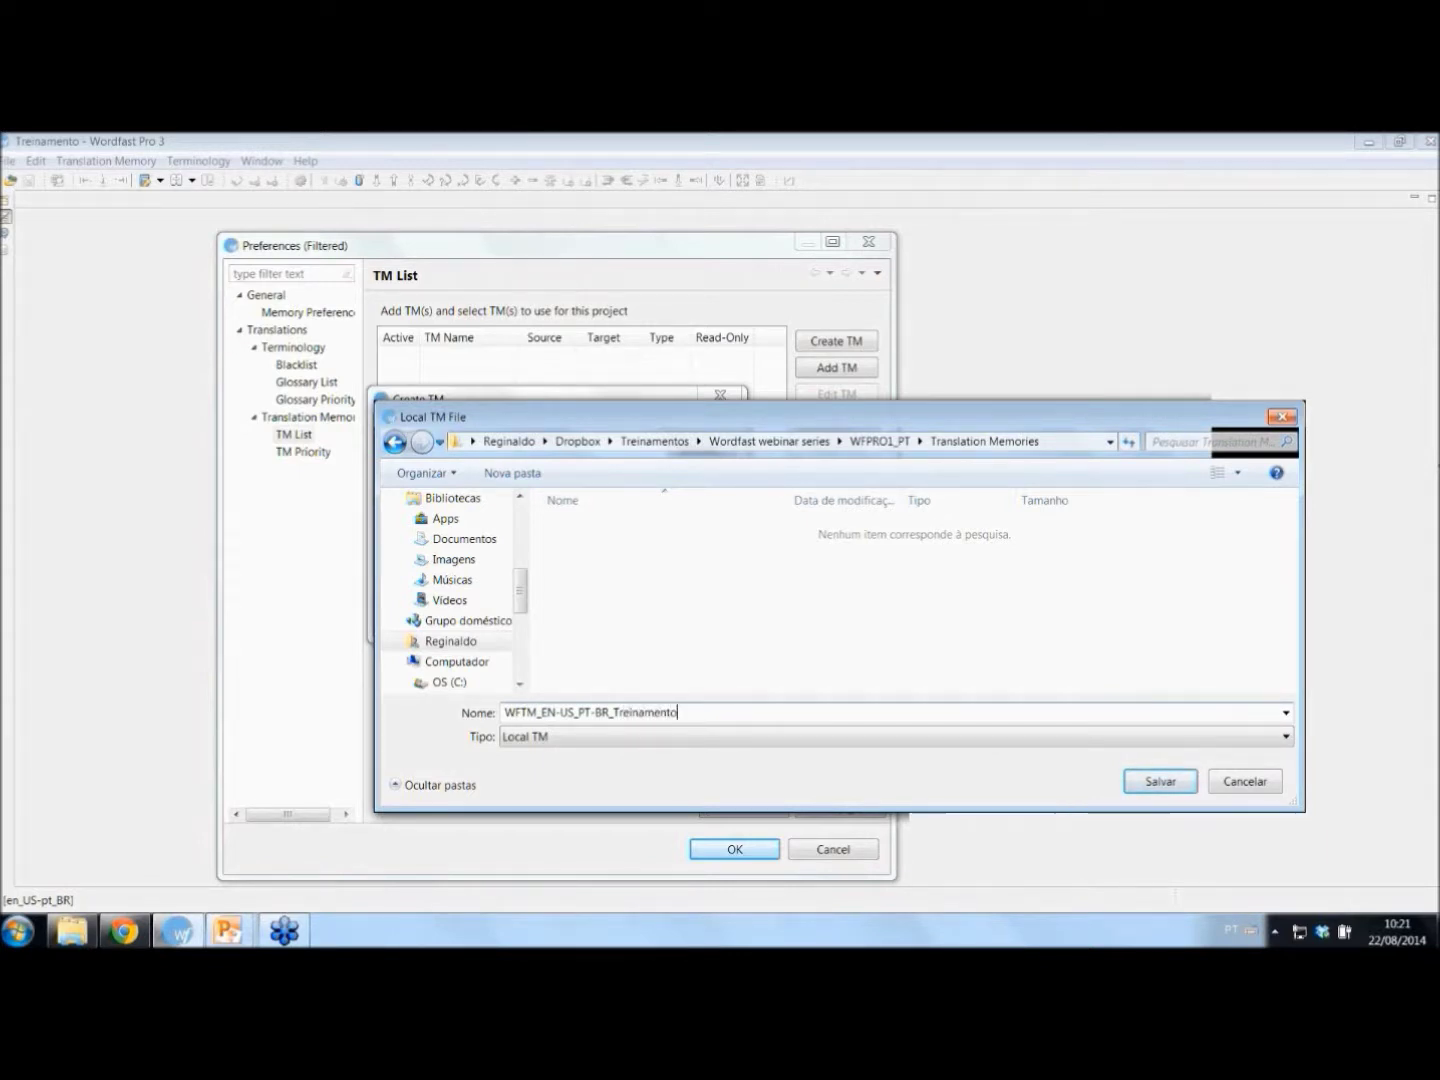
{"action": "key", "text": "Return"}
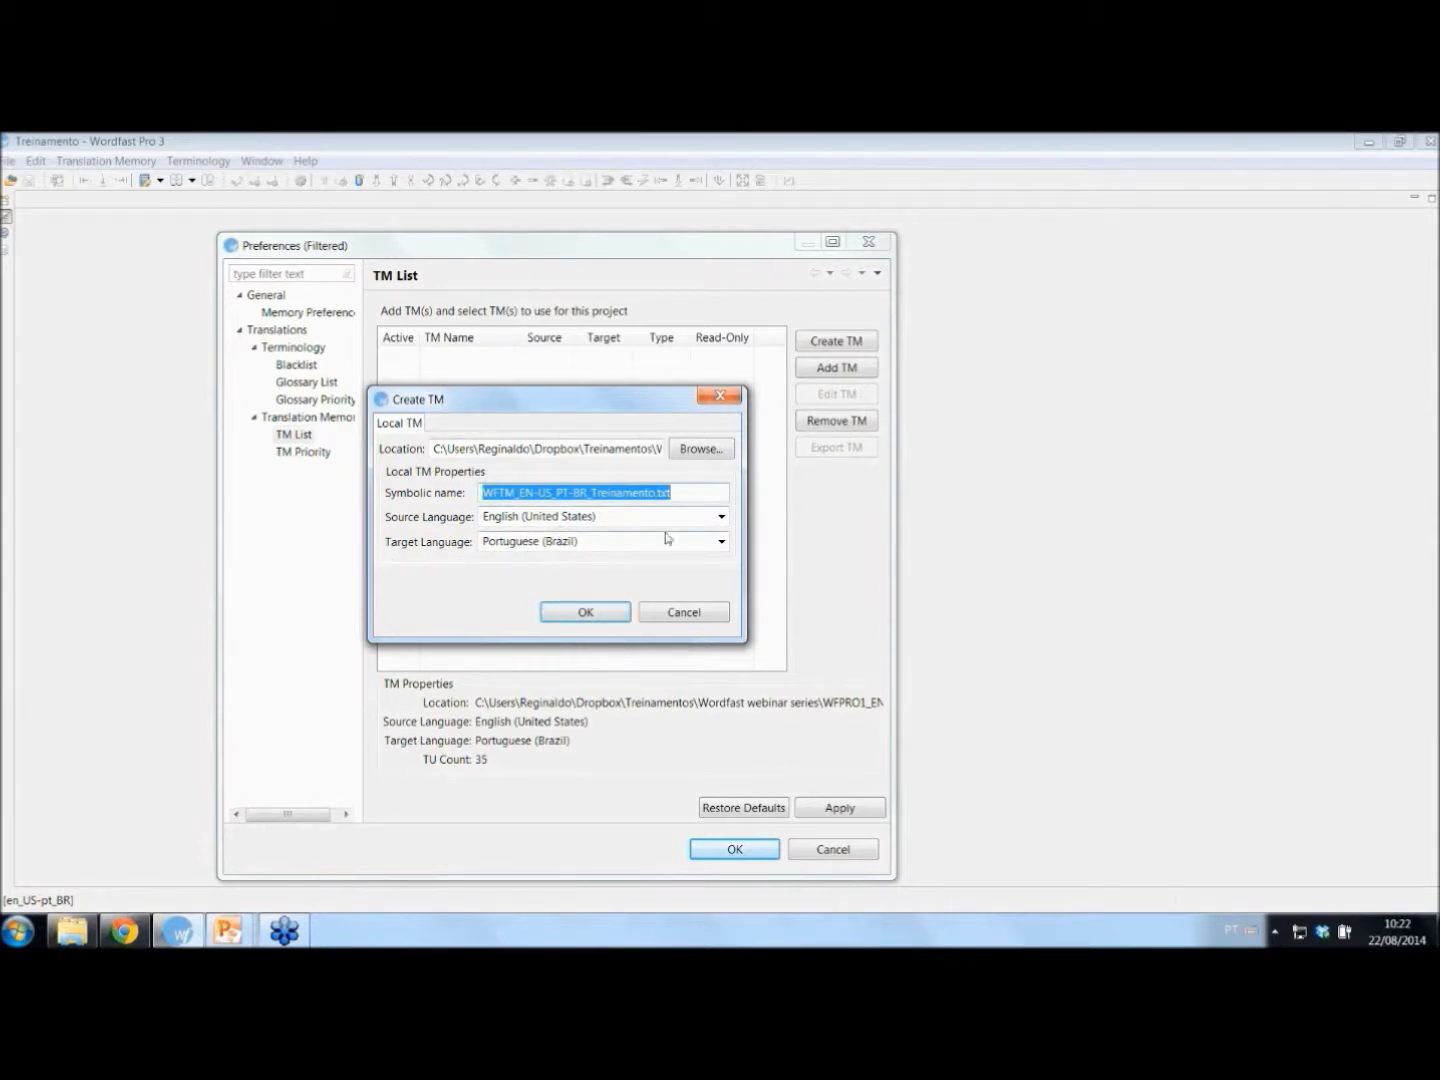
{"action": "left_click", "coordinate": [586, 614]}
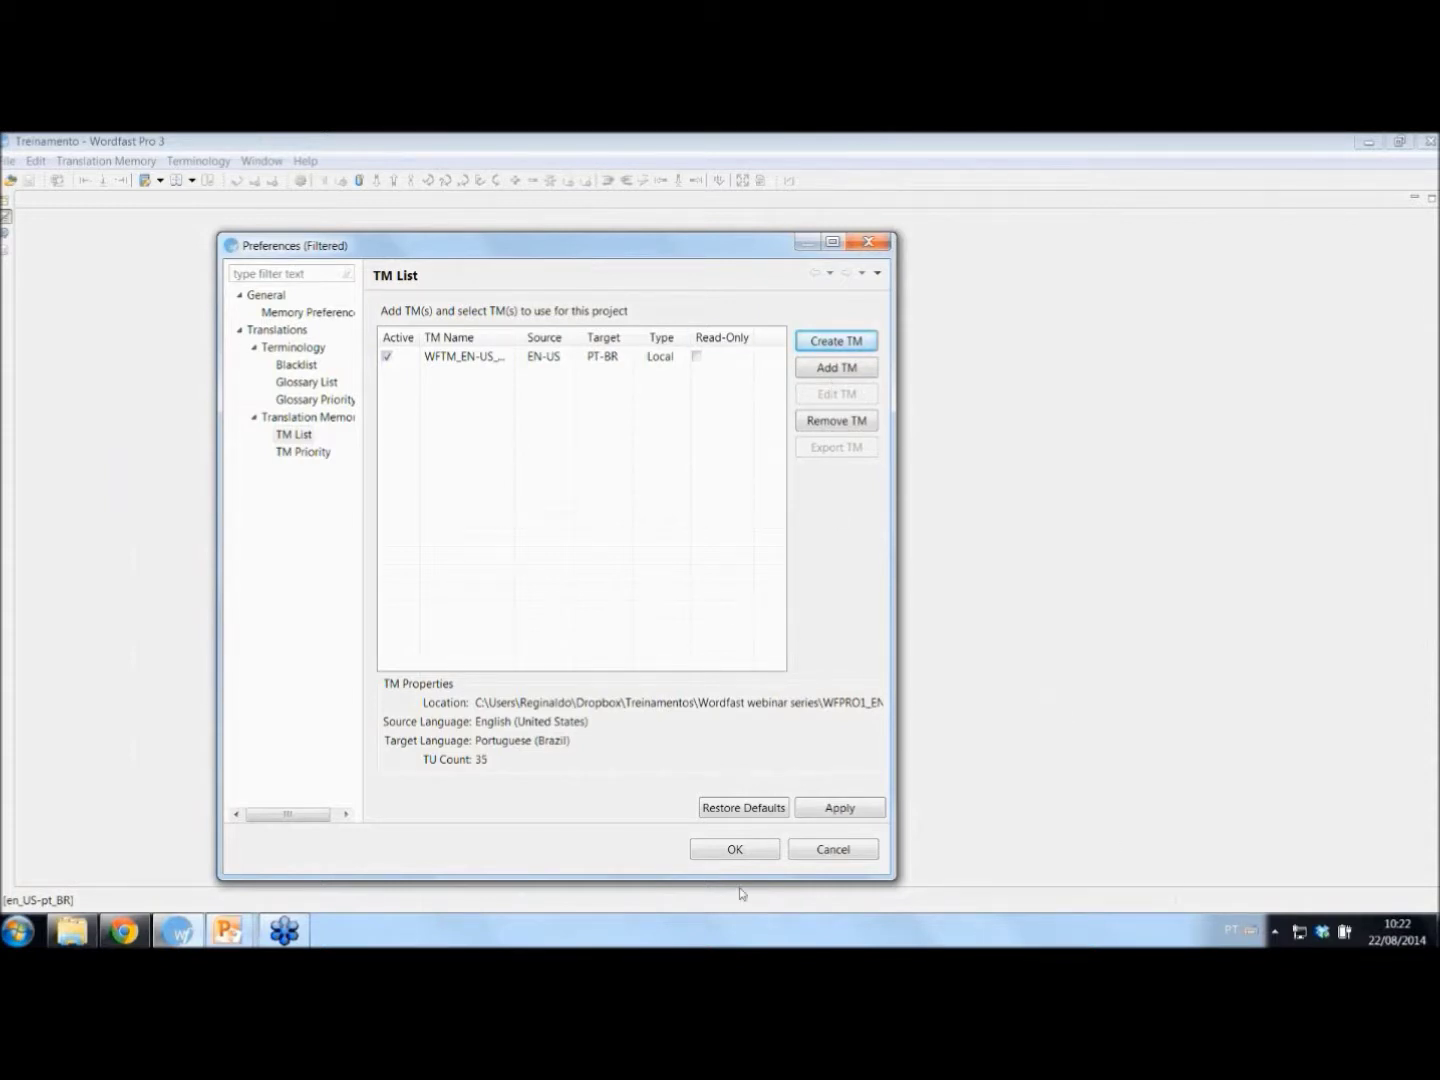
- Apply the TM list settings and open the Treinamento project
{"action": "left_click", "coordinate": [845, 812]}
{"action": "left_click", "coordinate": [760, 851]}
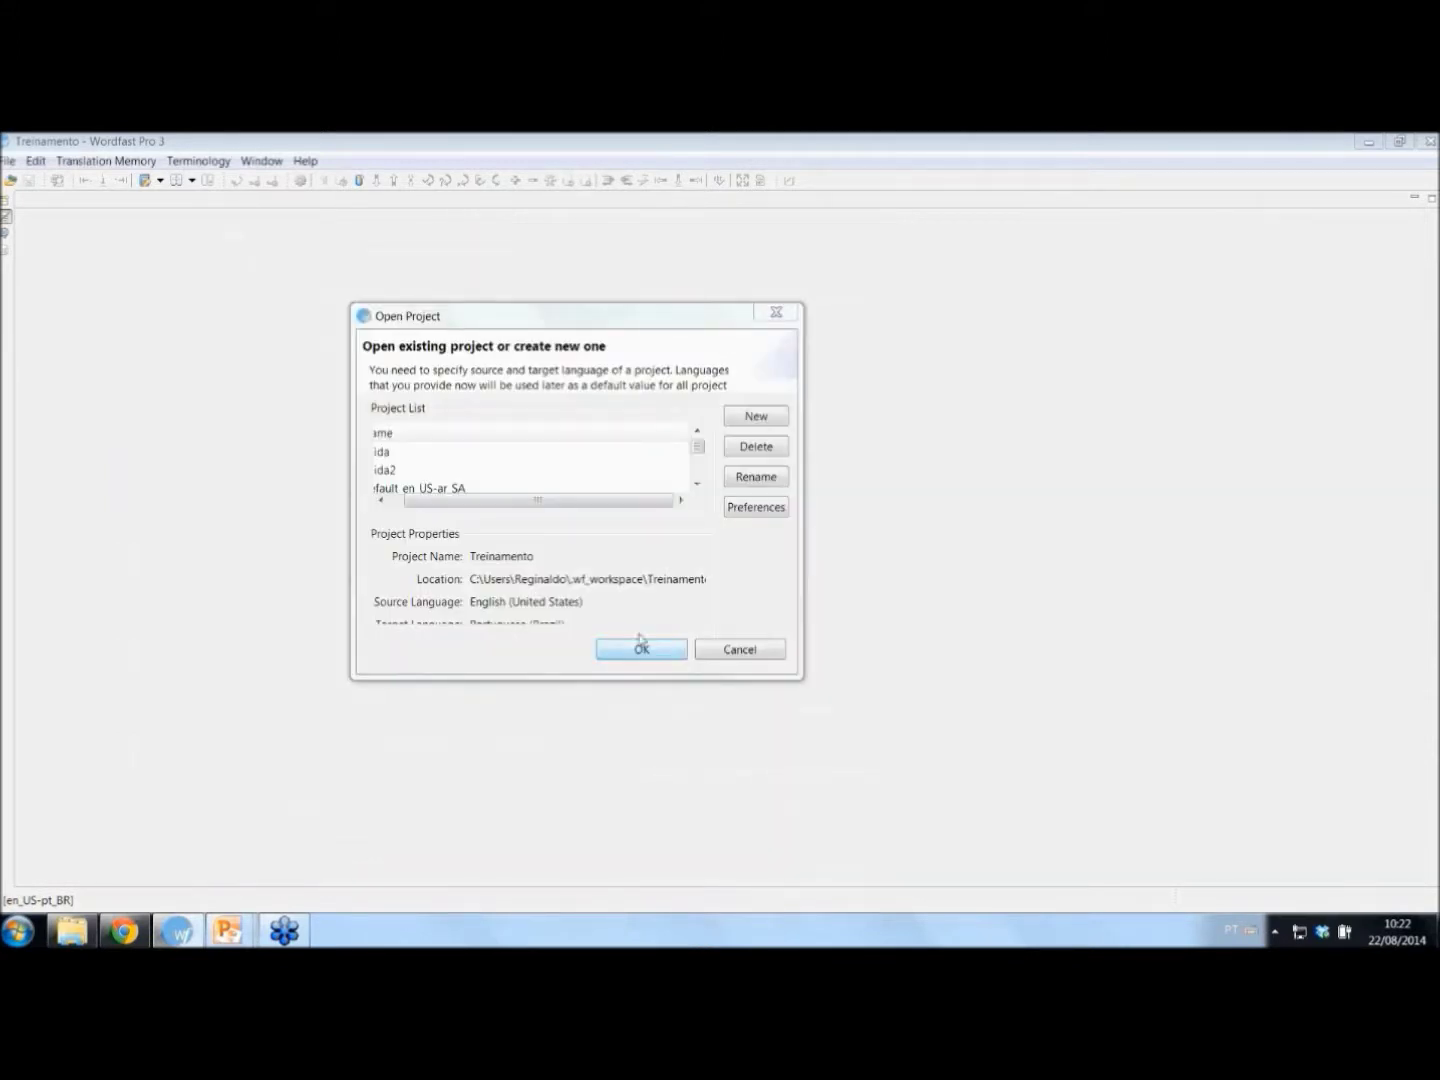
{"action": "left_click", "coordinate": [657, 652]}
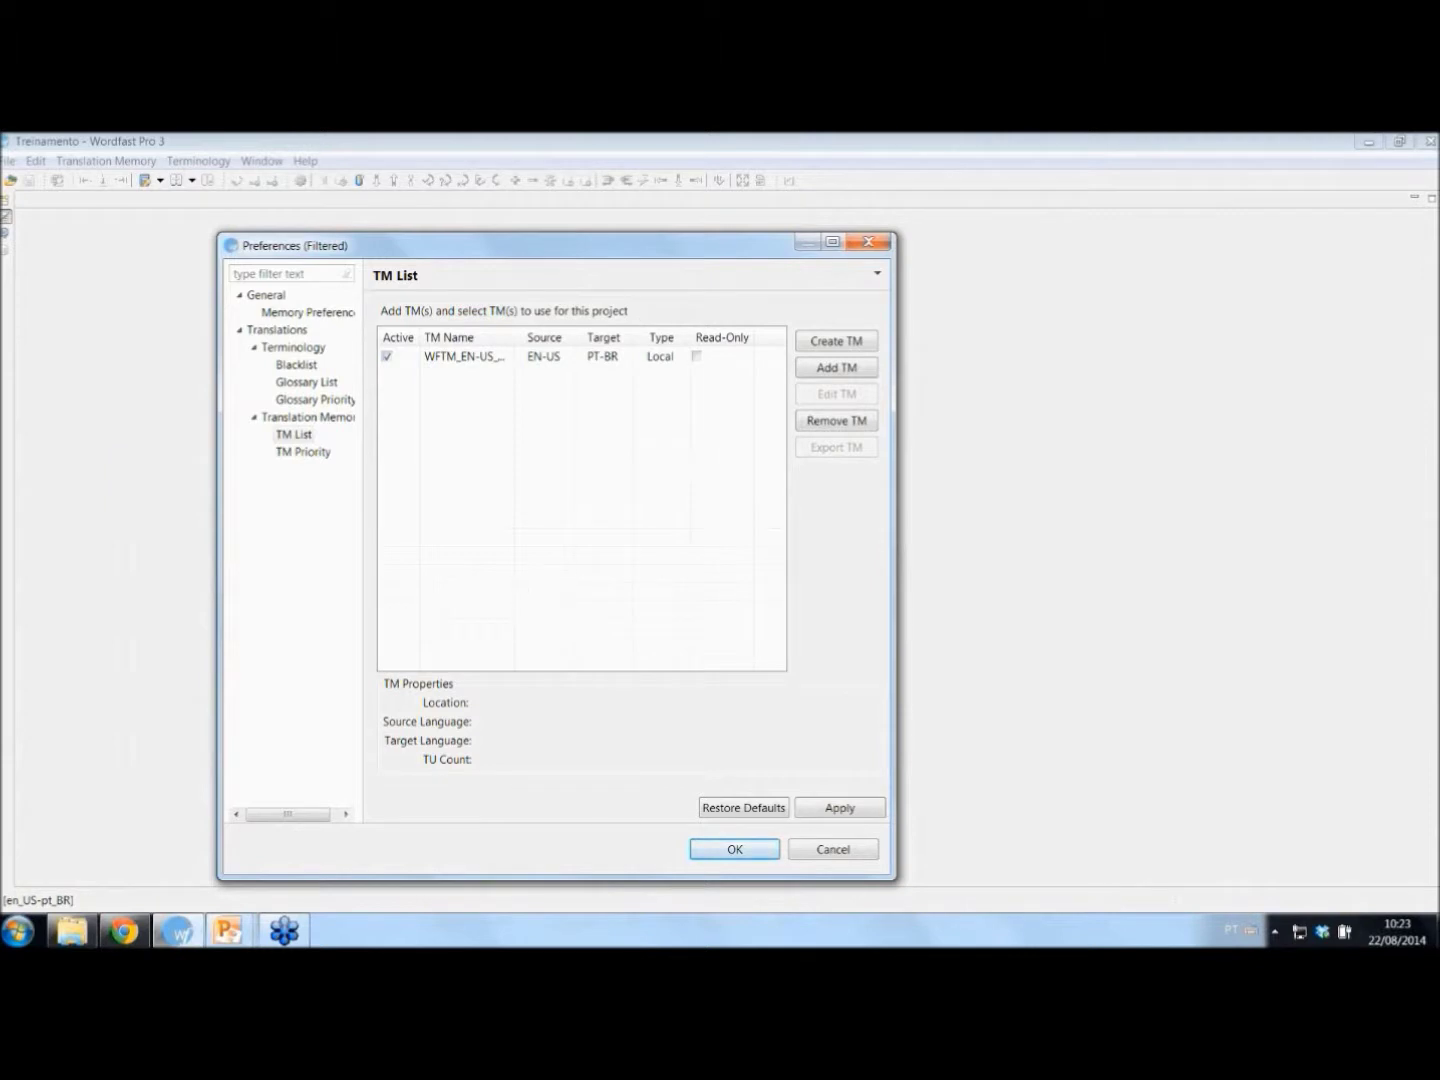
{"action": "left_click", "coordinate": [754, 857]}
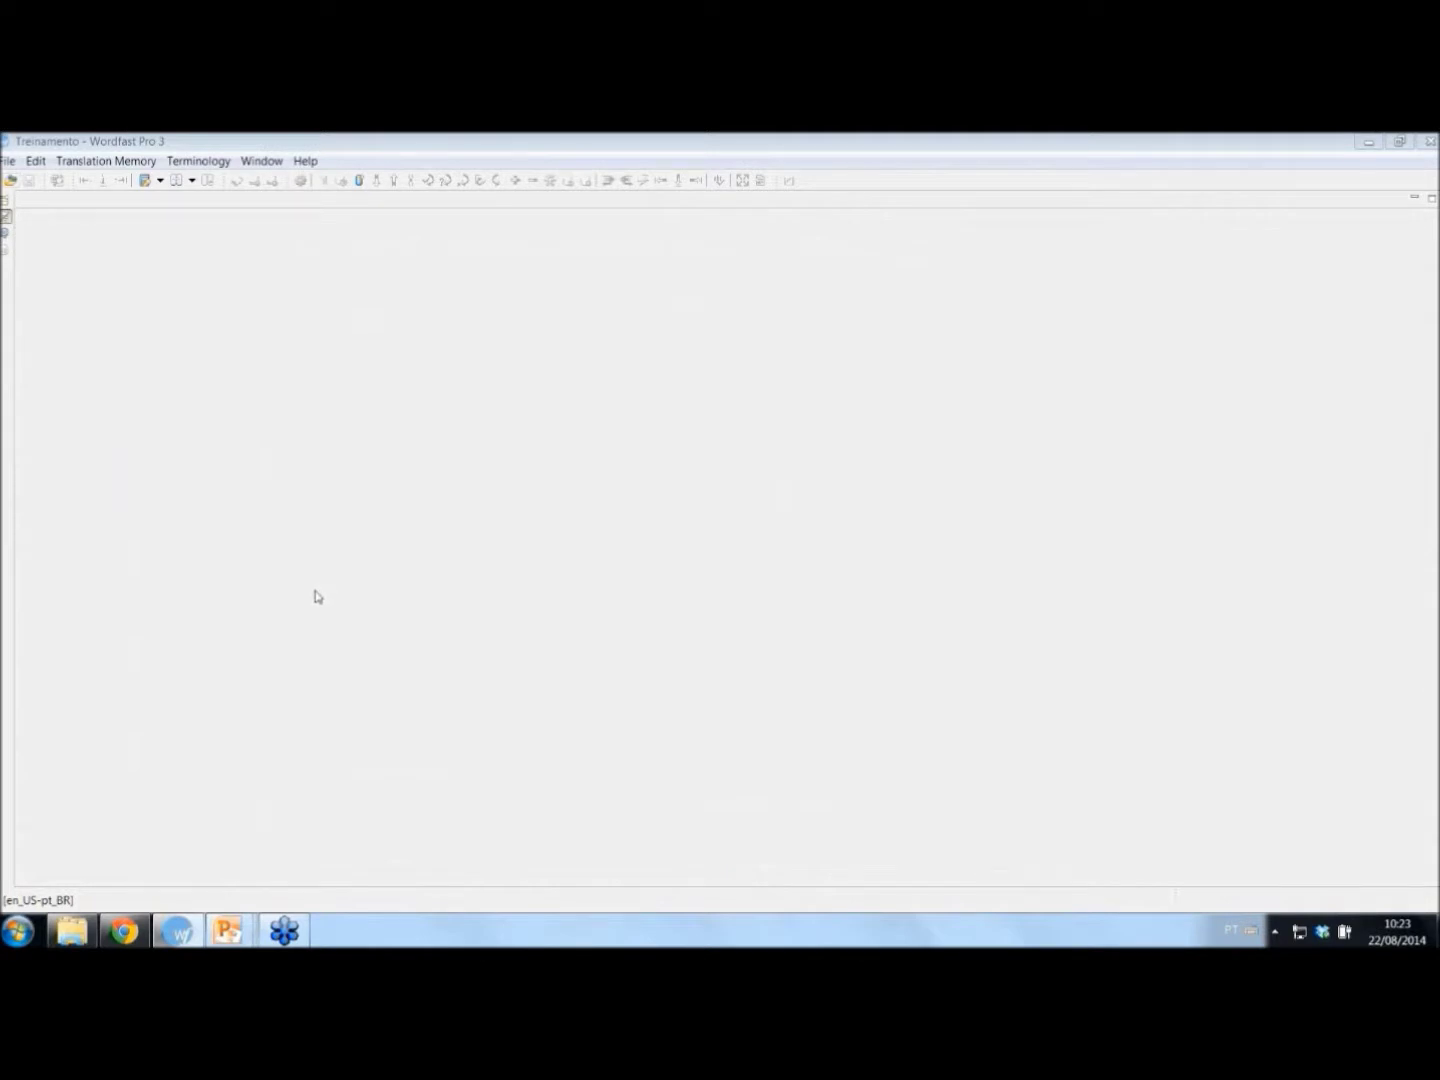
- Open Create a document.docx from the WFPRO1_PT\Translations folder for translation
{"action": "left_click", "coordinate": [11, 182]}
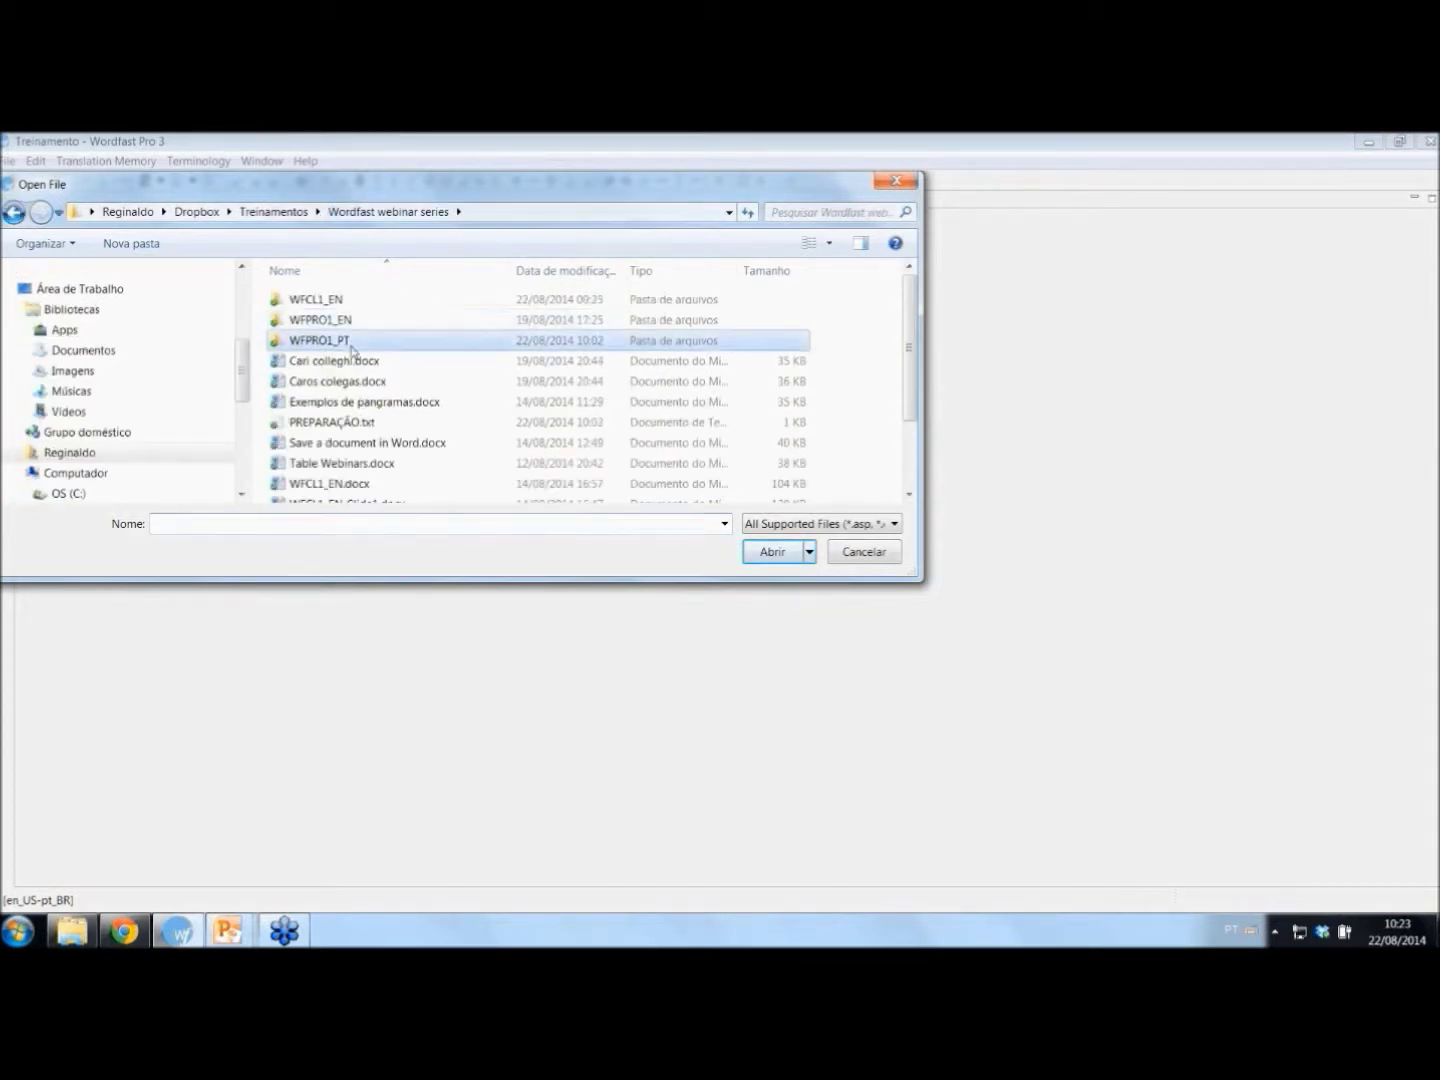
{"action": "double_click", "coordinate": [347, 341]}
{"action": "double_click", "coordinate": [354, 341]}
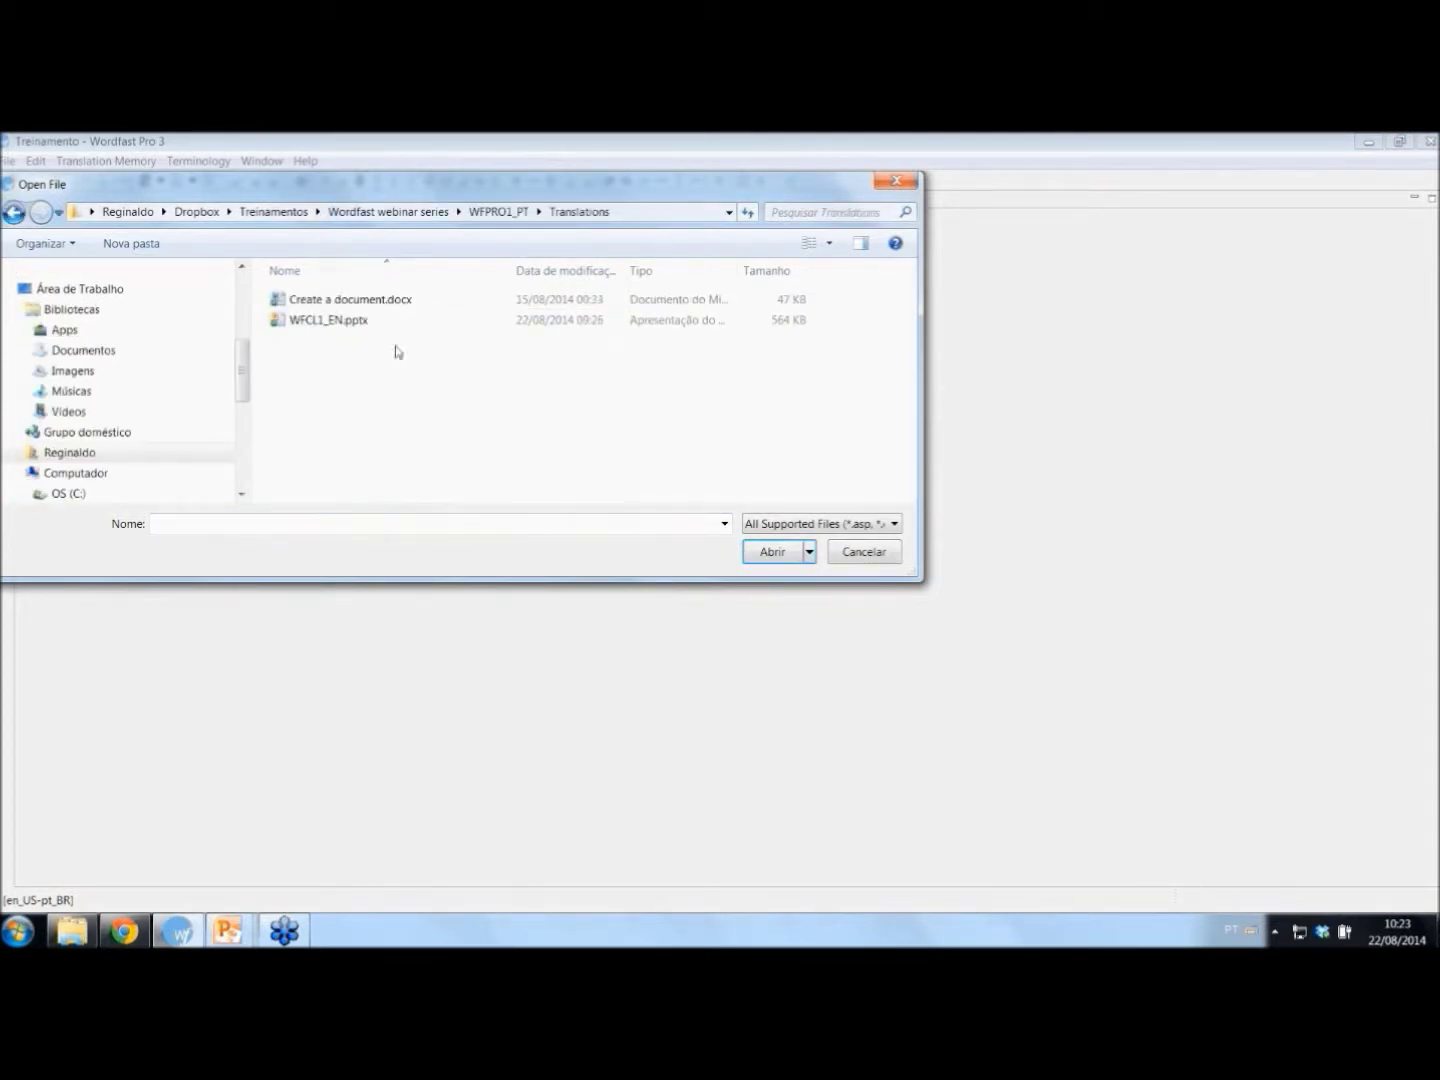
{"action": "double_click", "coordinate": [376, 303]}
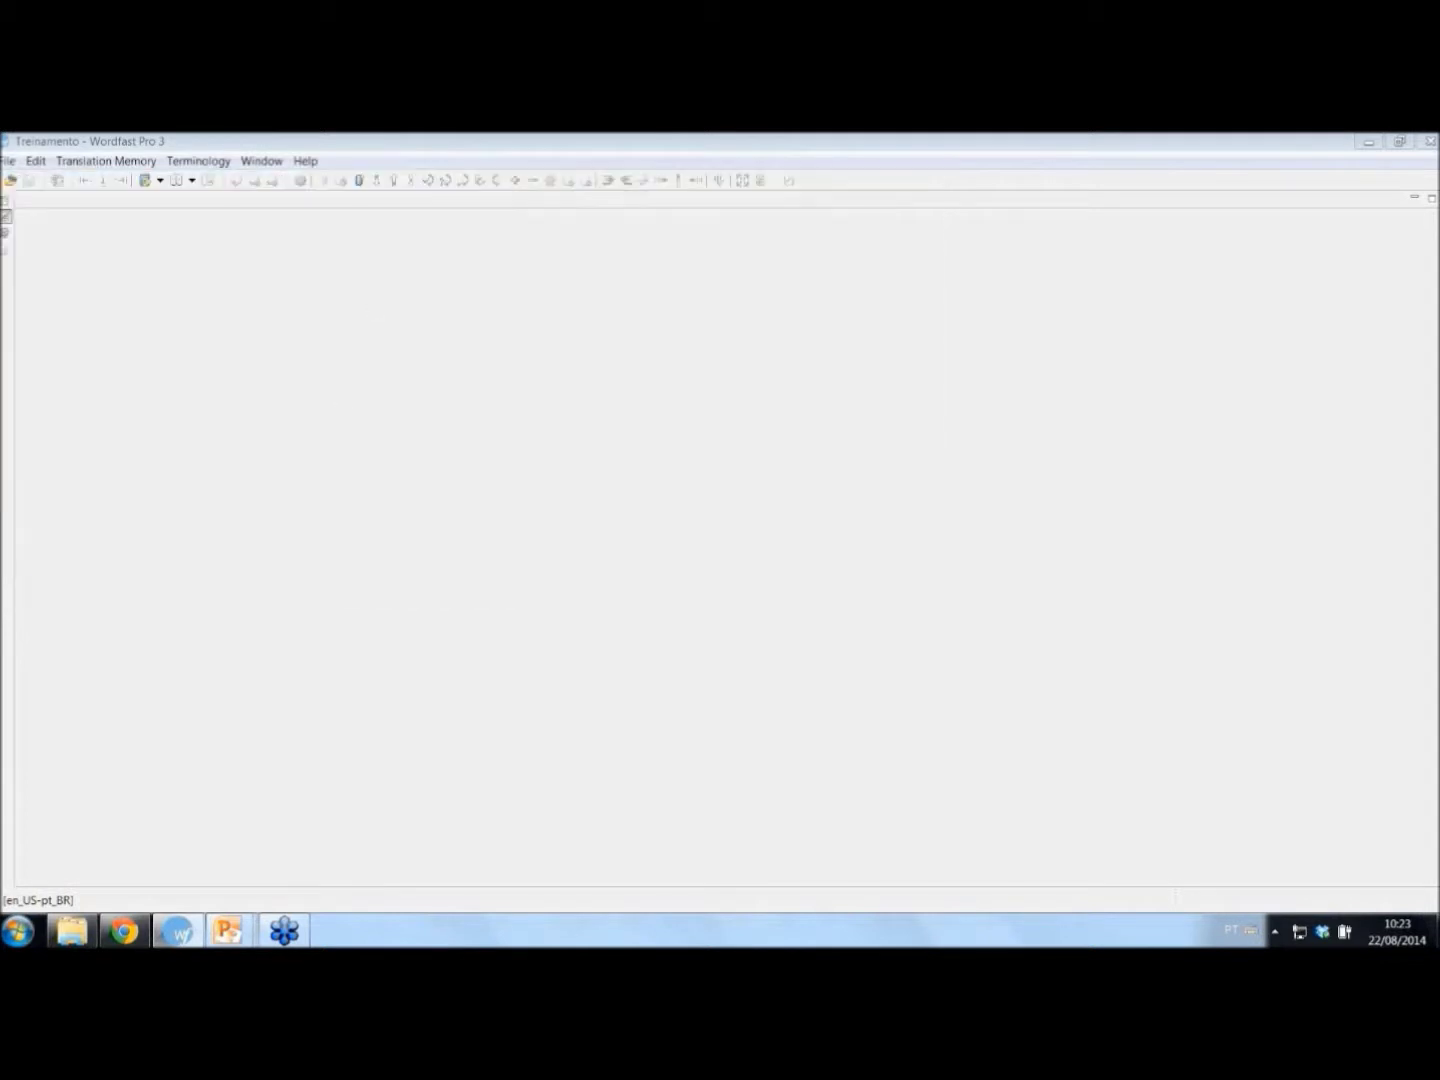
- Switch to Windows Explorer and open the original Create a document.docx from the WFPRO1_PT project files in Word
{"action": "left_click", "coordinate": [73, 937]}
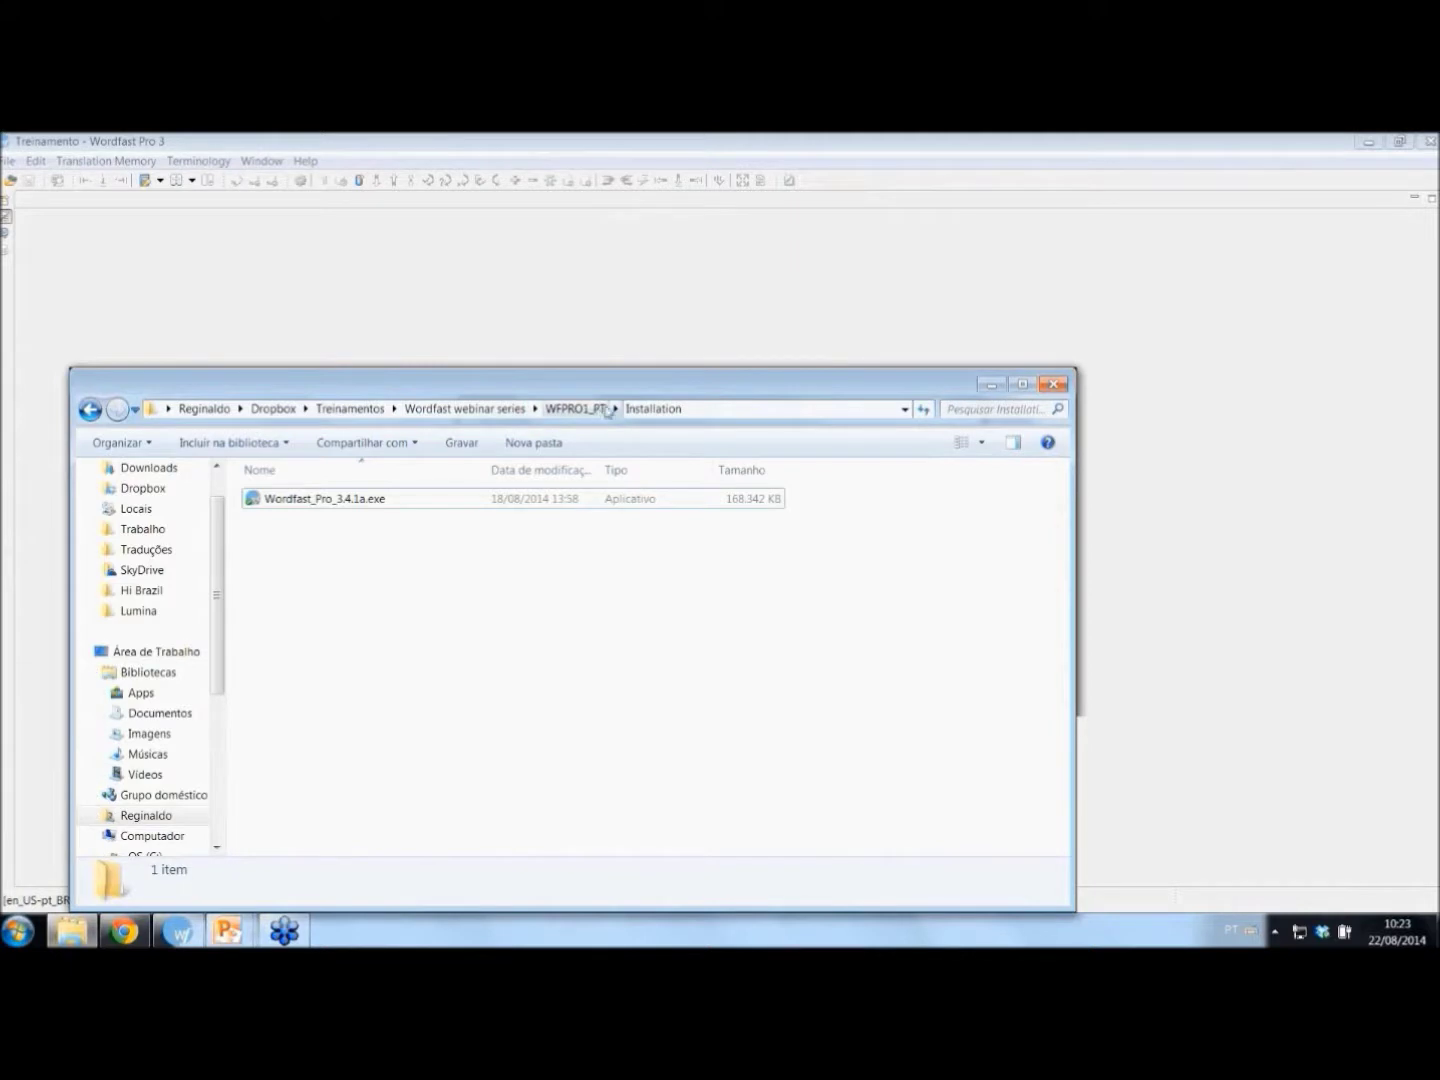
{"action": "left_click", "coordinate": [592, 412]}
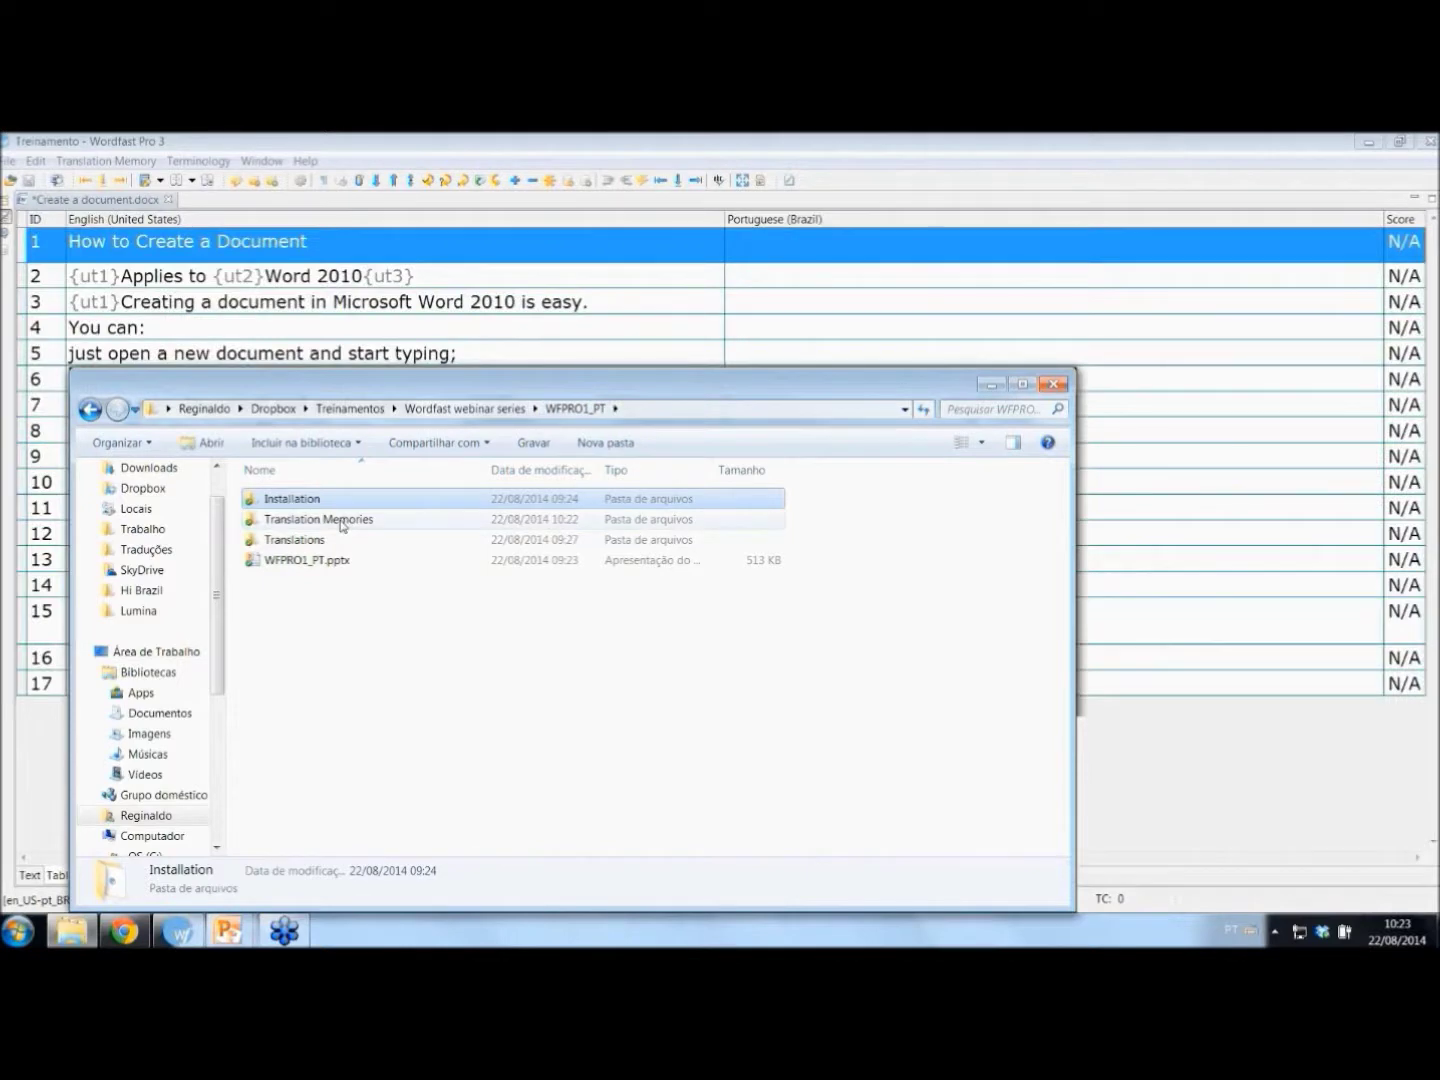
{"action": "double_click", "coordinate": [359, 500]}
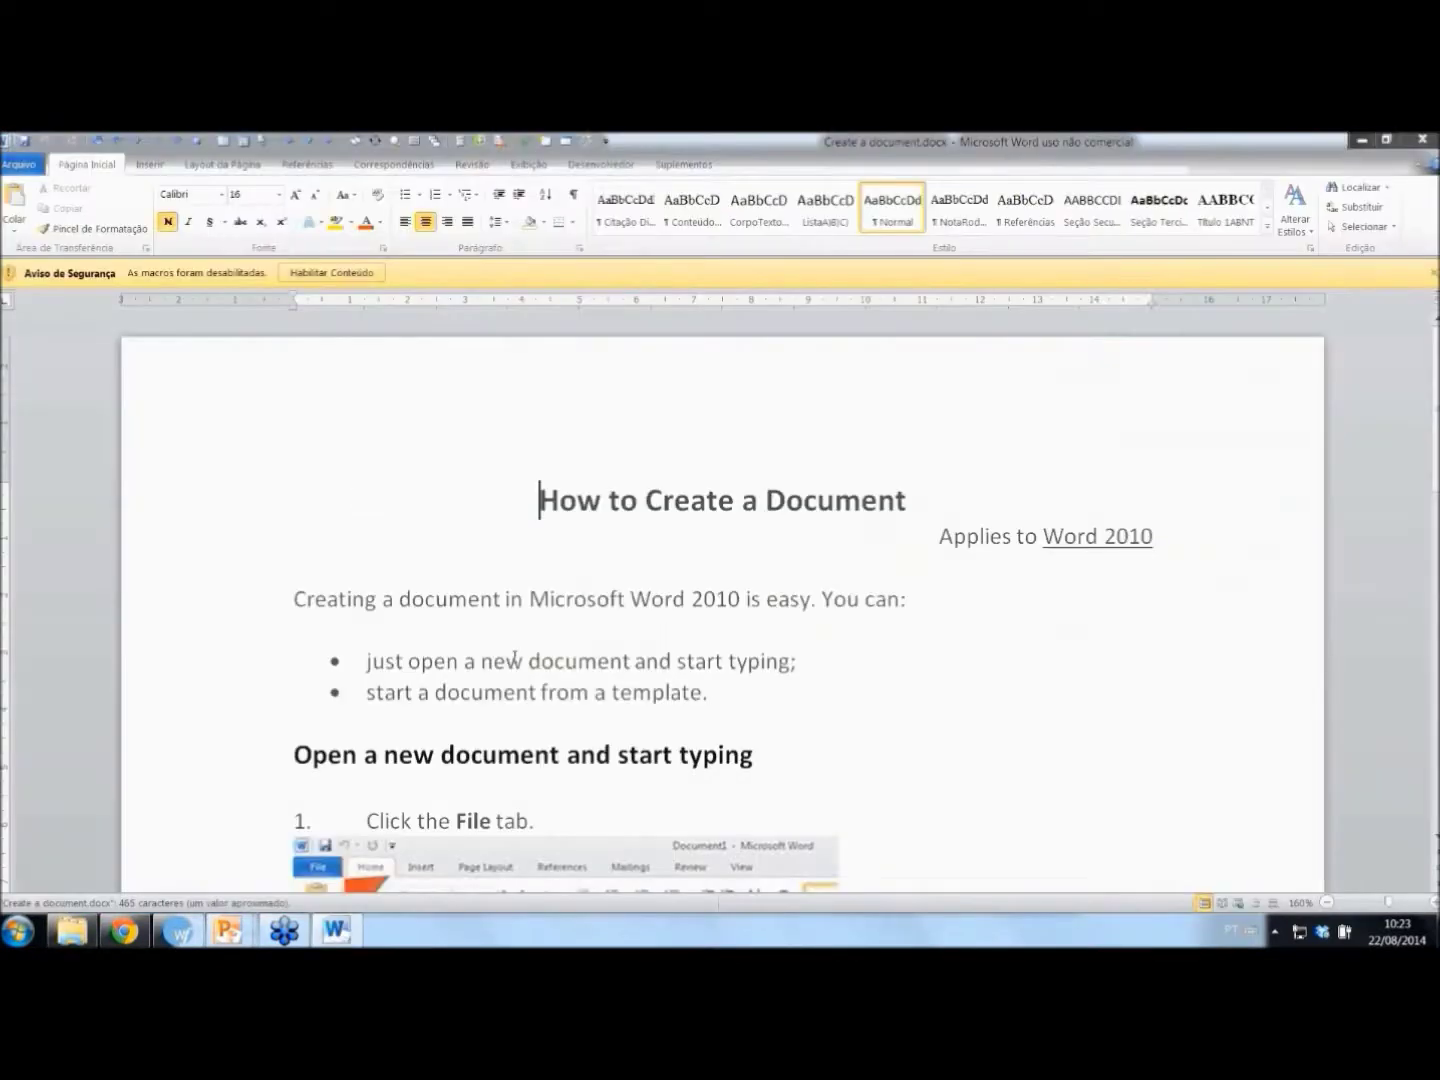
- Examine the original Word document's title, bullets, section headings, images and numbered instructions through the end of the page, and close it
{"action": "left_click", "coordinate": [514, 659]}
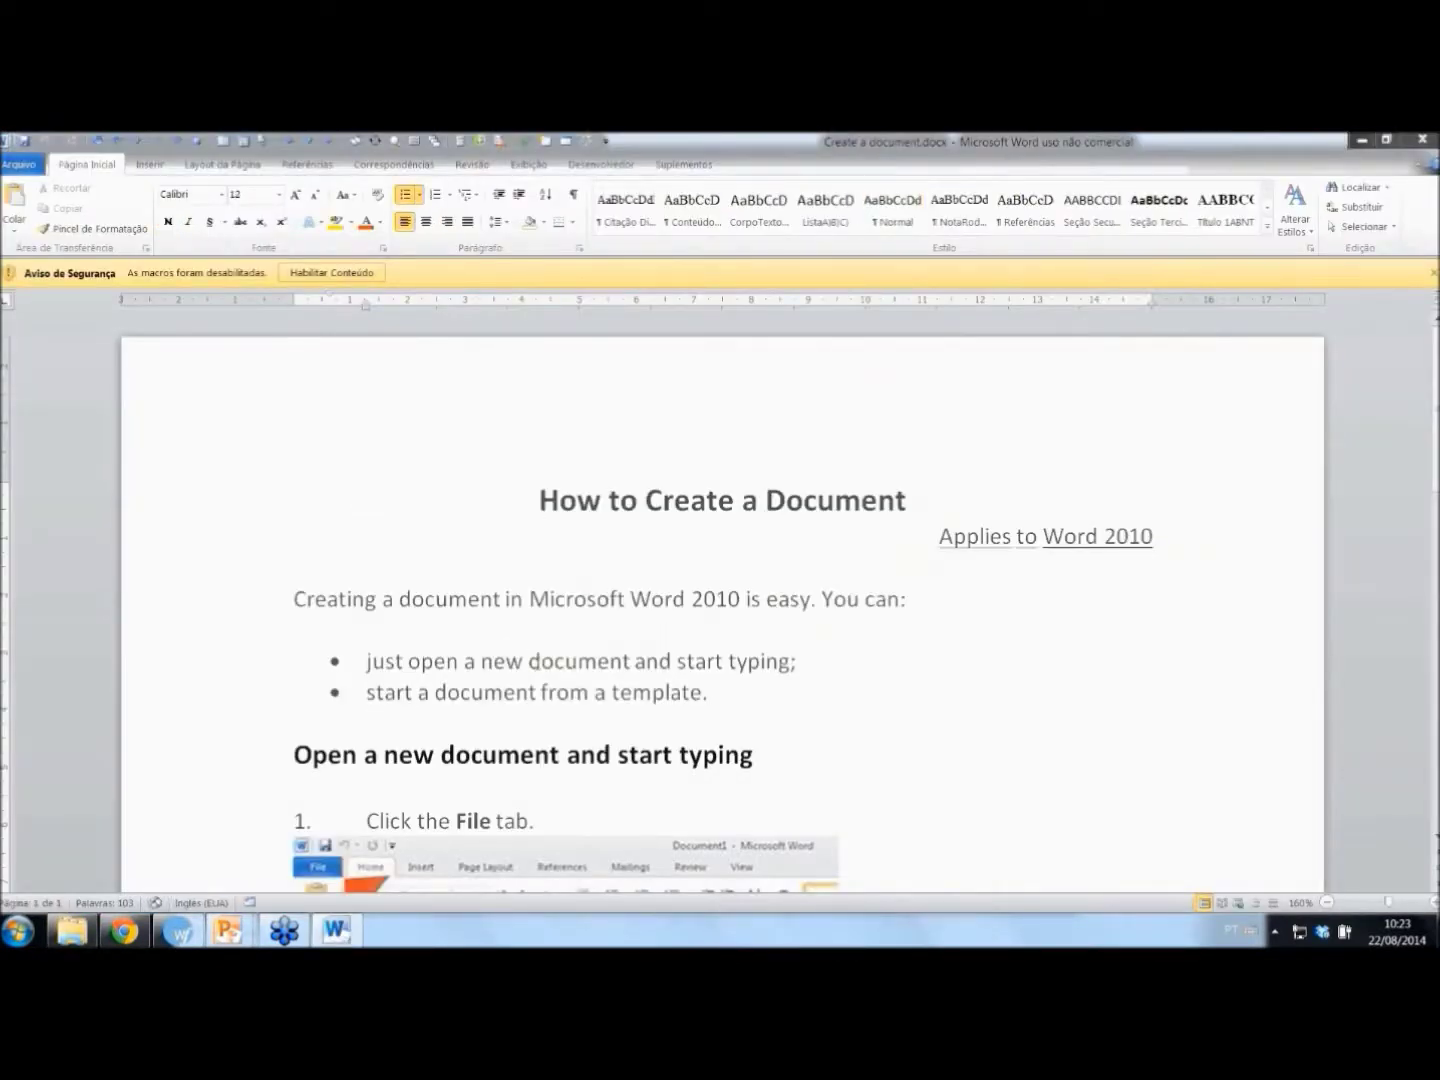
{"action": "scroll", "coordinate": [514, 660], "scroll_direction": "down", "scroll_amount": 1}
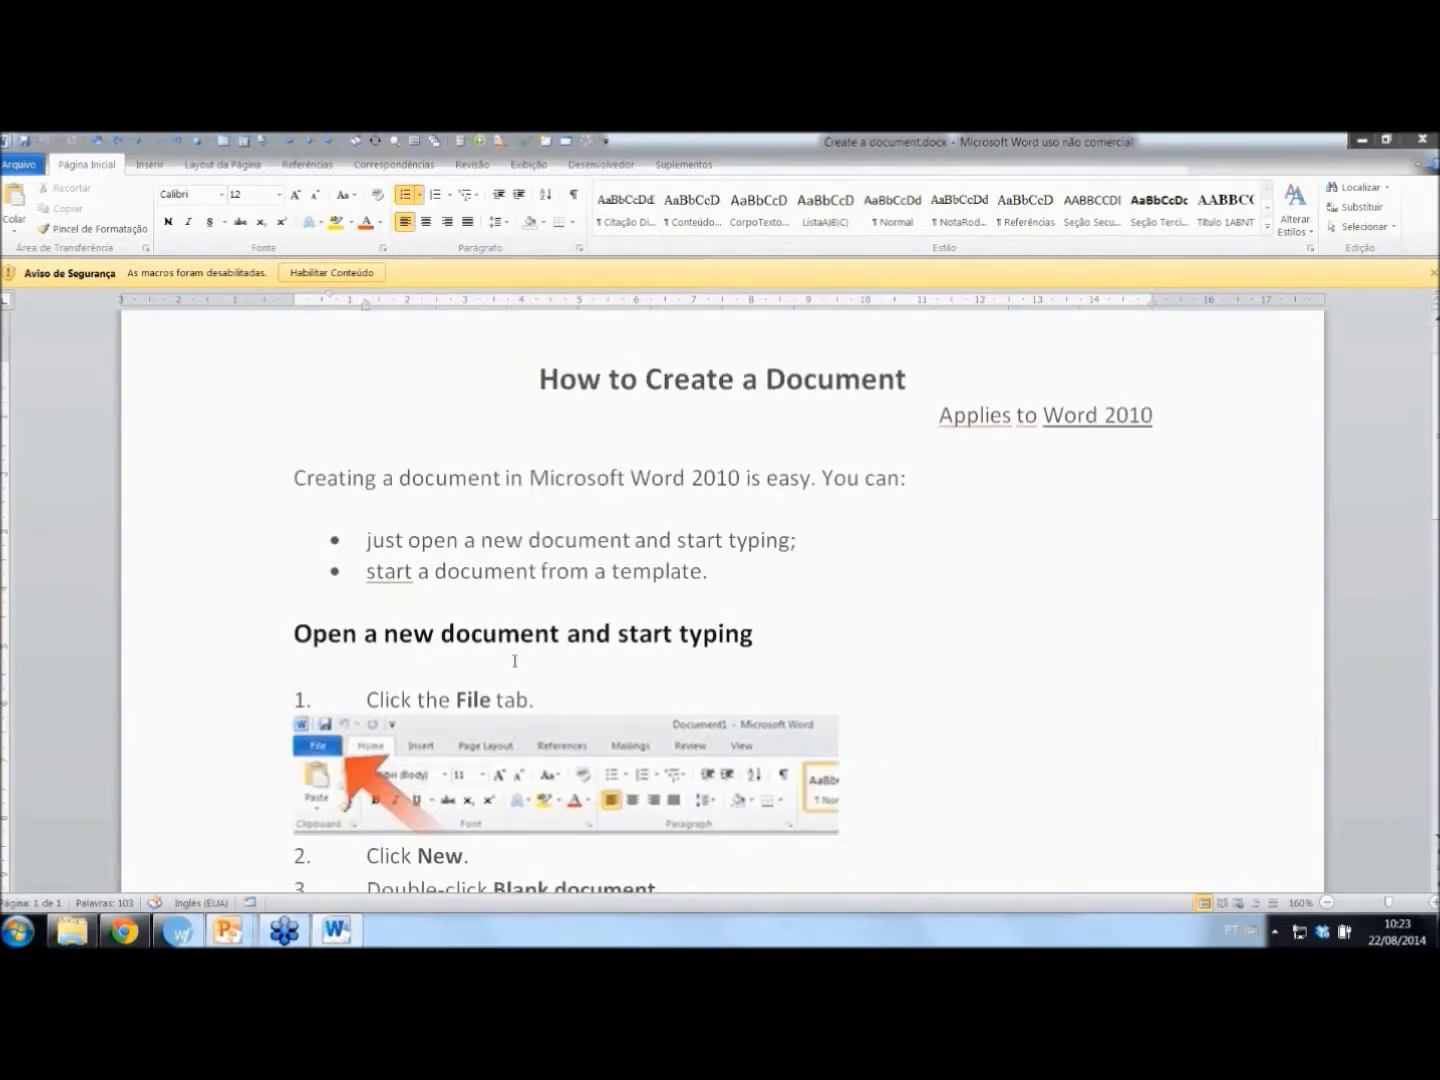
{"action": "scroll", "coordinate": [514, 660], "scroll_direction": "down", "scroll_amount": 2}
{"action": "scroll", "coordinate": [514, 660], "scroll_direction": "down", "scroll_amount": 4}
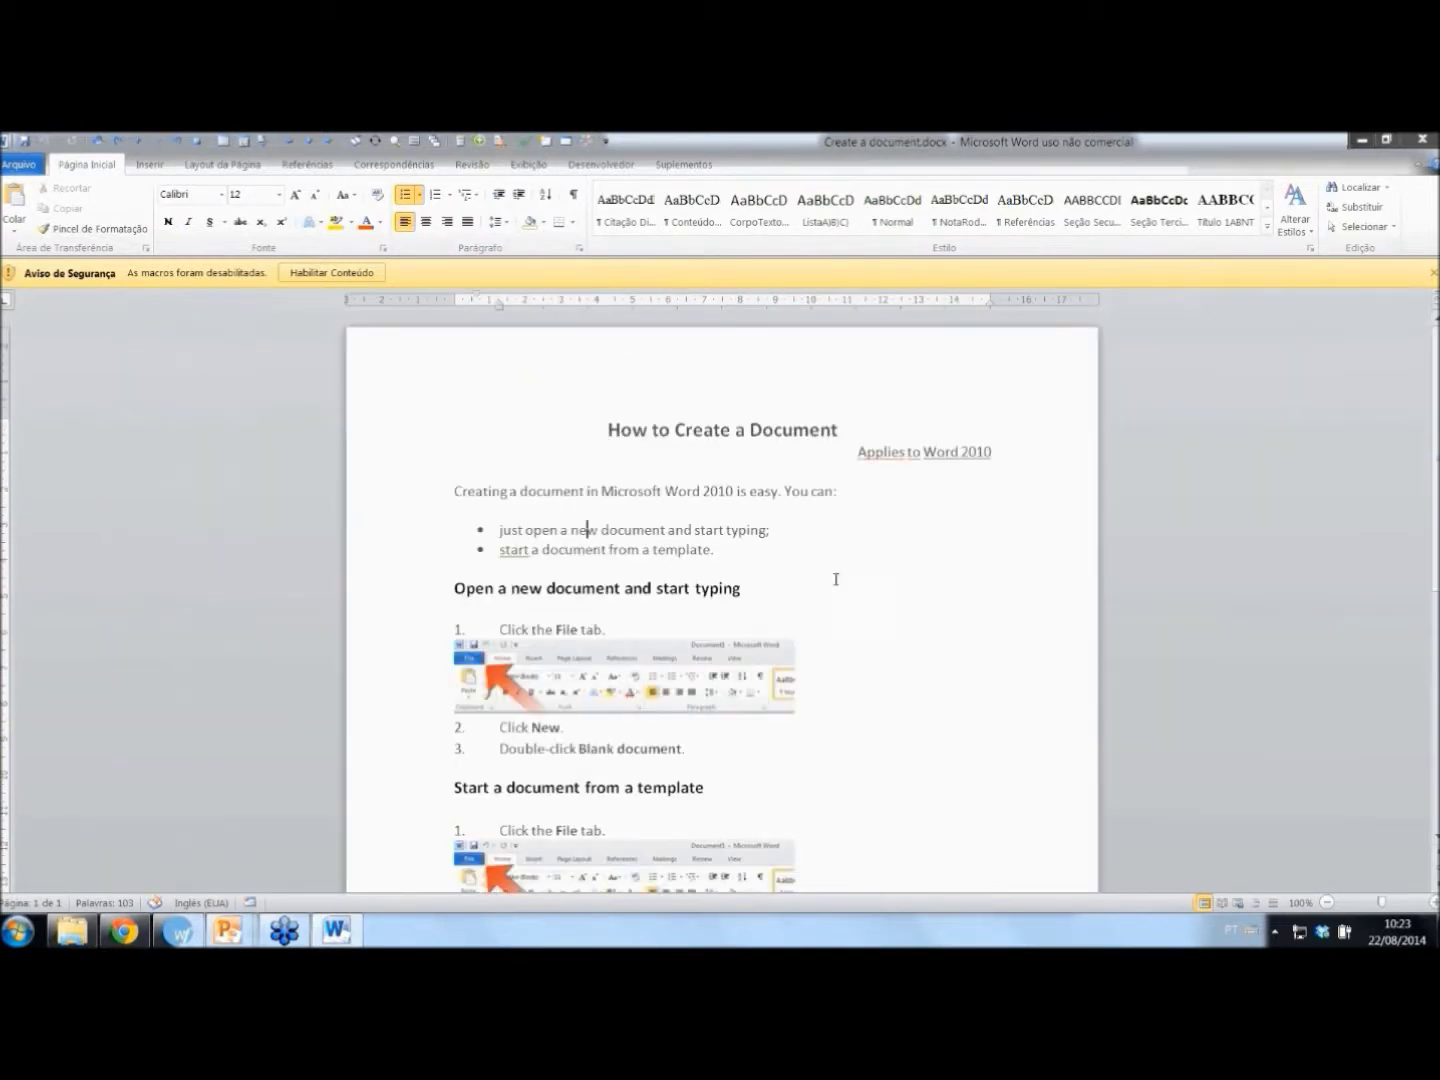
{"action": "scroll", "coordinate": [836, 579], "scroll_direction": "down", "scroll_amount": 6}
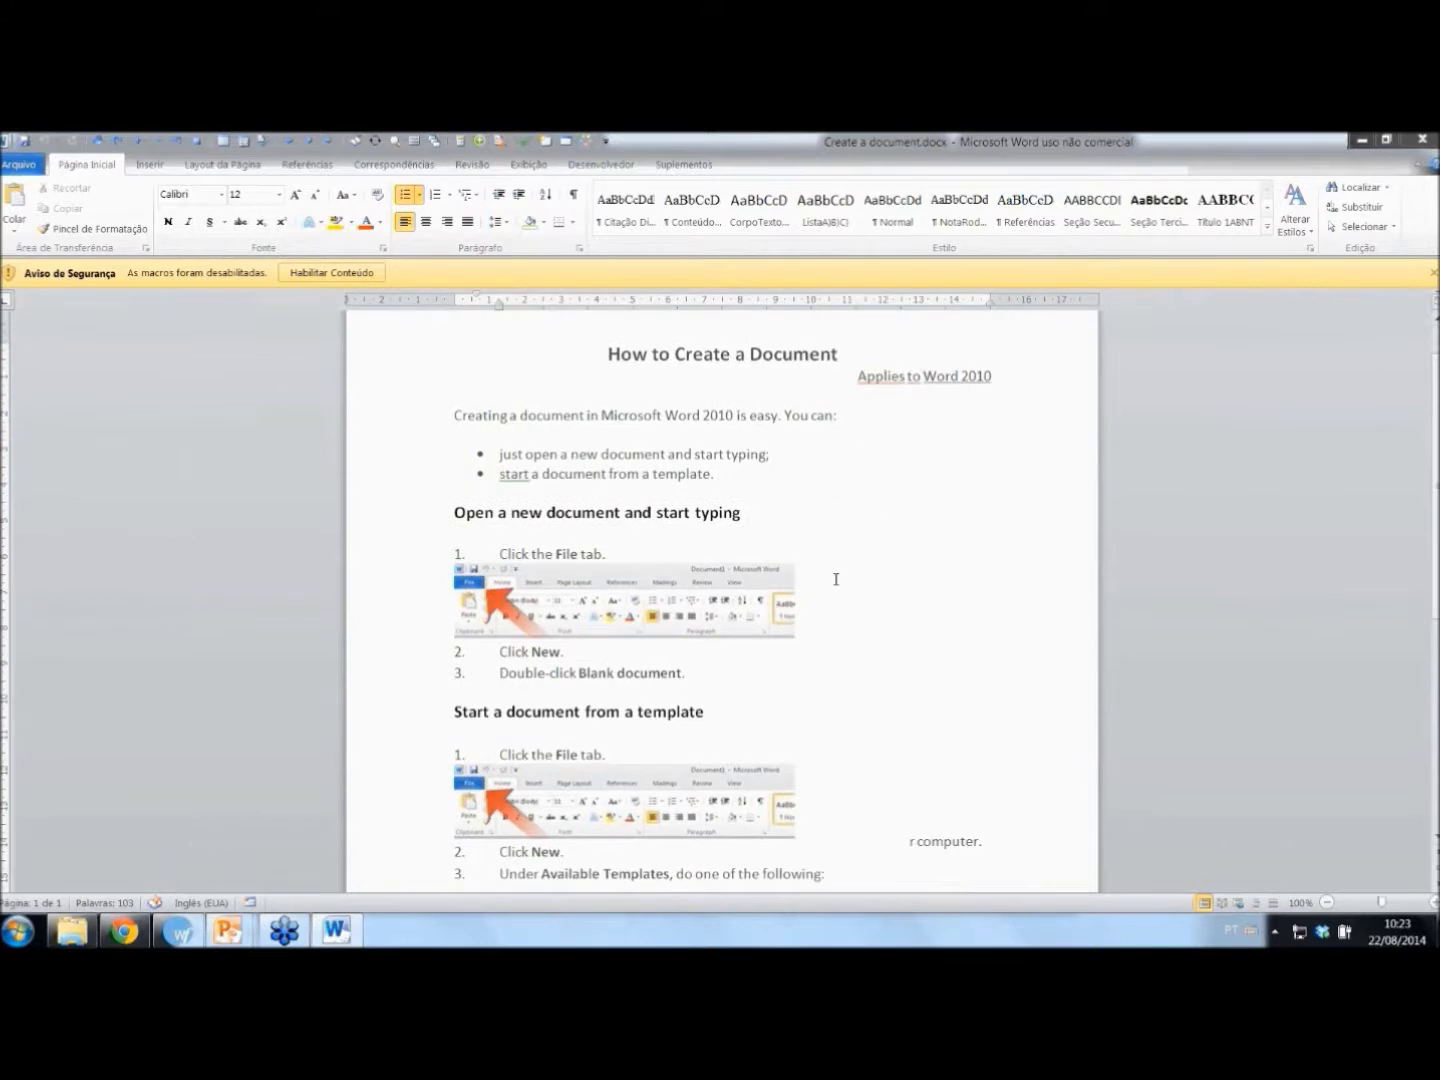
{"action": "scroll", "coordinate": [790, 566], "scroll_direction": "up", "scroll_amount": 4}
{"action": "scroll", "coordinate": [790, 566], "scroll_direction": "up", "scroll_amount": 2}
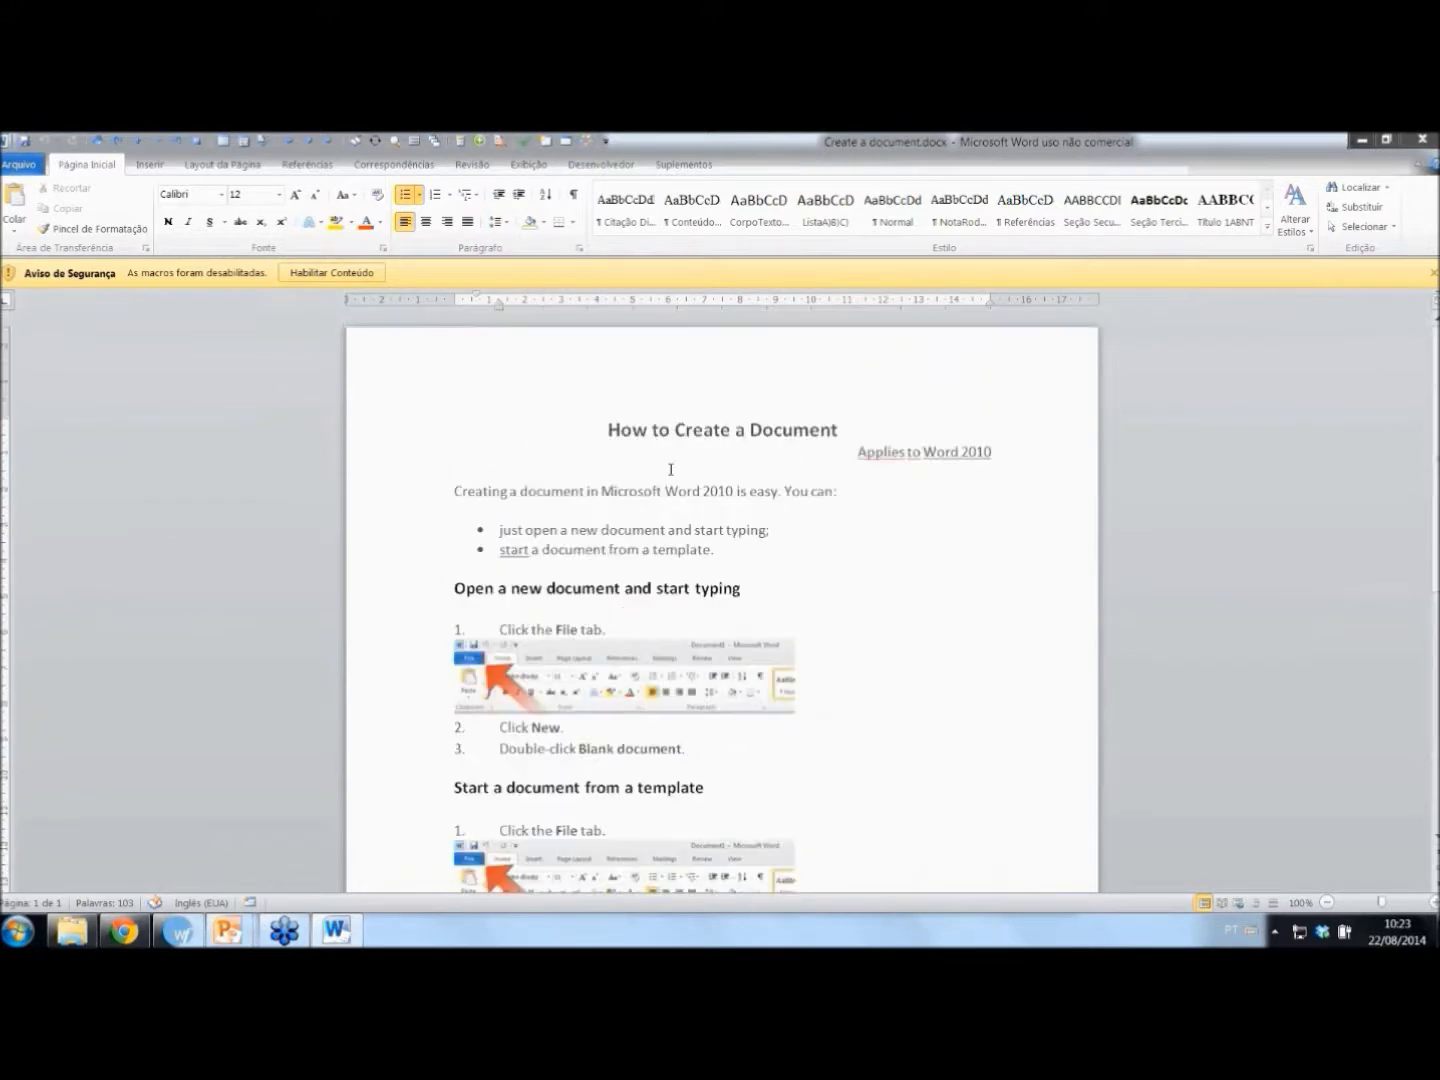
{"action": "left_click", "coordinate": [384, 532]}
{"action": "left_click_drag", "start_coordinate": [386, 553], "coordinate": [386, 572]}
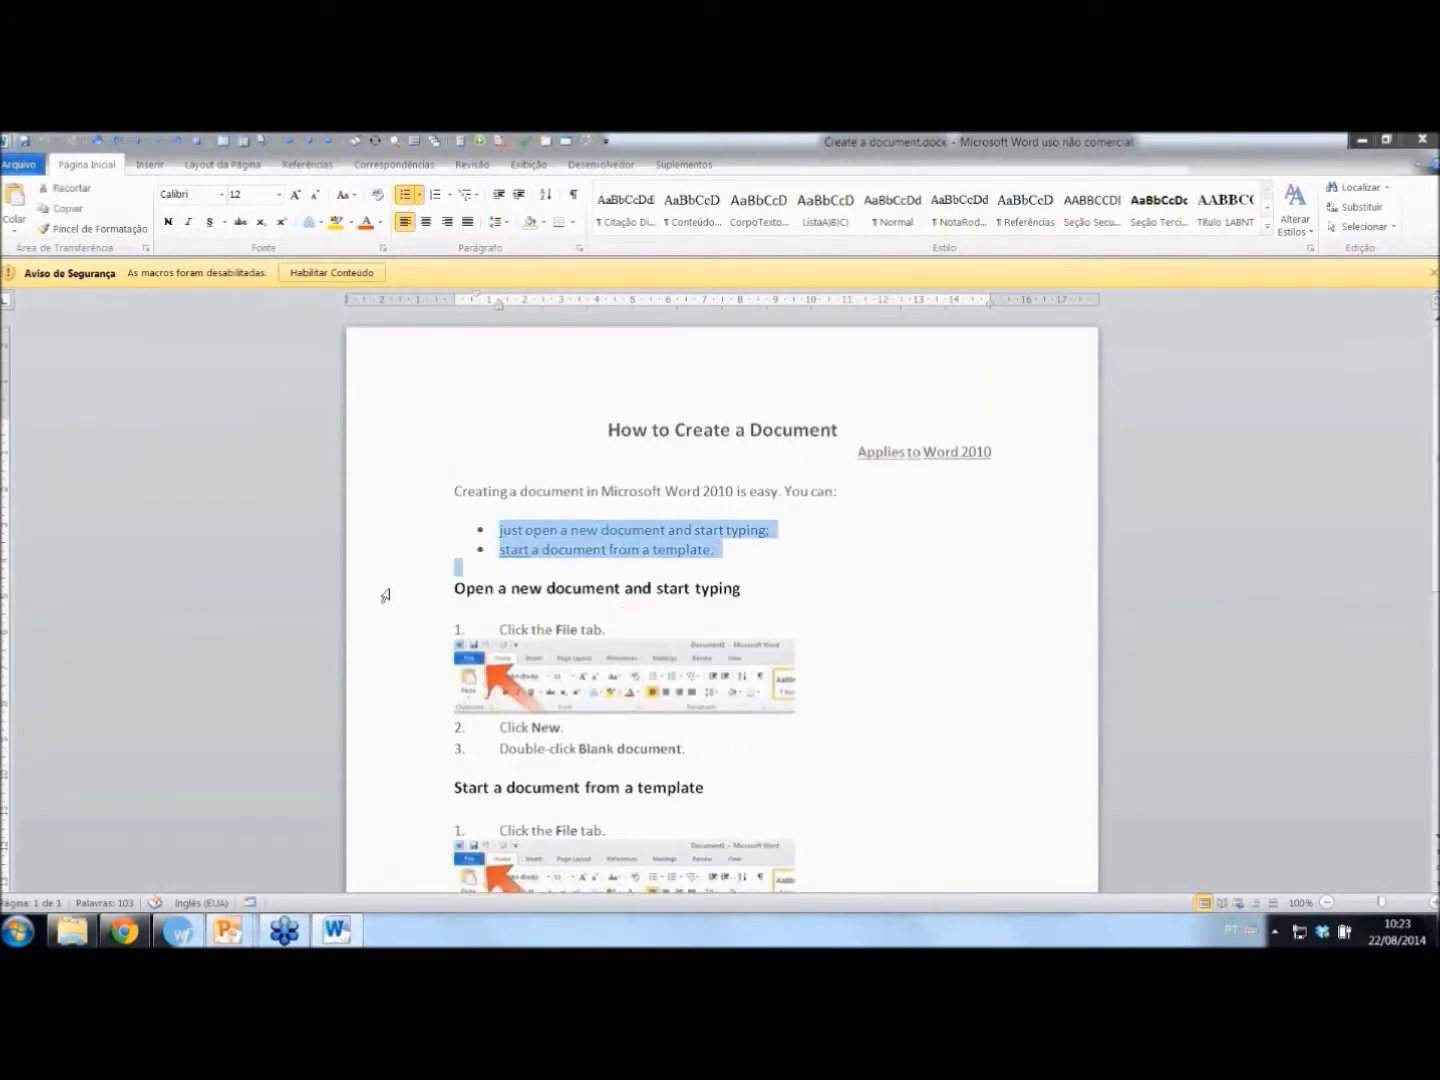
{"action": "left_click", "coordinate": [389, 598]}
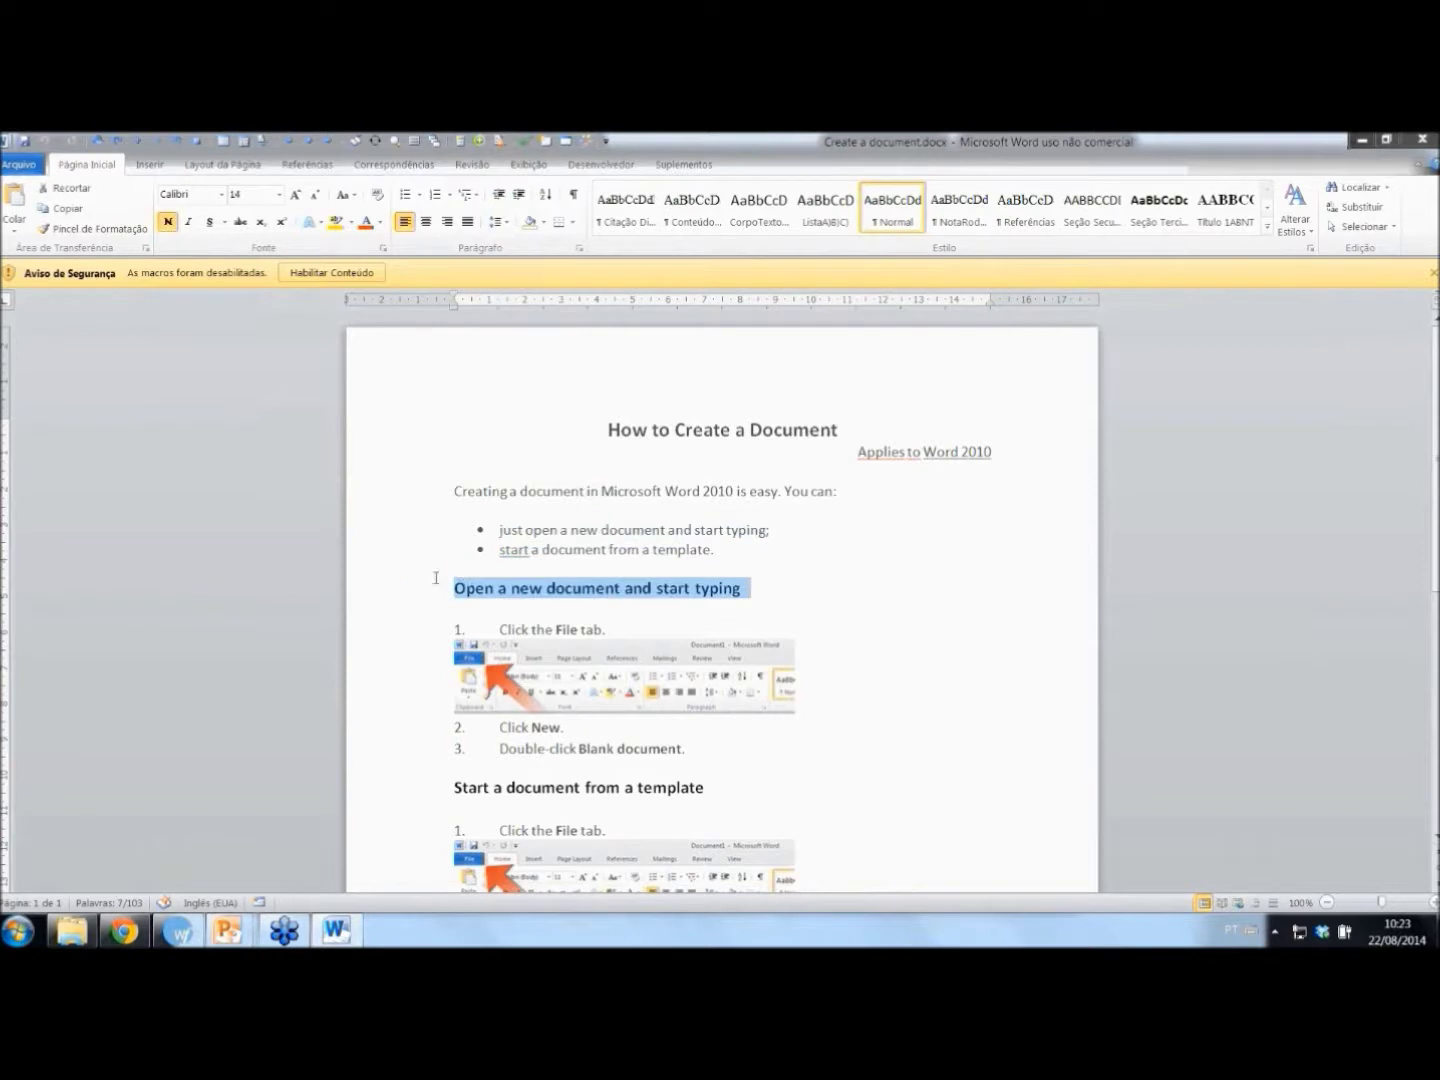
{"action": "scroll", "coordinate": [880, 724], "scroll_direction": "down", "scroll_amount": 3}
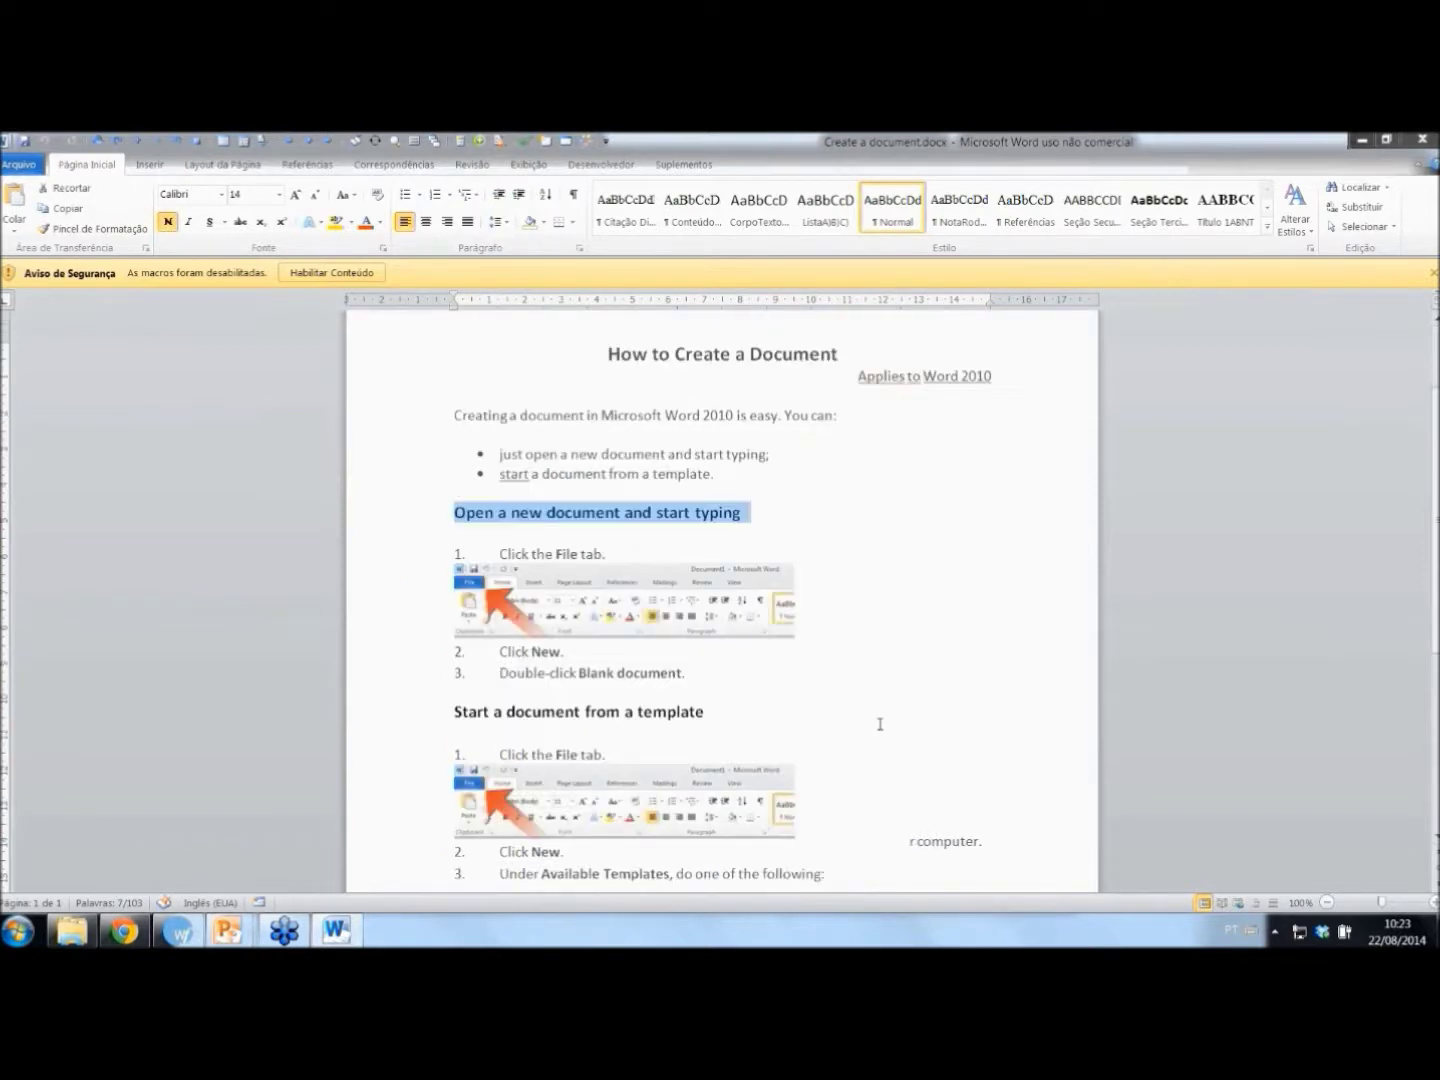
{"action": "left_click", "coordinate": [633, 608]}
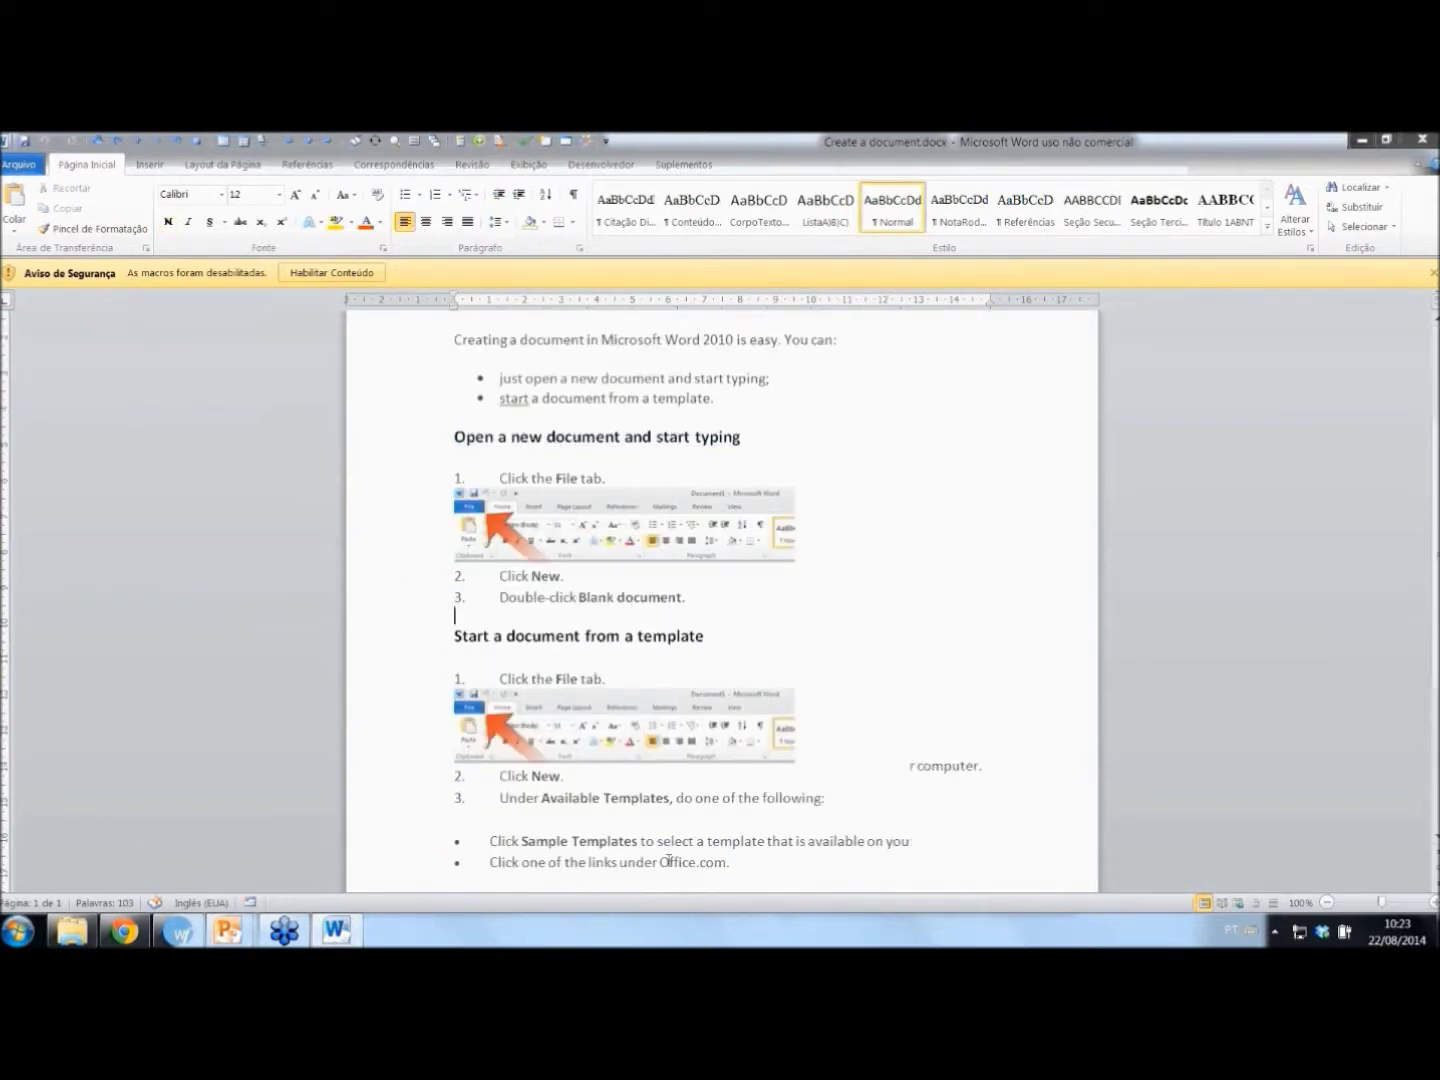
{"action": "scroll", "coordinate": [668, 861], "scroll_direction": "down", "scroll_amount": 7}
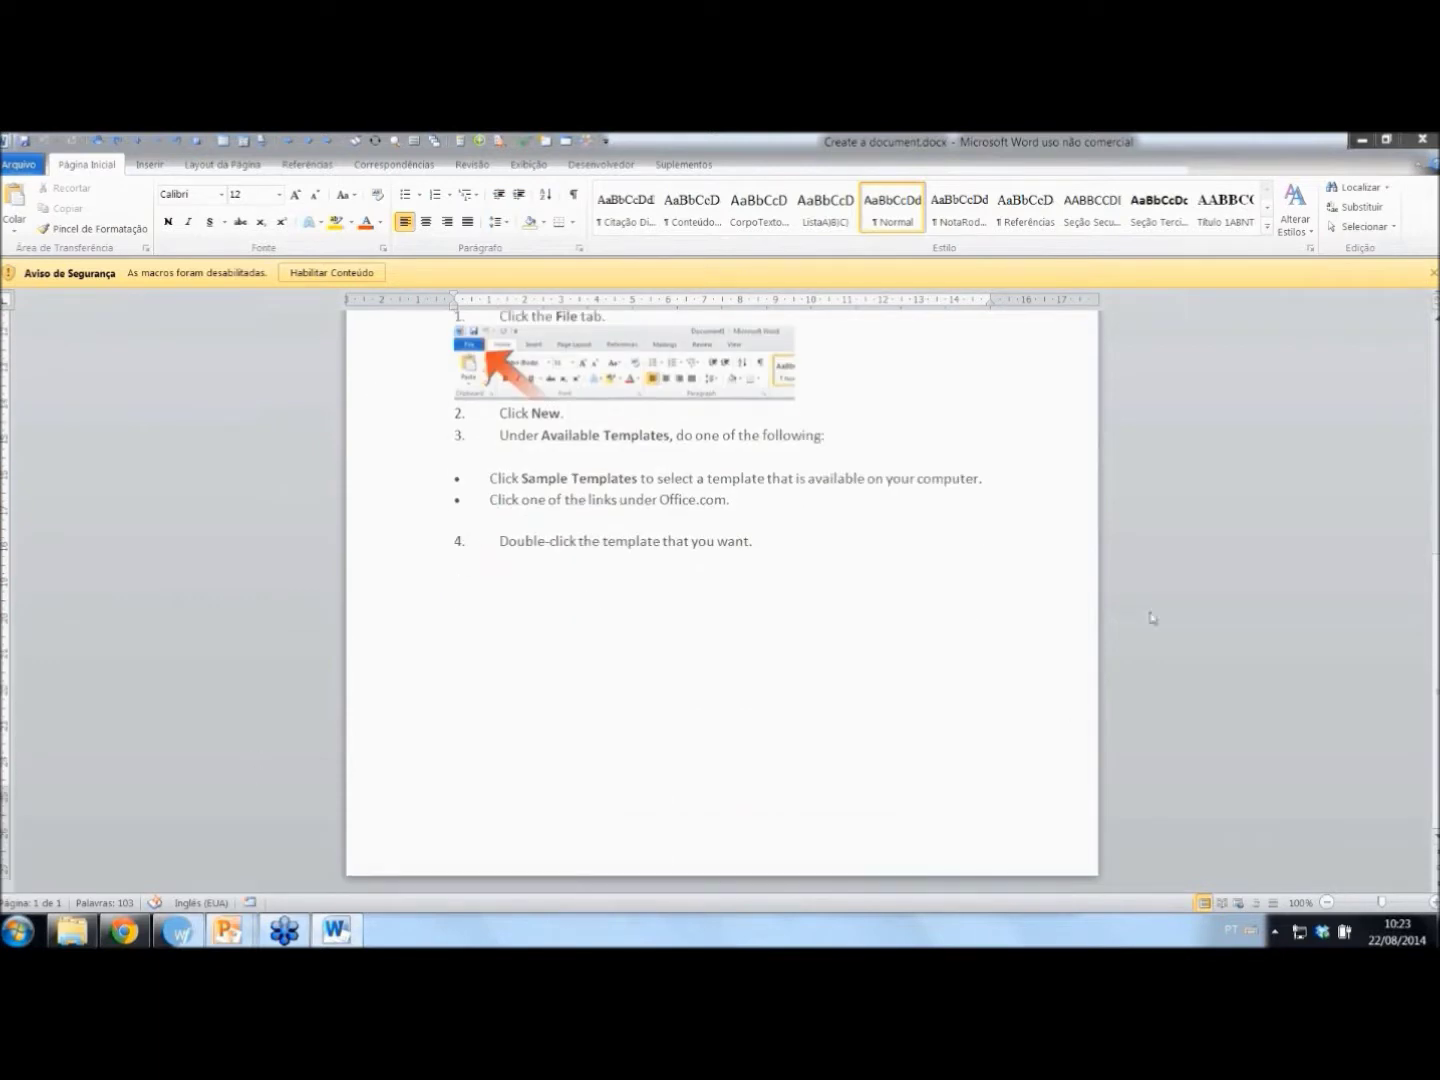
{"action": "right_click", "coordinate": [357, 937]}
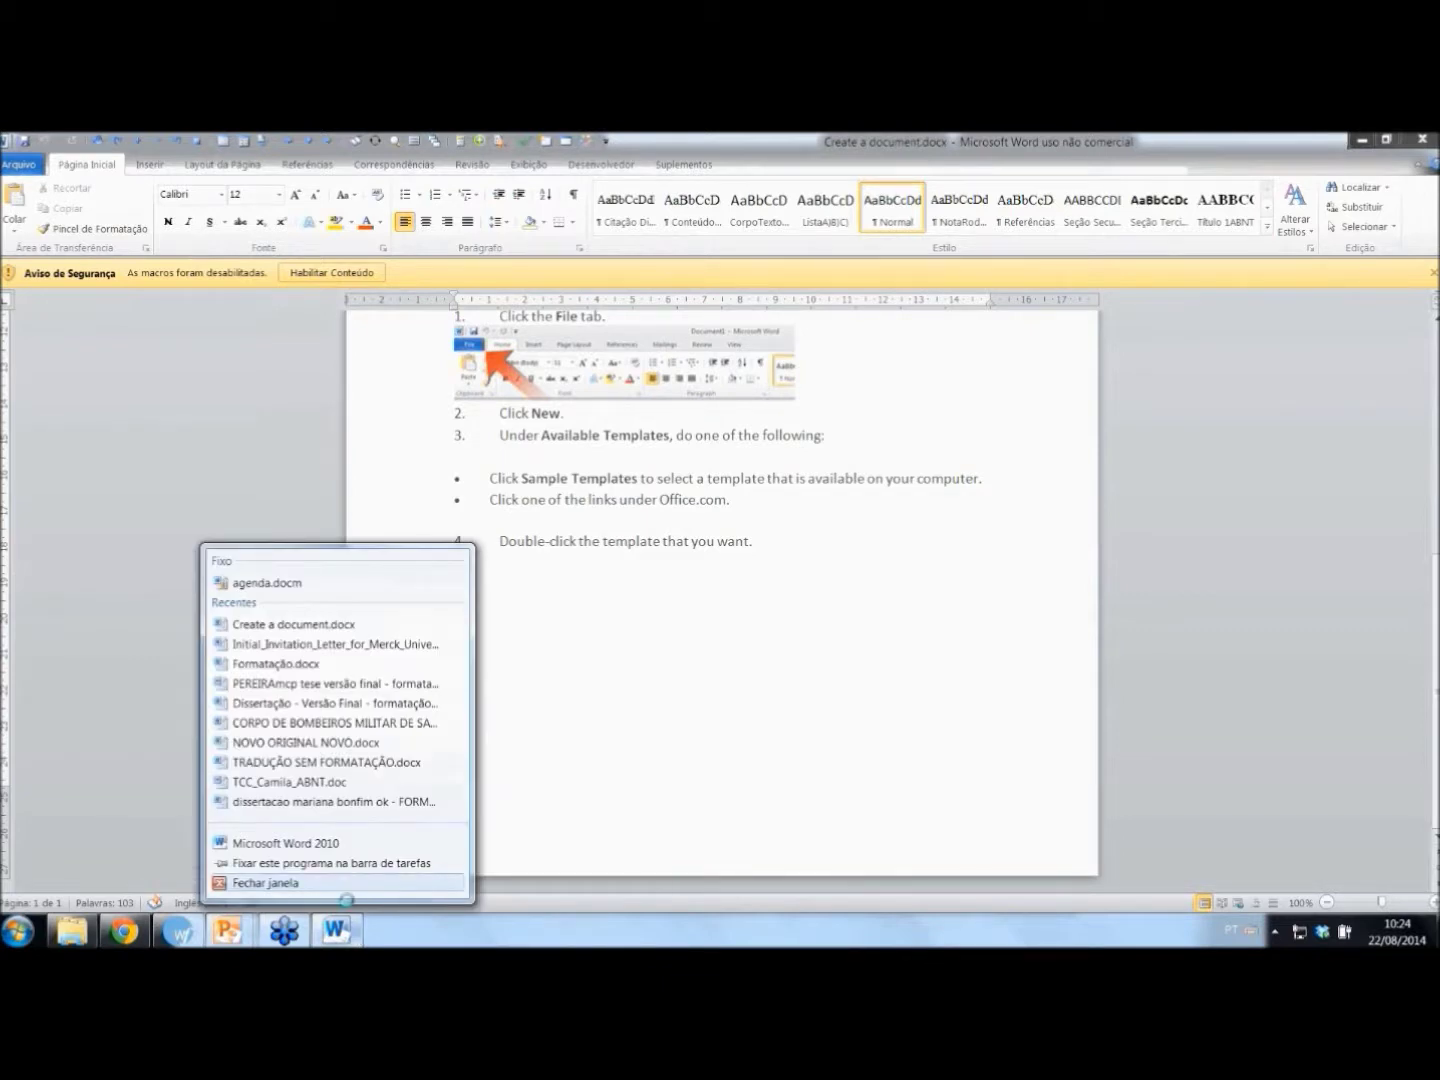
{"action": "left_click", "coordinate": [300, 883]}
- Switch back to Wordfast Pro and view the document's segments in text layout, returning to the table layout
{"action": "left_click", "coordinate": [177, 937]}
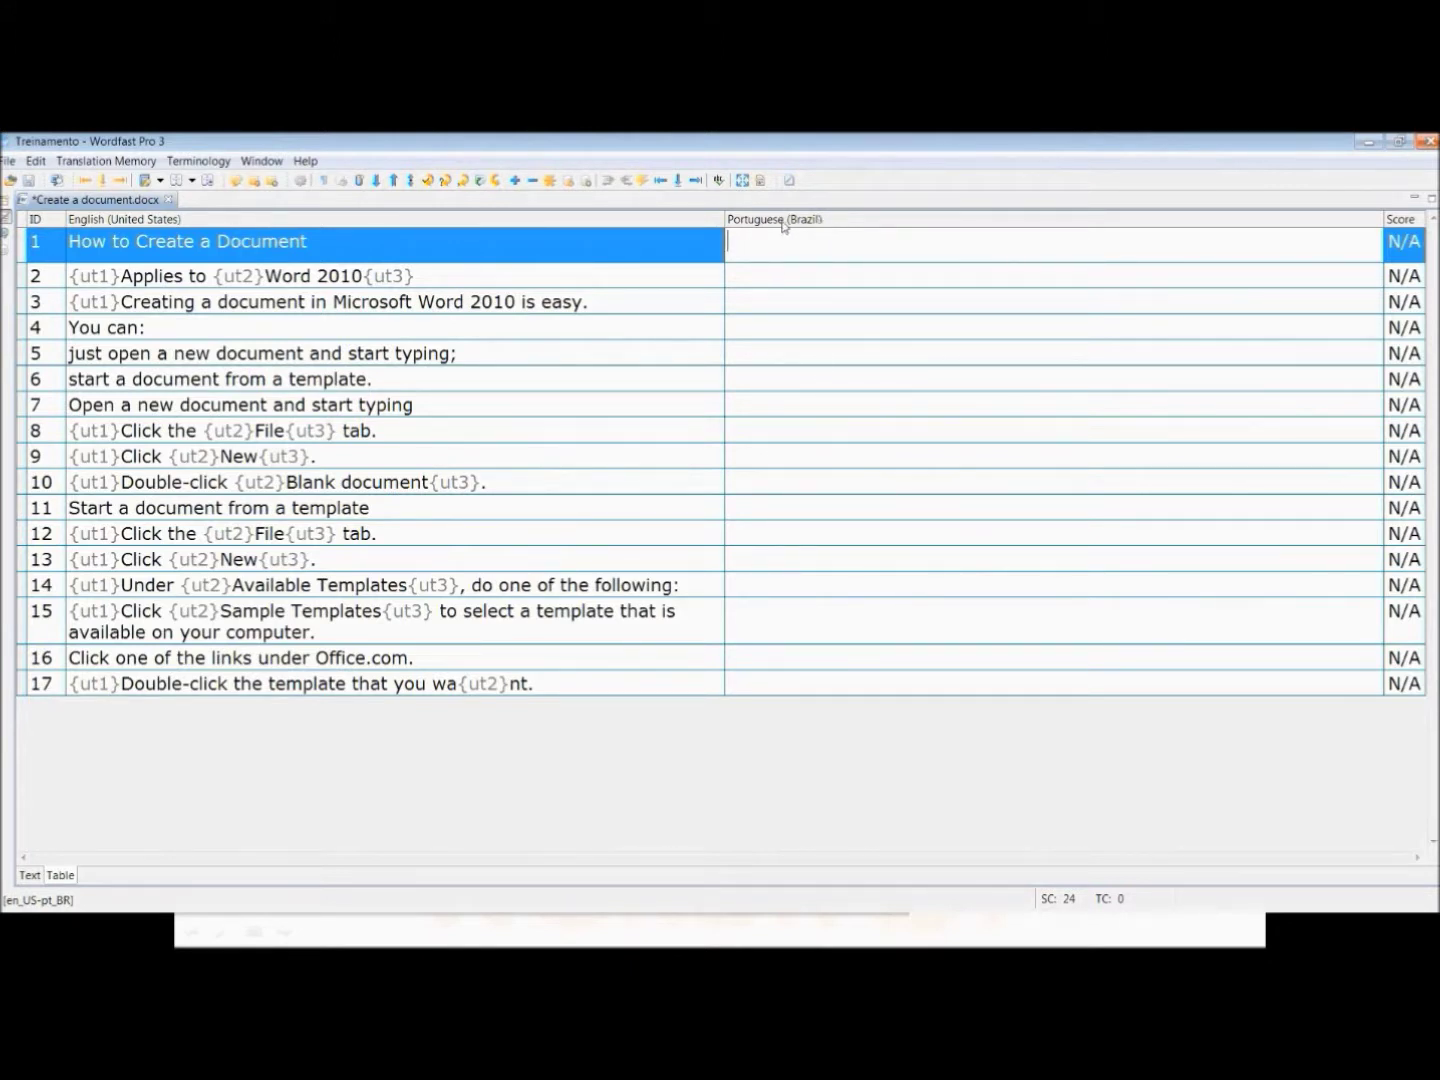
{"action": "left_click", "coordinate": [29, 877]}
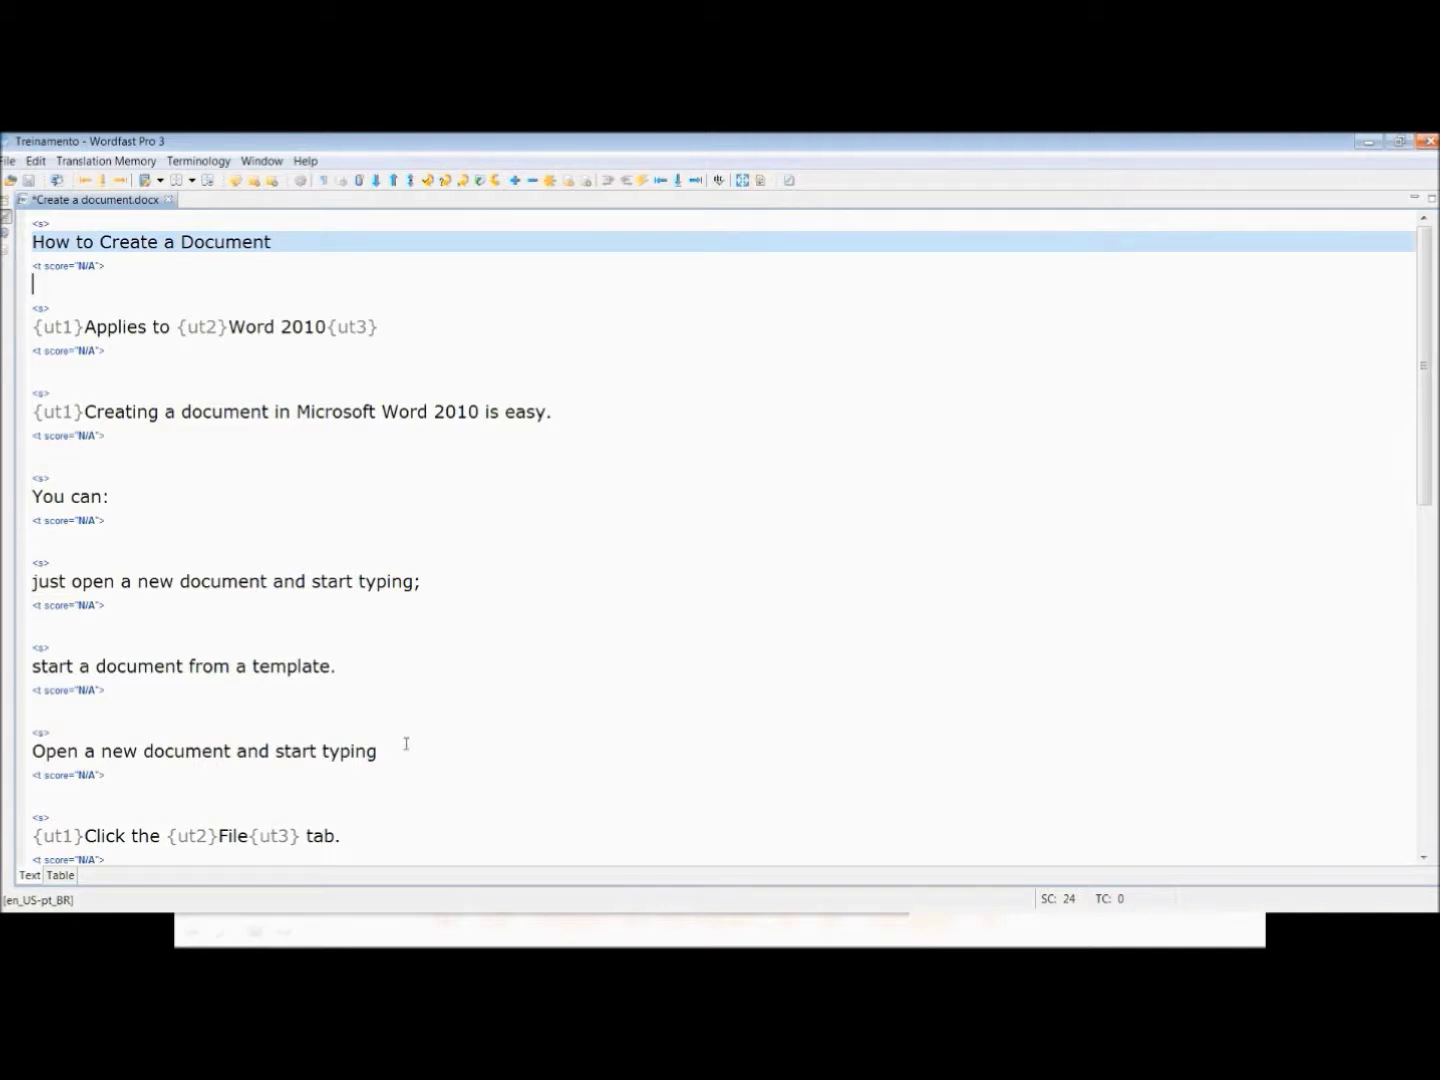
{"action": "left_click", "coordinate": [62, 876]}
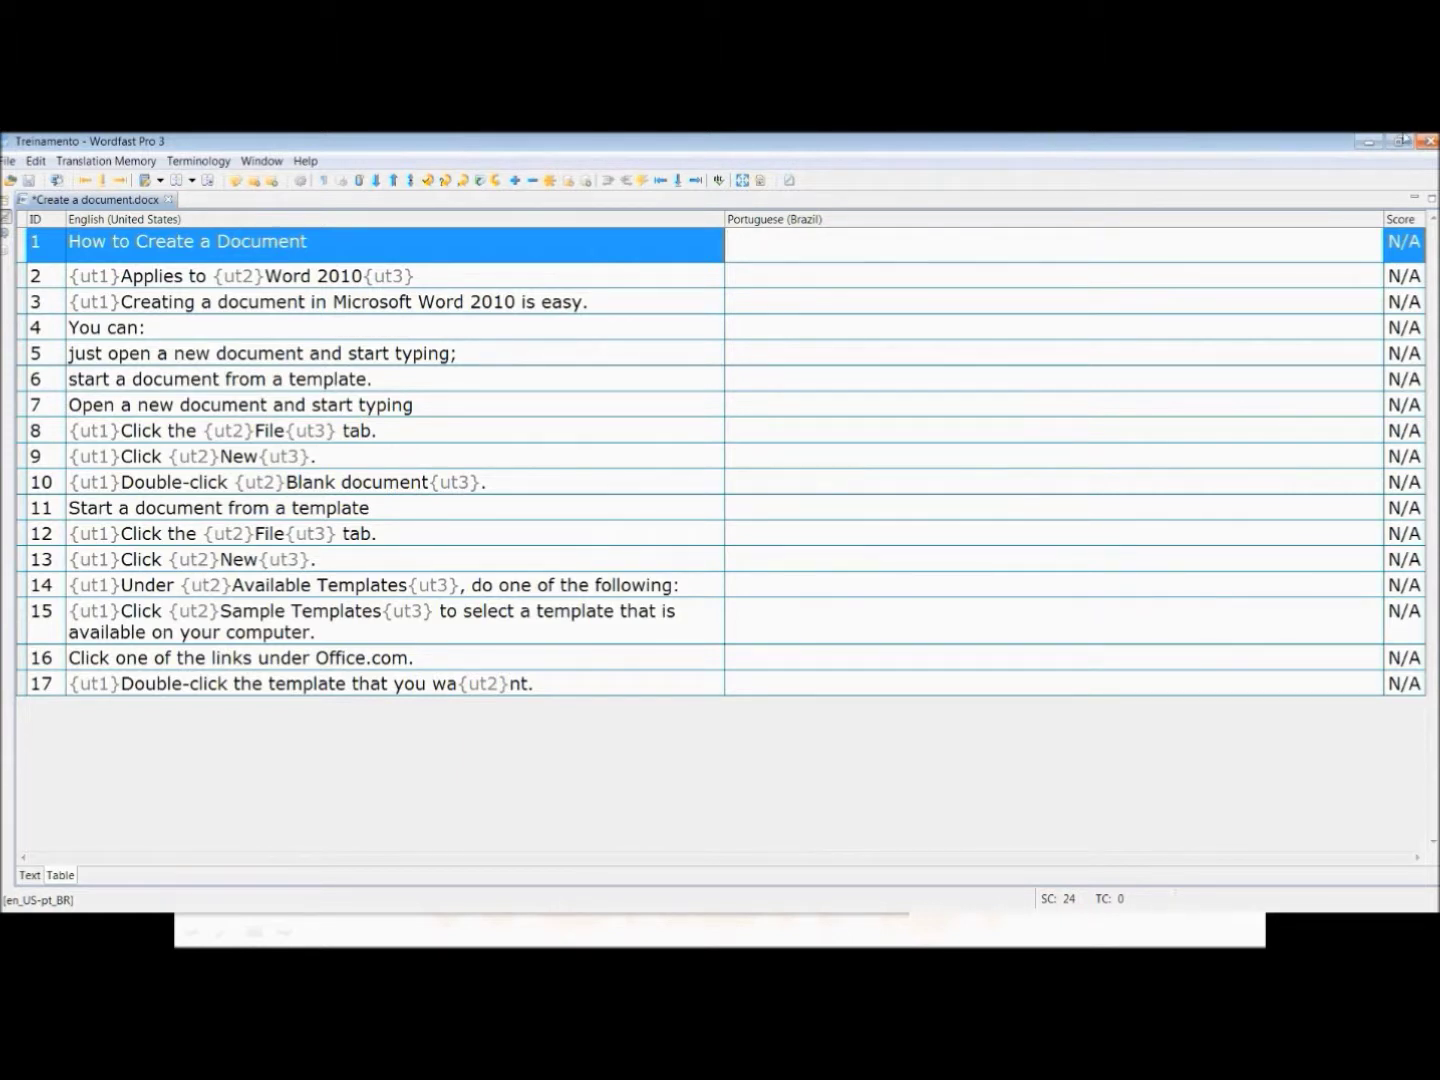
- Translate segment 1 as "Como criar um documento" and commit it, advancing to segment 2
{"action": "type", "text": "Como c"}
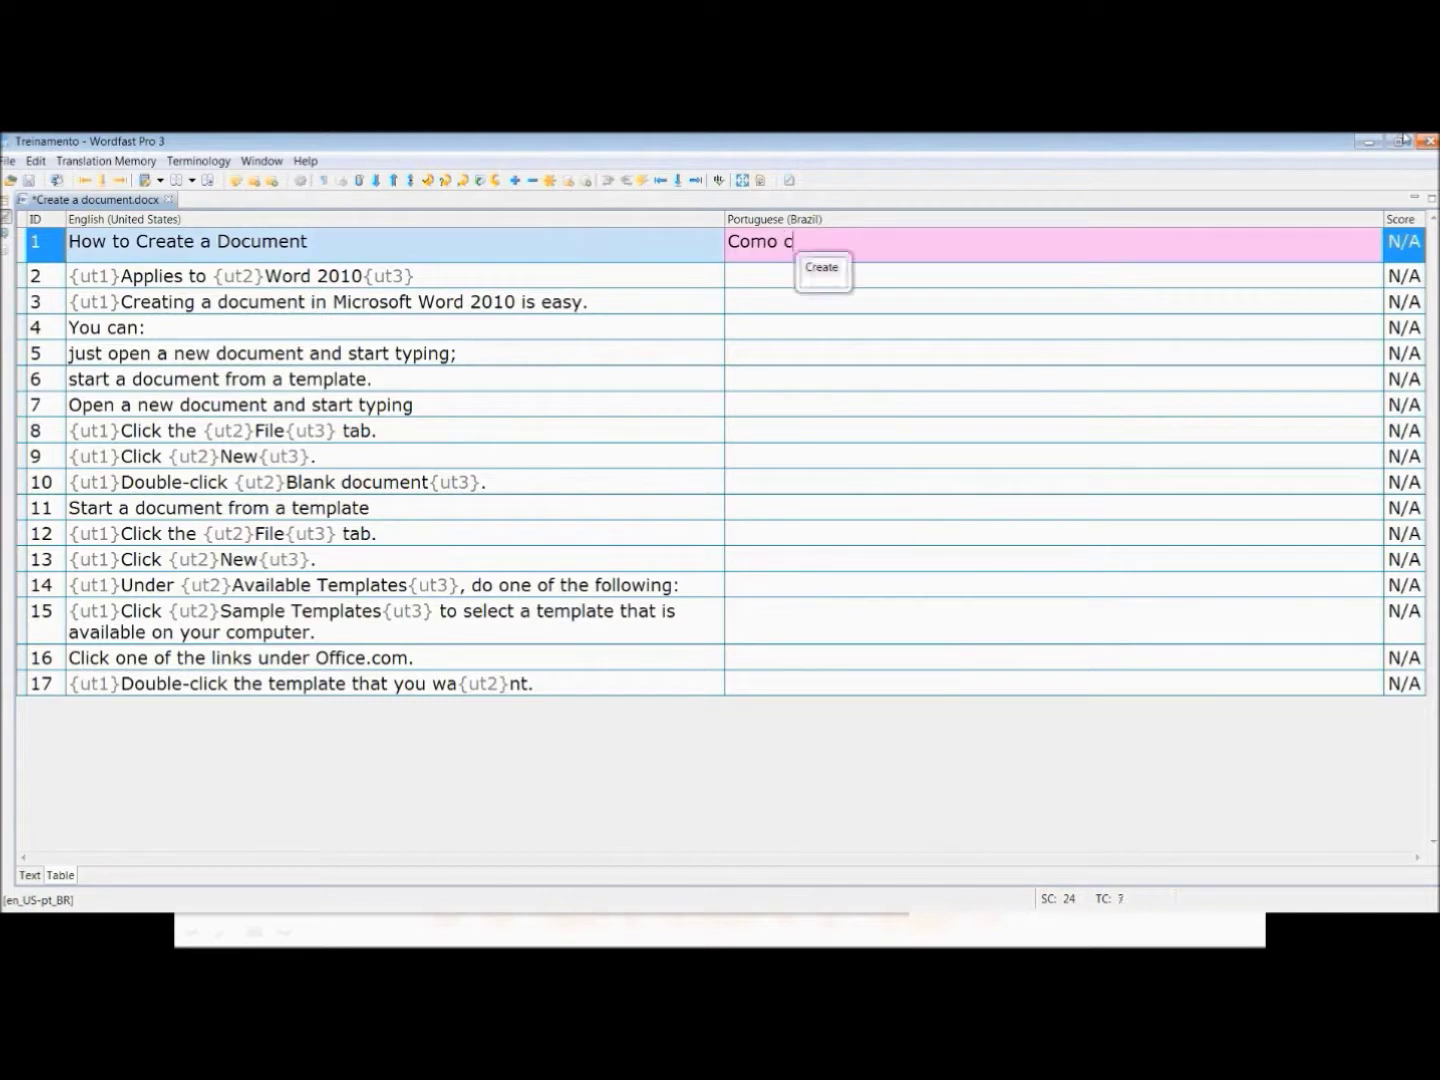
{"action": "type", "text": "riar um "}
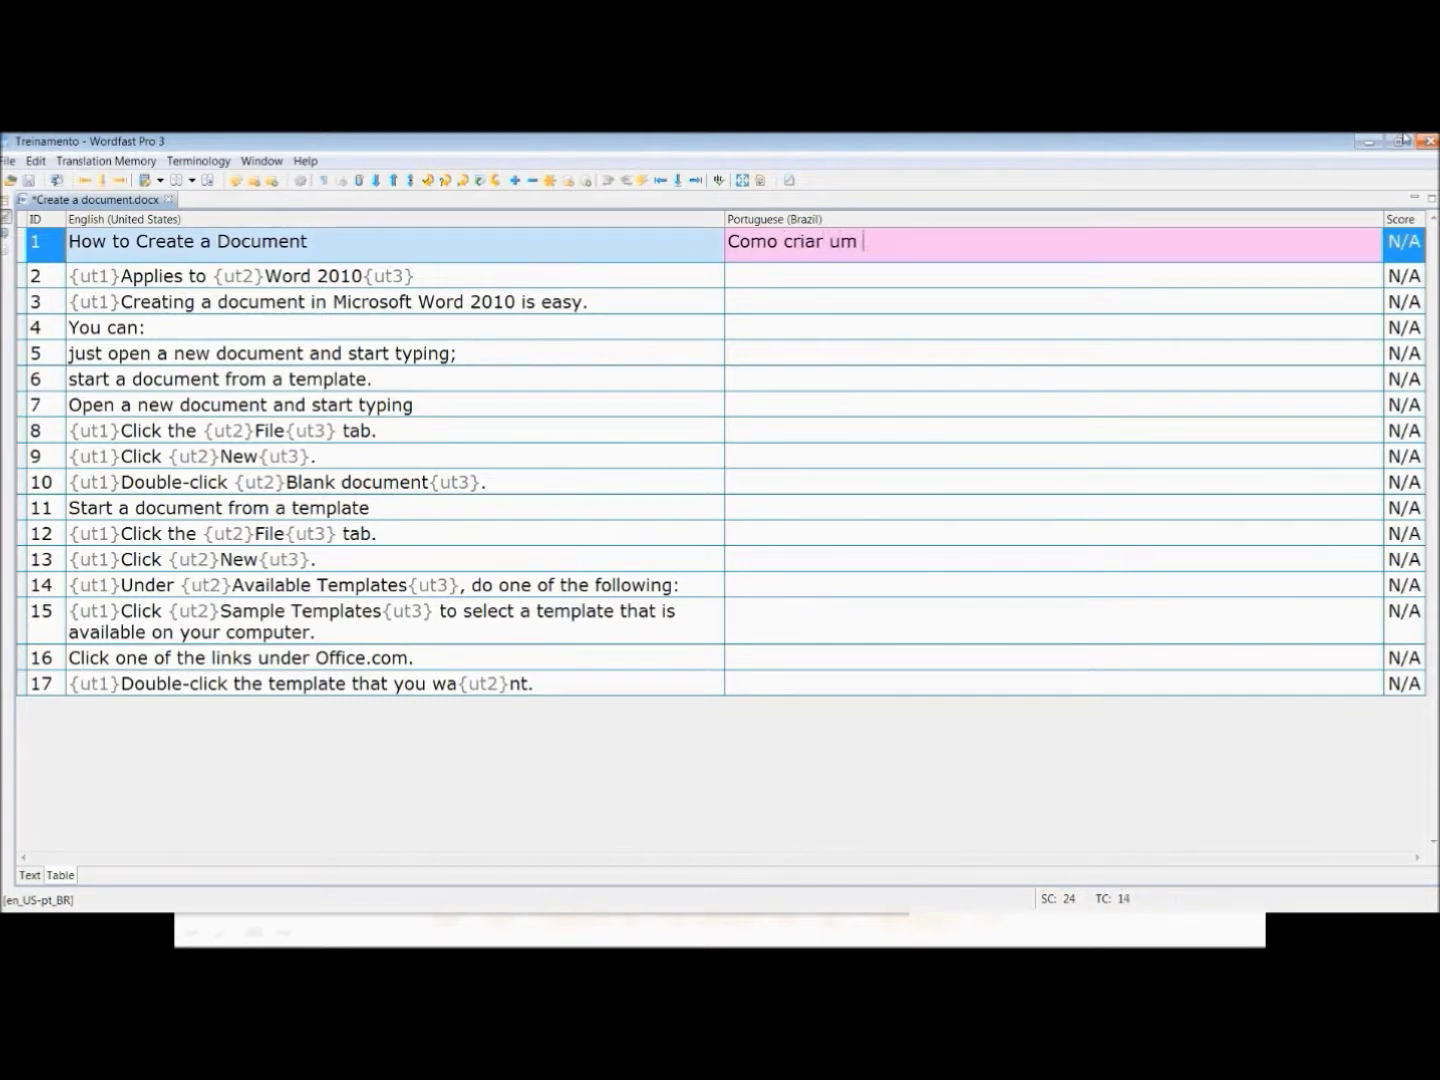
{"action": "type", "text": "documenhto"}
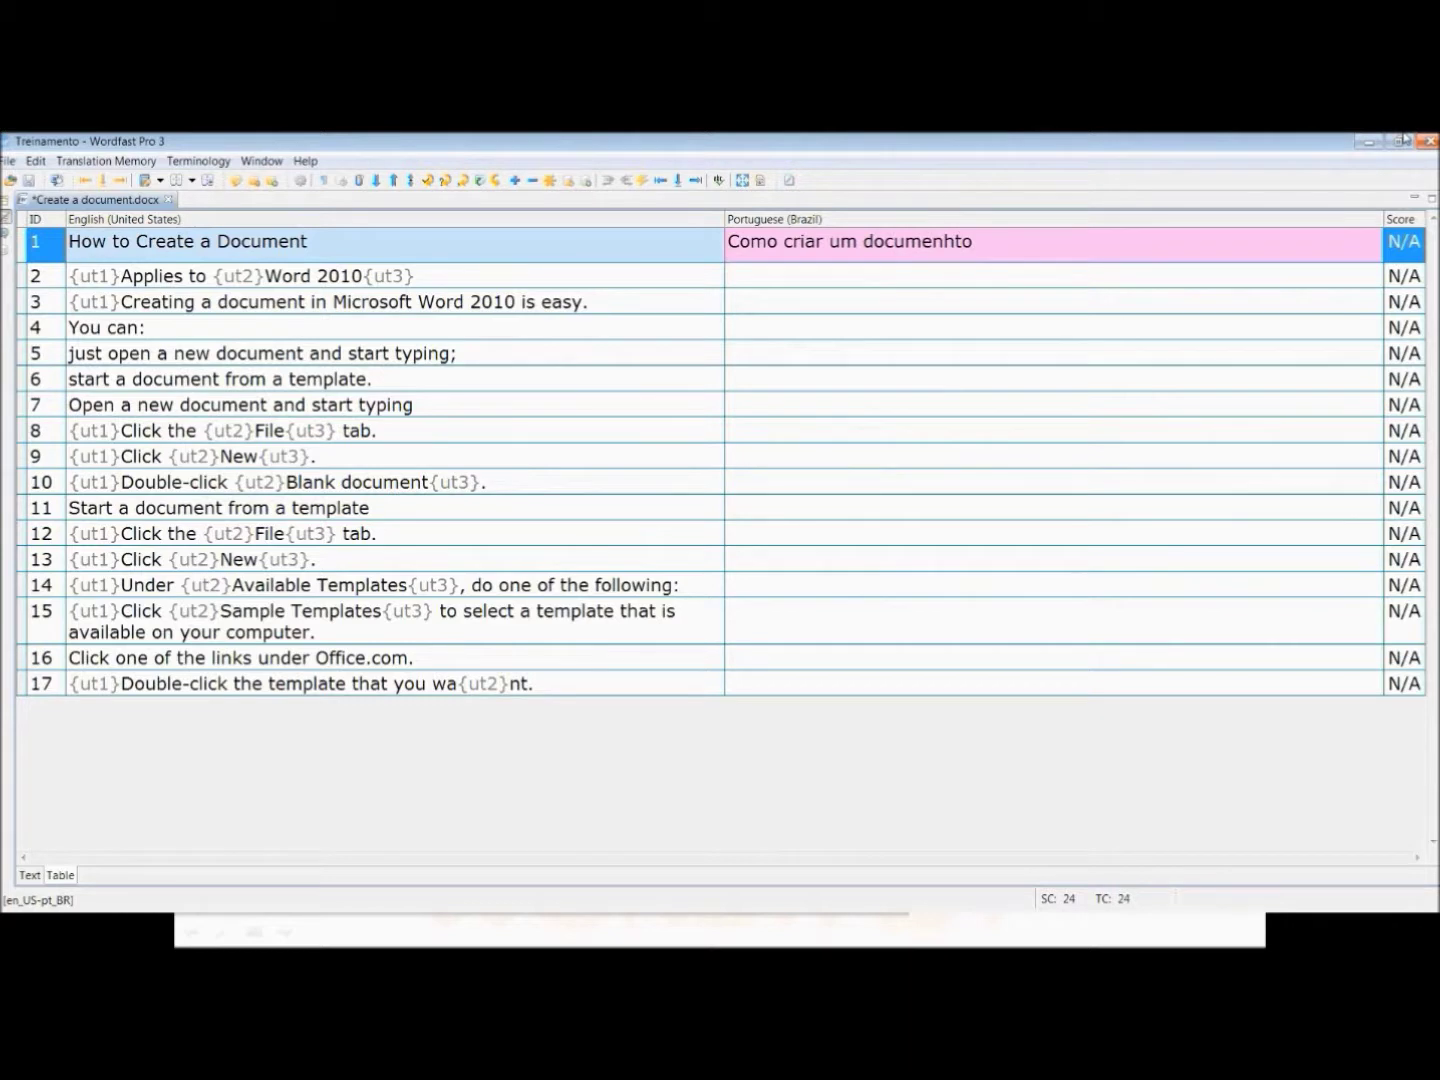
{"action": "key", "text": "BackSpace"}
{"action": "key", "text": "BackSpace"}
{"action": "key", "text": "BackSpace"}
{"action": "type", "text": "to"}
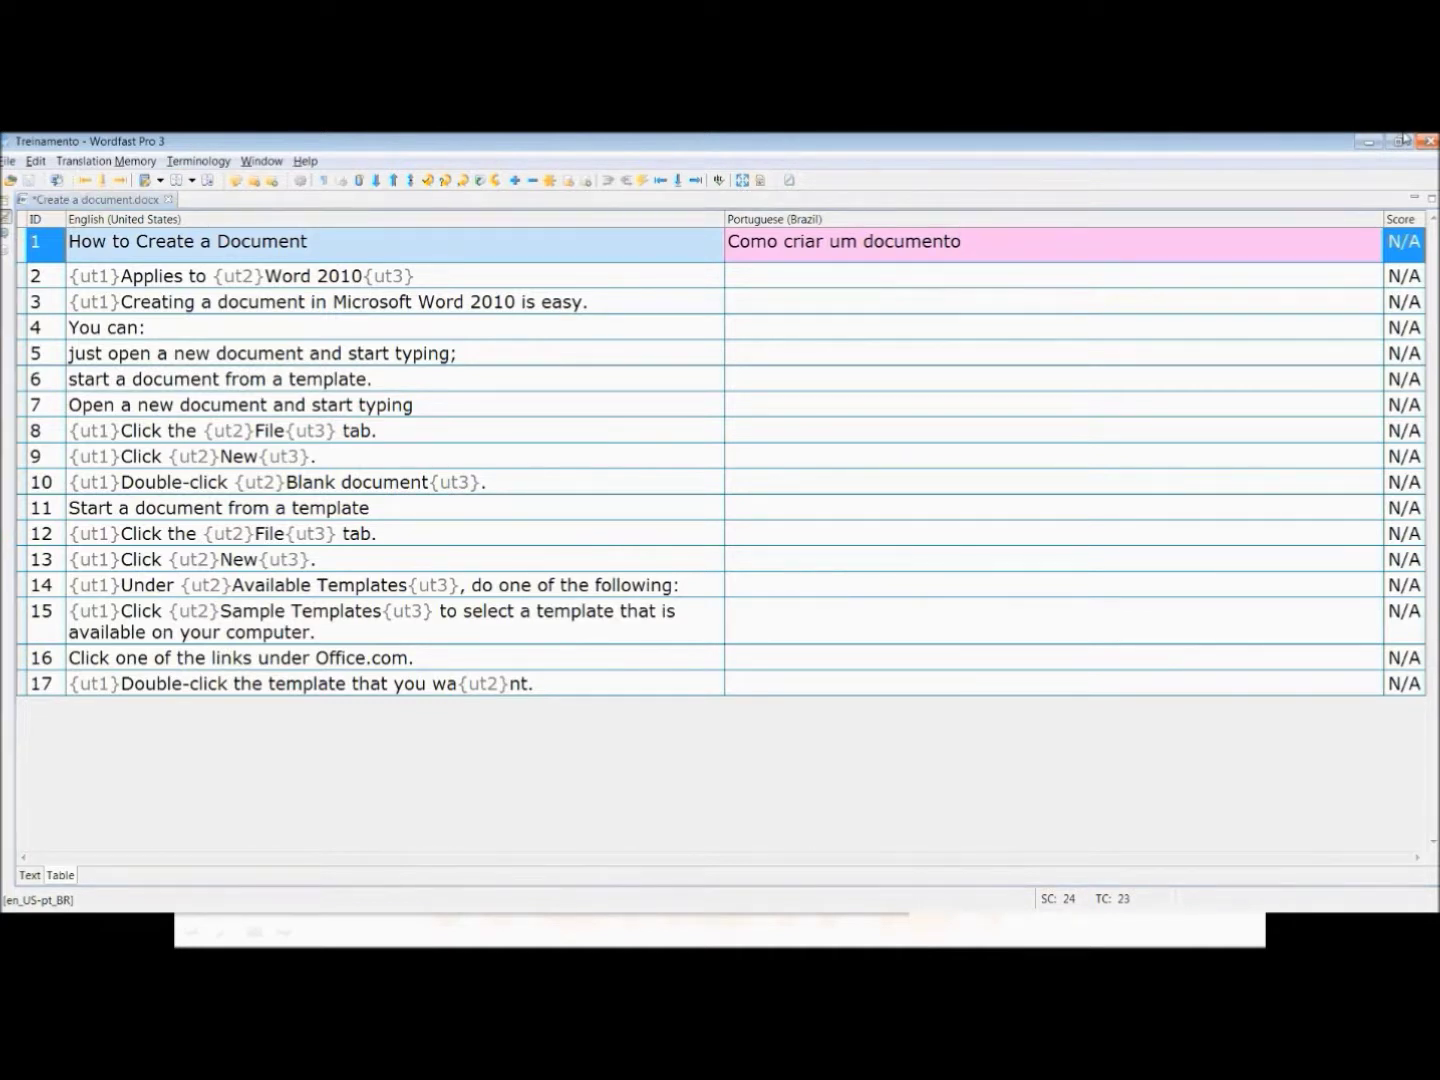
{"action": "key", "text": "alt+Down"}
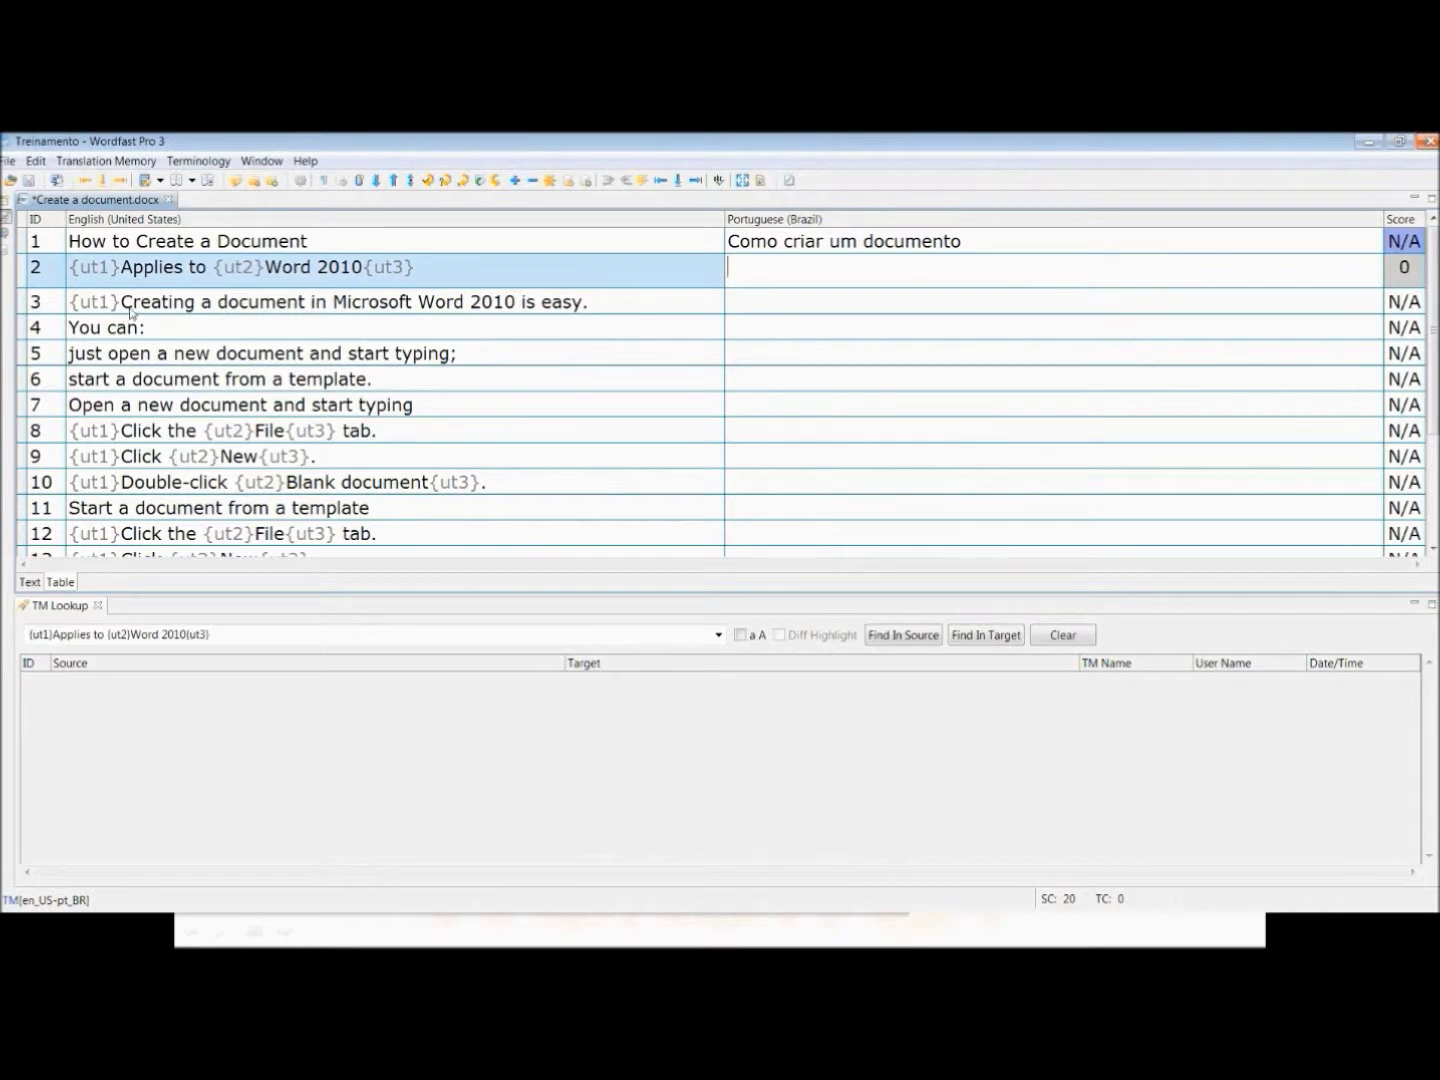
- Reopen the recent Create a document.docx in Word to check the formatting of "Applies to Word 2010", and close it
{"action": "mouse_move", "coordinate": [105, 276]}
{"action": "mouse_move", "coordinate": [253, 285]}
{"action": "key", "text": "alt+Tab"}
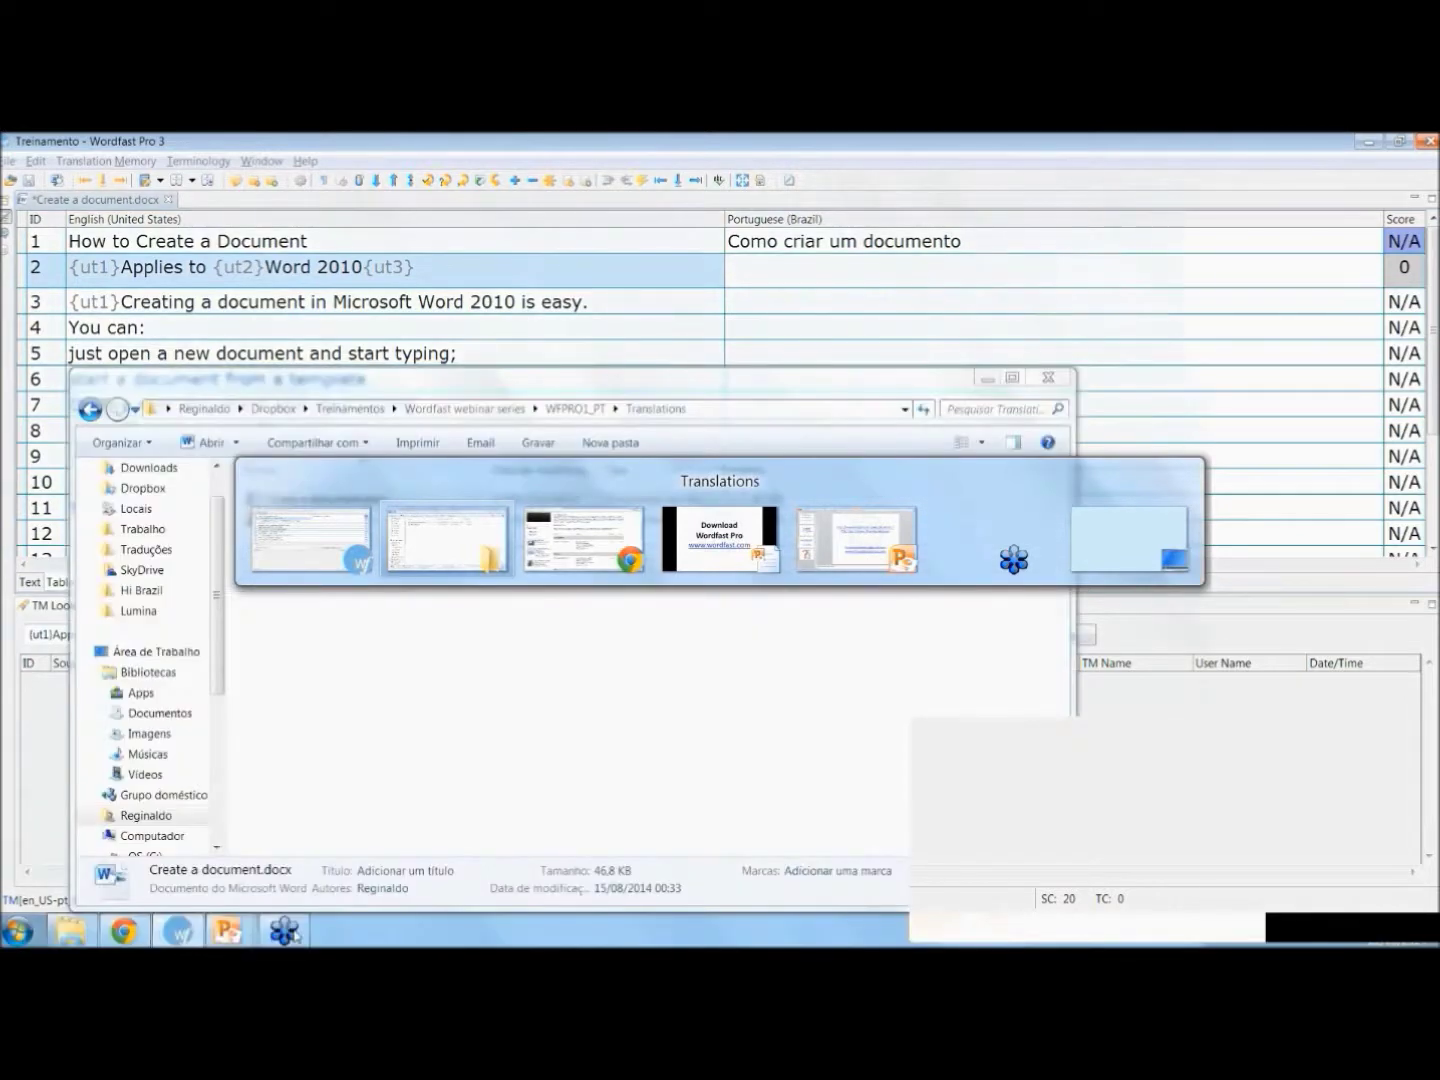
{"action": "key", "text": "Escape"}
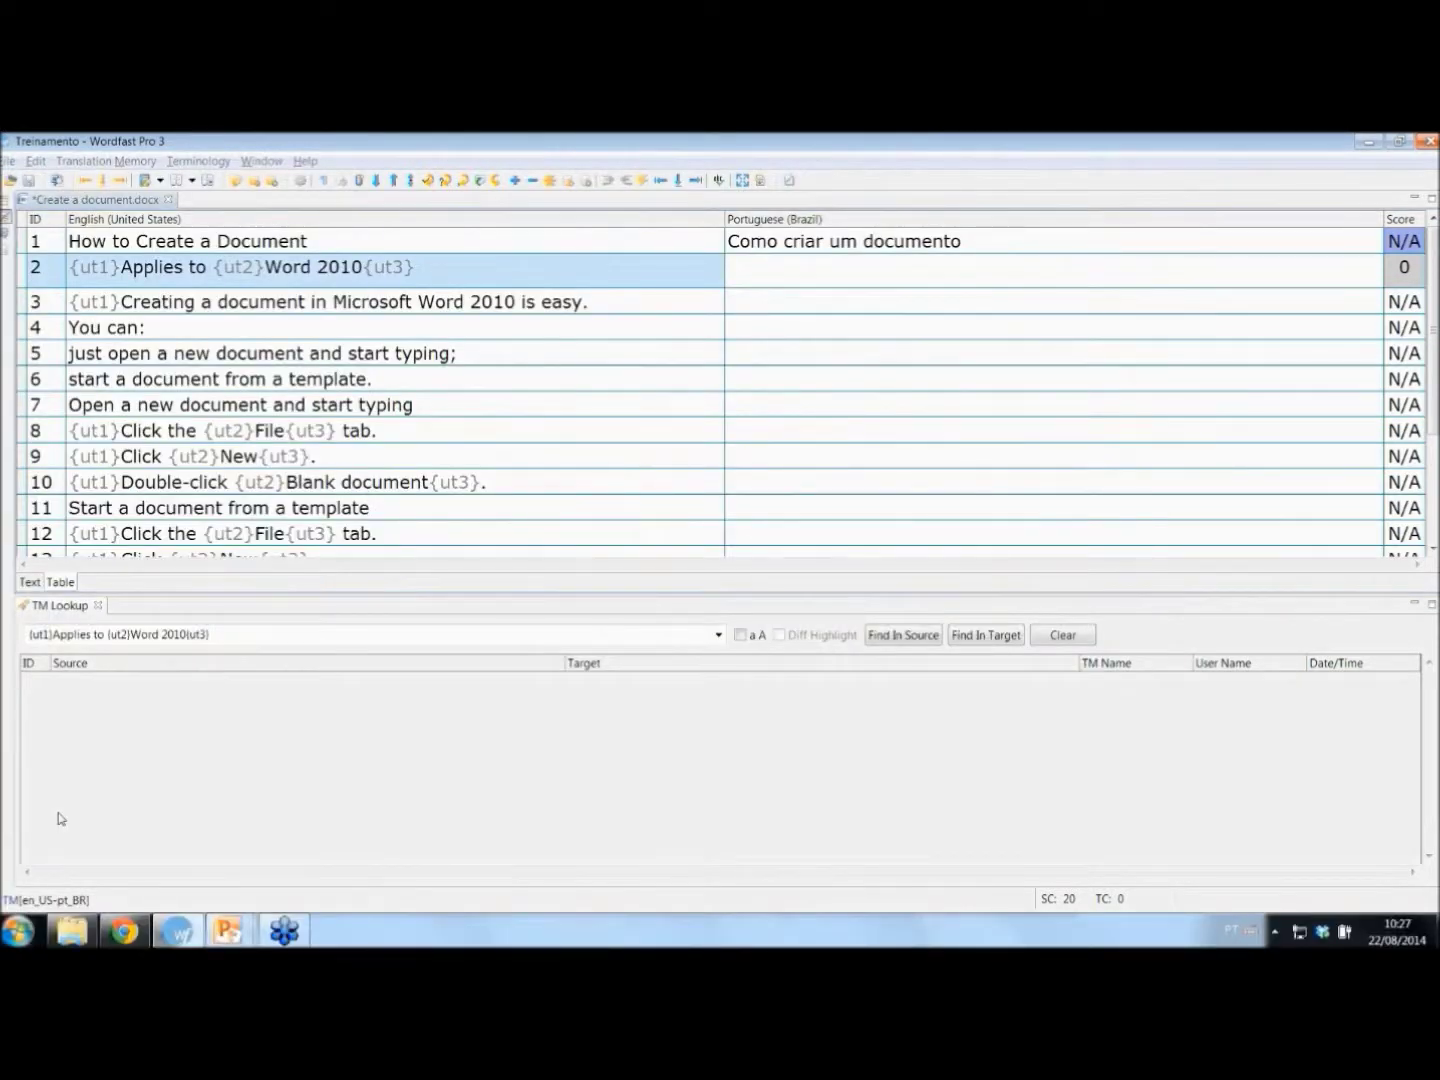
{"action": "key", "text": "super"}
{"action": "mouse_move", "coordinate": [130, 536]}
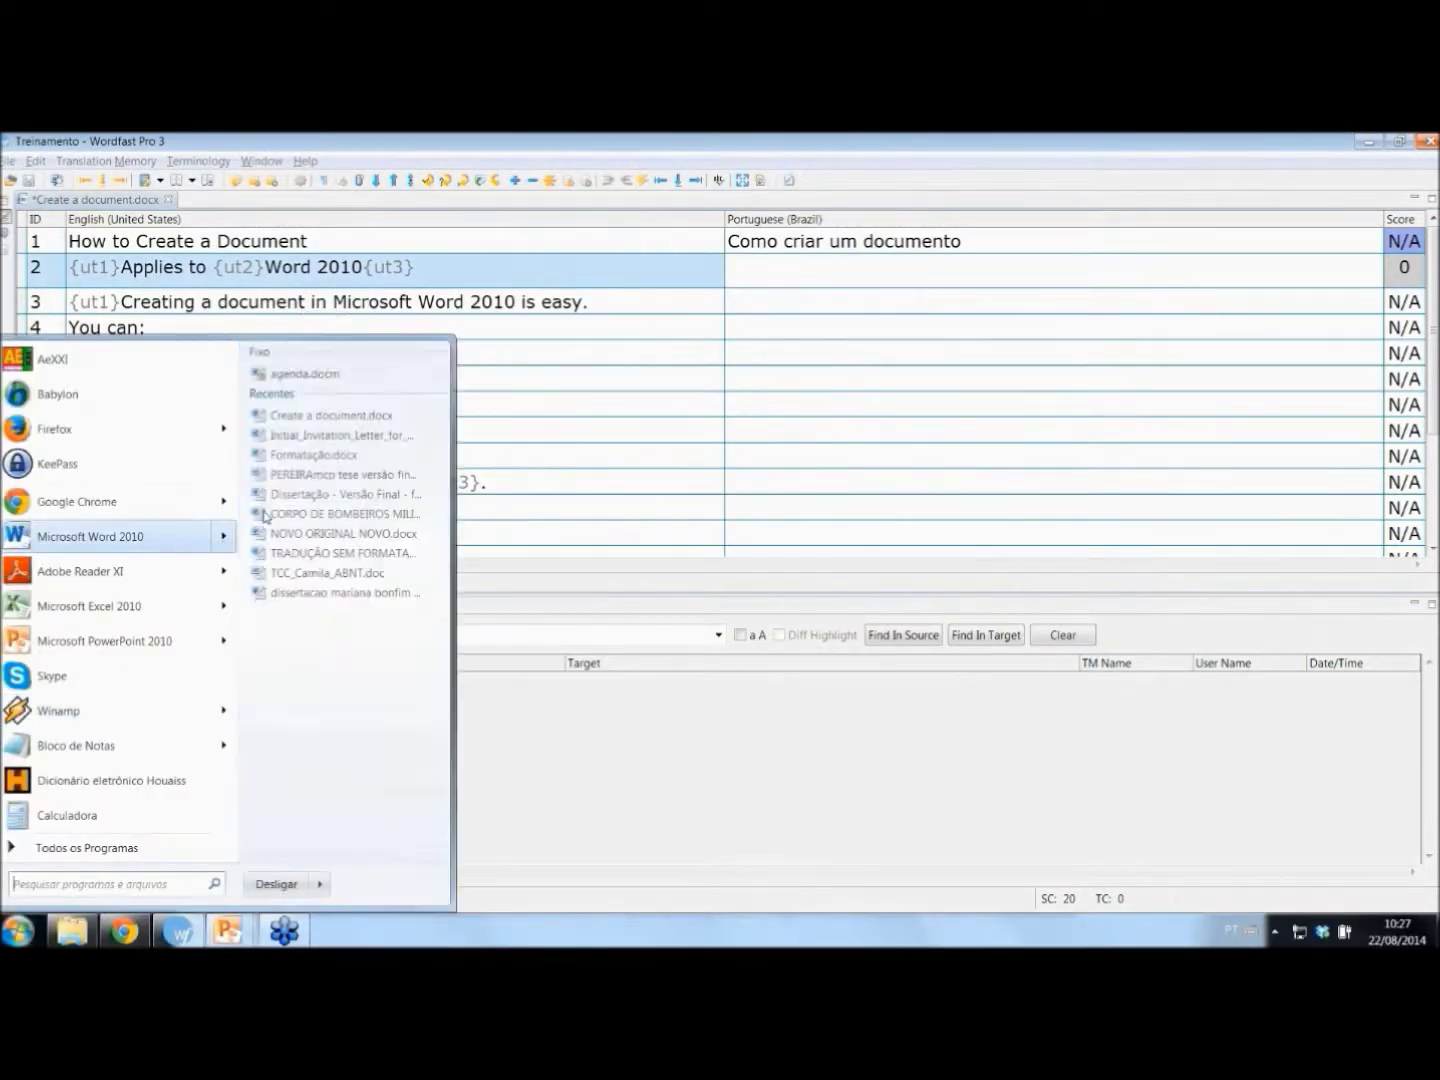
{"action": "left_click", "coordinate": [380, 415]}
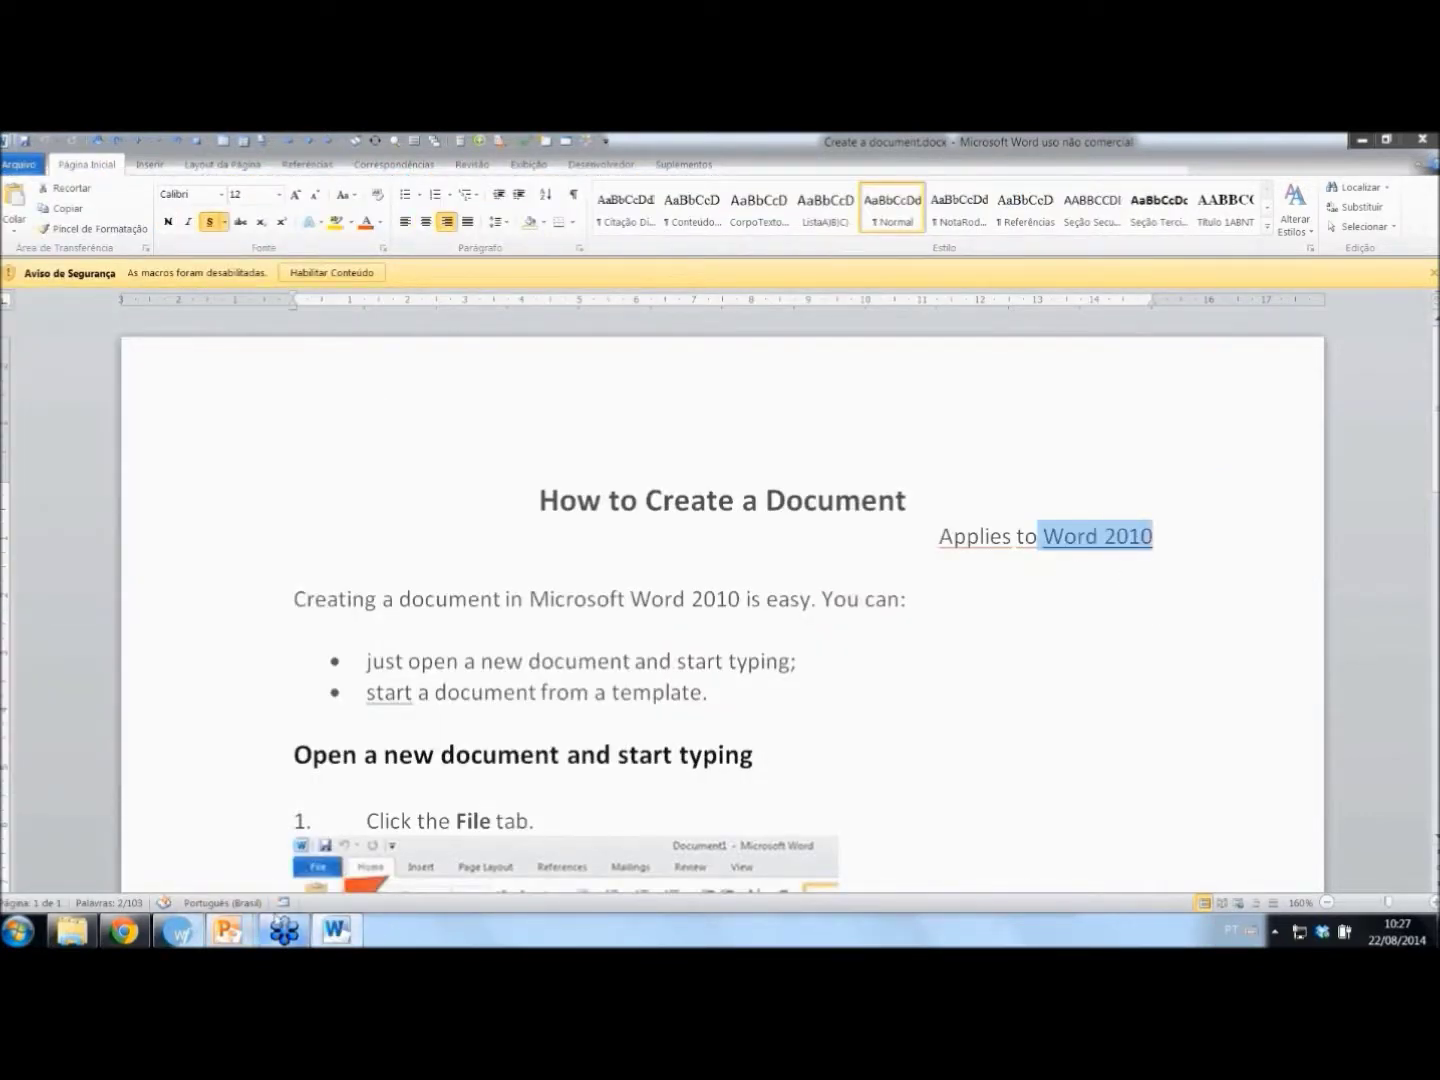
{"action": "right_click", "coordinate": [333, 939]}
{"action": "left_click", "coordinate": [358, 884]}
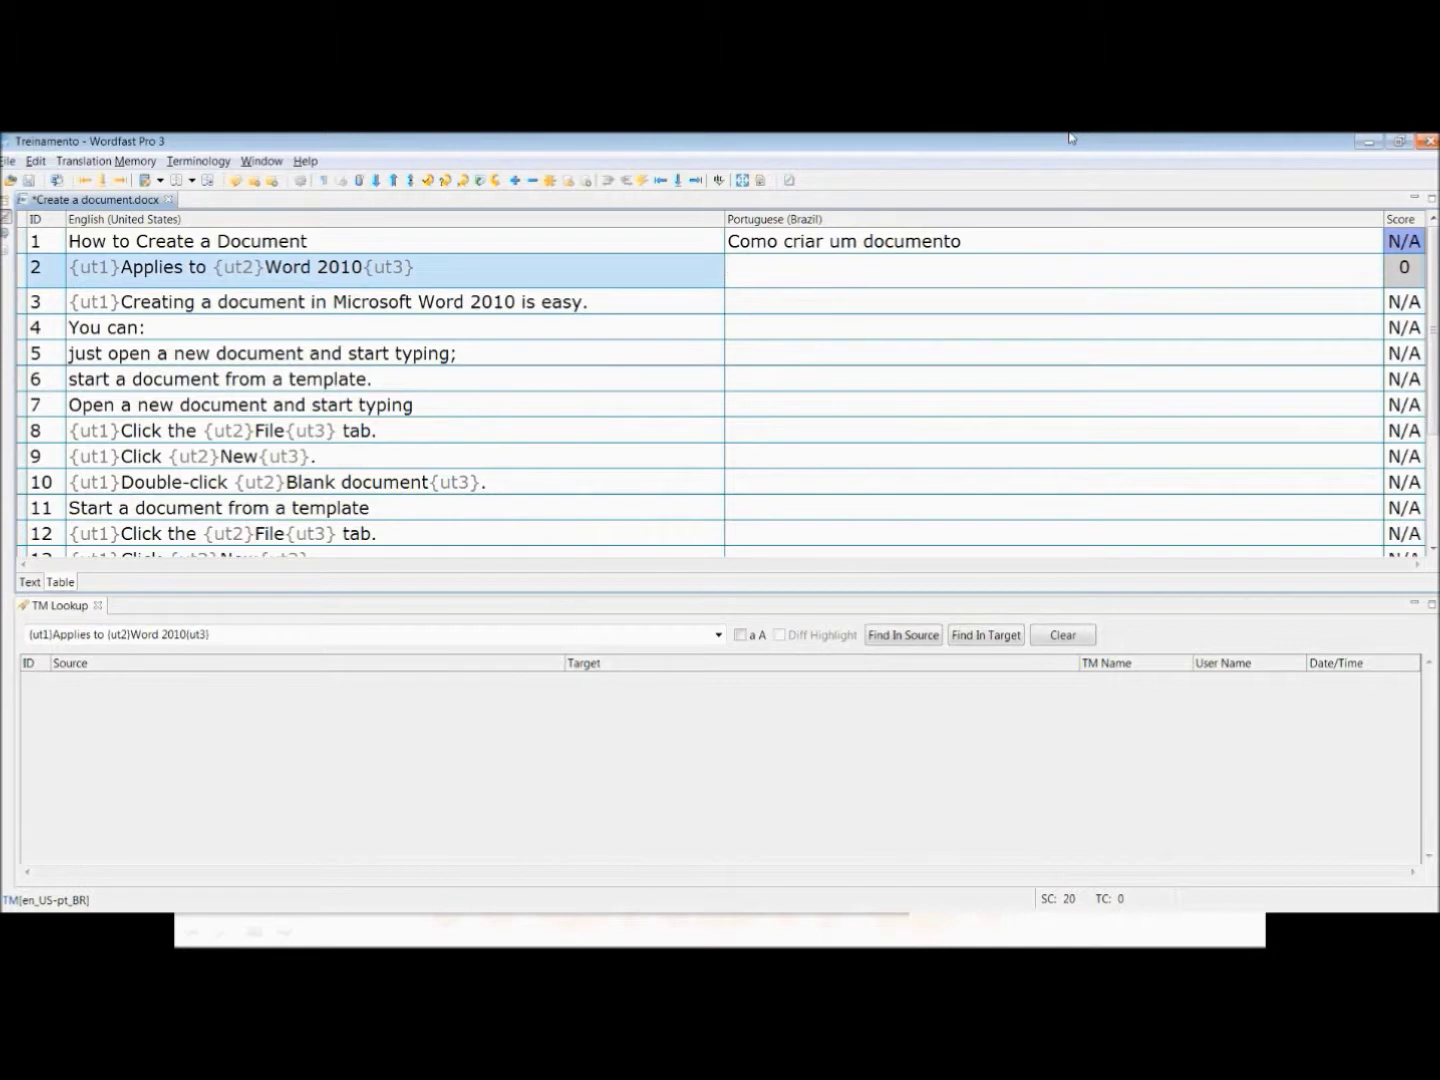
- Cycle through the source tags {ut1}, {ut2} and {ut3} in segment 2 to inspect their formatting codes, ending on {ut1}
{"action": "key", "text": "ctrl+alt+Right"}
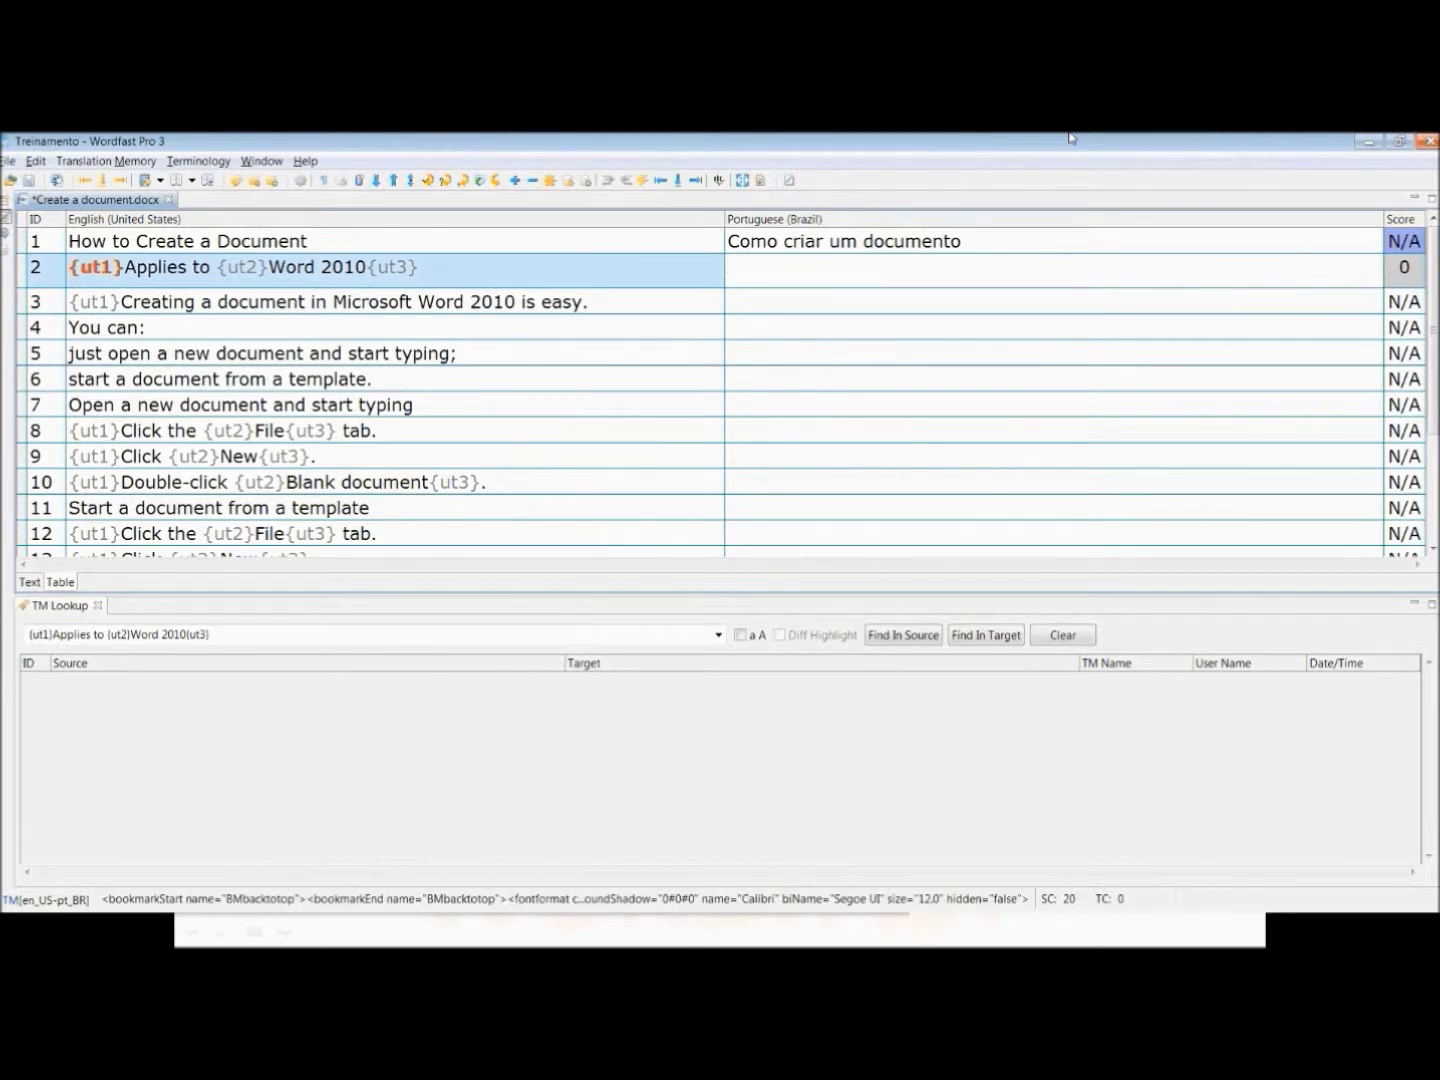
{"action": "key", "text": "ctrl+alt+Right"}
{"action": "key", "text": "ctrl+alt+Right"}
{"action": "key", "text": "ctrl+alt+Left"}
{"action": "key", "text": "ctrl+alt+Left"}
{"action": "key", "text": "ctrl+alt+Right"}
{"action": "key", "text": "ctrl+alt+Left"}
{"action": "key", "text": "ctrl+alt+Right"}
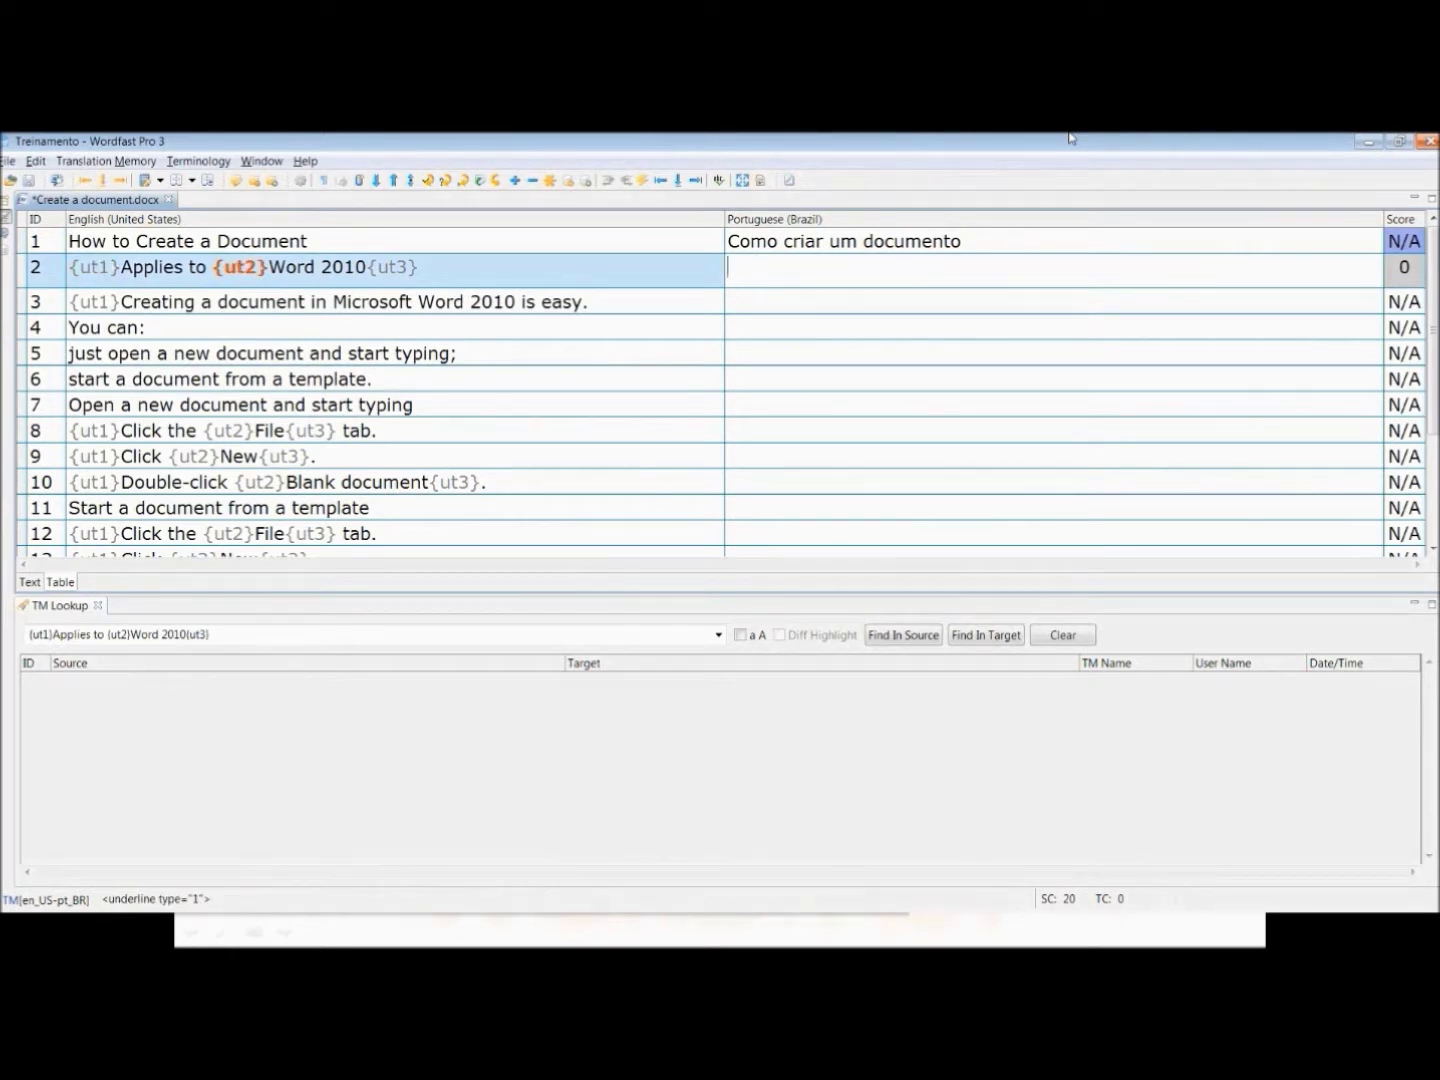
{"action": "key", "text": "ctrl+alt+Right"}
{"action": "key", "text": "ctrl+alt+Left"}
{"action": "key", "text": "ctrl+alt+Left"}
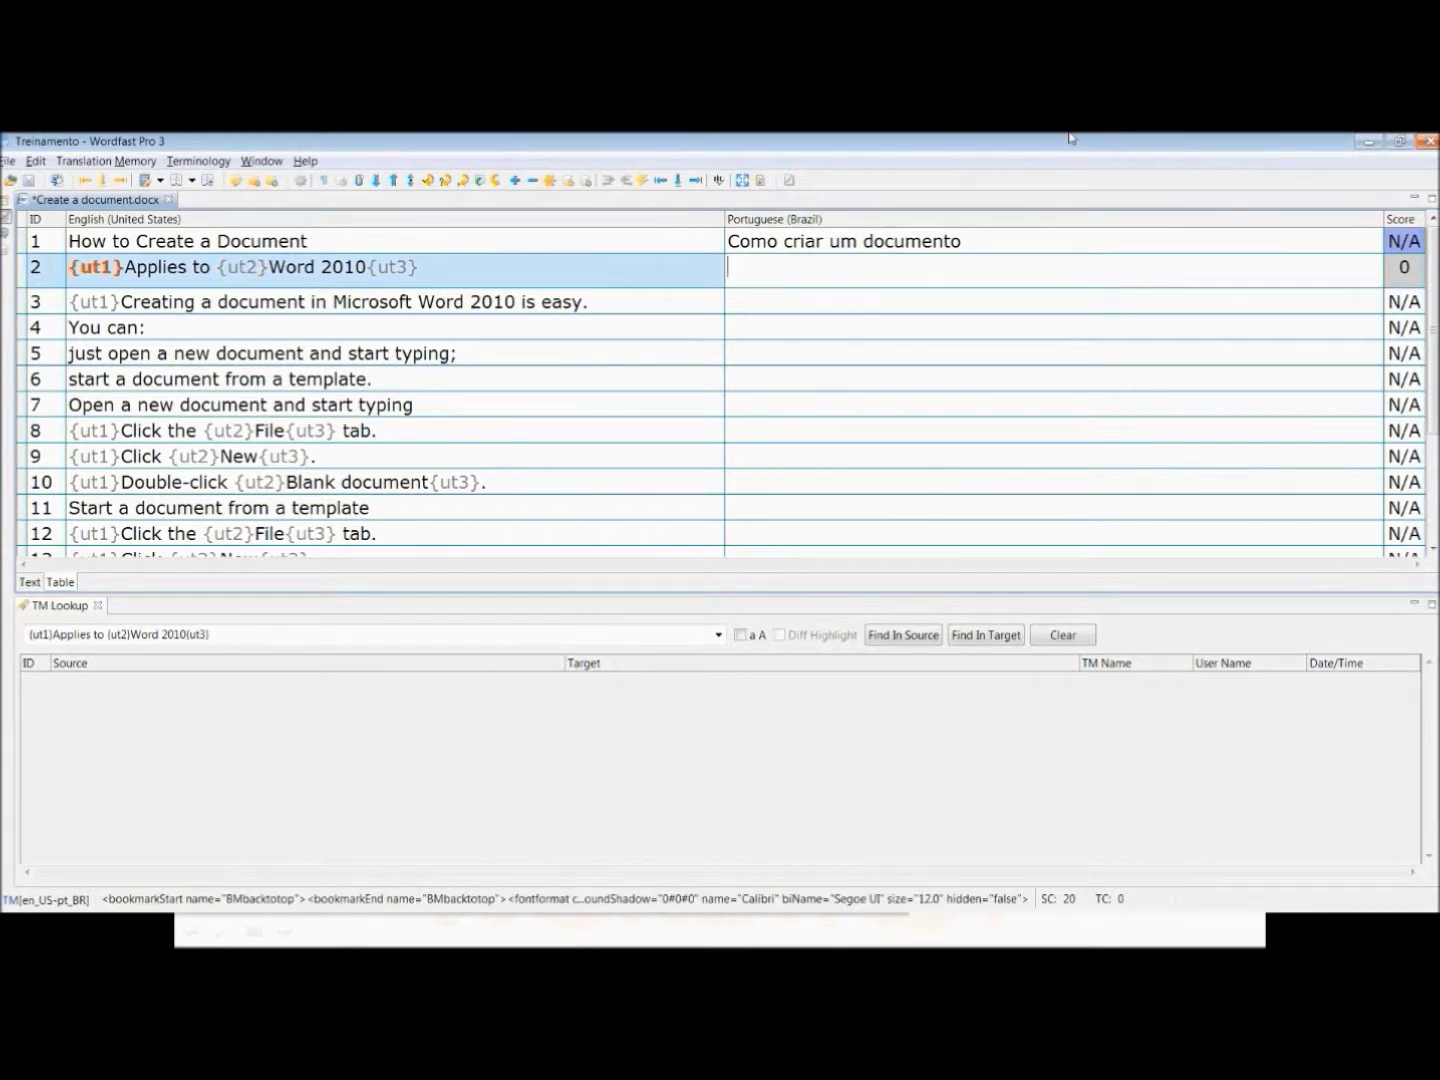
- Copy the {ut1} tag into segment 2's Portuguese target and select {ut2} as the active source tag
{"action": "key", "text": "ctrl+alt+Down"}
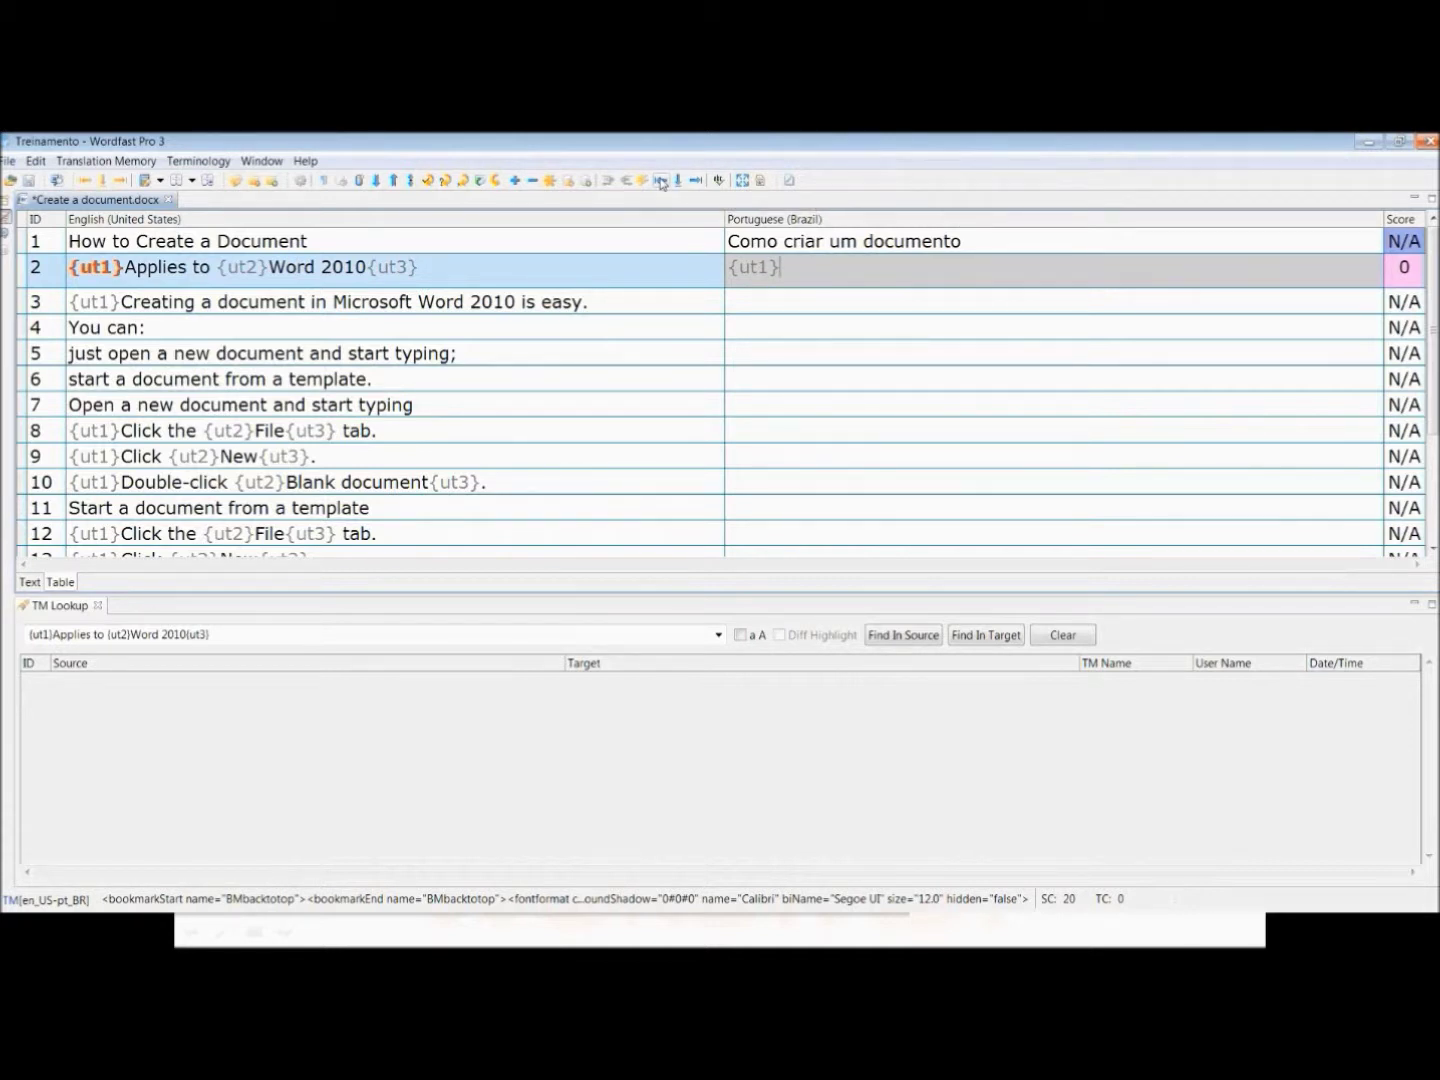
{"action": "key", "text": "alt+shift+Right"}
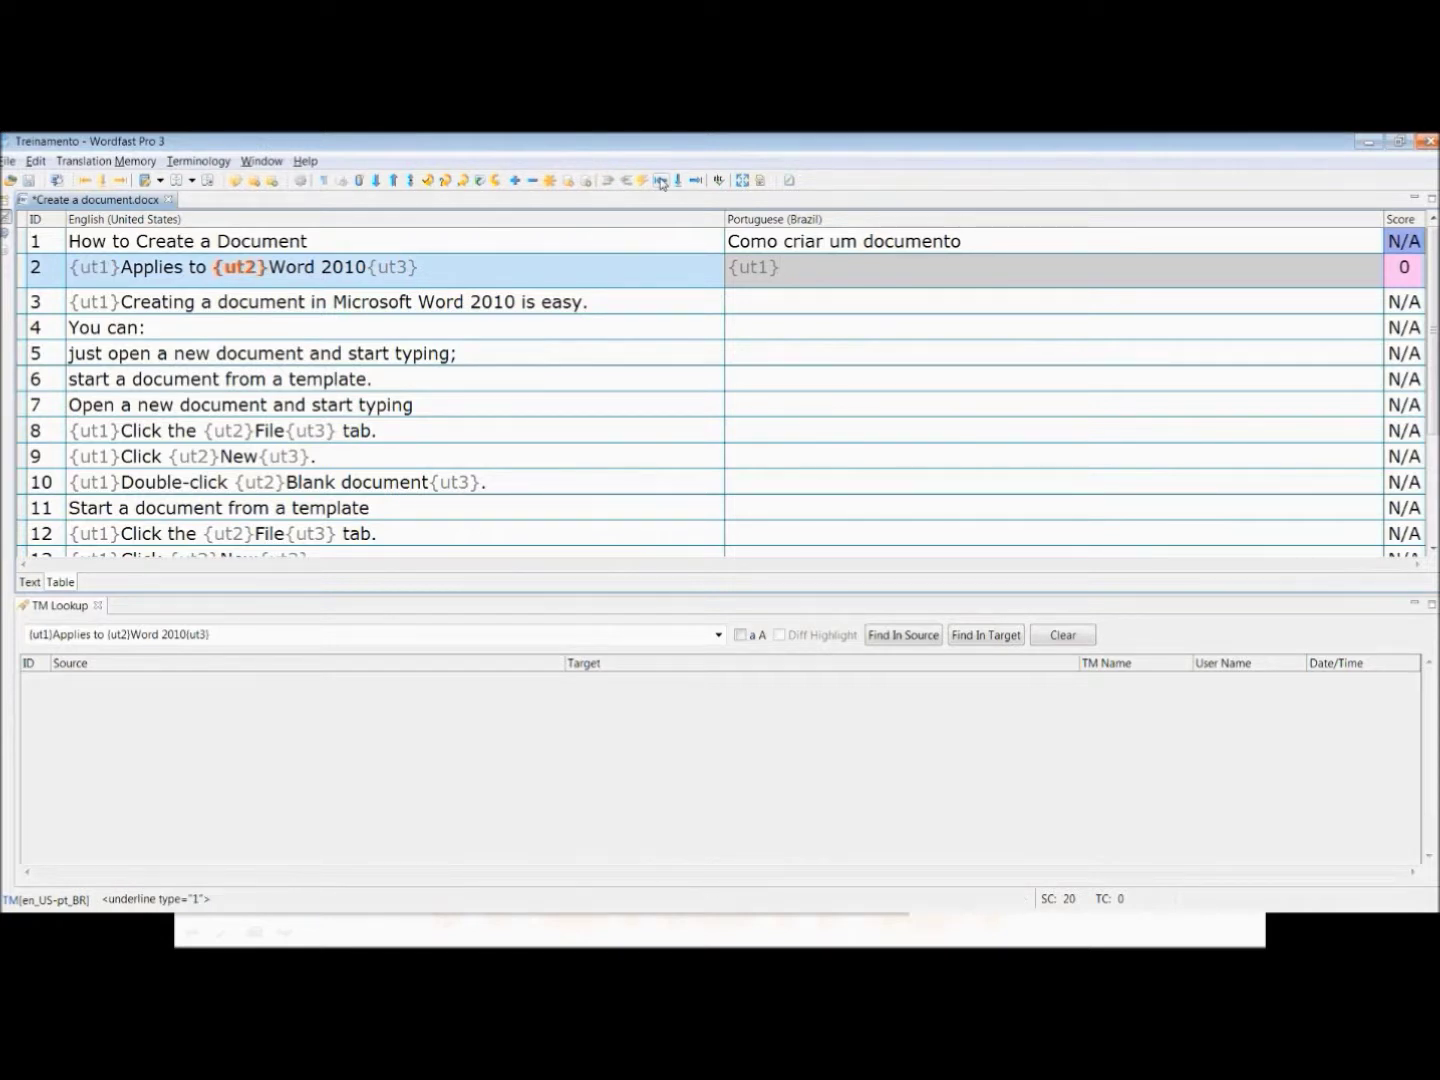
{"action": "key", "text": "alt+shift+Right"}
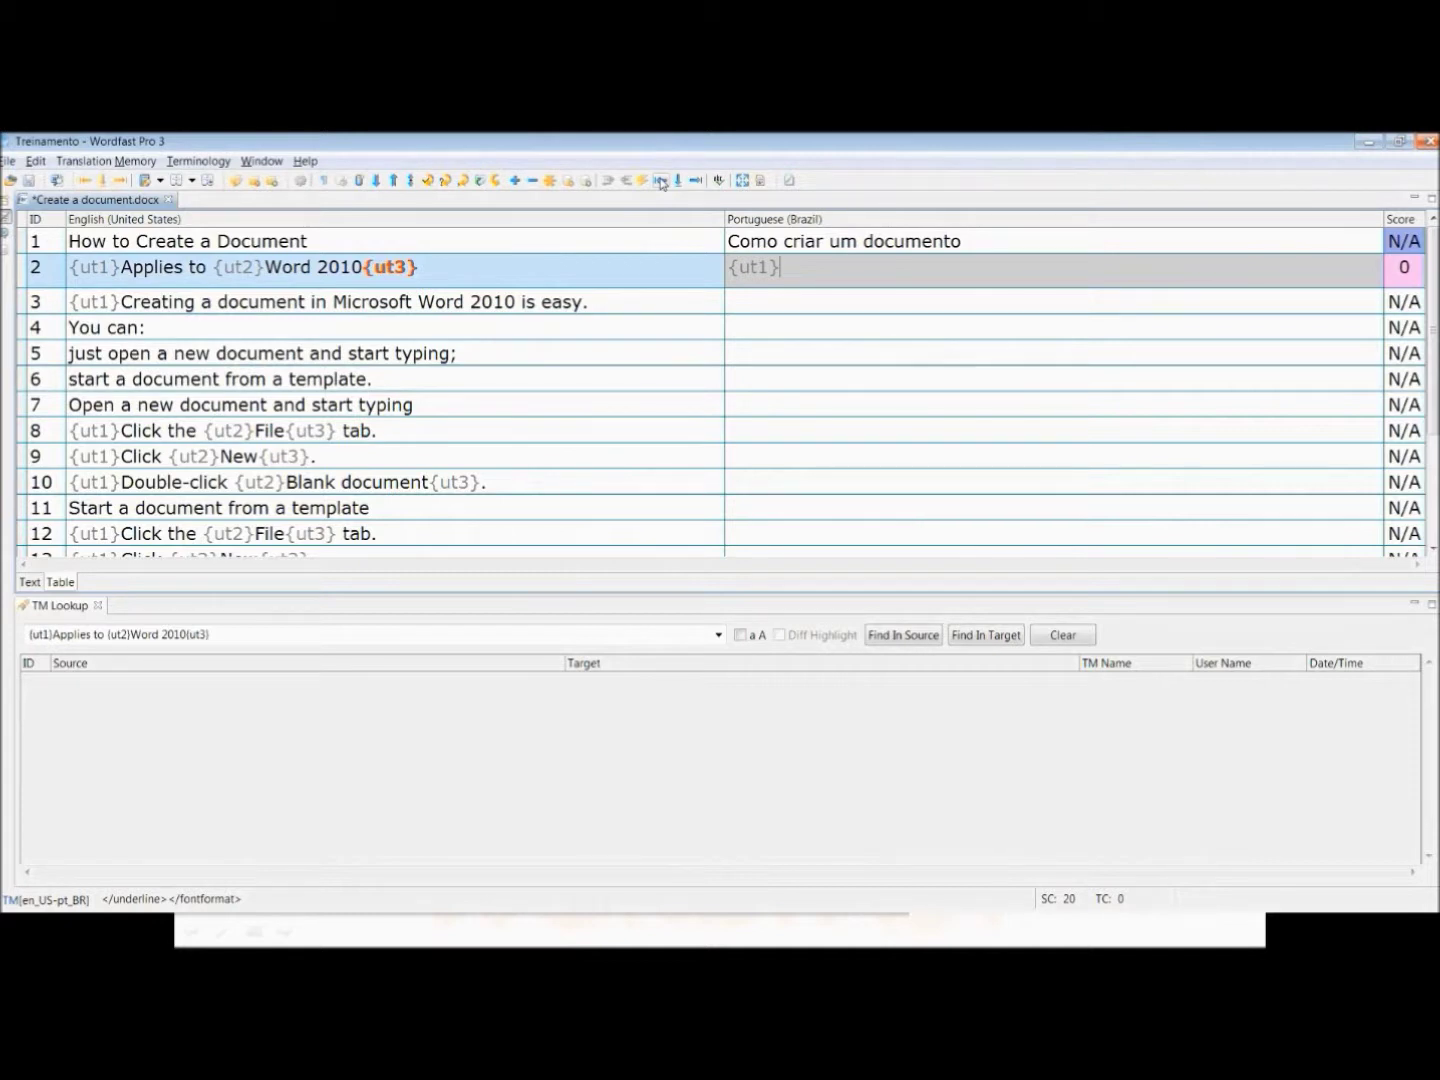
{"action": "left_click", "coordinate": [662, 182]}
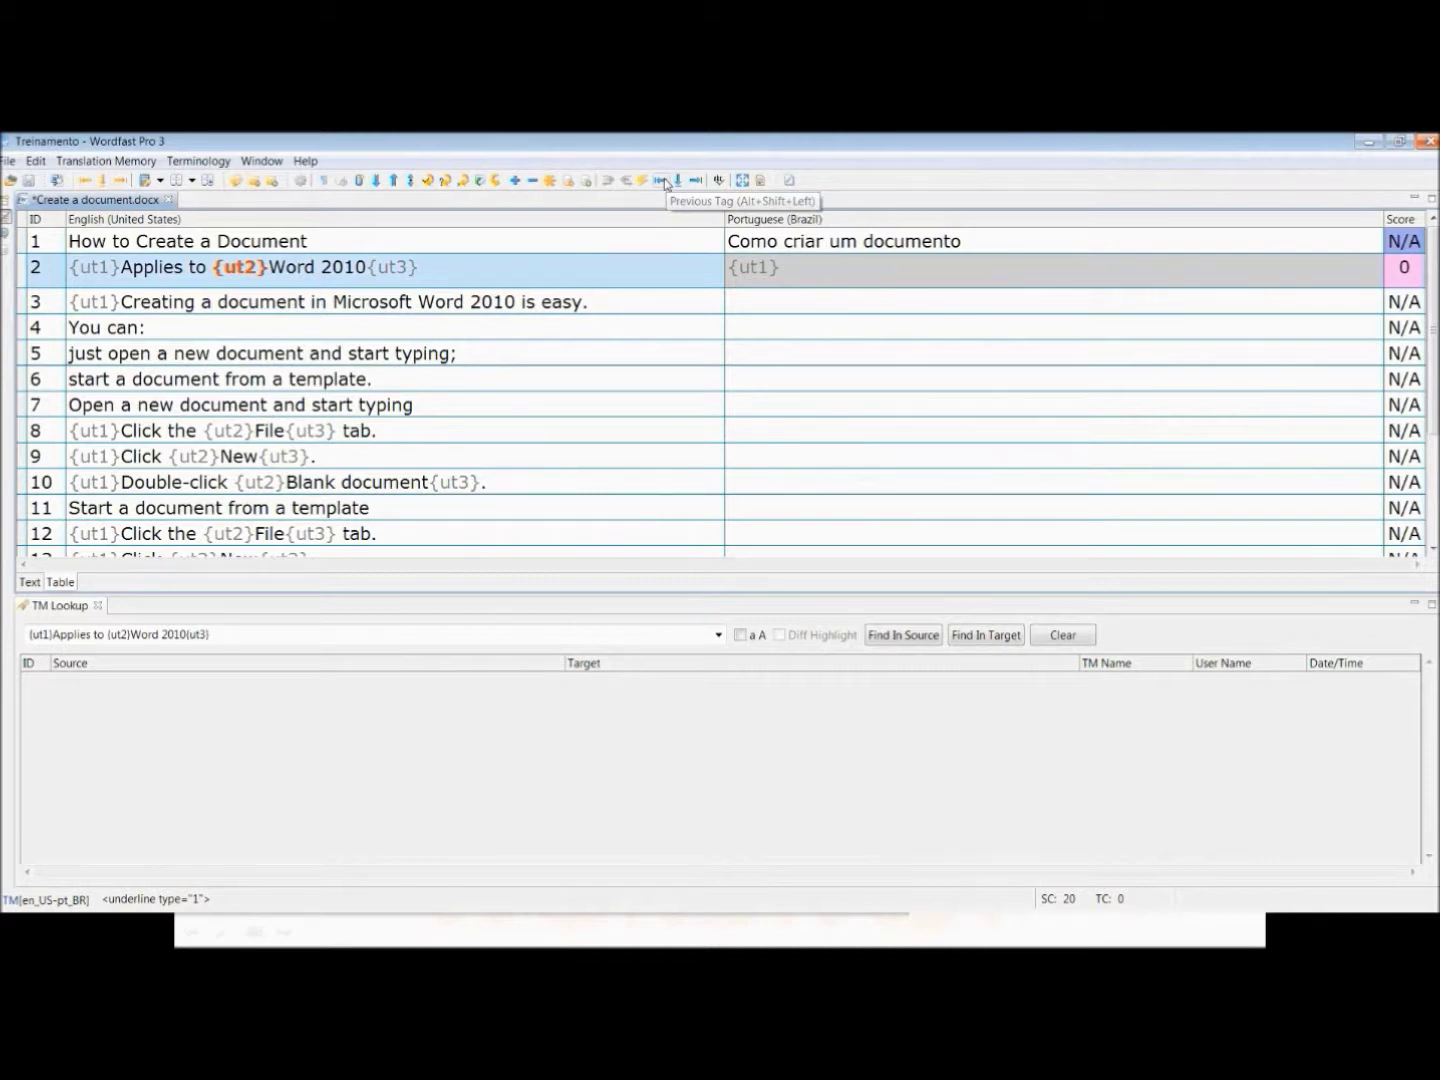
- Enter "Aplica-se ao" after {ut1} in segment 2's target and insert the {ut2} tag after it
{"action": "type", "text": "Aplica-"}
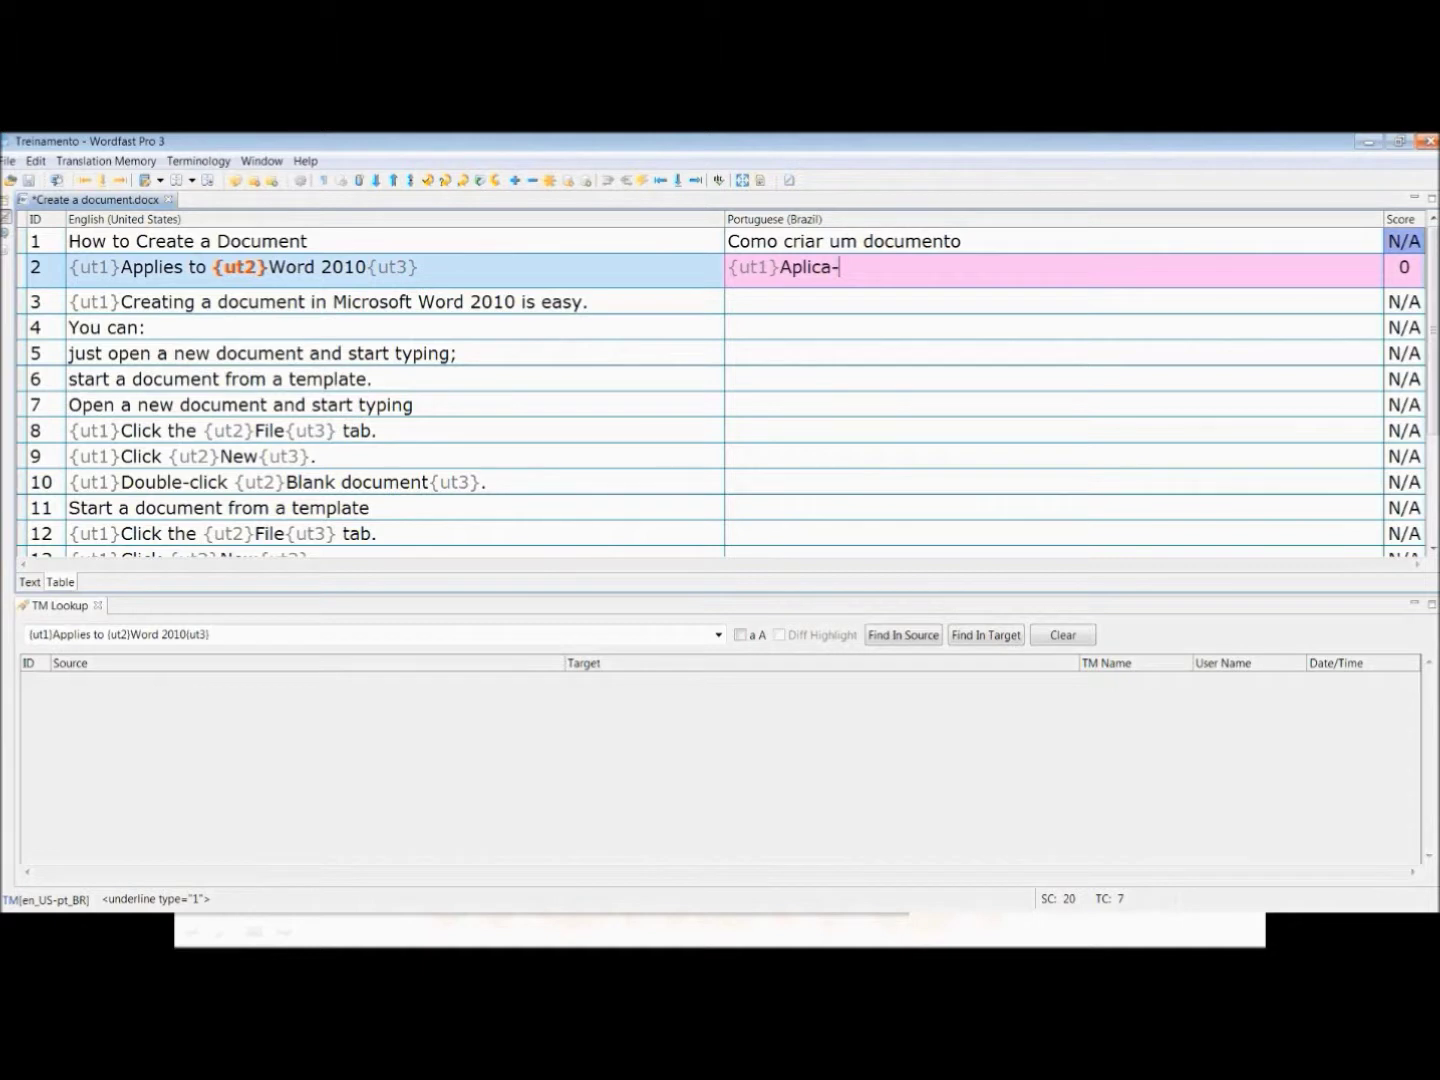
{"action": "type", "text": "se ao"}
{"action": "key", "text": "alt+Down"}
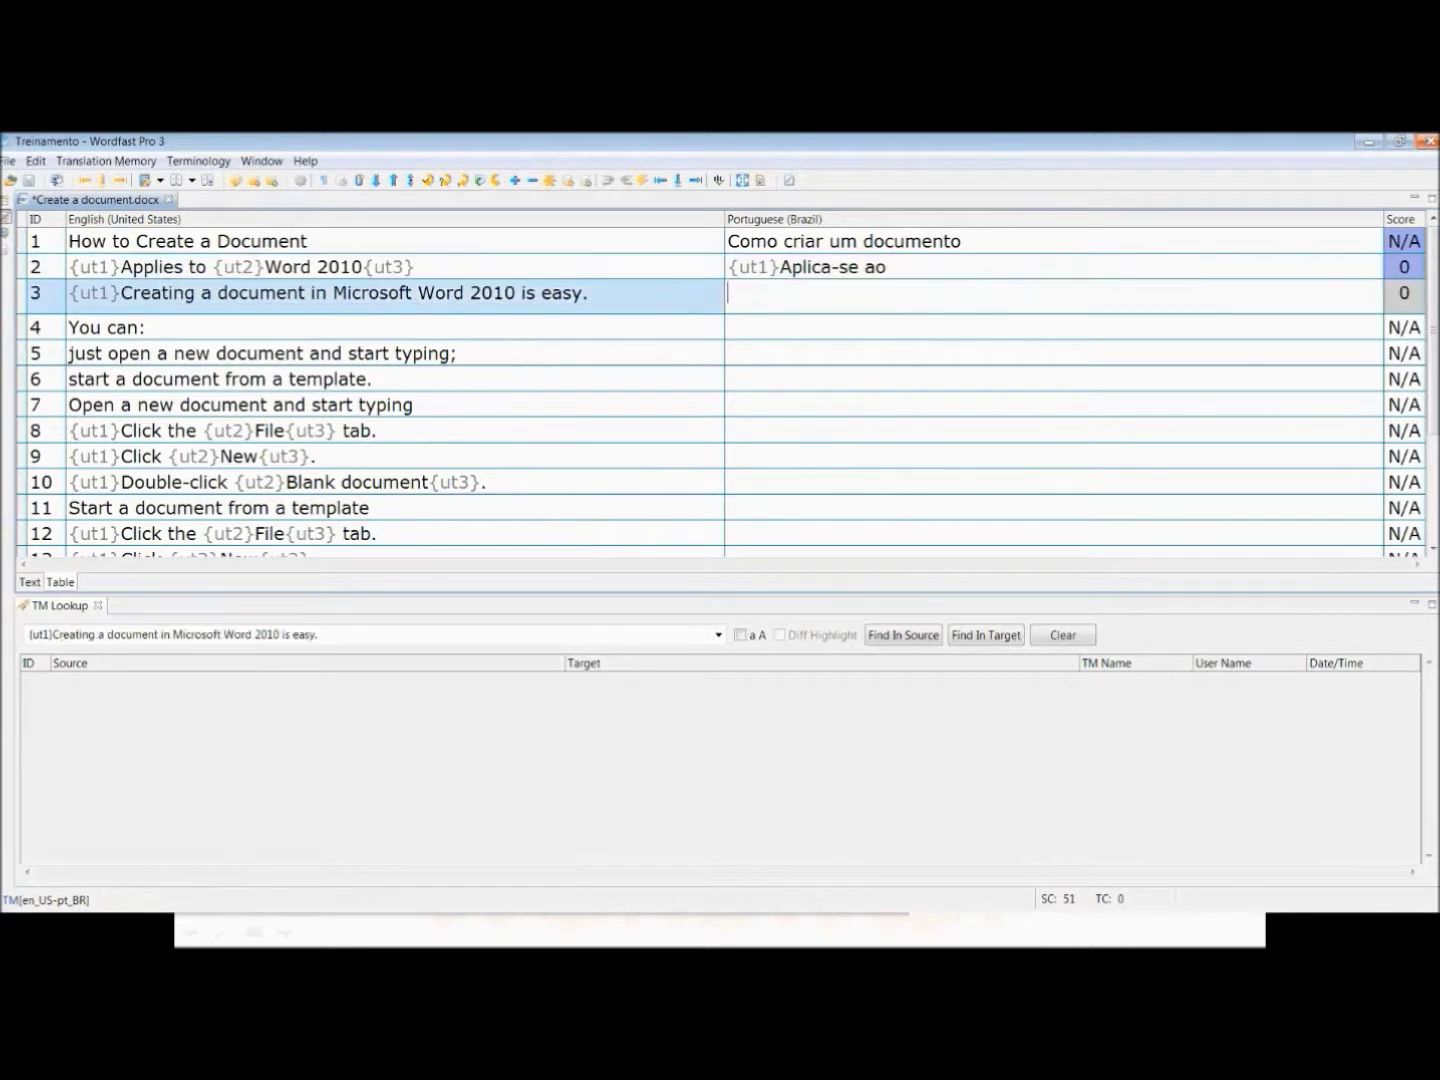
{"action": "key", "text": "alt+Up"}
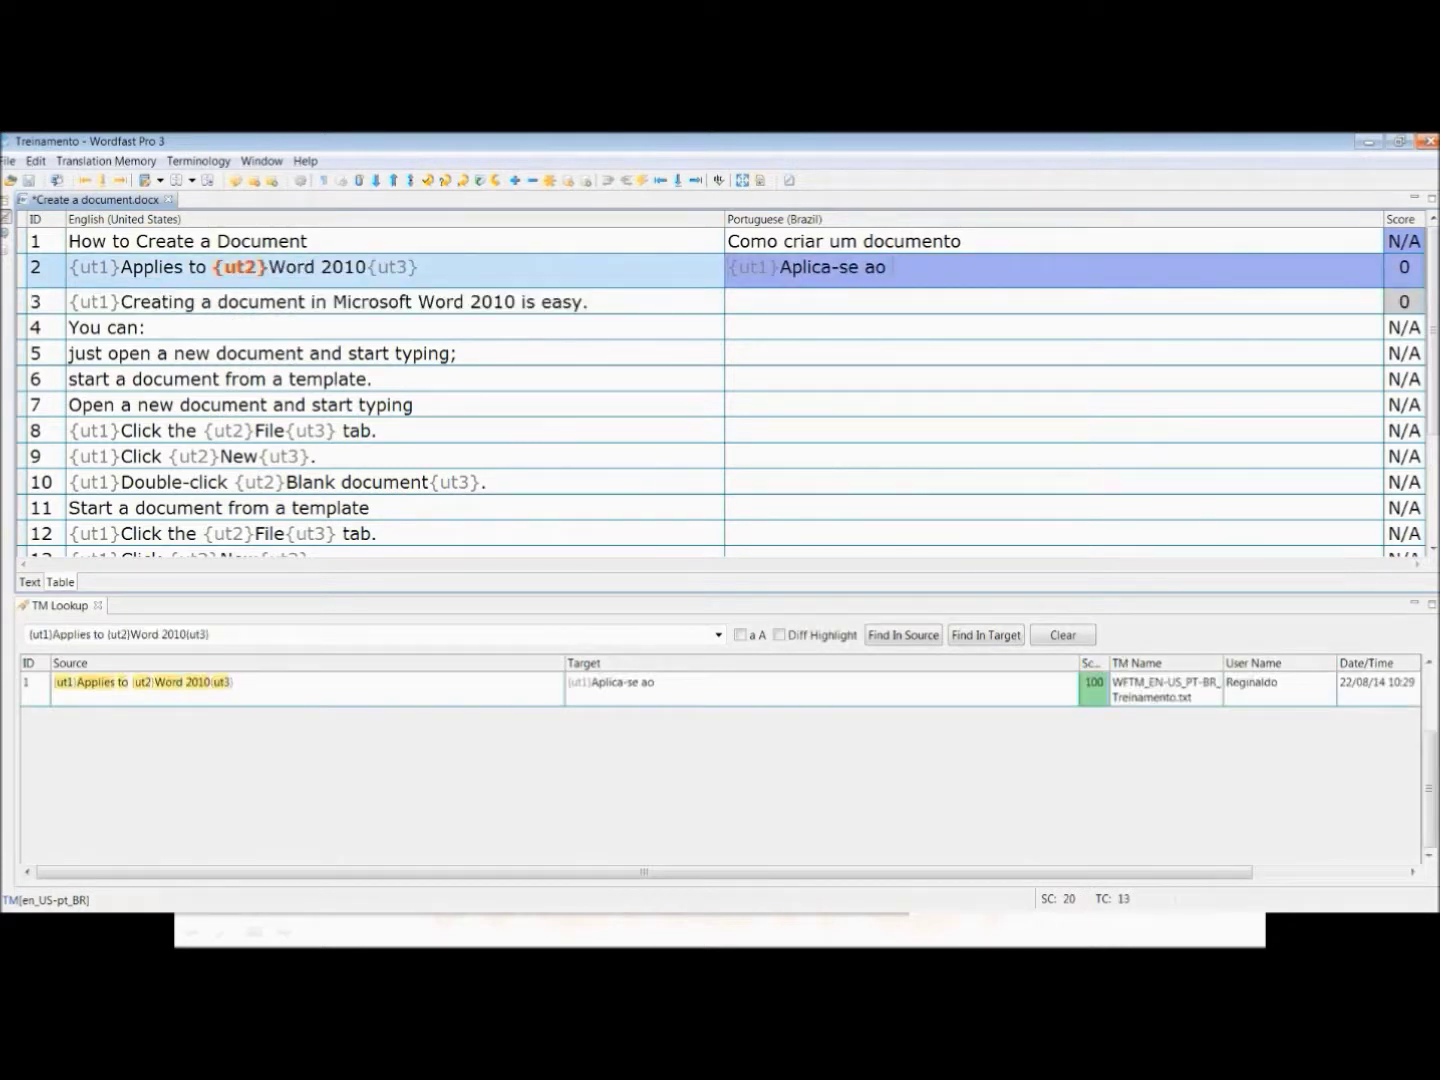
{"action": "key", "text": "ctrl+alt+Down"}
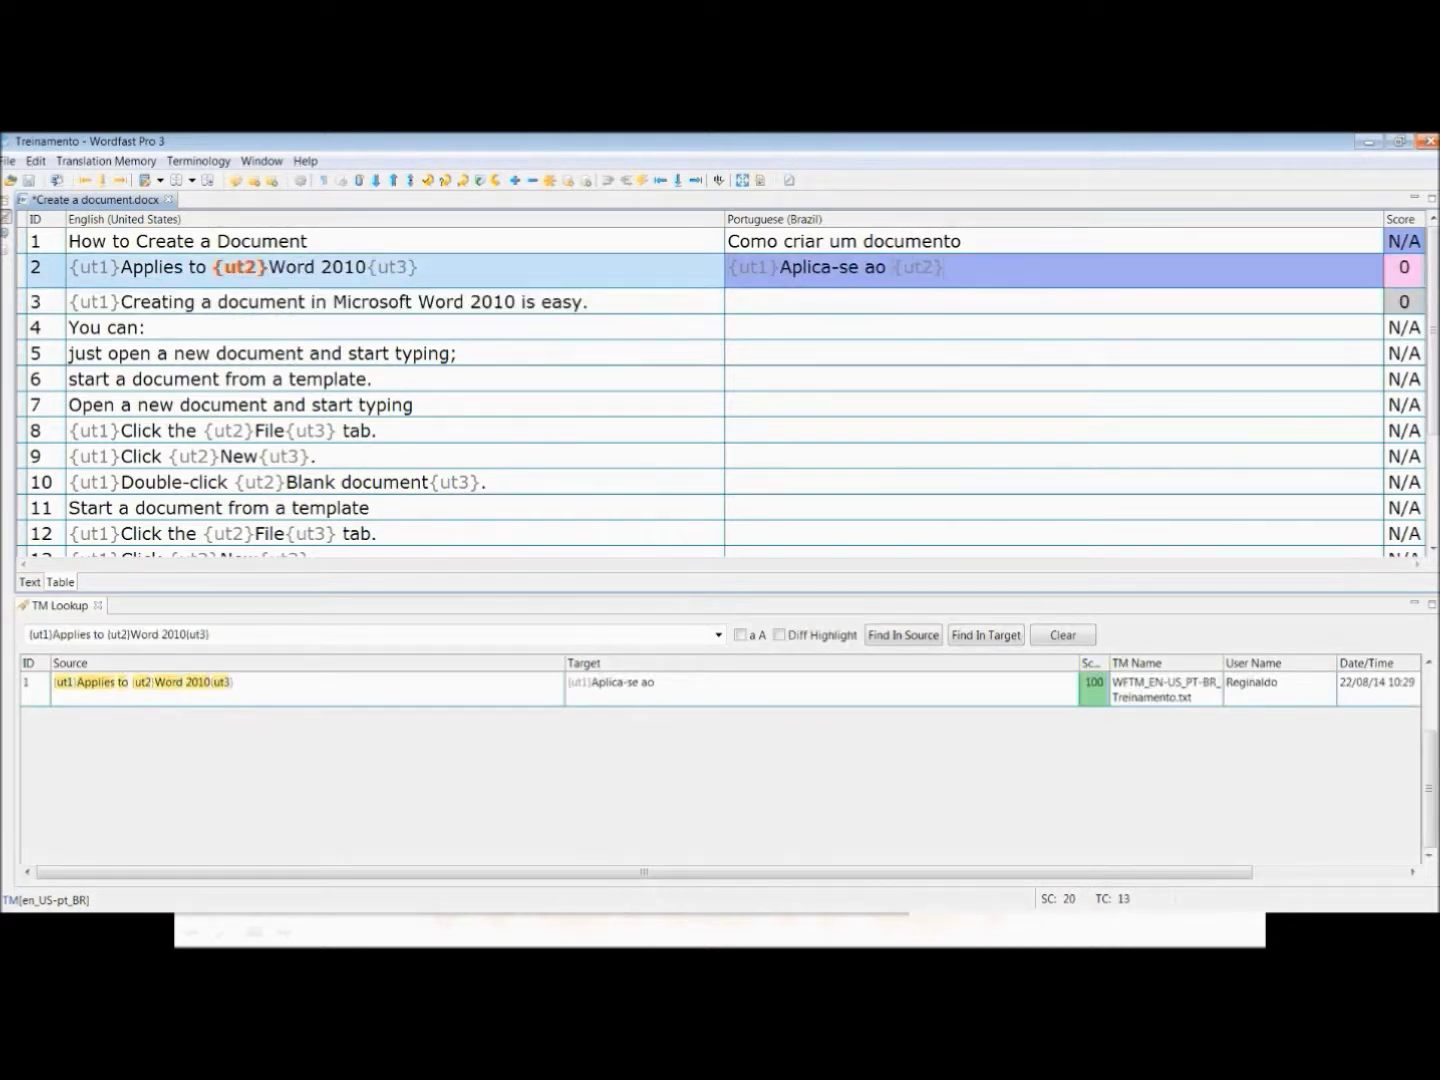
- Complete segment 2's target with "Word 2010" and the {ut3} tag, store it and open segment 3
{"action": "type", "text": "w"}
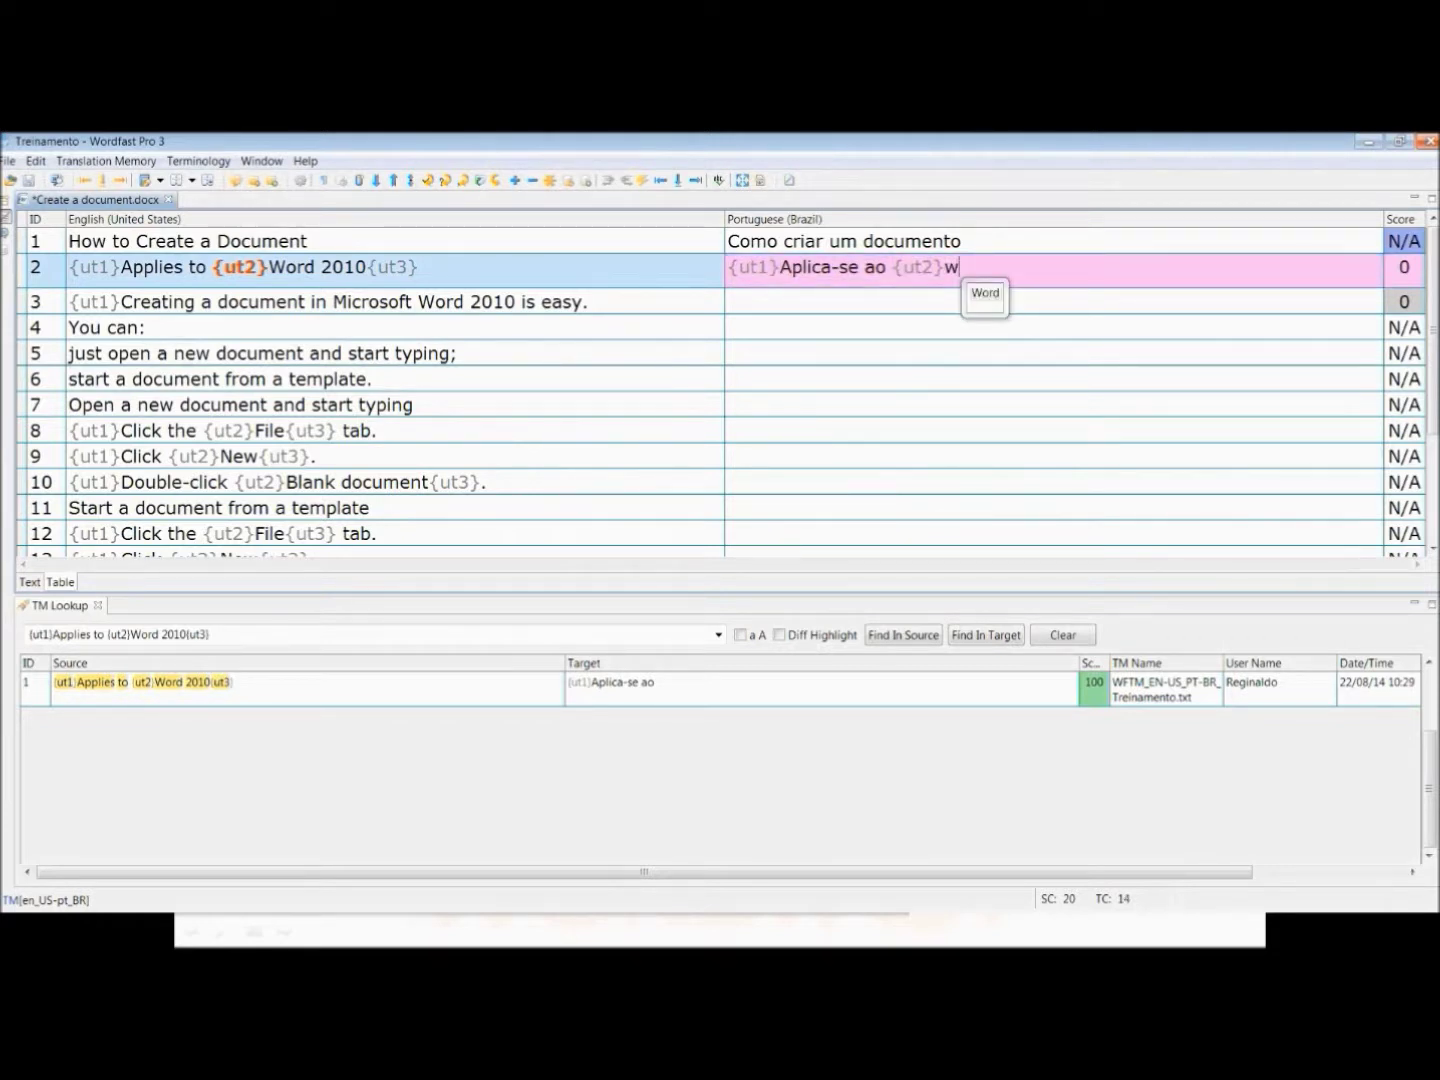
{"action": "key", "text": "Return"}
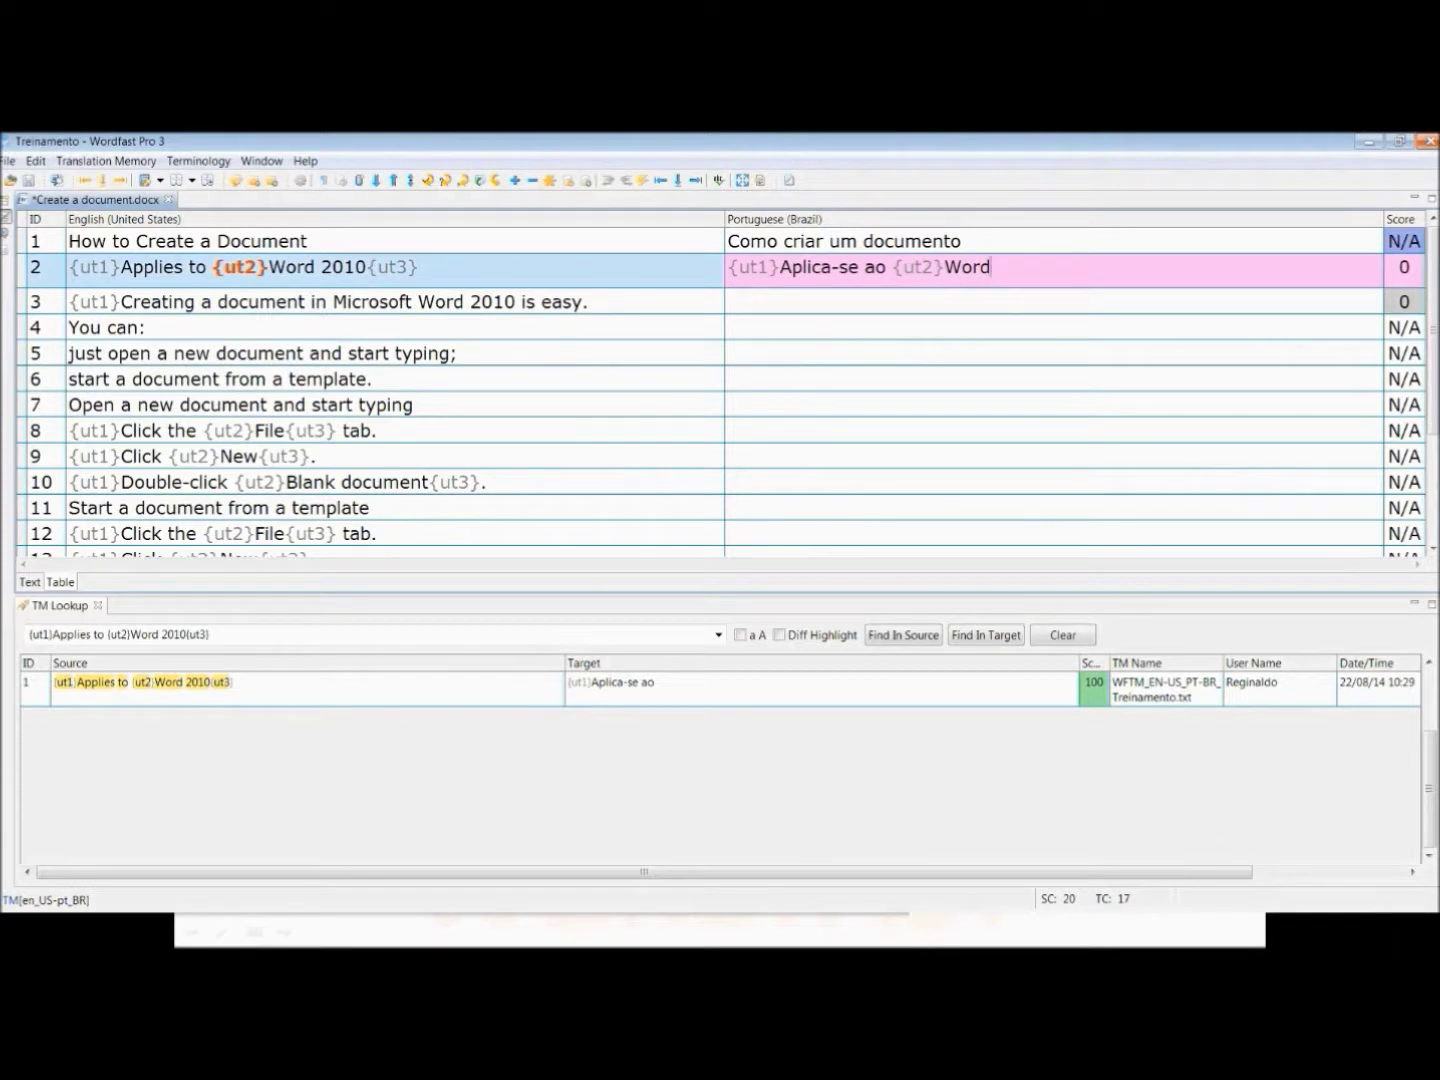
{"action": "type", "text": "20"}
{"action": "key", "text": "Return"}
{"action": "key", "text": "ctrl+alt+Right"}
{"action": "key", "text": "ctrl+alt+Down"}
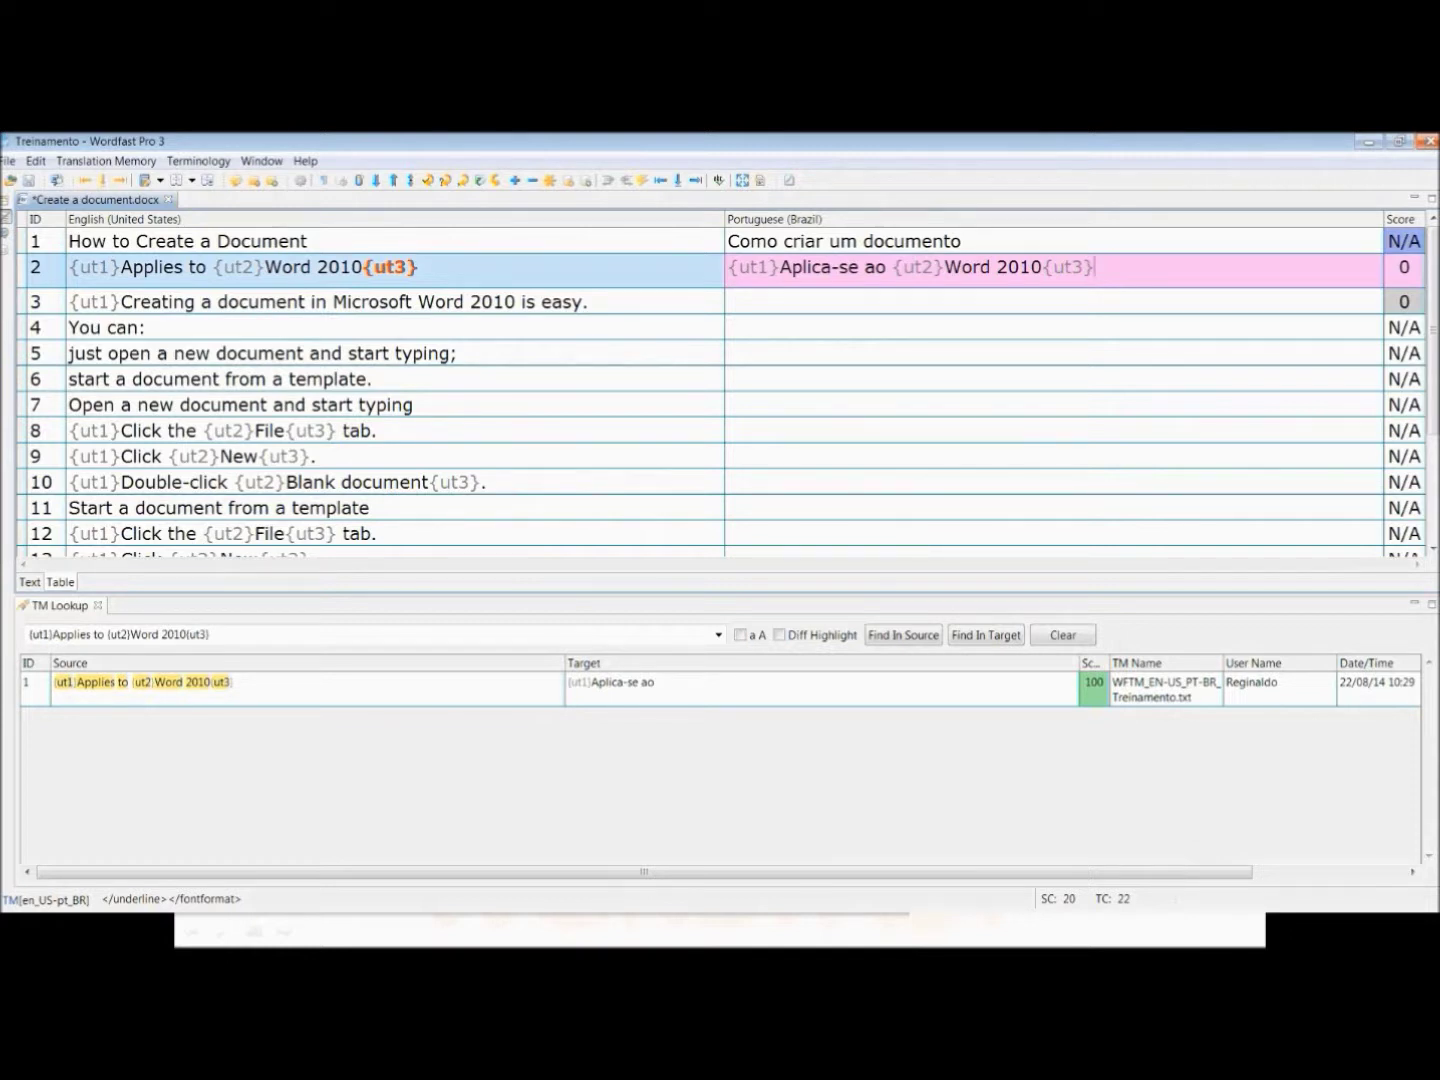
{"action": "key", "text": "alt+Down"}
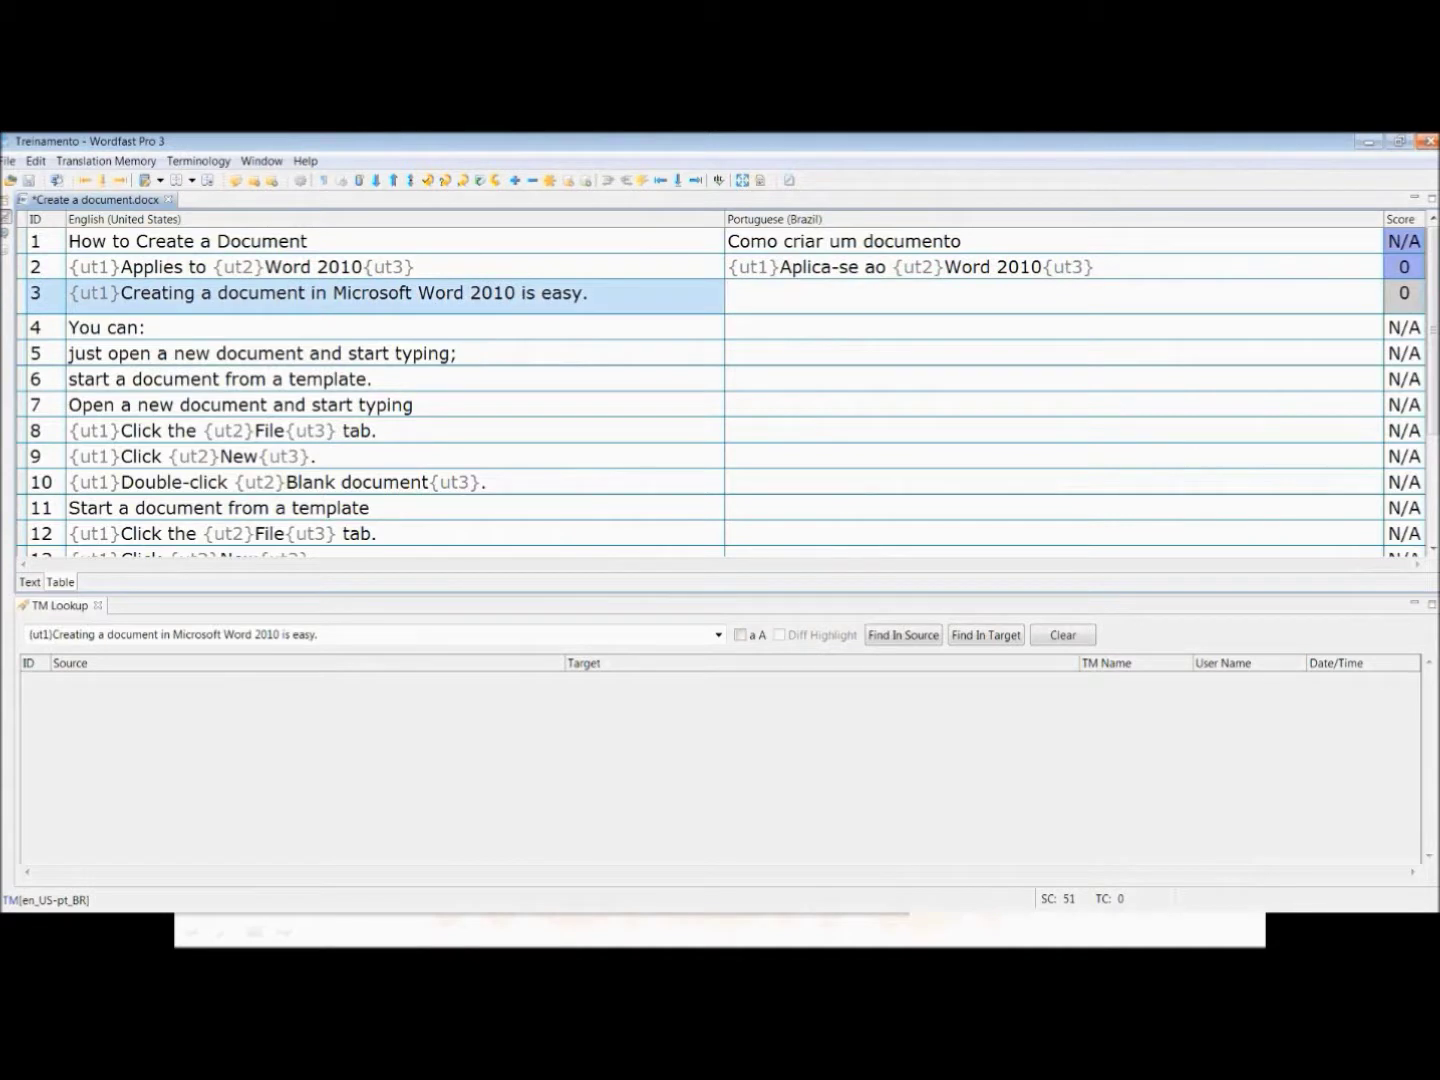
- Copy the {ut1} tag into segment 3's Portuguese target and enter "Criar um documento" after it
{"action": "key", "text": "ctrl+alt+Right"}
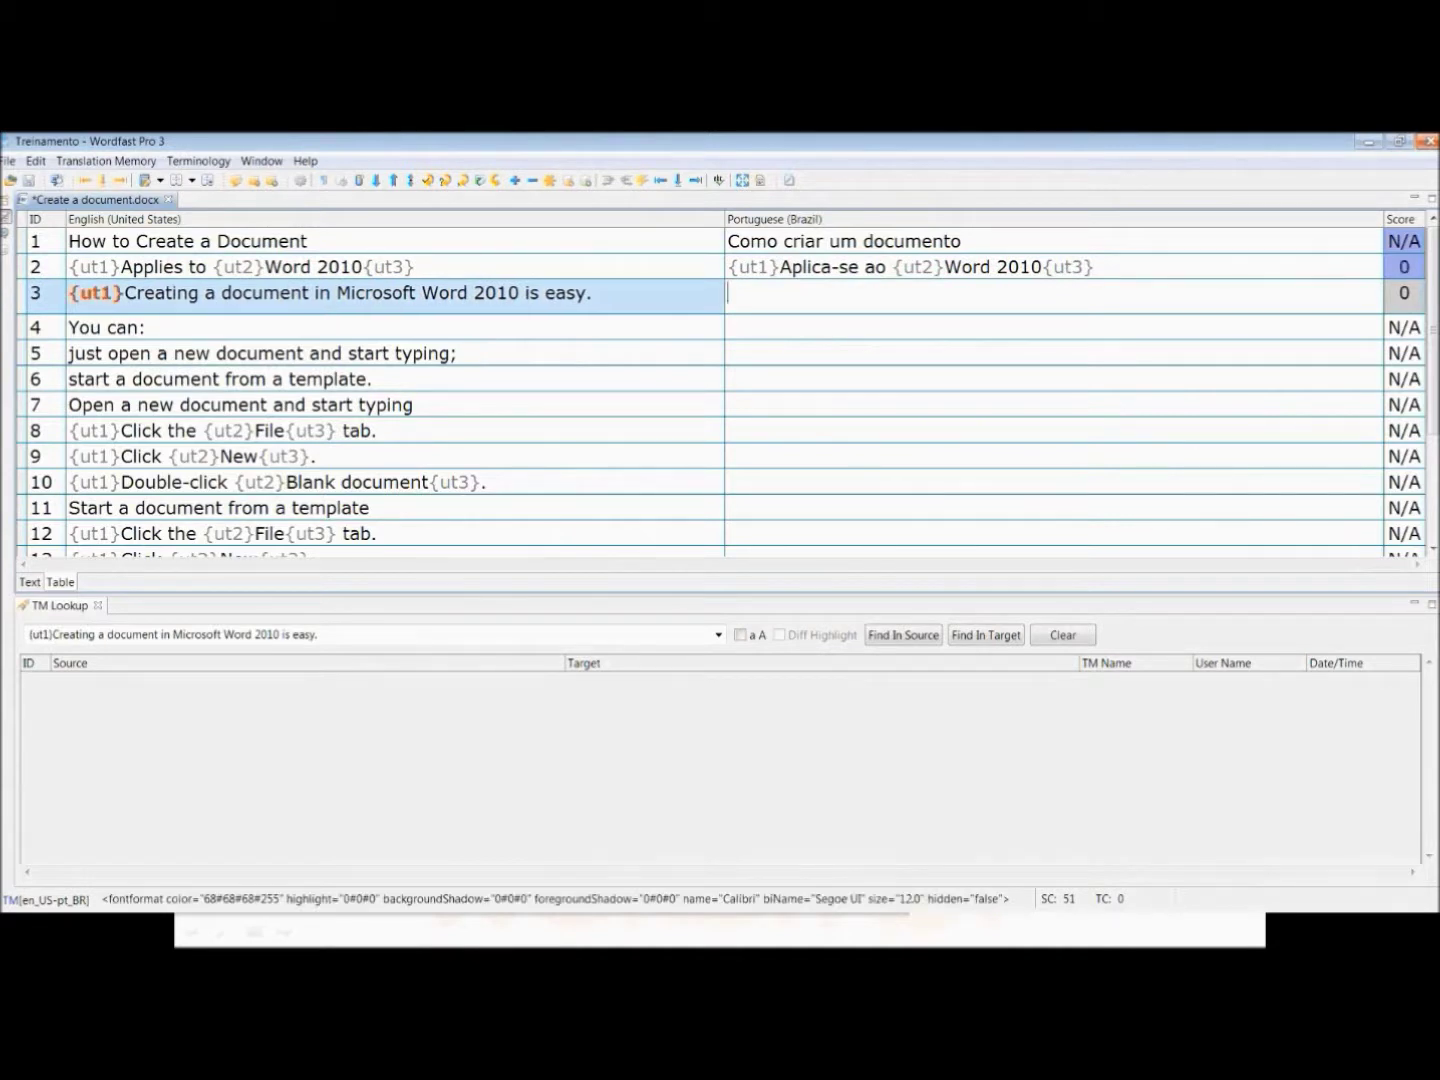
{"action": "key", "text": "ctrl+alt+Down"}
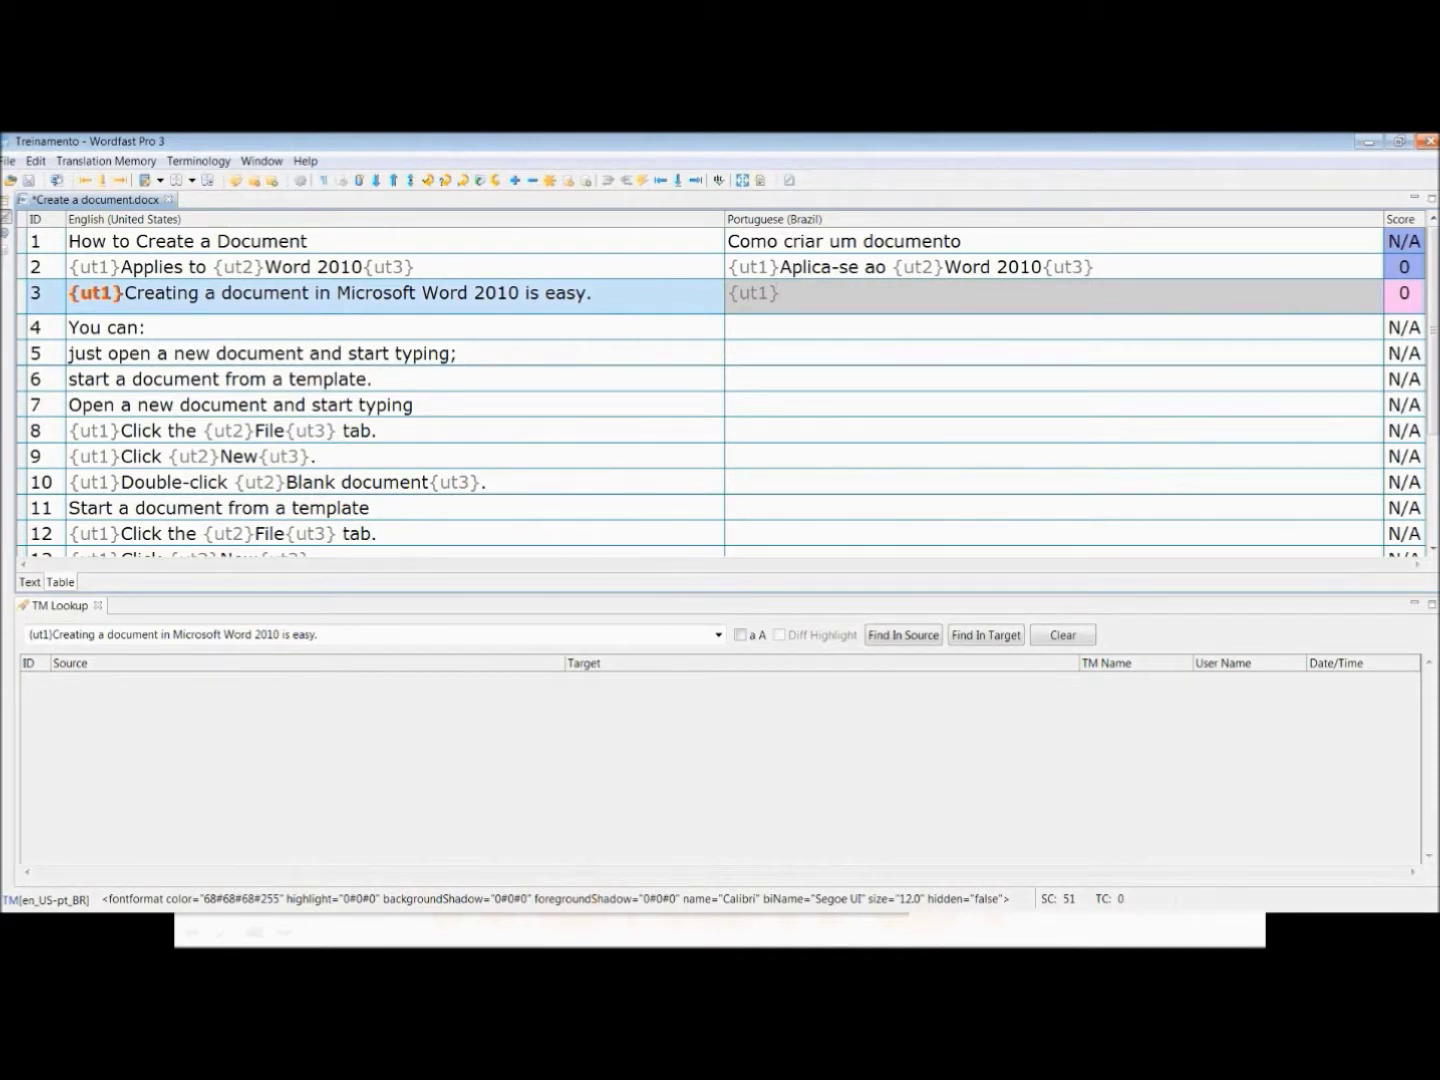
{"action": "type", "text": "cRI"}
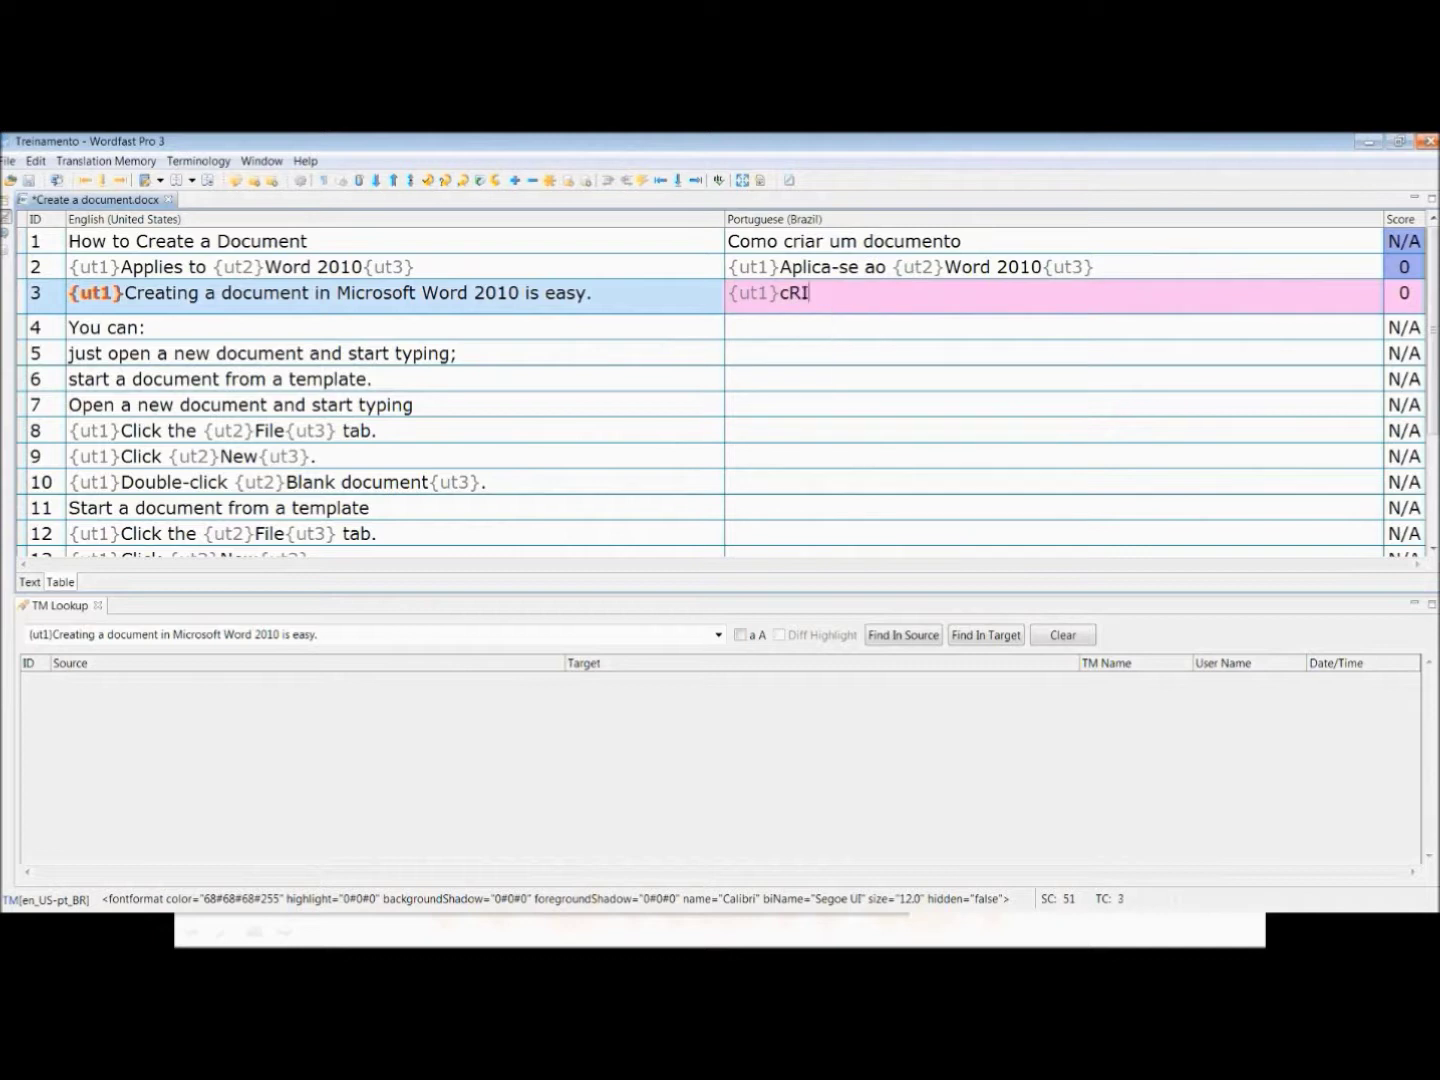
{"action": "type", "text": "A"}
{"action": "key", "text": "BackSpace"}
{"action": "key", "text": "BackSpace"}
{"action": "key", "text": "BackSpace"}
{"action": "key", "text": "BackSpace"}
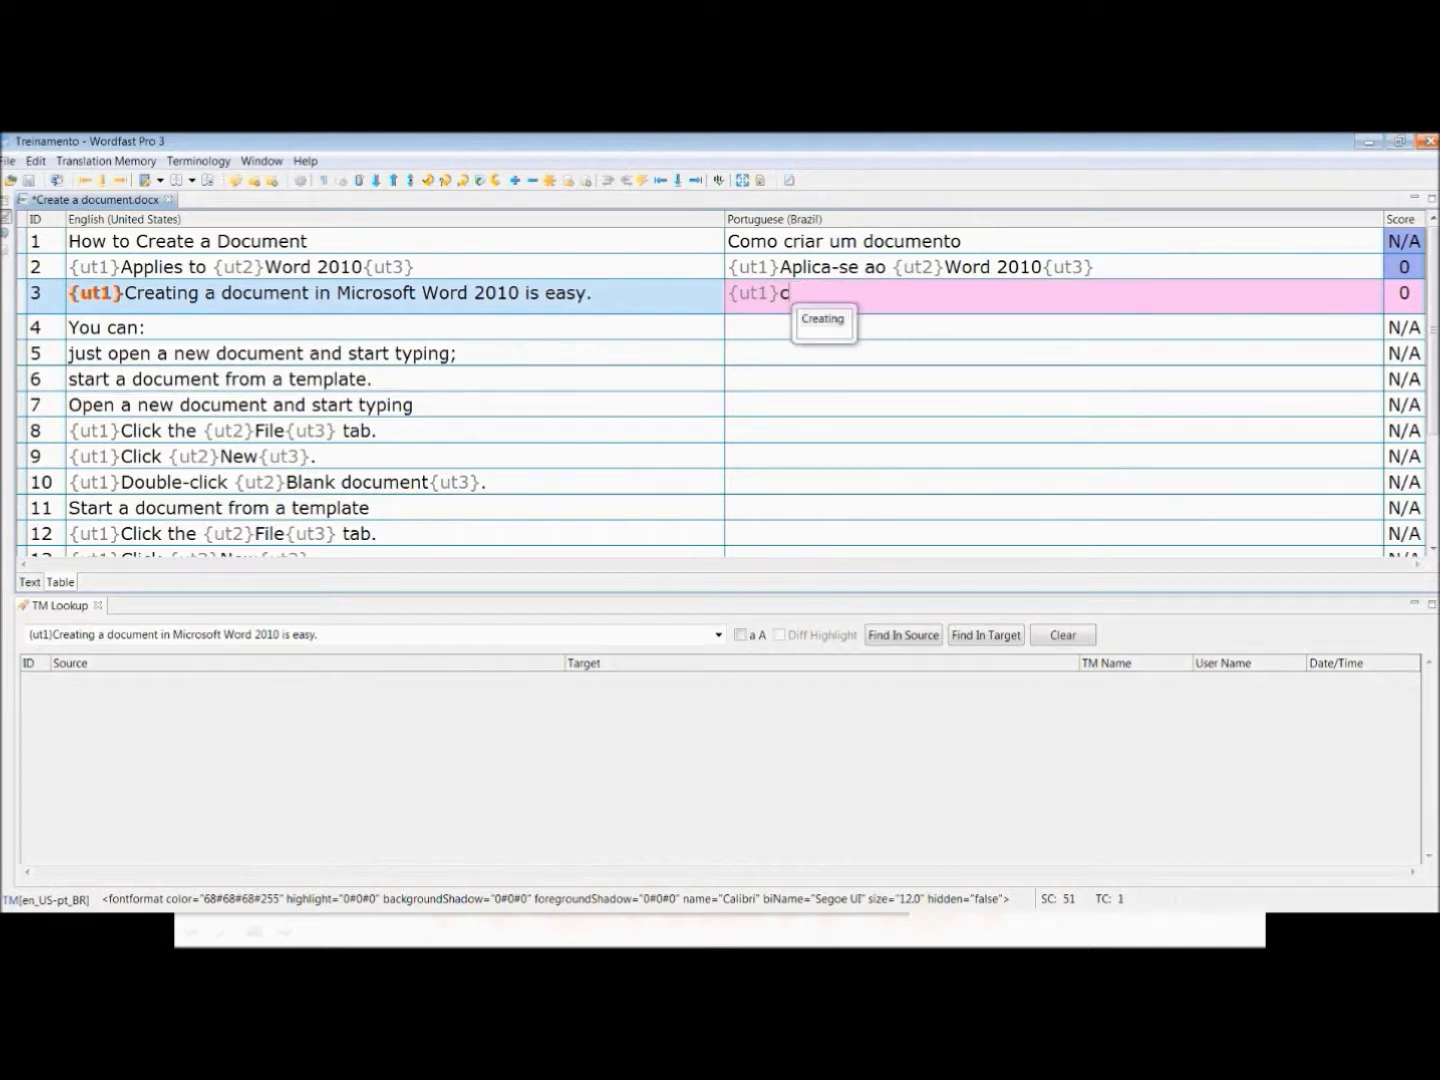
{"action": "type", "text": "Criar "}
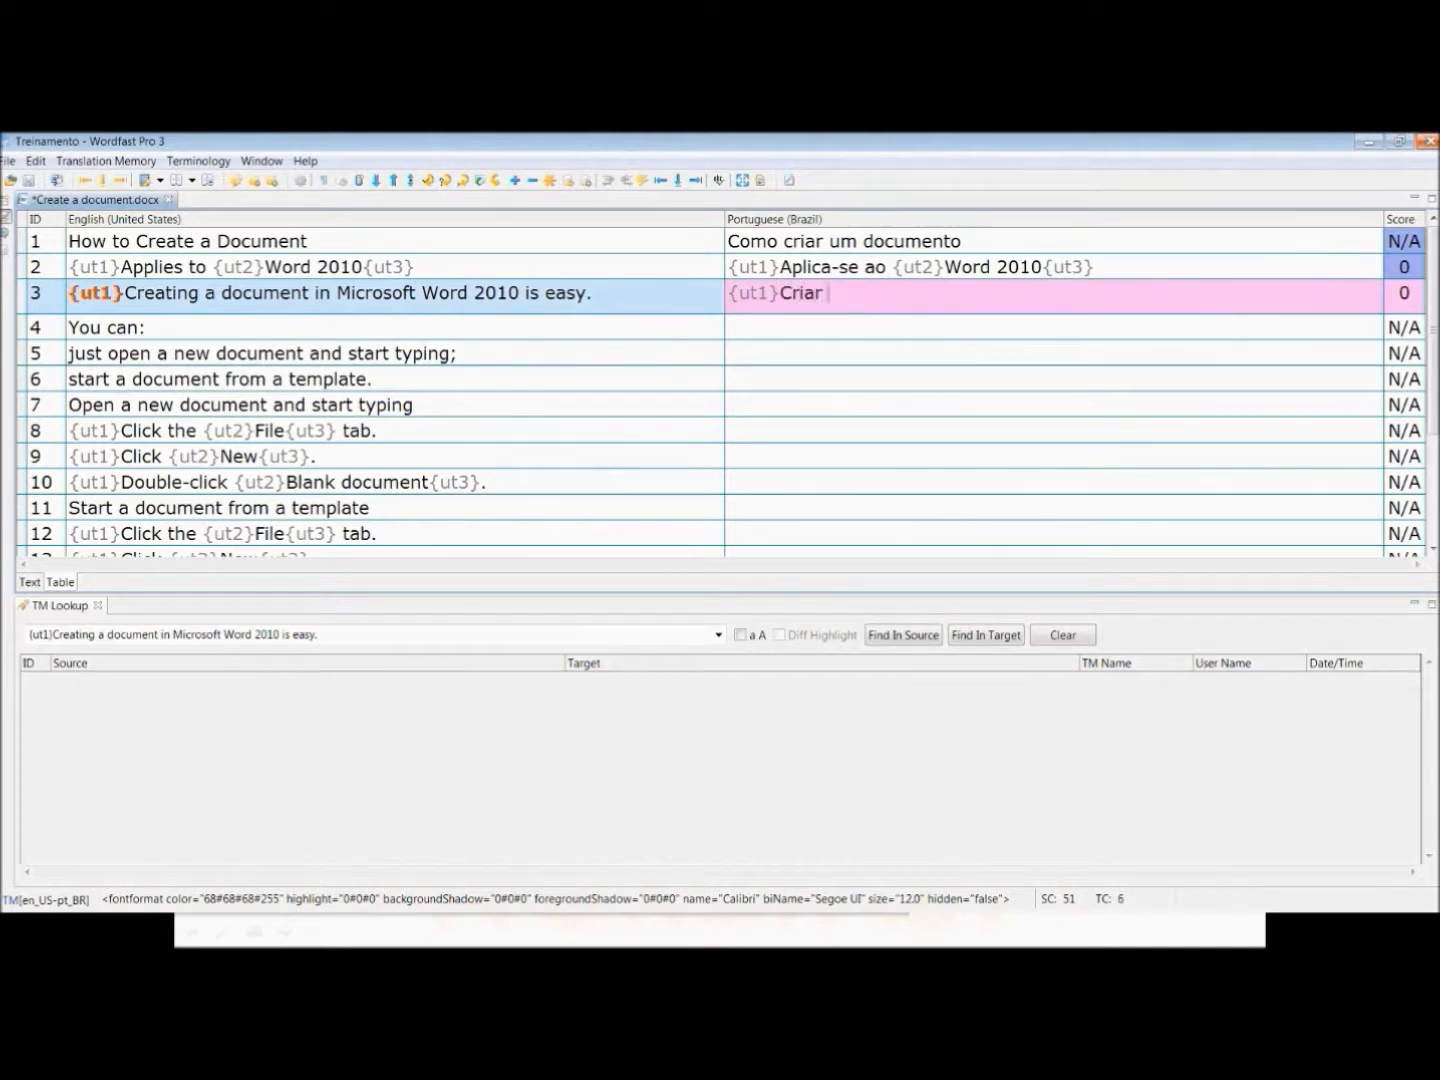
{"action": "type", "text": "um documento"}
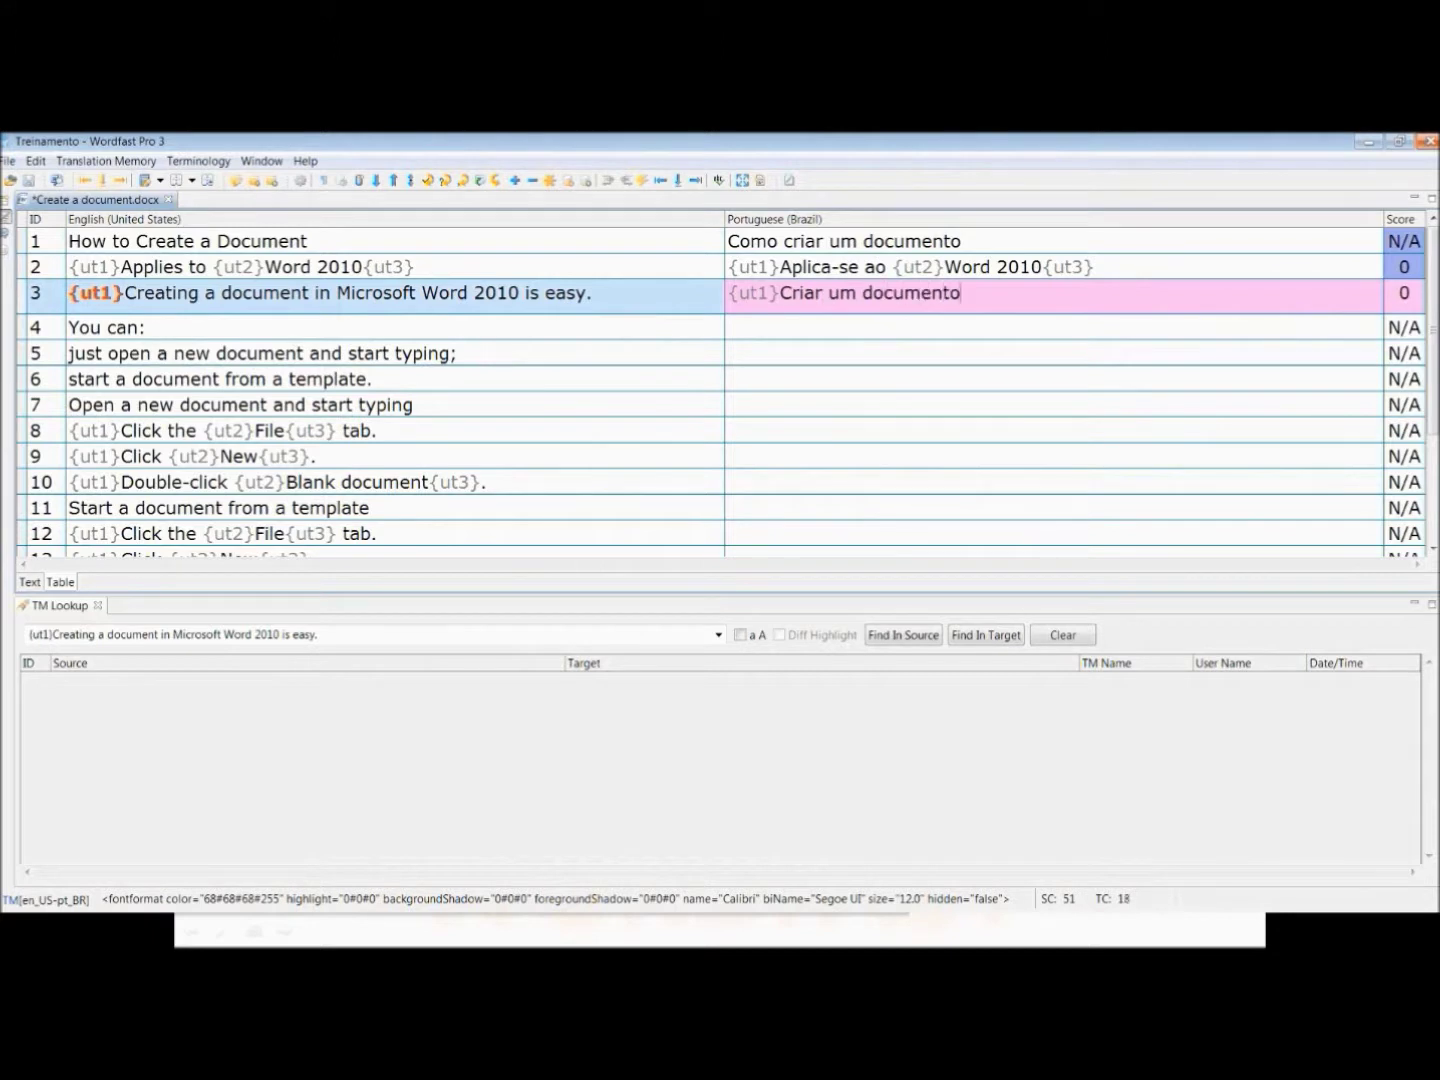
- Complete segment 3's translation with "no Microsoft Word 2010 é fácil." and store it, opening segment 4
{"action": "type", "text": " no M"}
{"action": "key", "text": "Return"}
{"action": "type", "text": "2010 é f"}
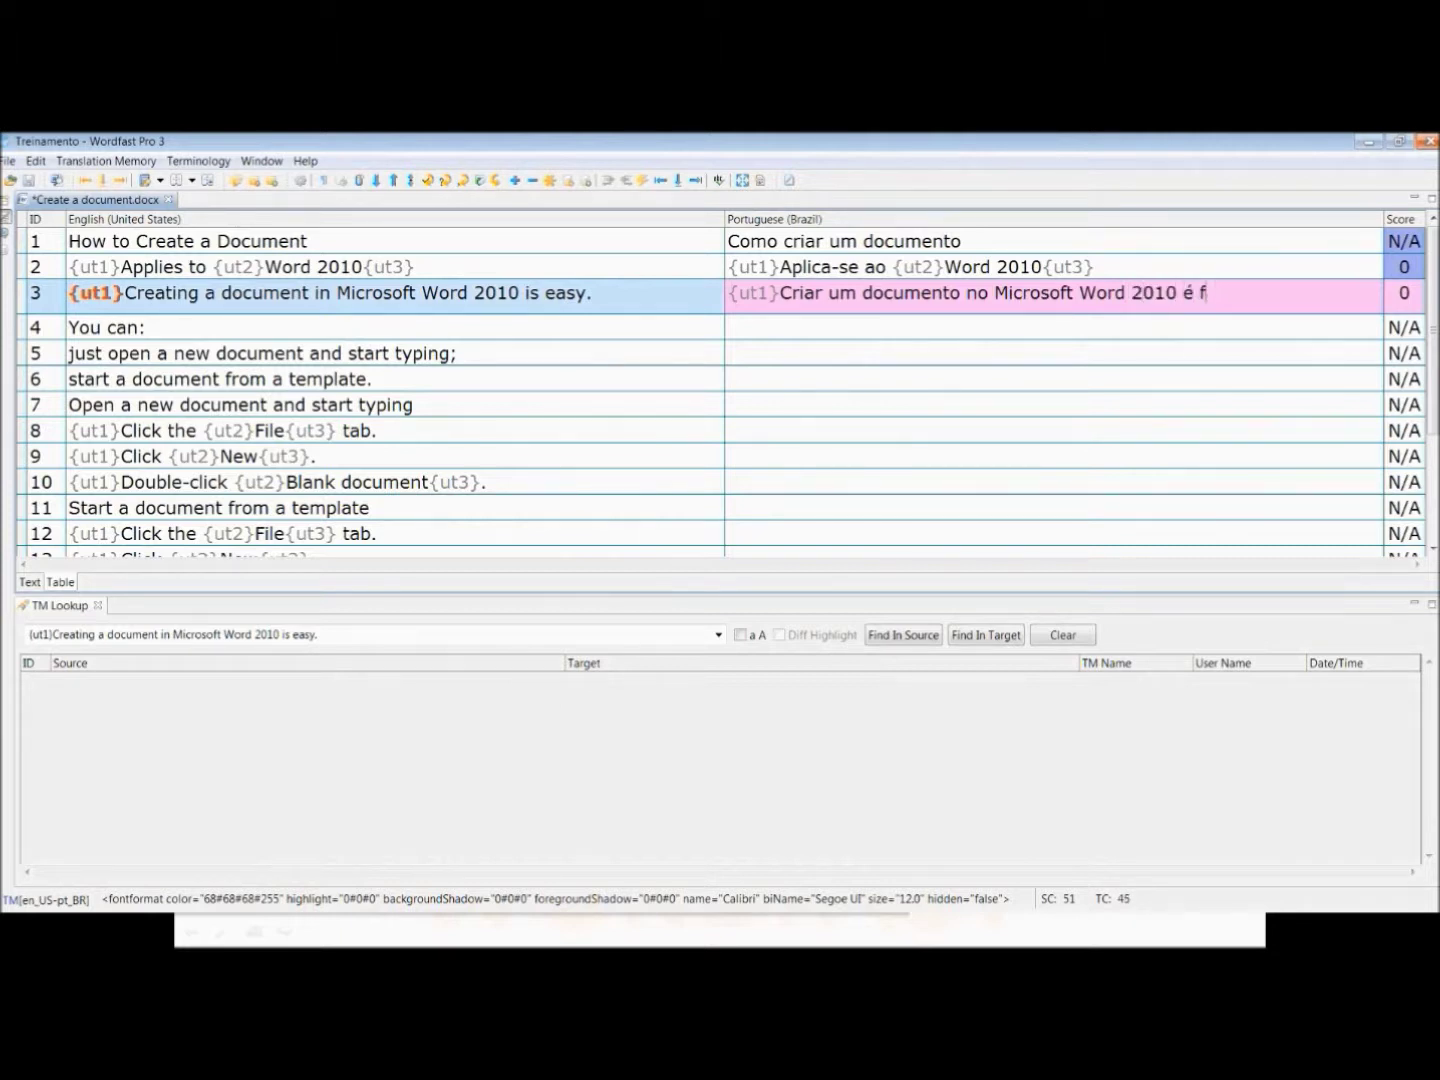
{"action": "type", "text": "ácil."}
{"action": "key", "text": "alt+Down"}
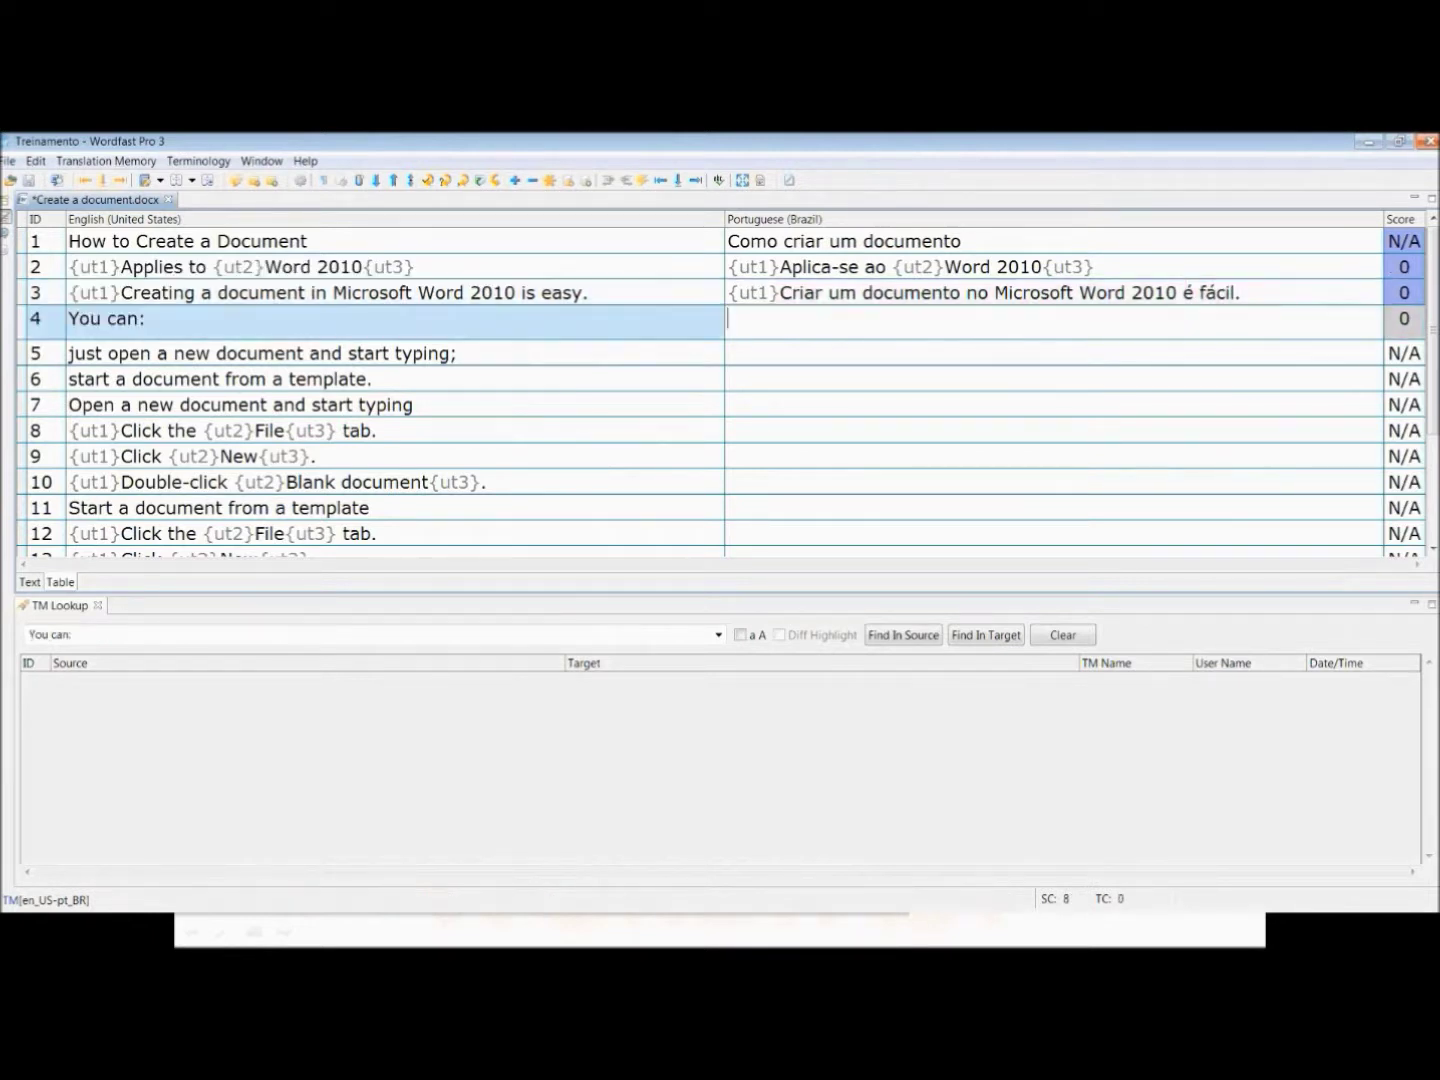
- Translate segment 4 as "Você pode:" and store it, opening segment 5
{"action": "type", "text": "Você poder"}
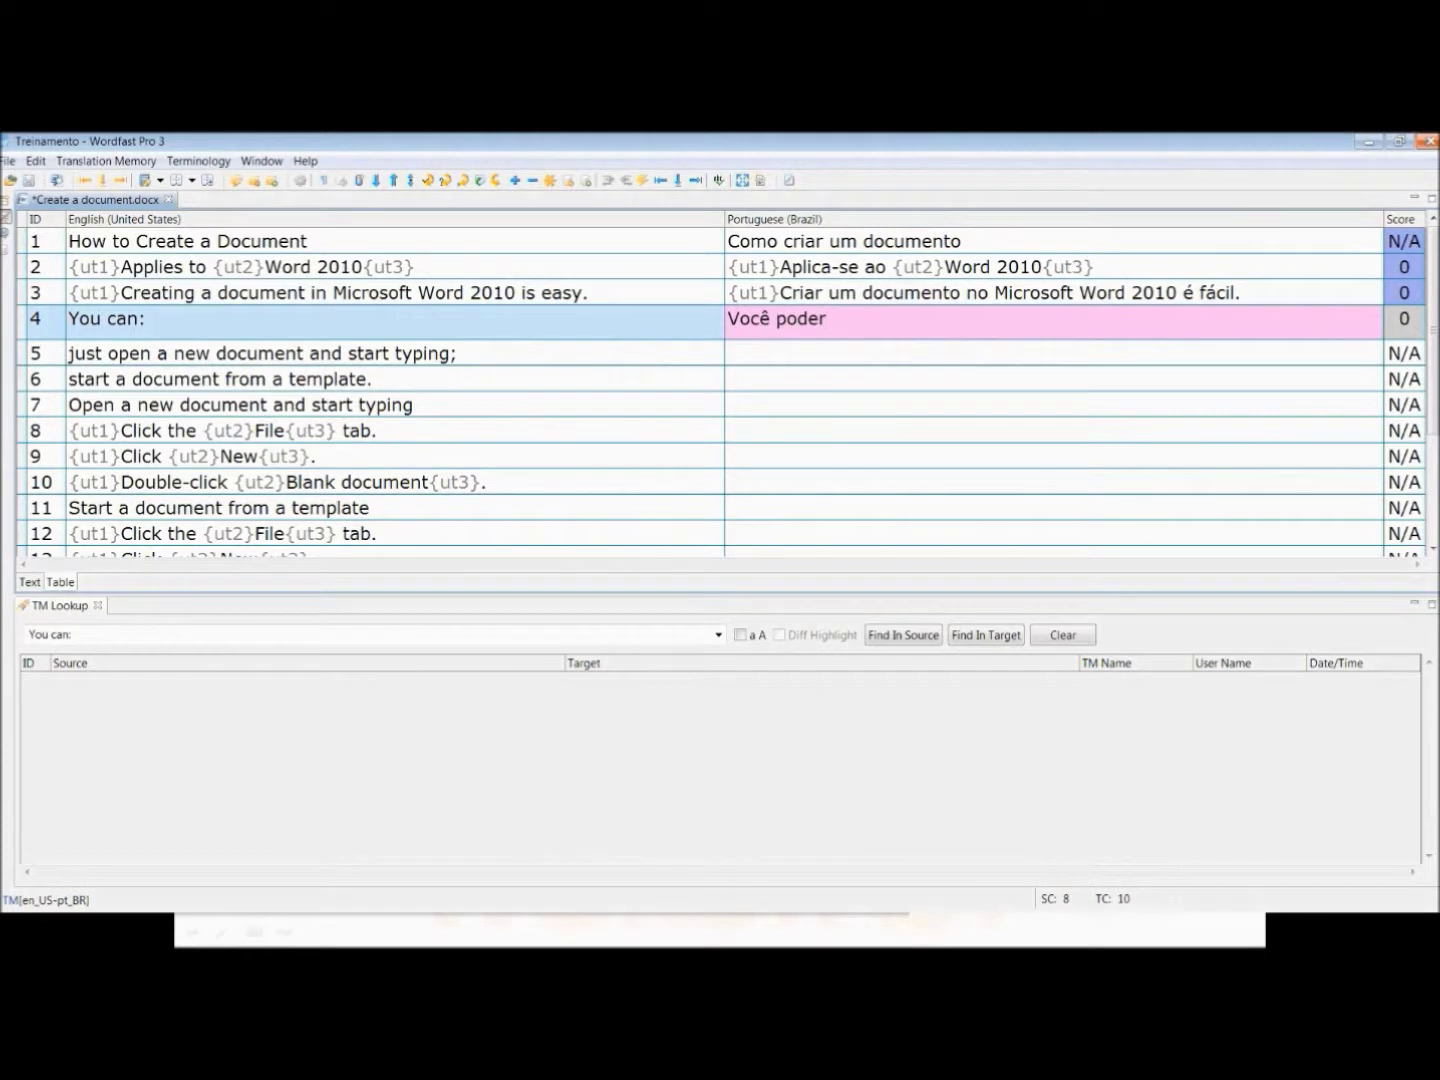
{"action": "key", "text": "BackSpace"}
{"action": "type", "text": ":"}
{"action": "key", "text": "alt+Down"}
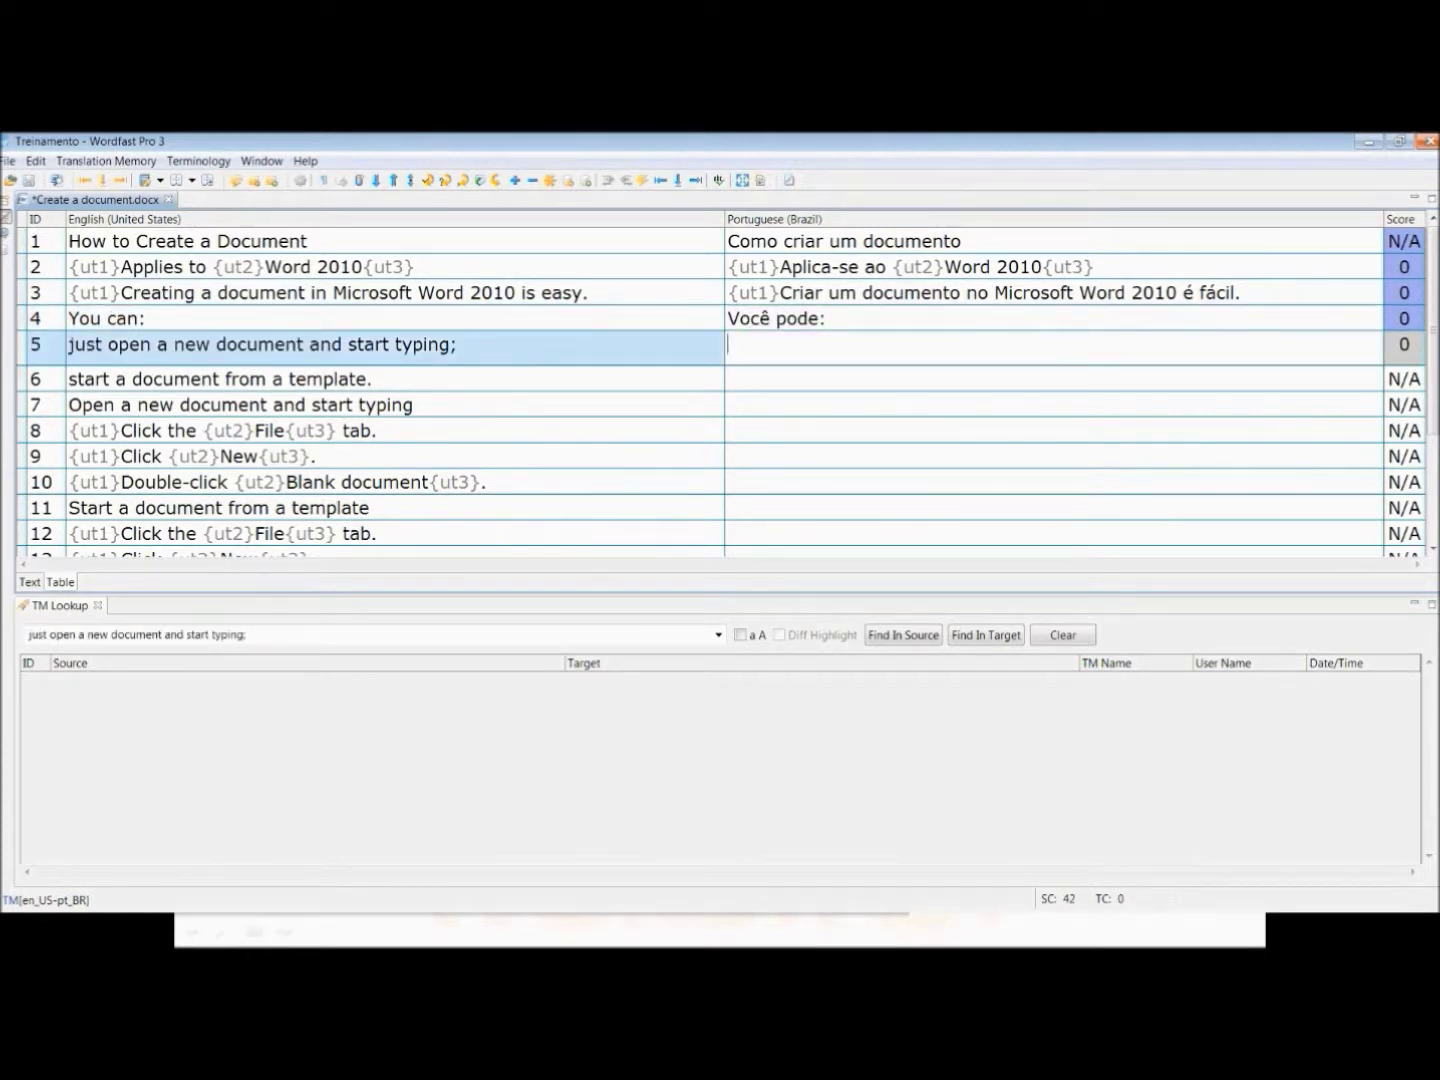
- Translate segment 5 as "simplesmente abrir um novo documento e começar a digitar;" and store it, opening segment 6
{"action": "type", "text": "s"}
{"action": "key", "text": "BackSpace"}
{"action": "type", "text": "si"}
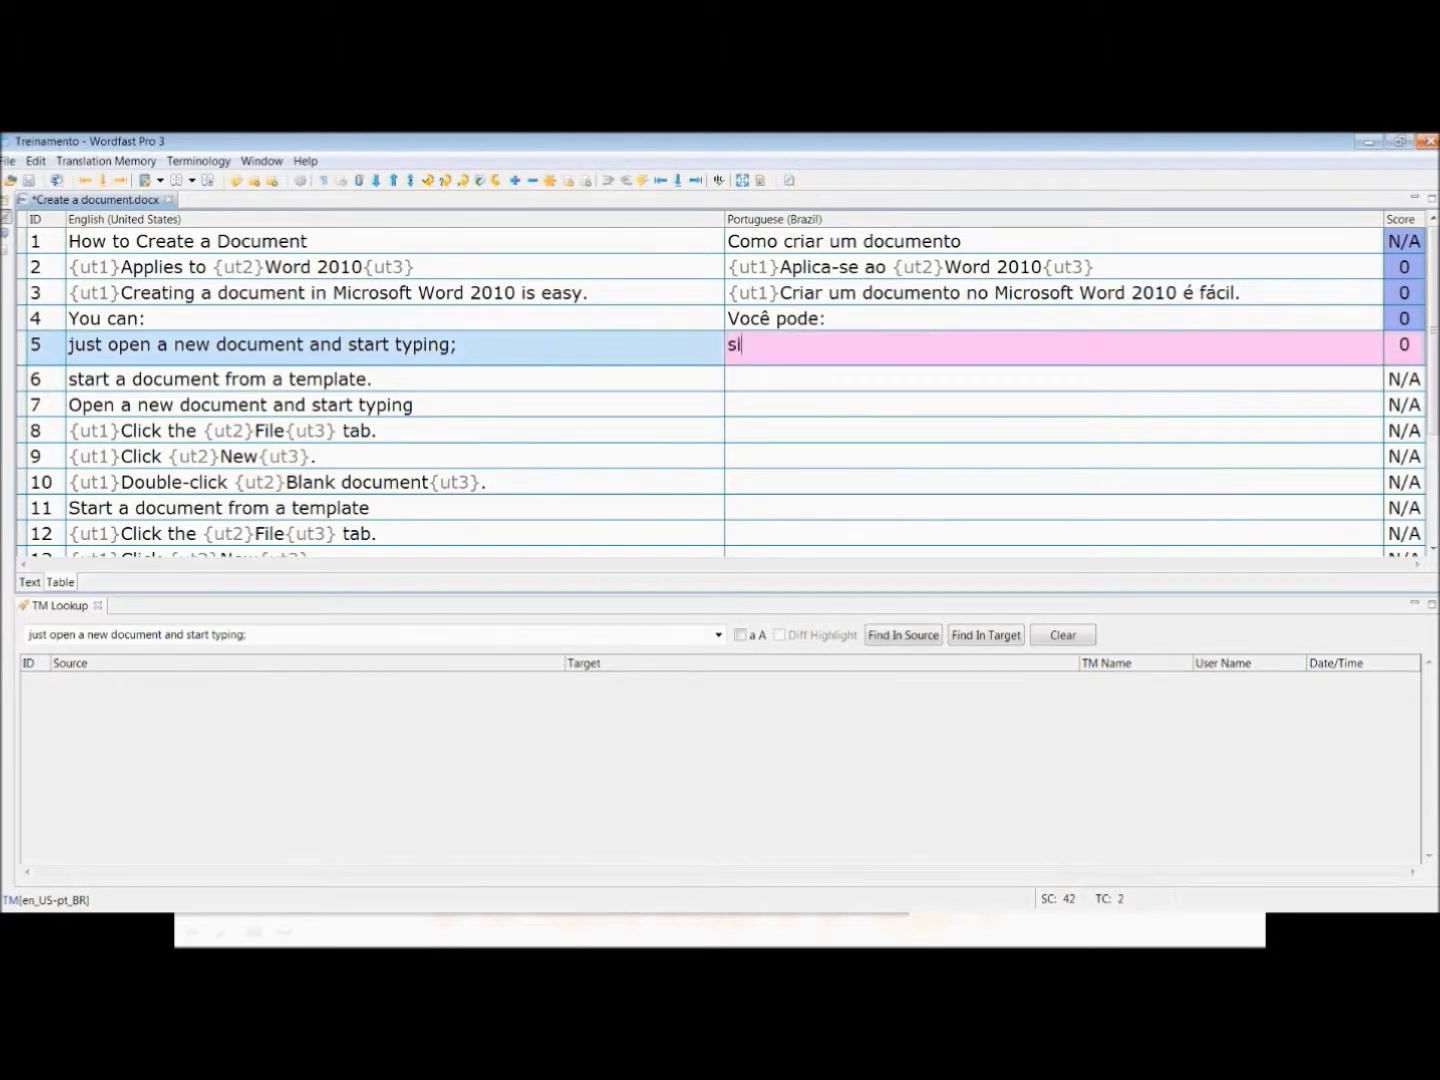
{"action": "type", "text": "mplesmente abrir um no"}
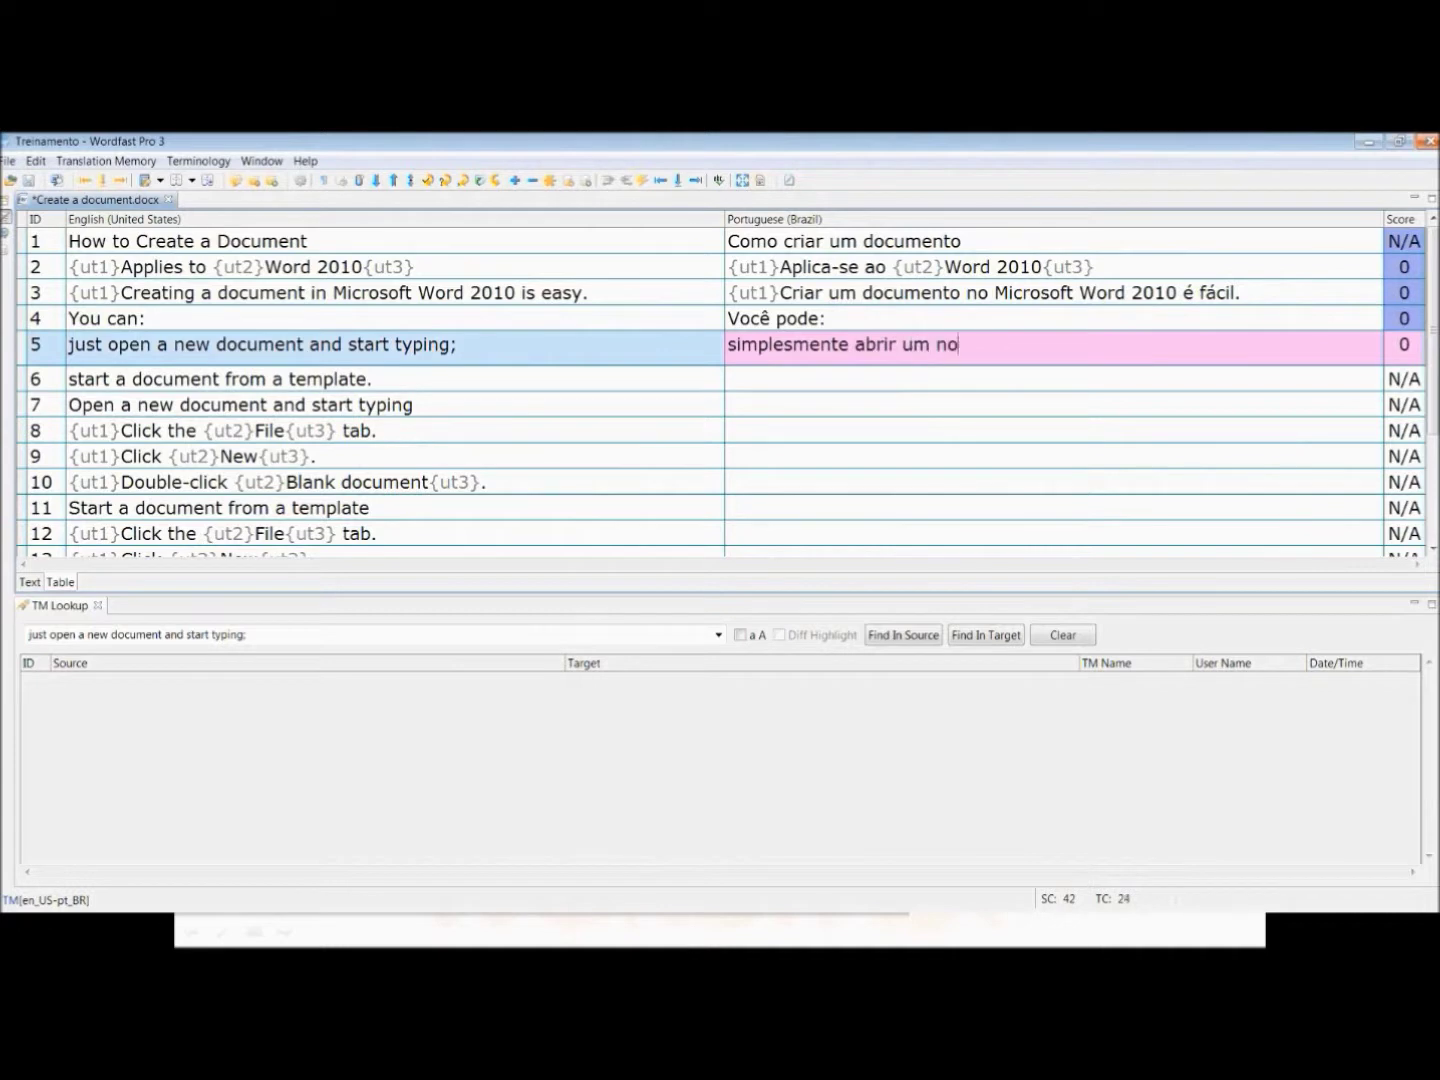
{"action": "type", "text": "vo documento "}
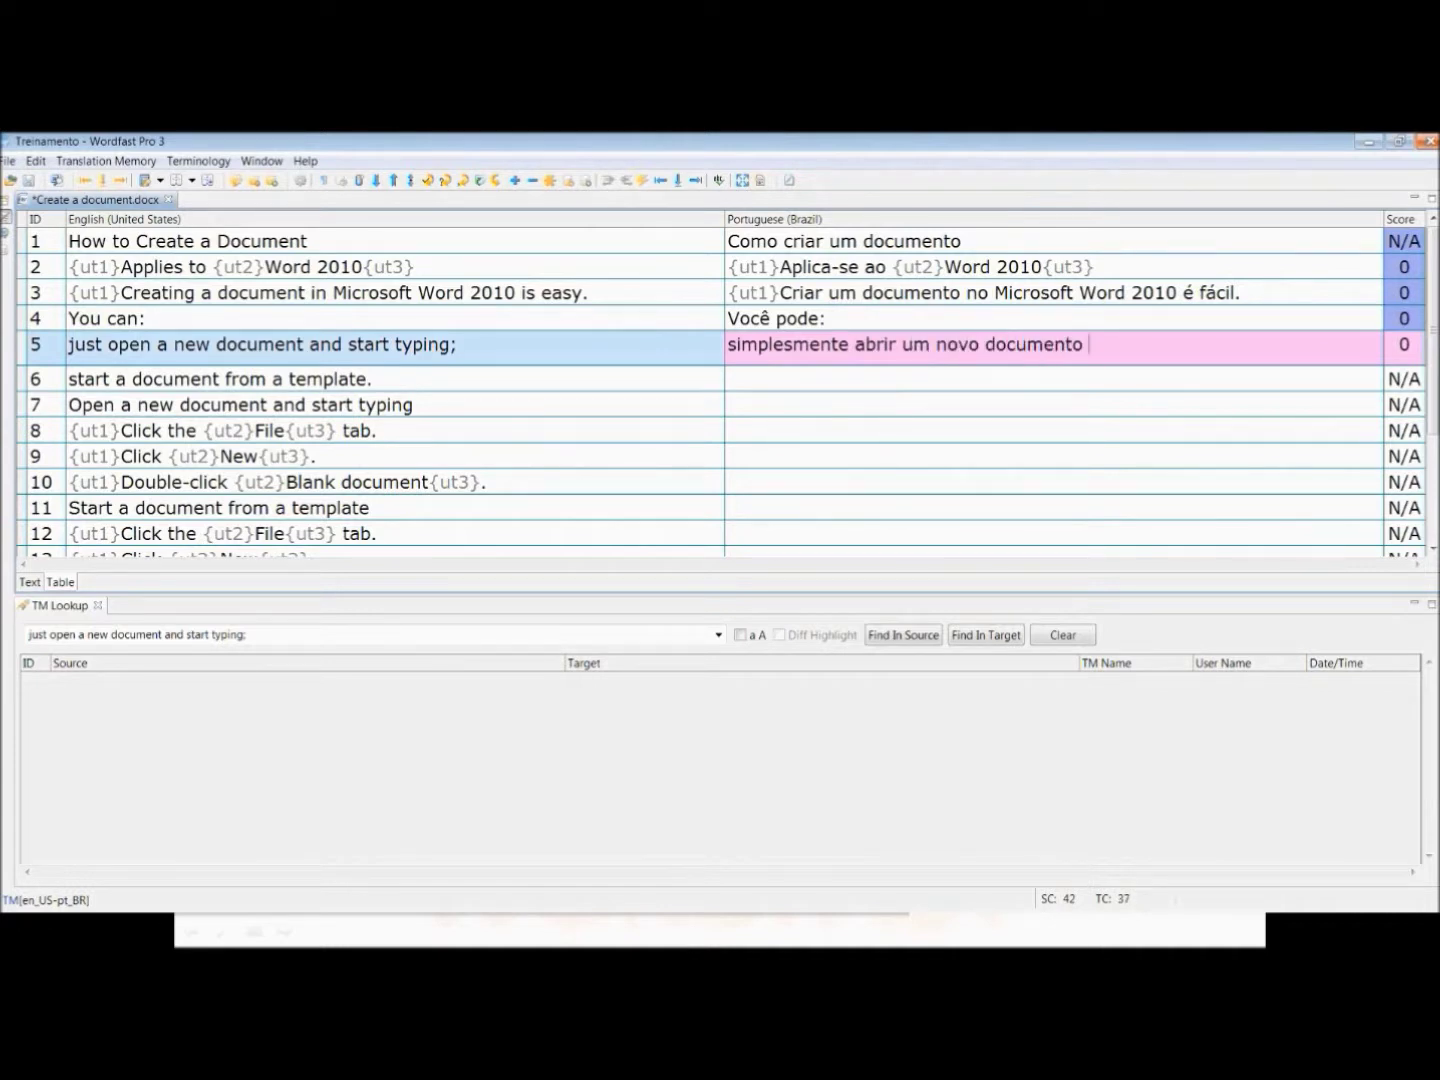
{"action": "type", "text": "e começar a digita"}
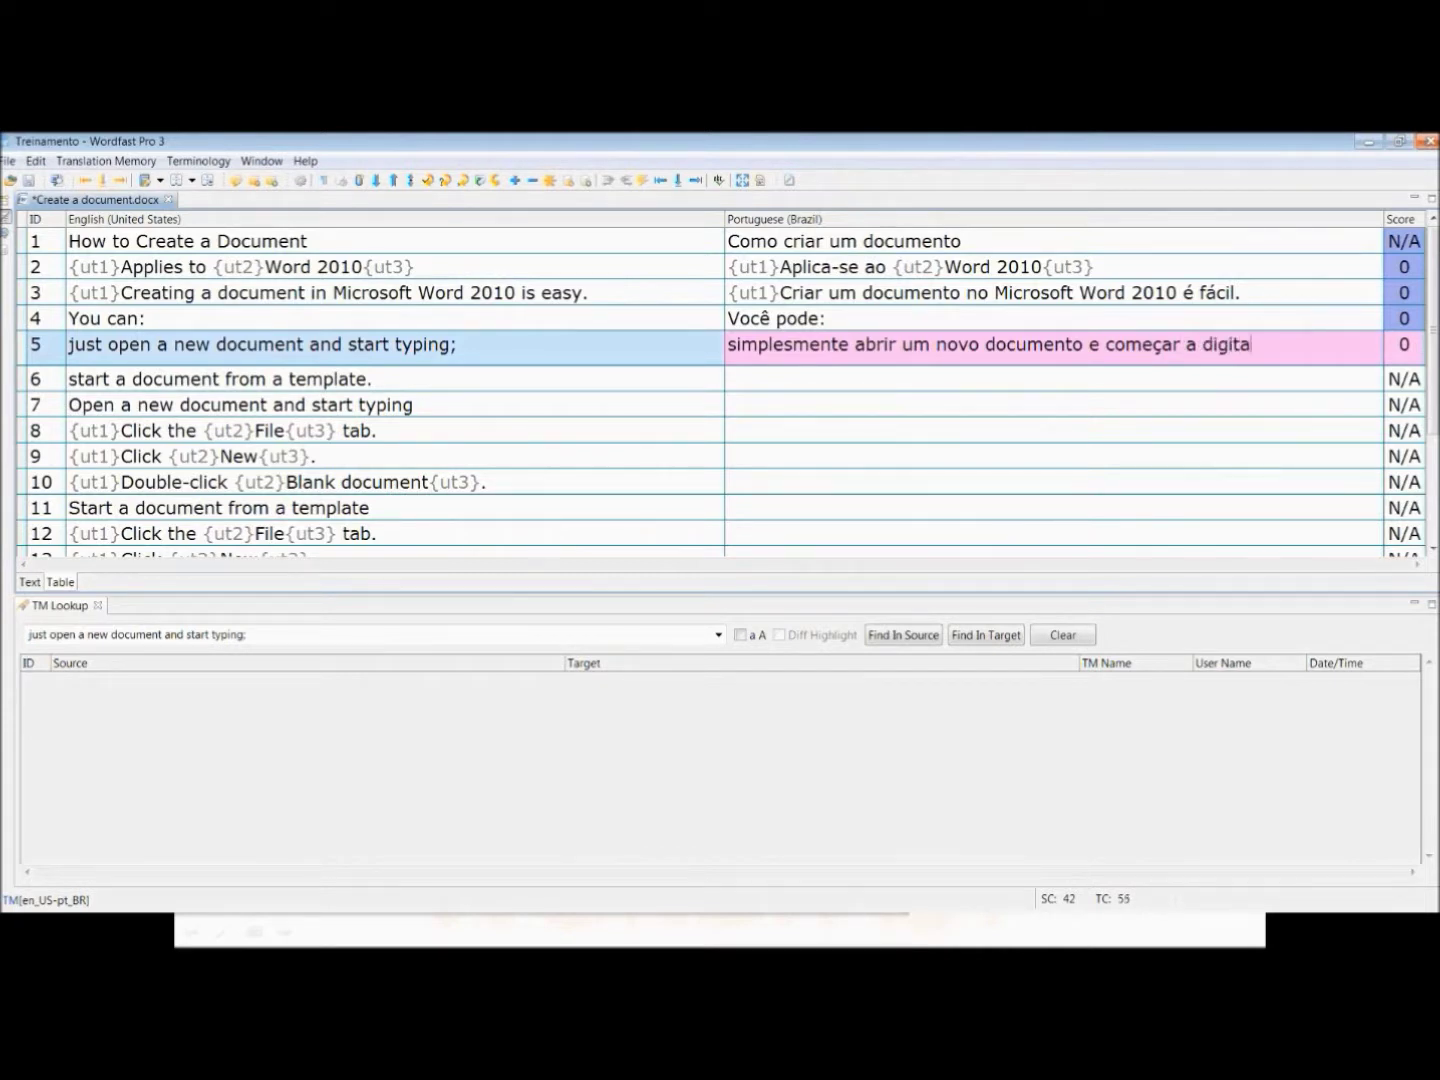
{"action": "type", "text": "r;"}
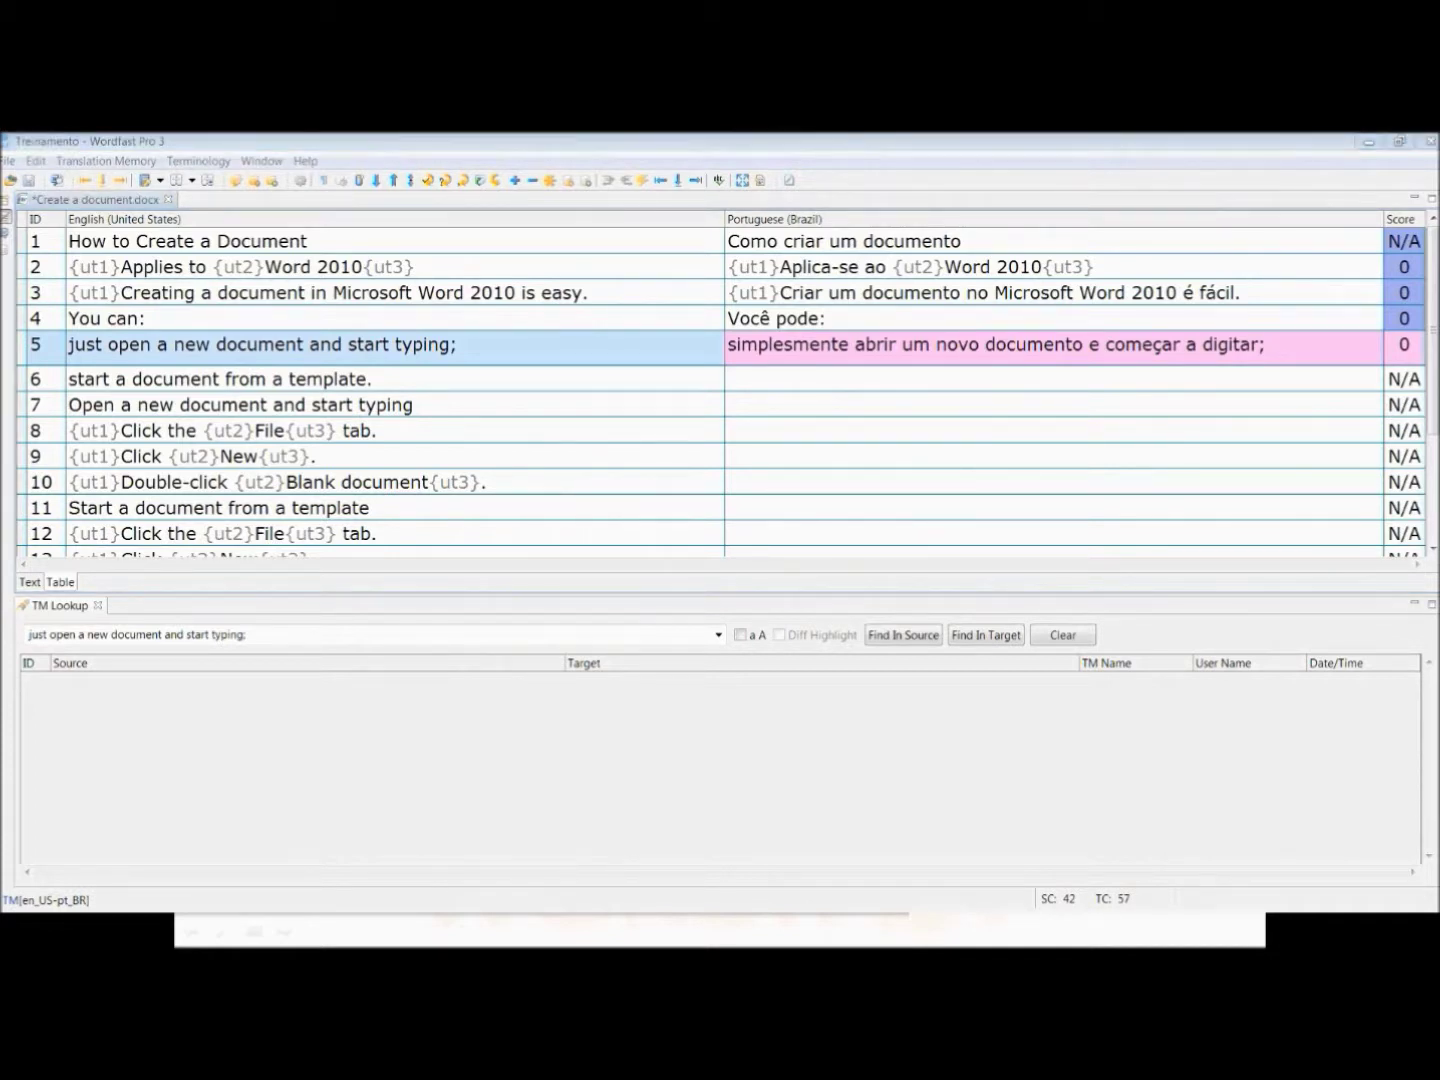
{"action": "left_click", "coordinate": [1309, 352]}
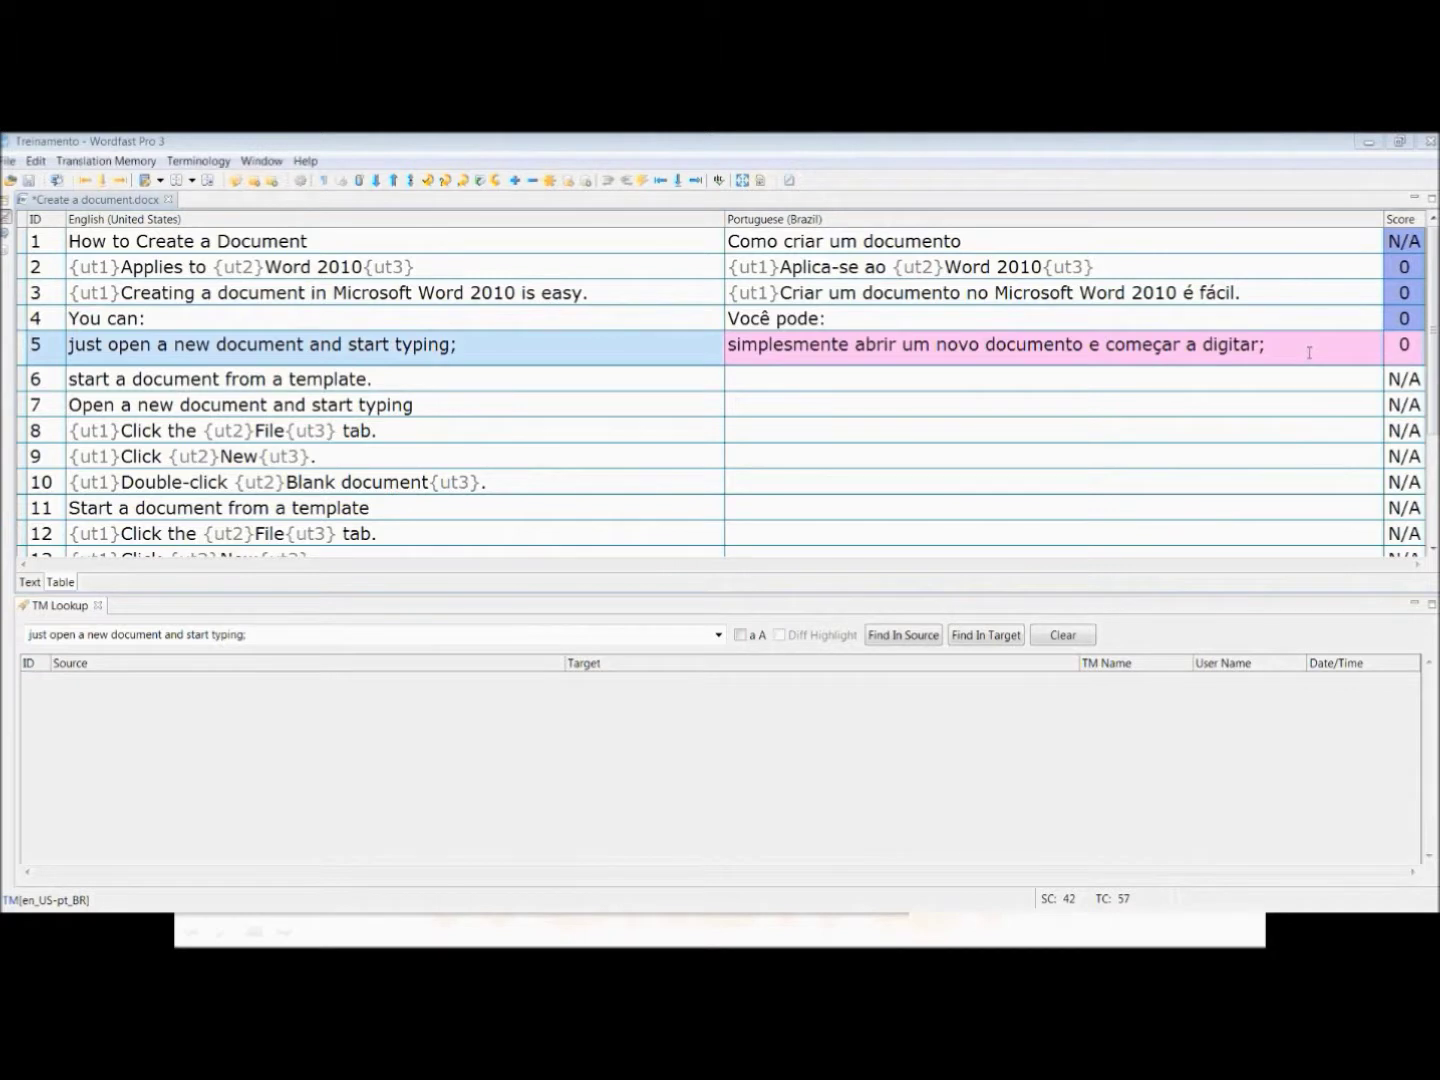
{"action": "key", "text": "alt+Down"}
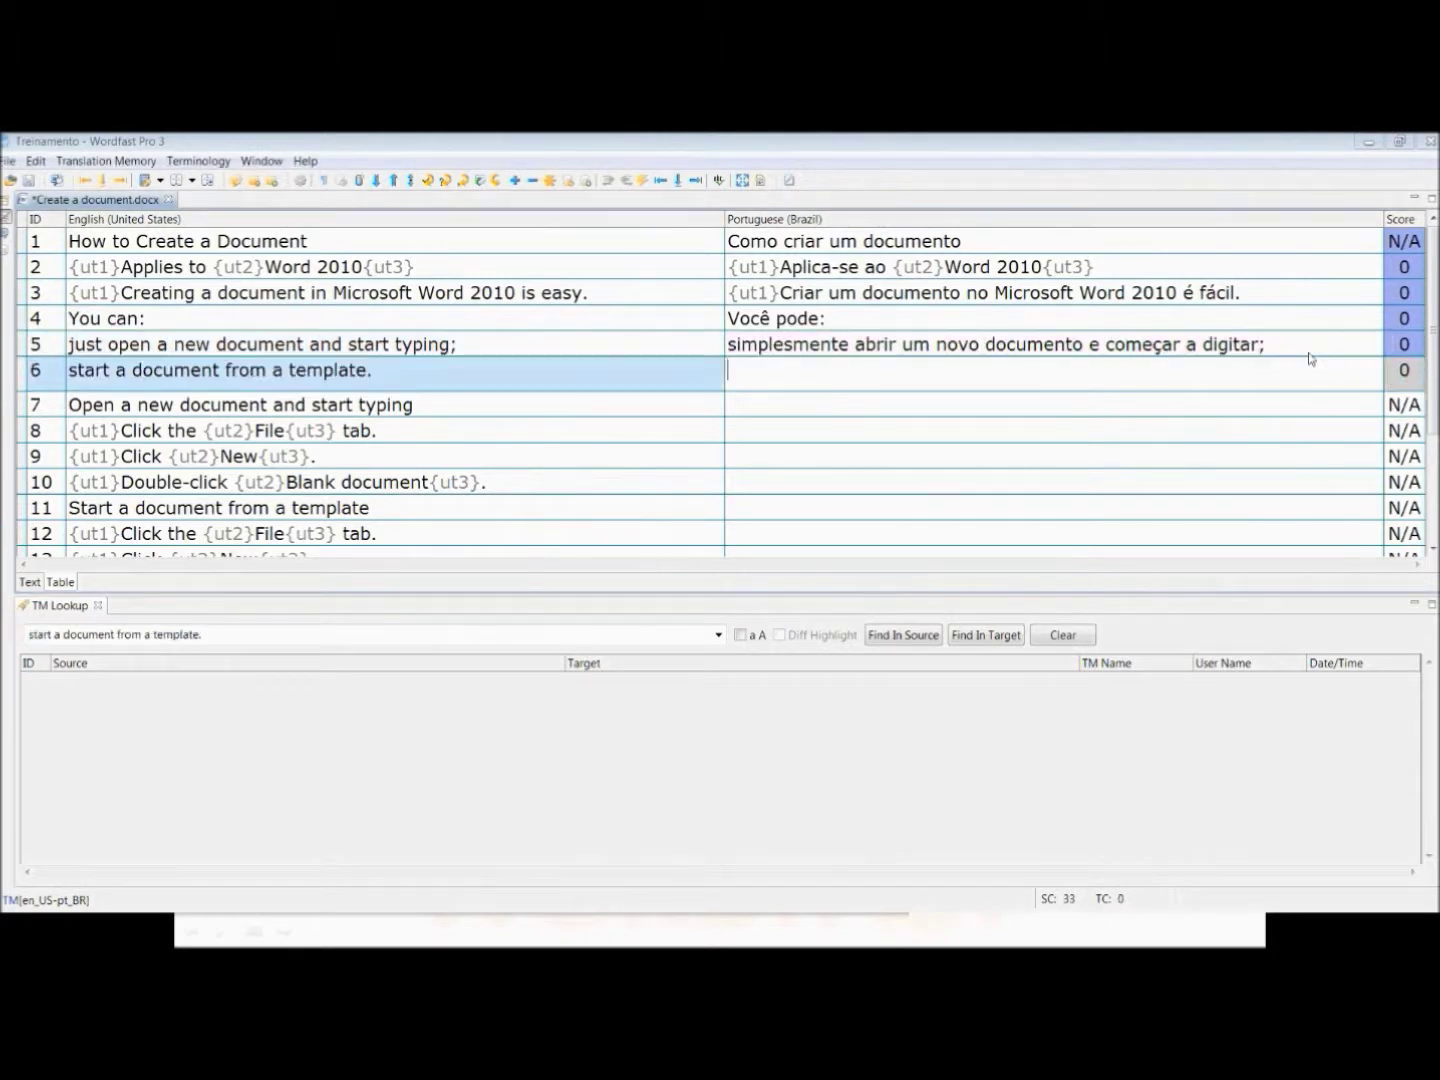
- Translate segment 6 as "iniciar um documento a partir de um modelo." and store it, opening segment 7
{"action": "type", "text": "iniciar u"}
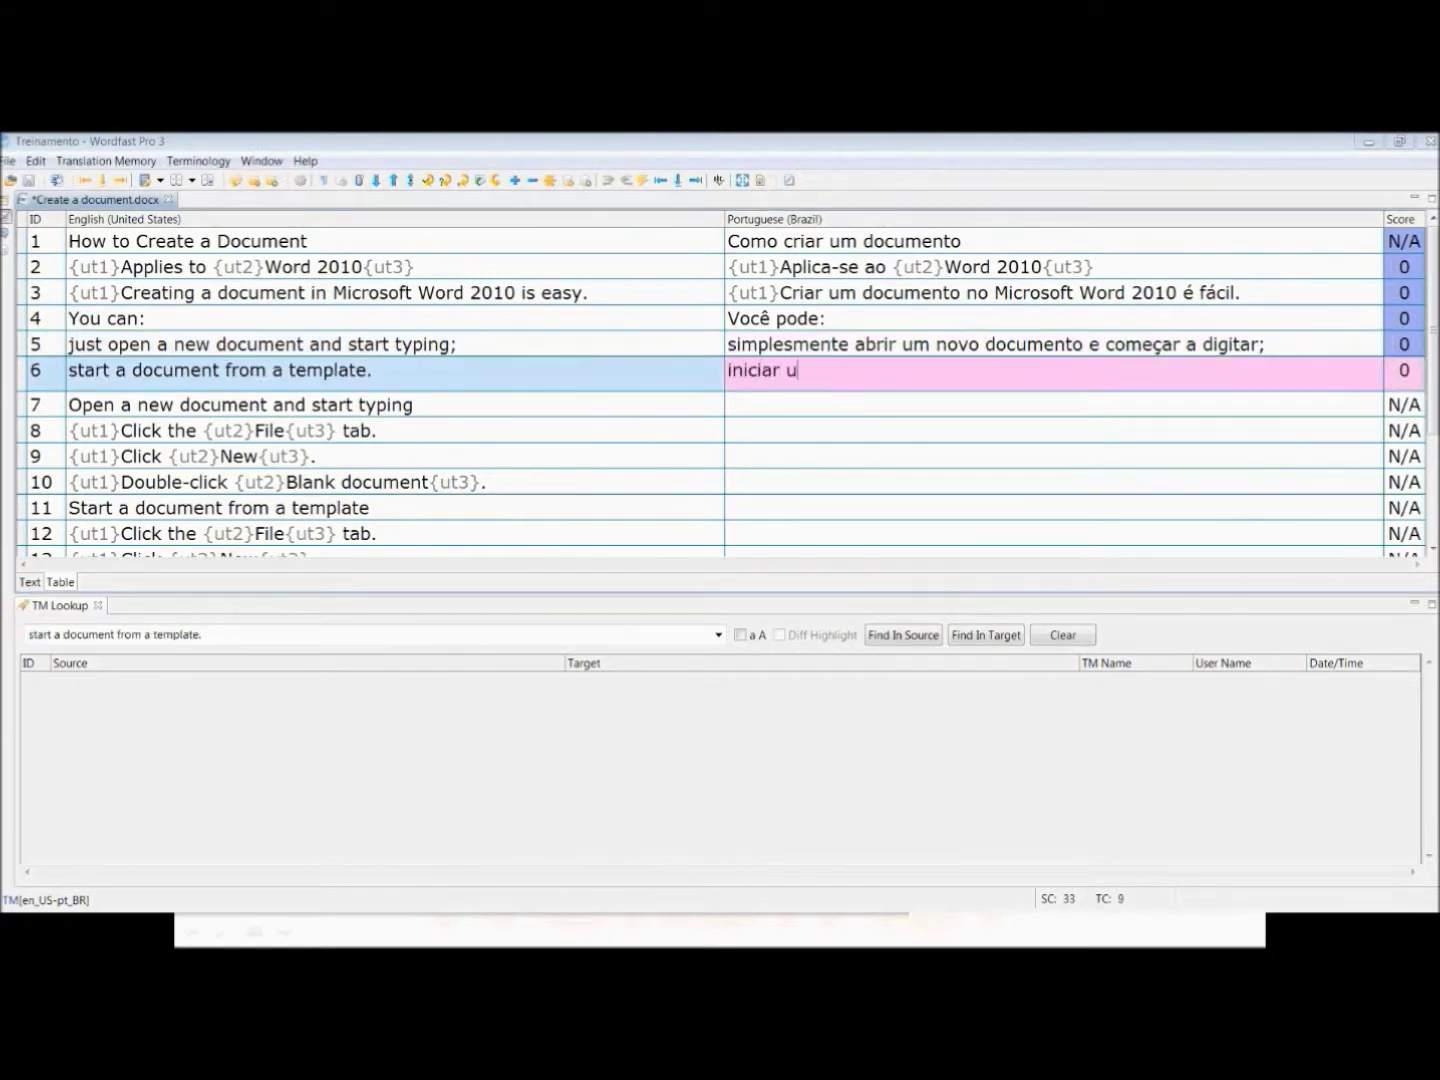
{"action": "type", "text": "m documento a partir de "}
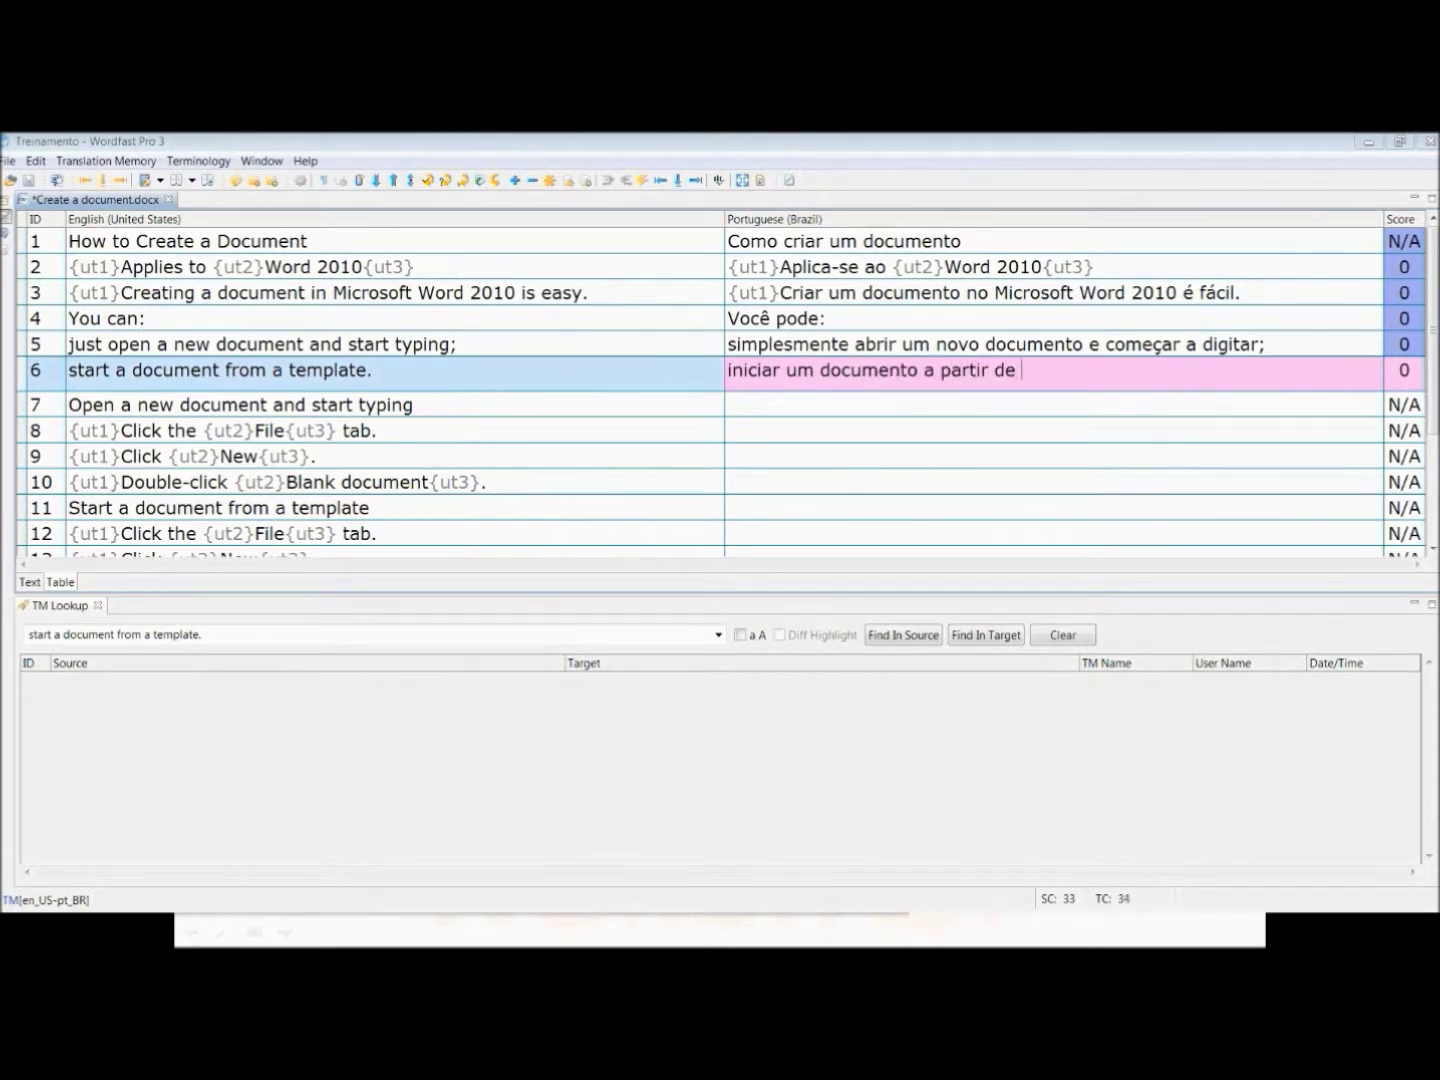
{"action": "type", "text": "um modelo."}
{"action": "key", "text": "ctrl+alt+m"}
{"action": "key", "text": "alt+Down"}
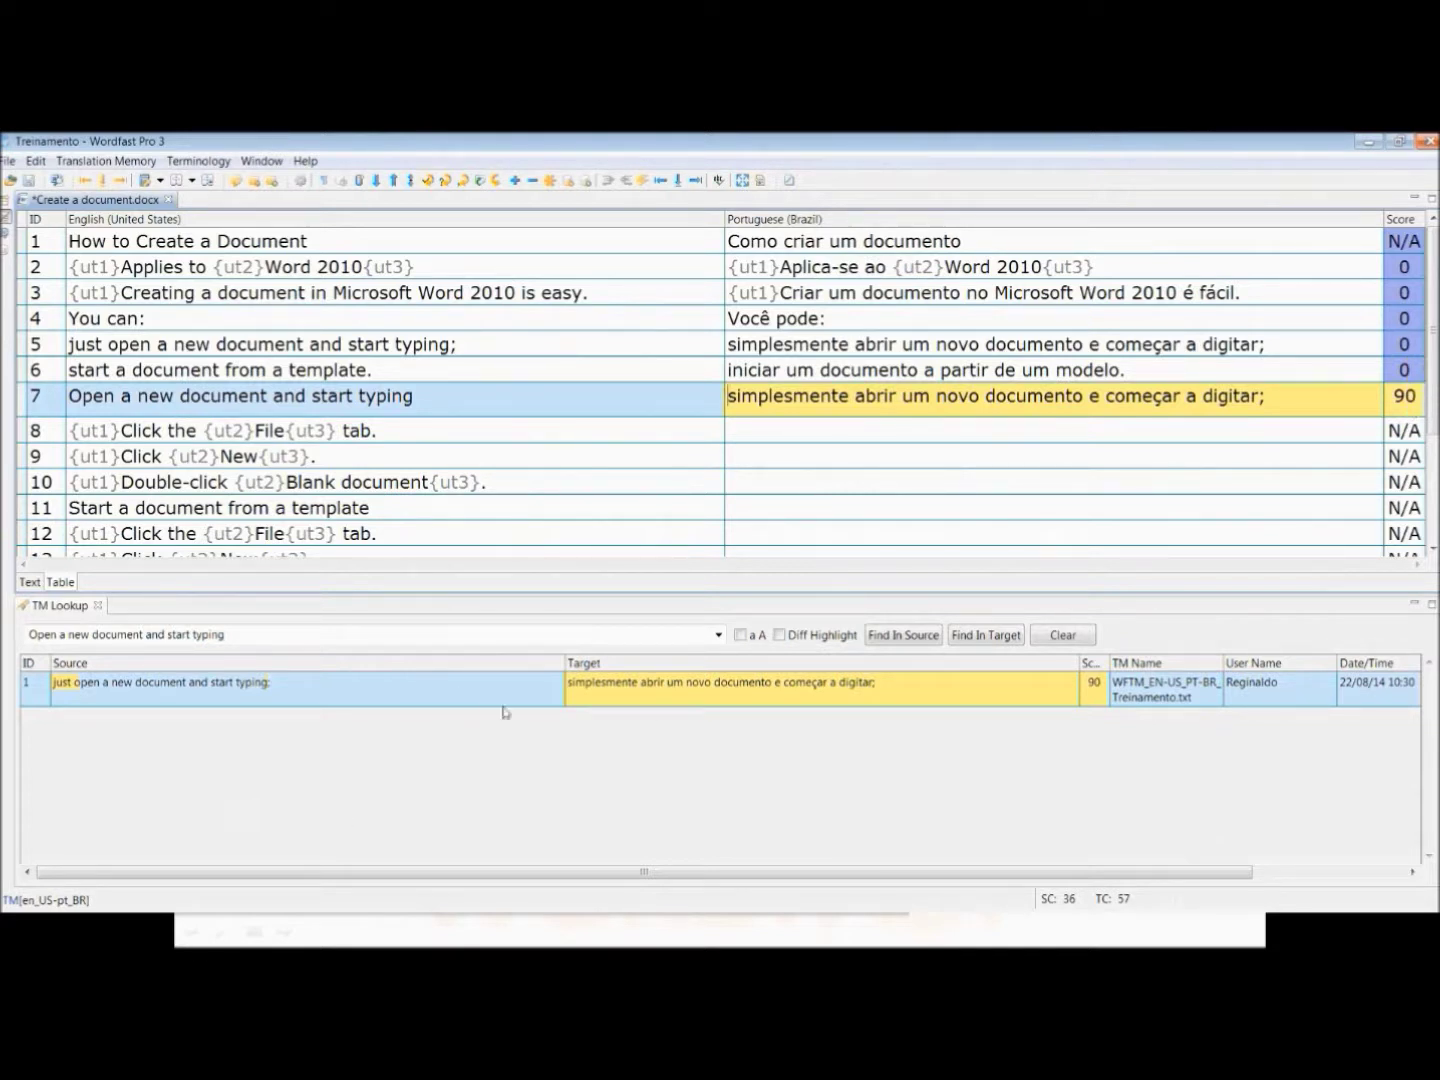
- Edit segment 7's fuzzy match to read "Abrir um novo documento e começar a digitar" without the semicolon, and store it
{"action": "mouse_move", "coordinate": [351, 707]}
{"action": "double_click", "coordinate": [815, 396]}
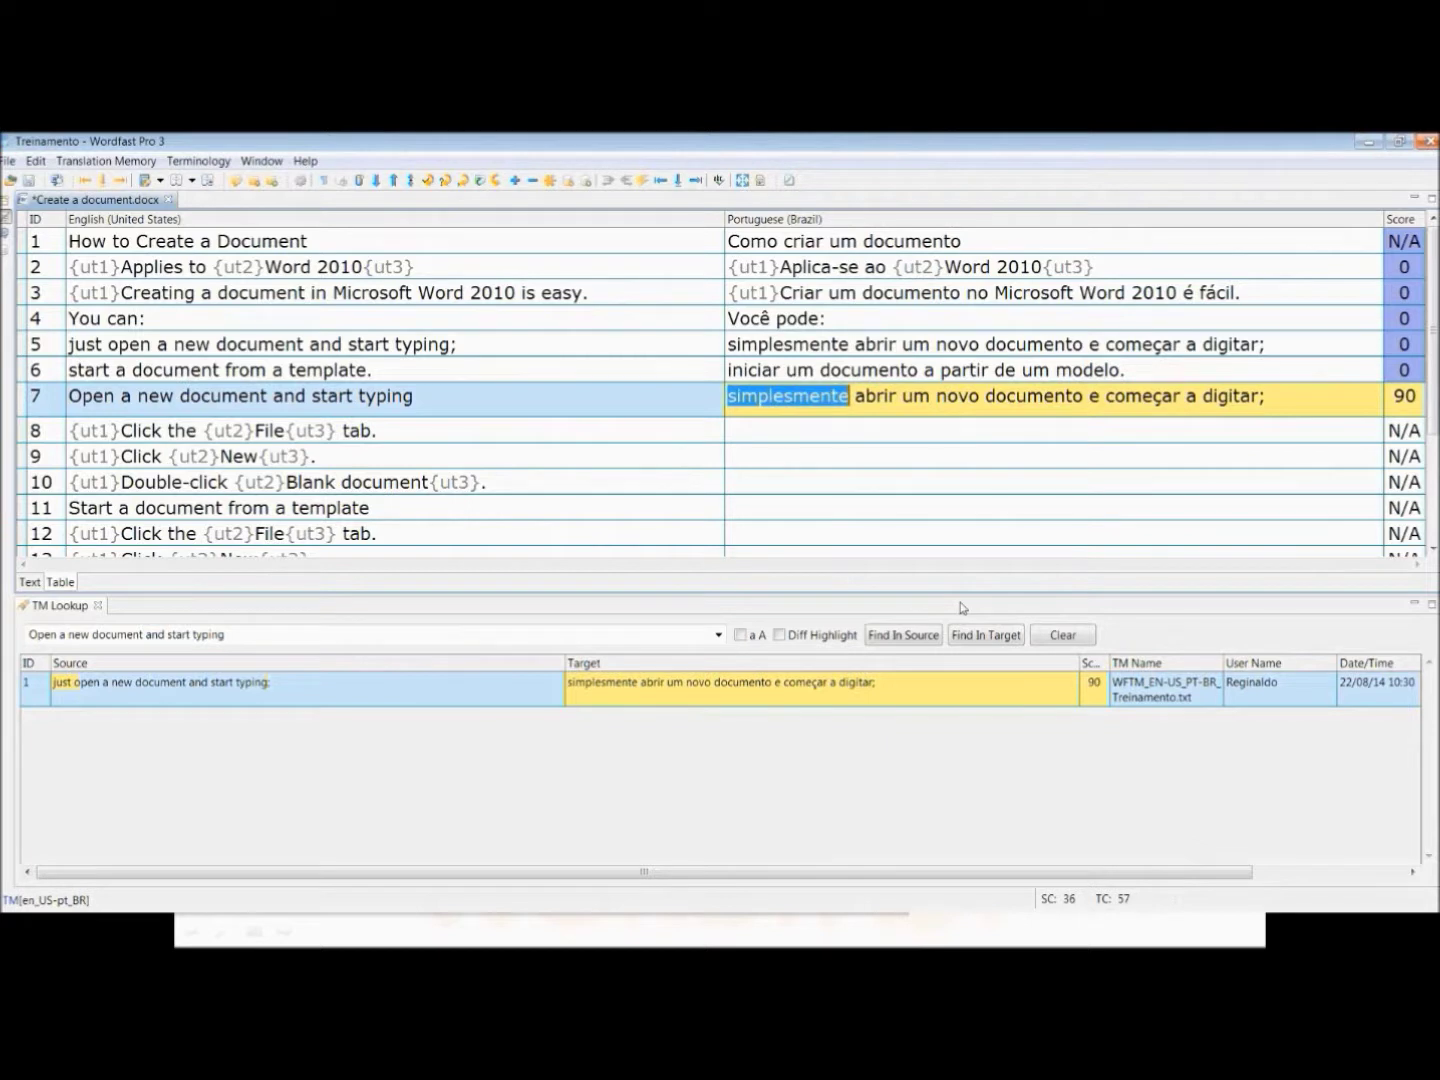
{"action": "key", "text": "BackSpace"}
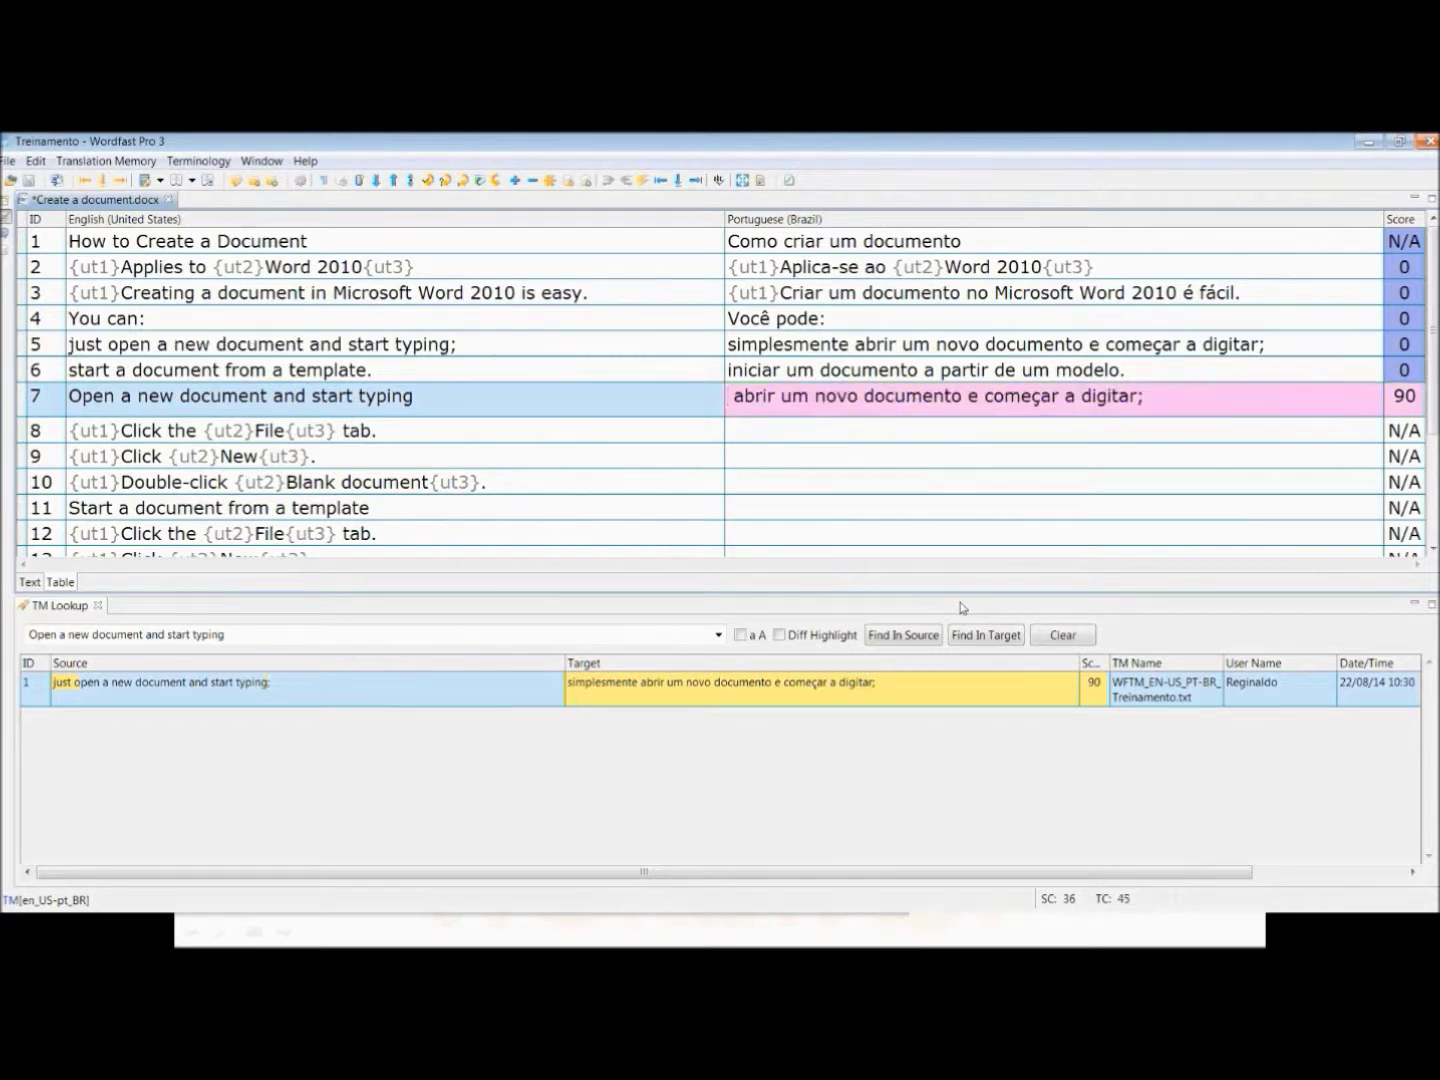
{"action": "key", "text": "Delete"}
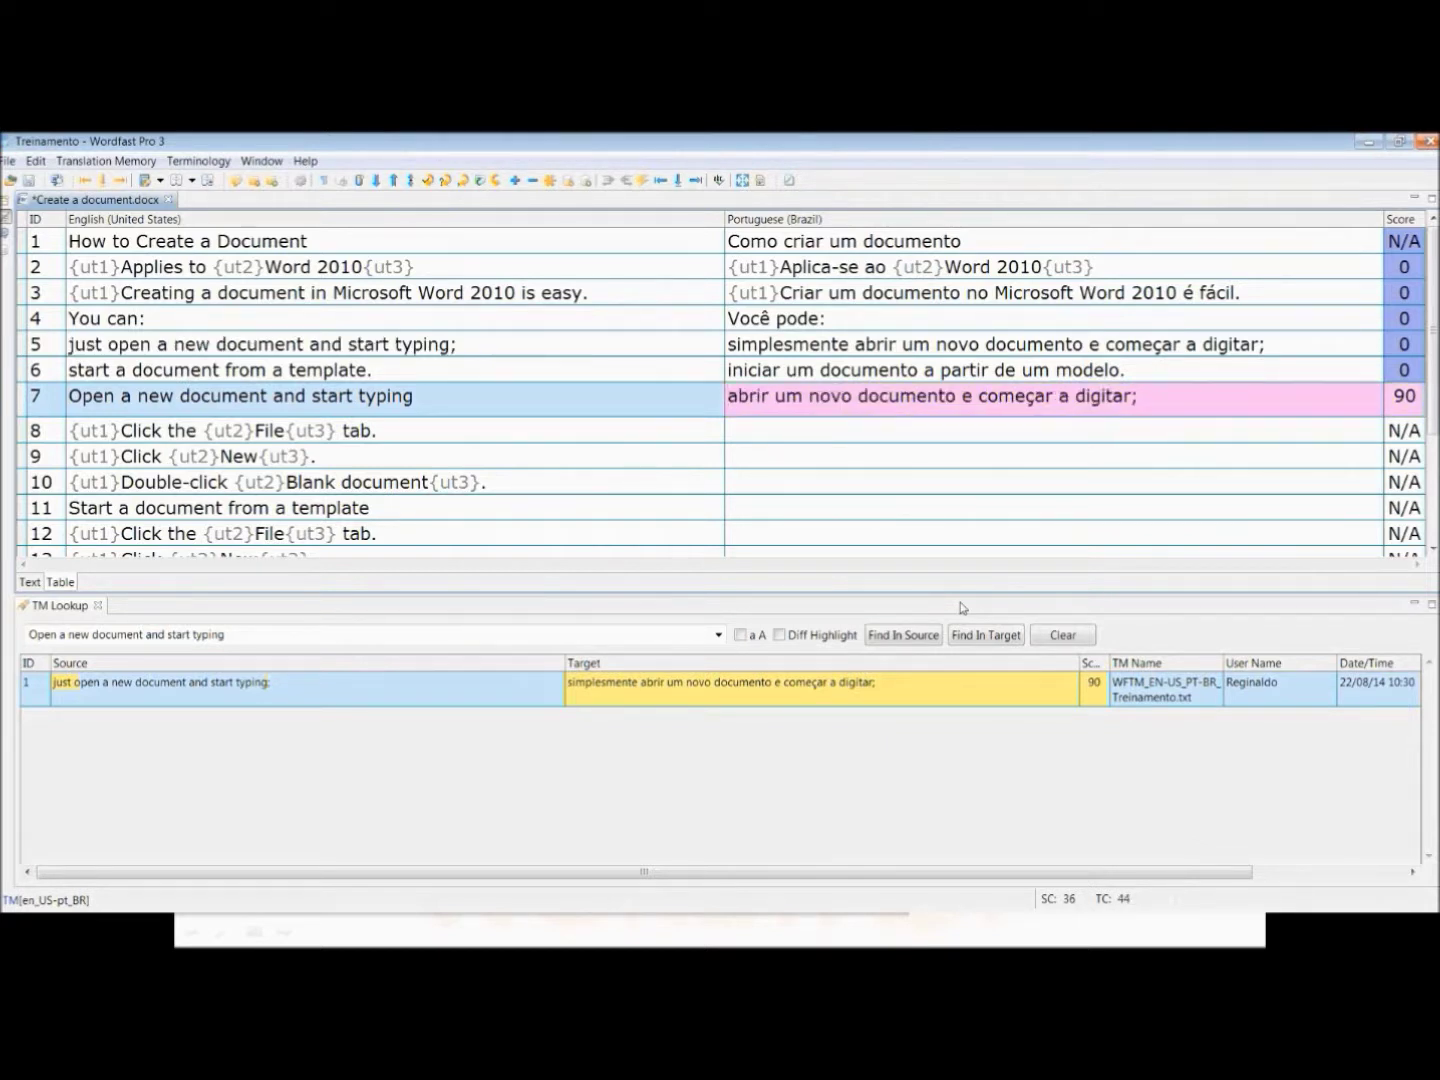
{"action": "key", "text": "ctrl+shift+Right"}
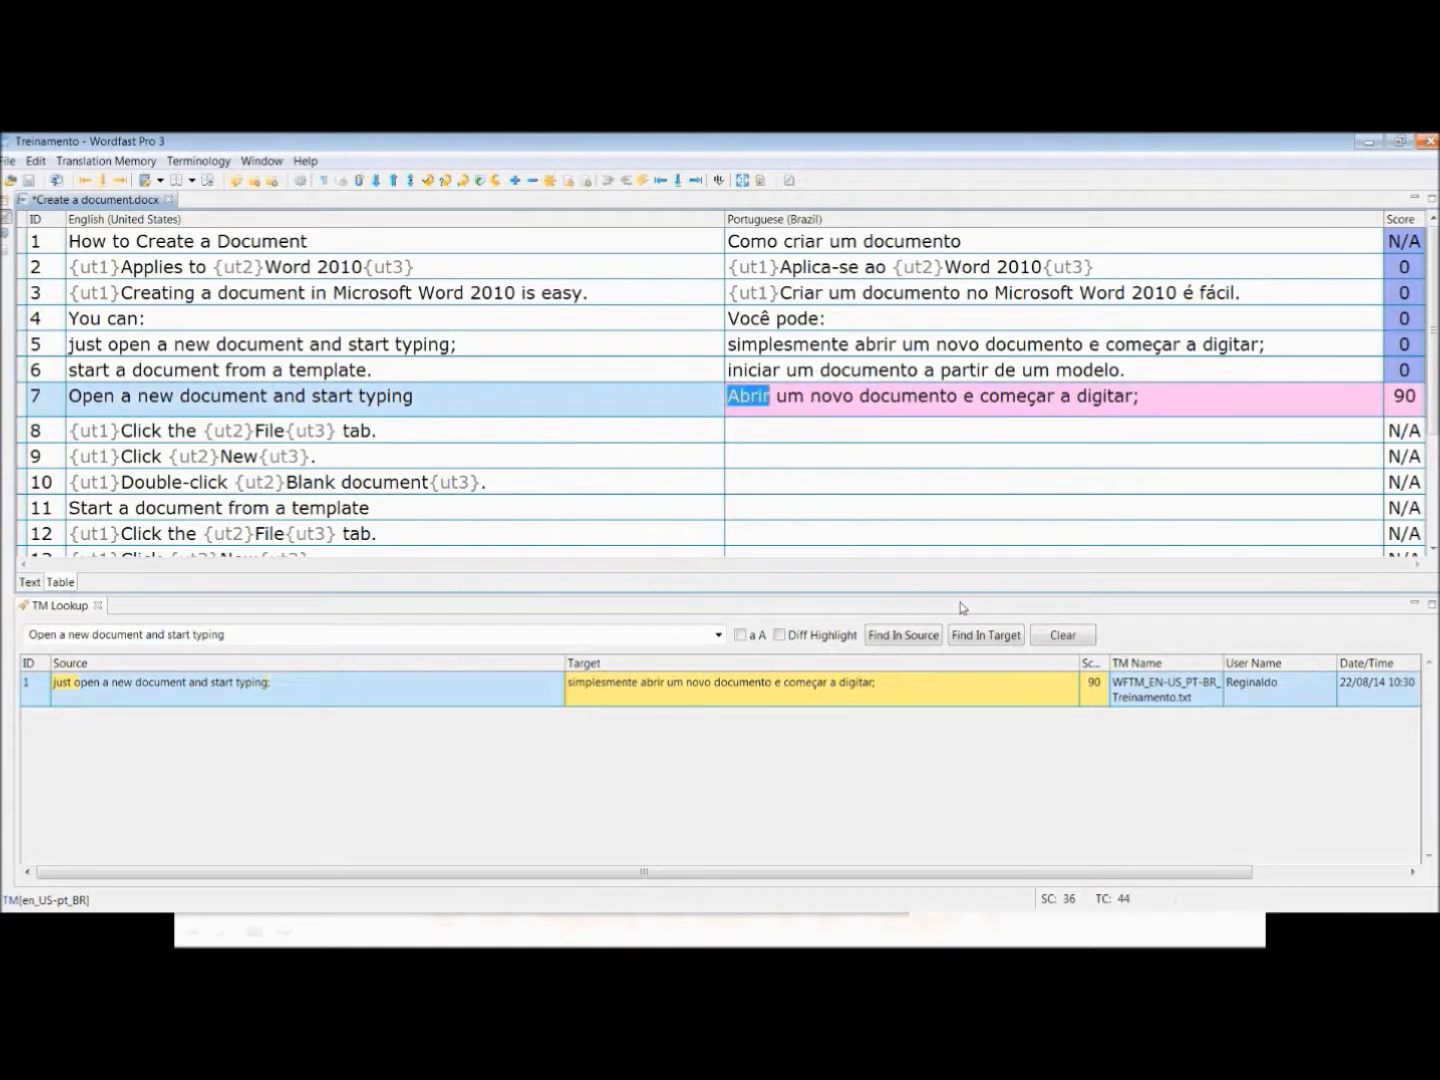
{"action": "key", "text": "shift+F3"}
{"action": "key", "text": "BackSpace"}
{"action": "key", "text": "alt+Down"}
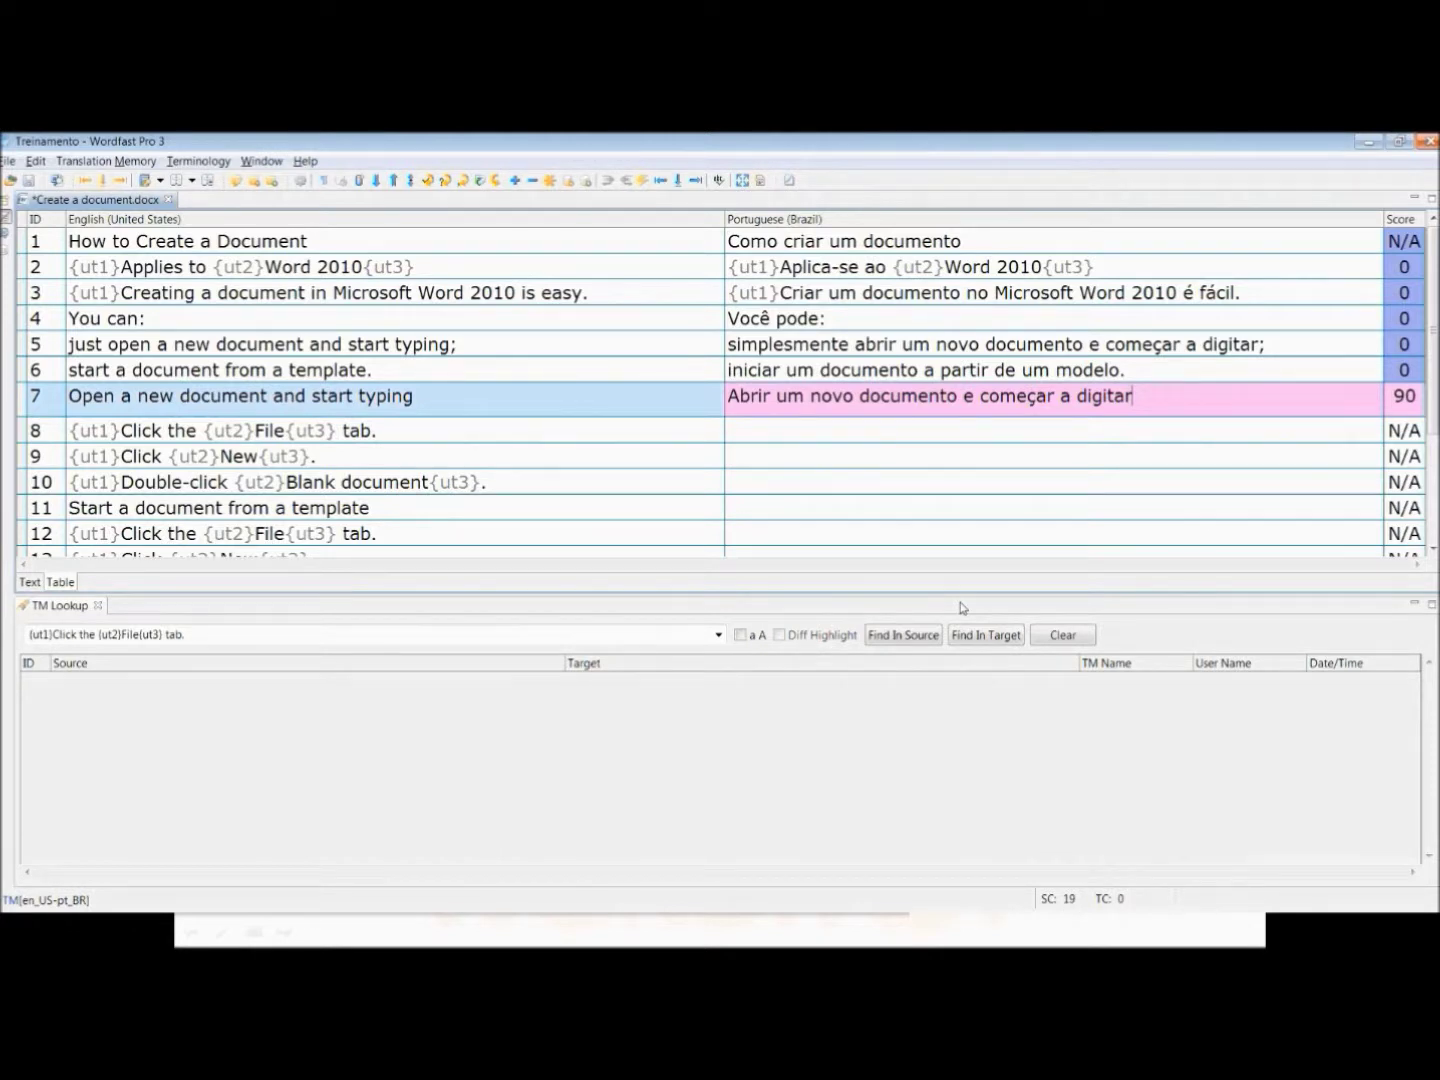
{"action": "key", "text": "alt+Down"}
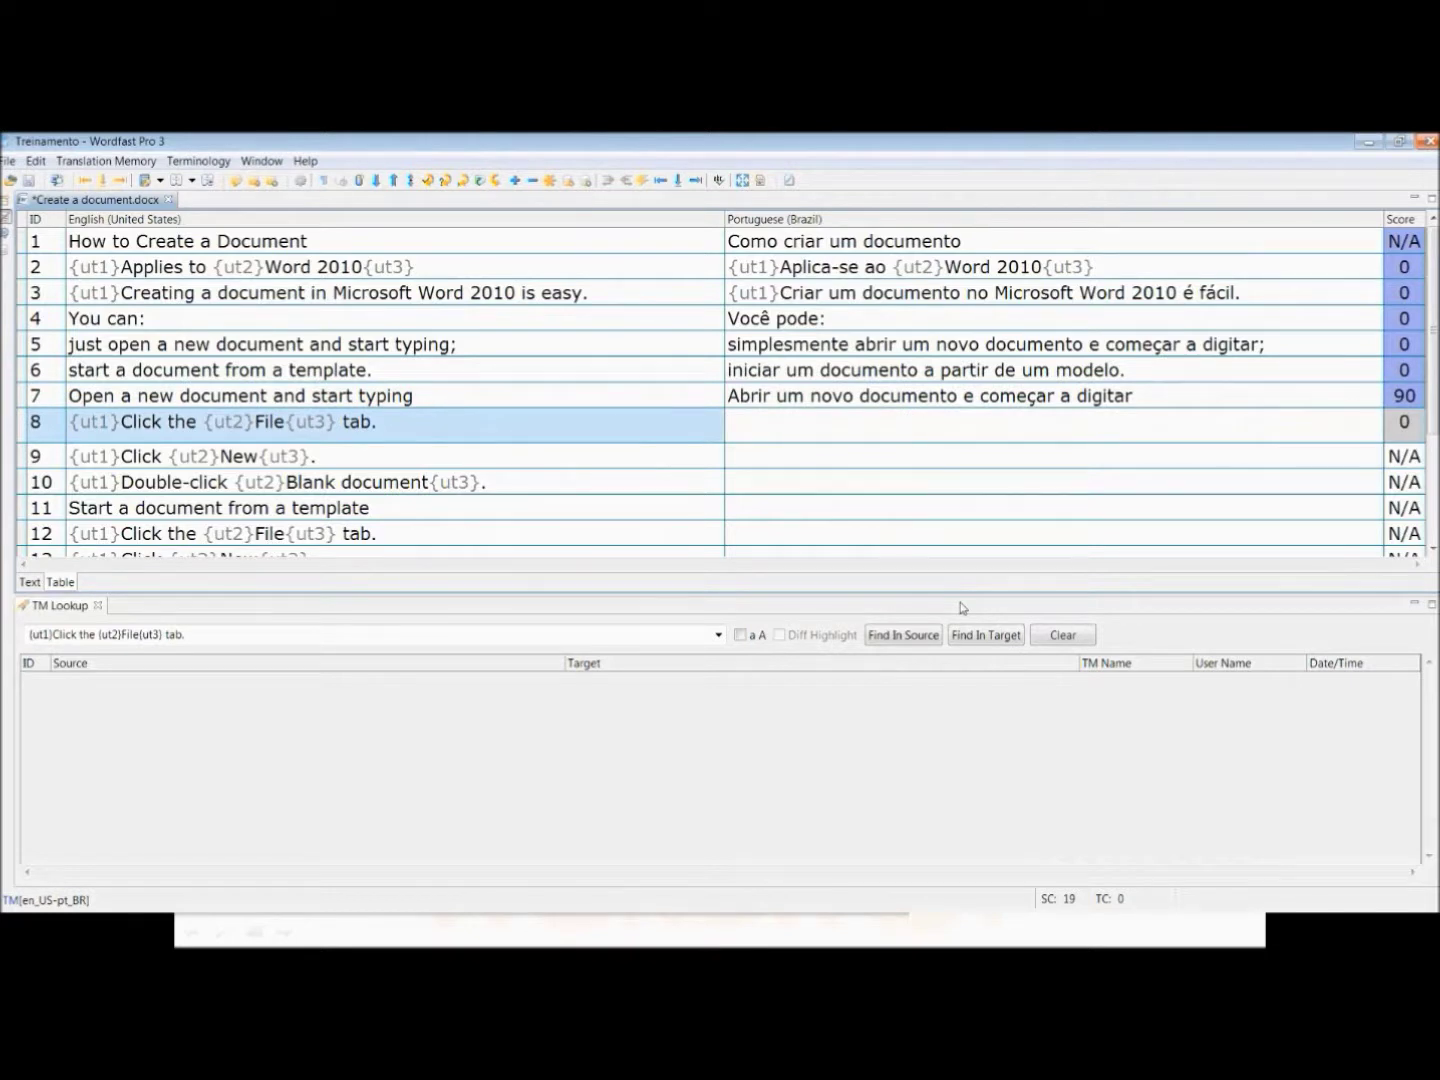
- Translate segment 8 as "Clique na guia Arquivo.", placing {ut1} before "Clique" and {ut2} and {ut3} around "Arquivo"
{"action": "key", "text": "ctrl+alt+Down"}
{"action": "type", "text": "C"}
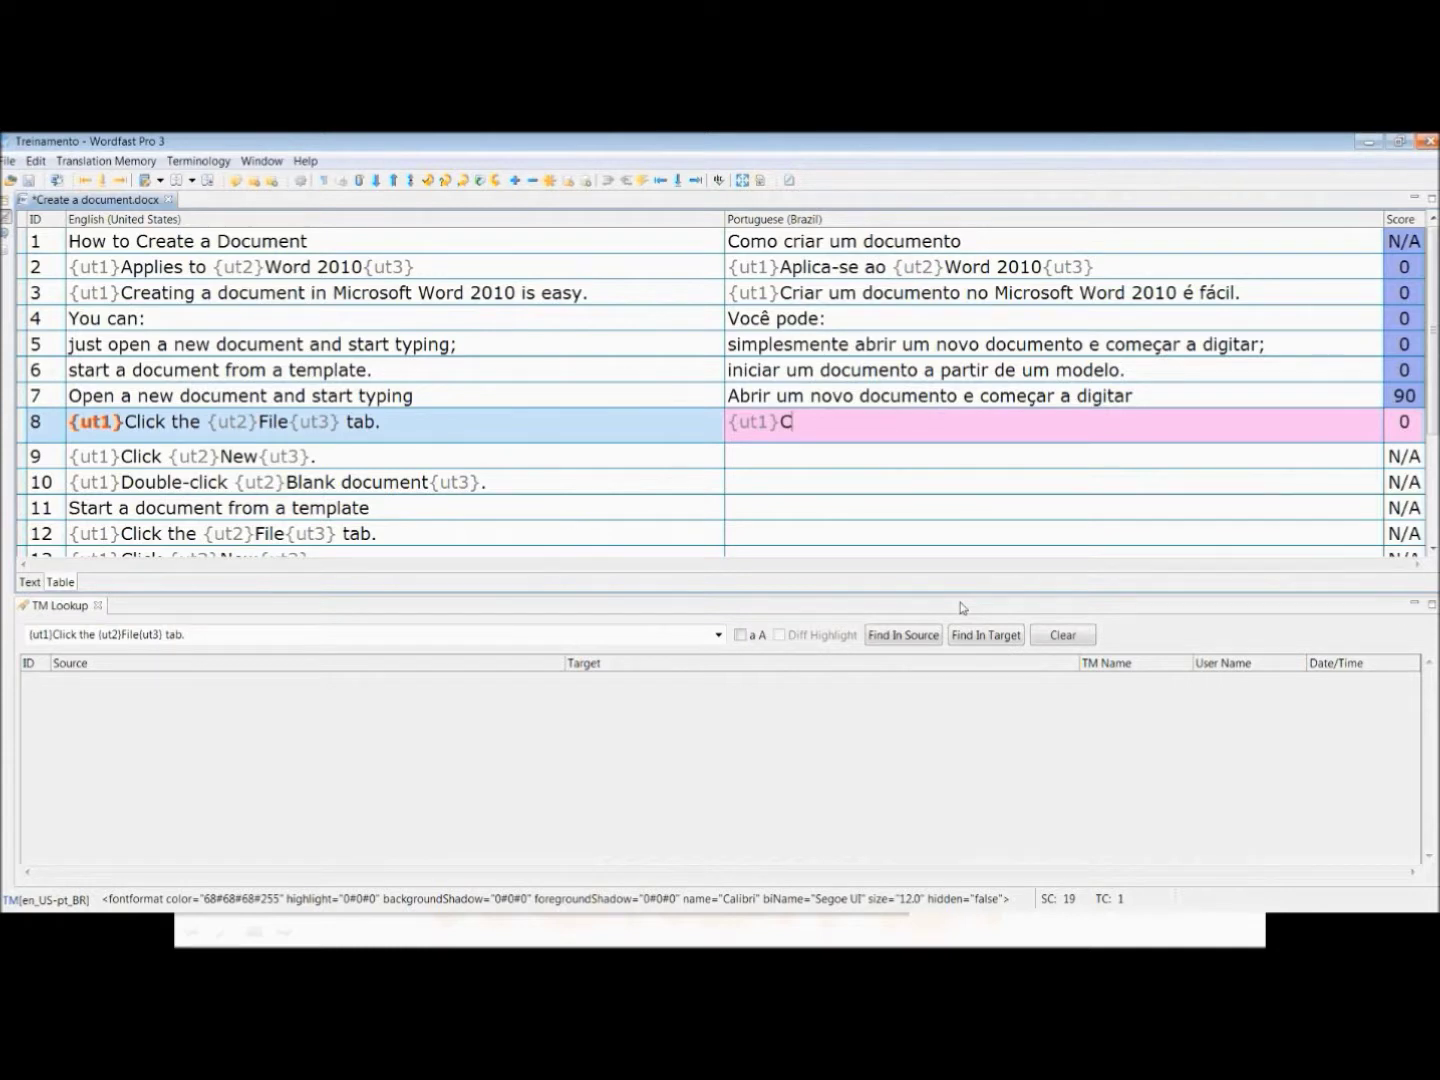
{"action": "type", "text": "lique na"}
{"action": "key", "text": "ctrl+alt+Down"}
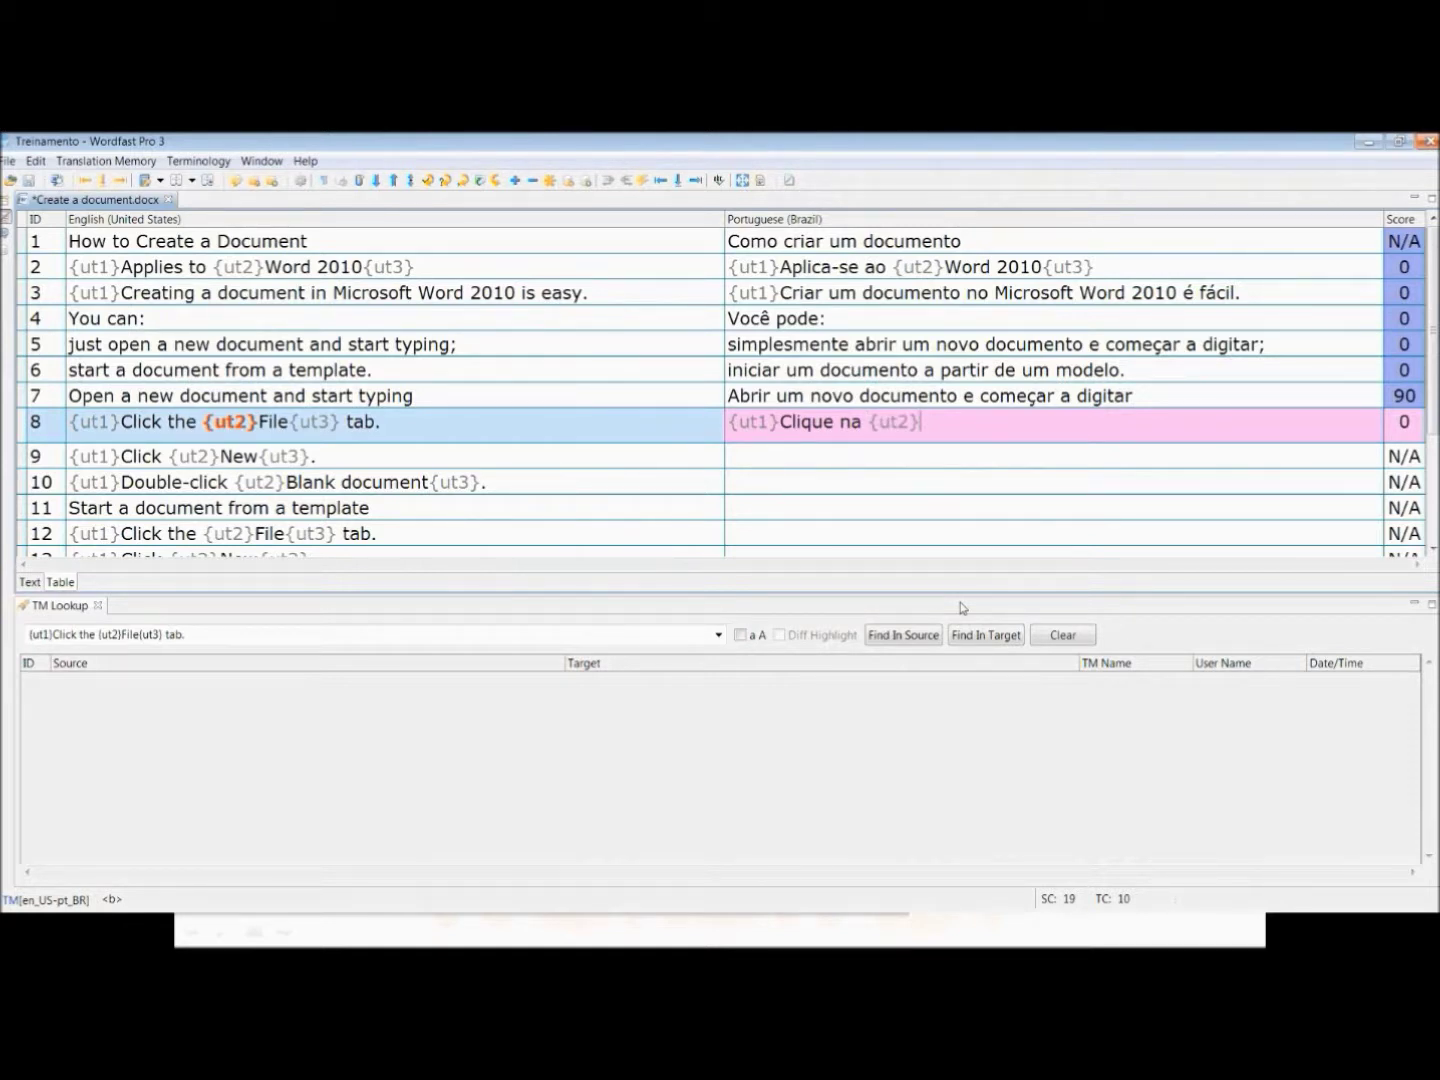
{"action": "key", "text": "Left"}
{"action": "type", "text": "guia"}
{"action": "key", "text": "End"}
{"action": "type", "text": "A"}
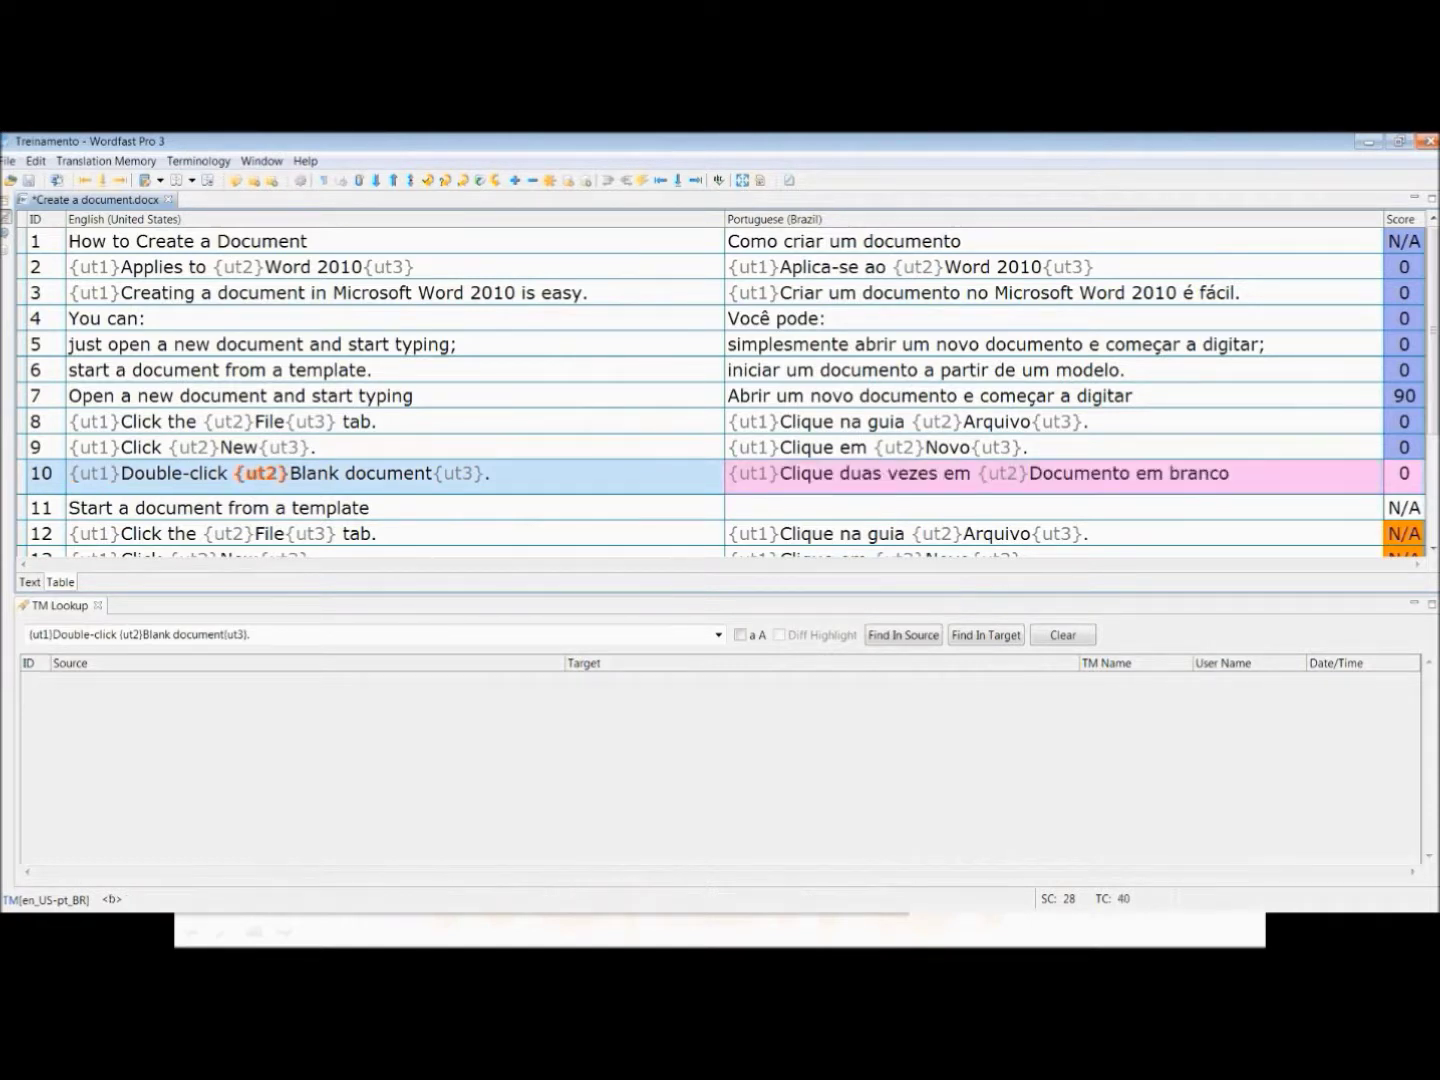
- Store segment 10, open segment 11 and capitalize "Iniciar" in its suggested fuzzy-match translation
{"action": "key", "text": "alt+Down"}
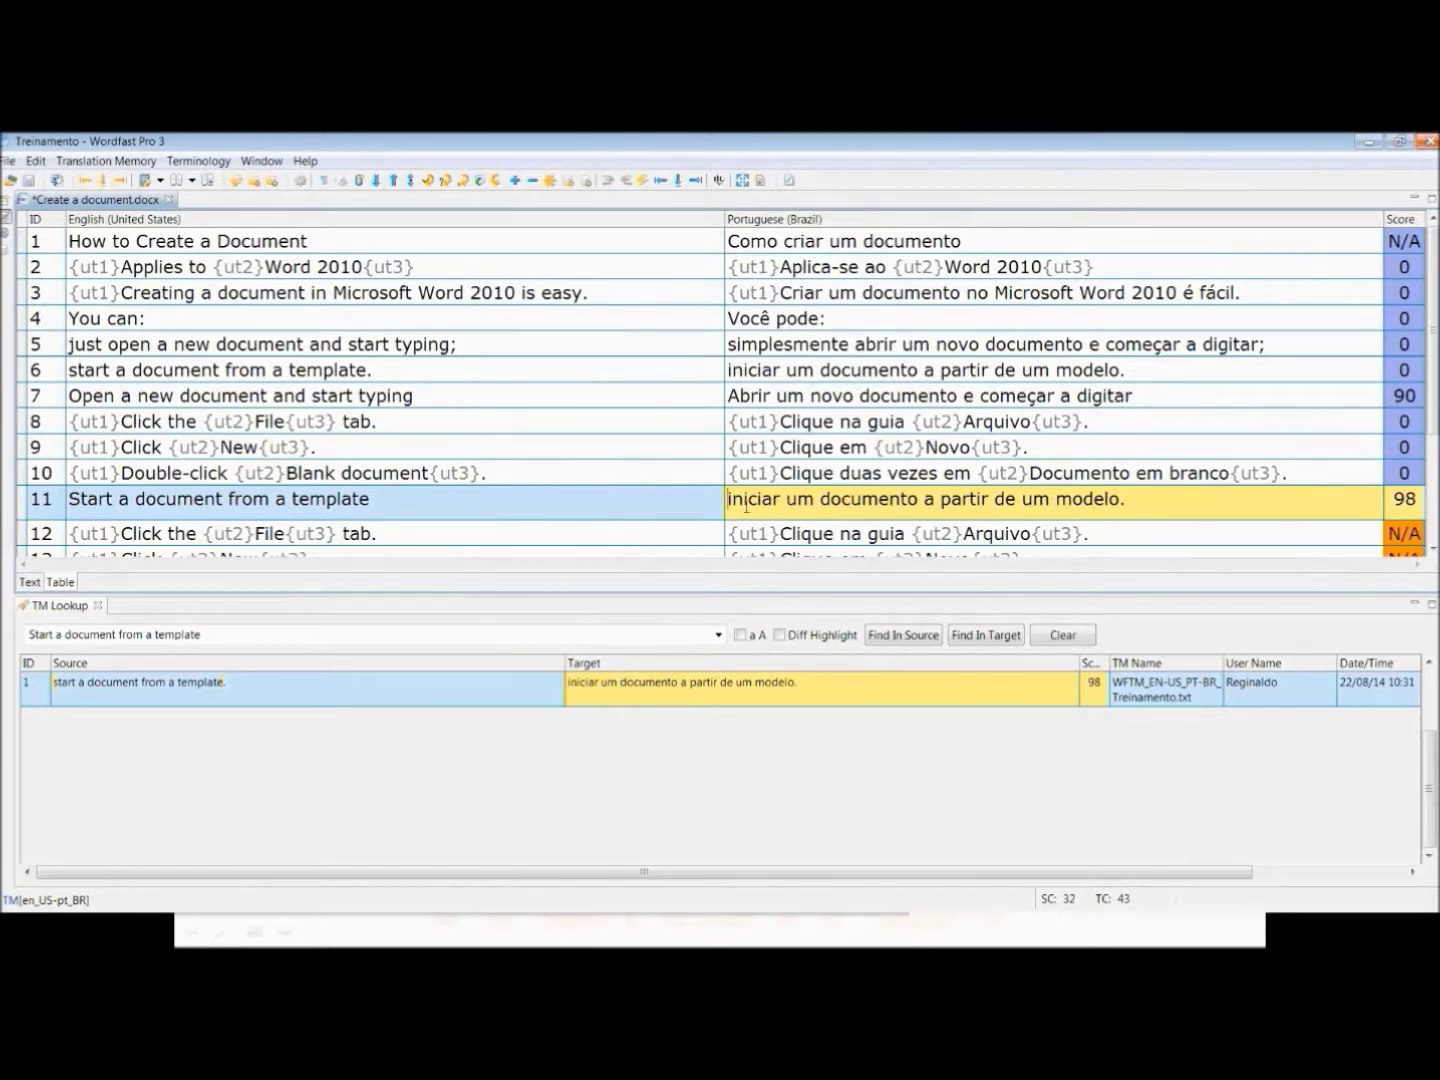
{"action": "mouse_move", "coordinate": [57, 694]}
{"action": "key", "text": "shift+F3"}
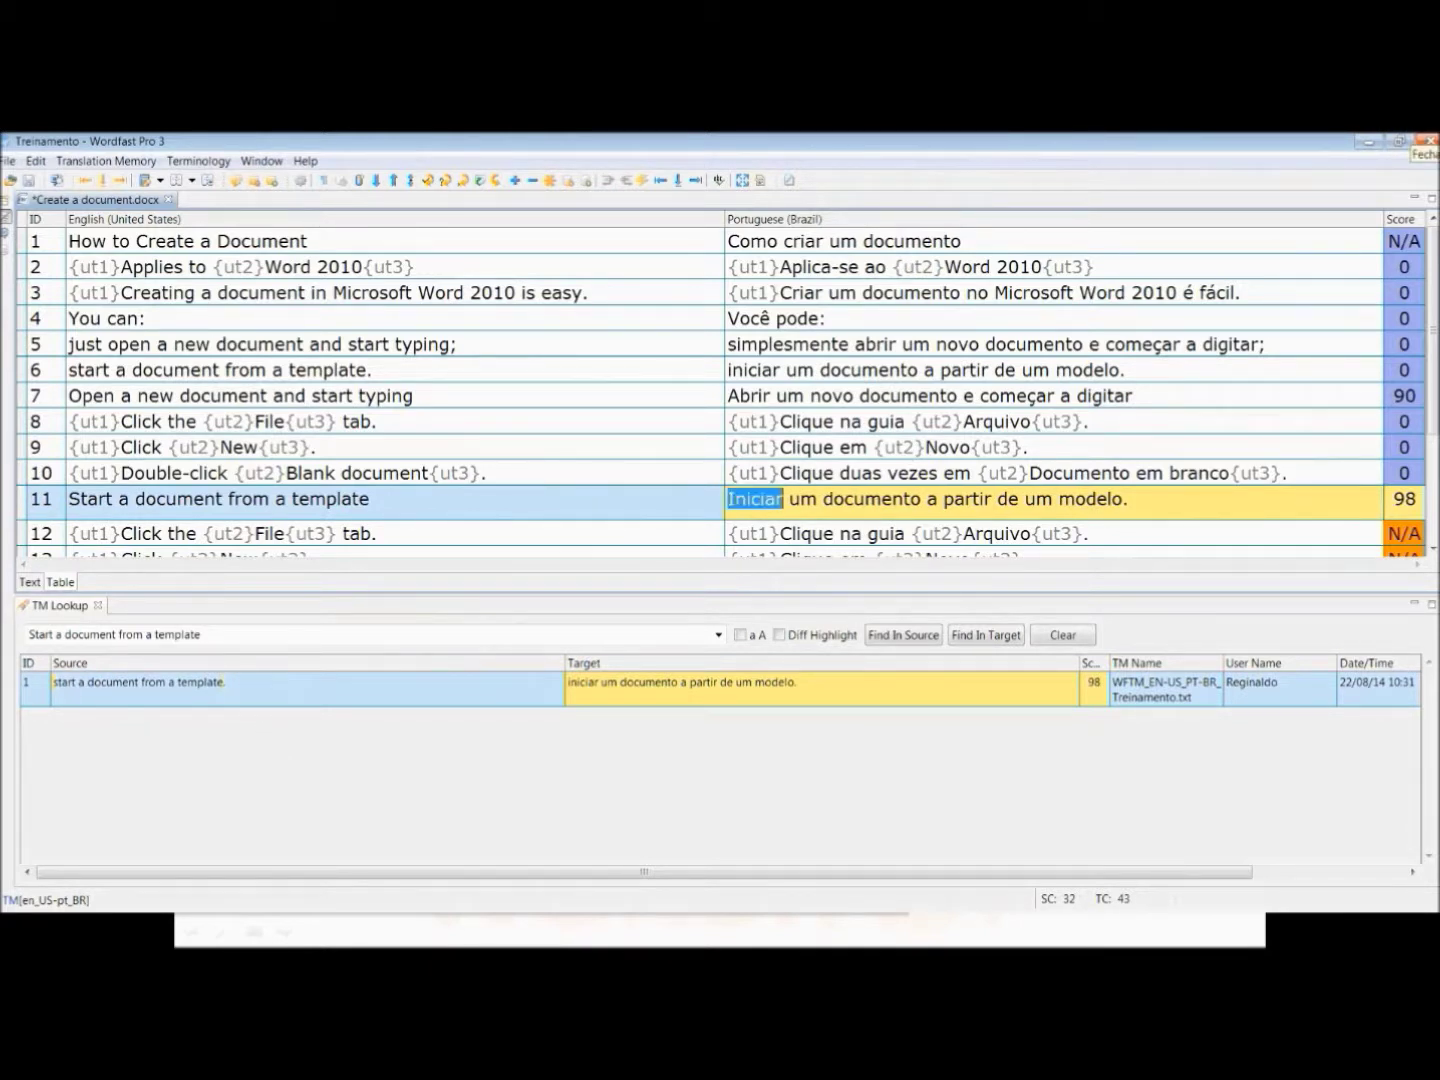
- Remove the final period from segment 11's translation and store segments 11 to 13, keeping the exact matches proposed for 12 and 13
{"action": "key", "text": "End"}
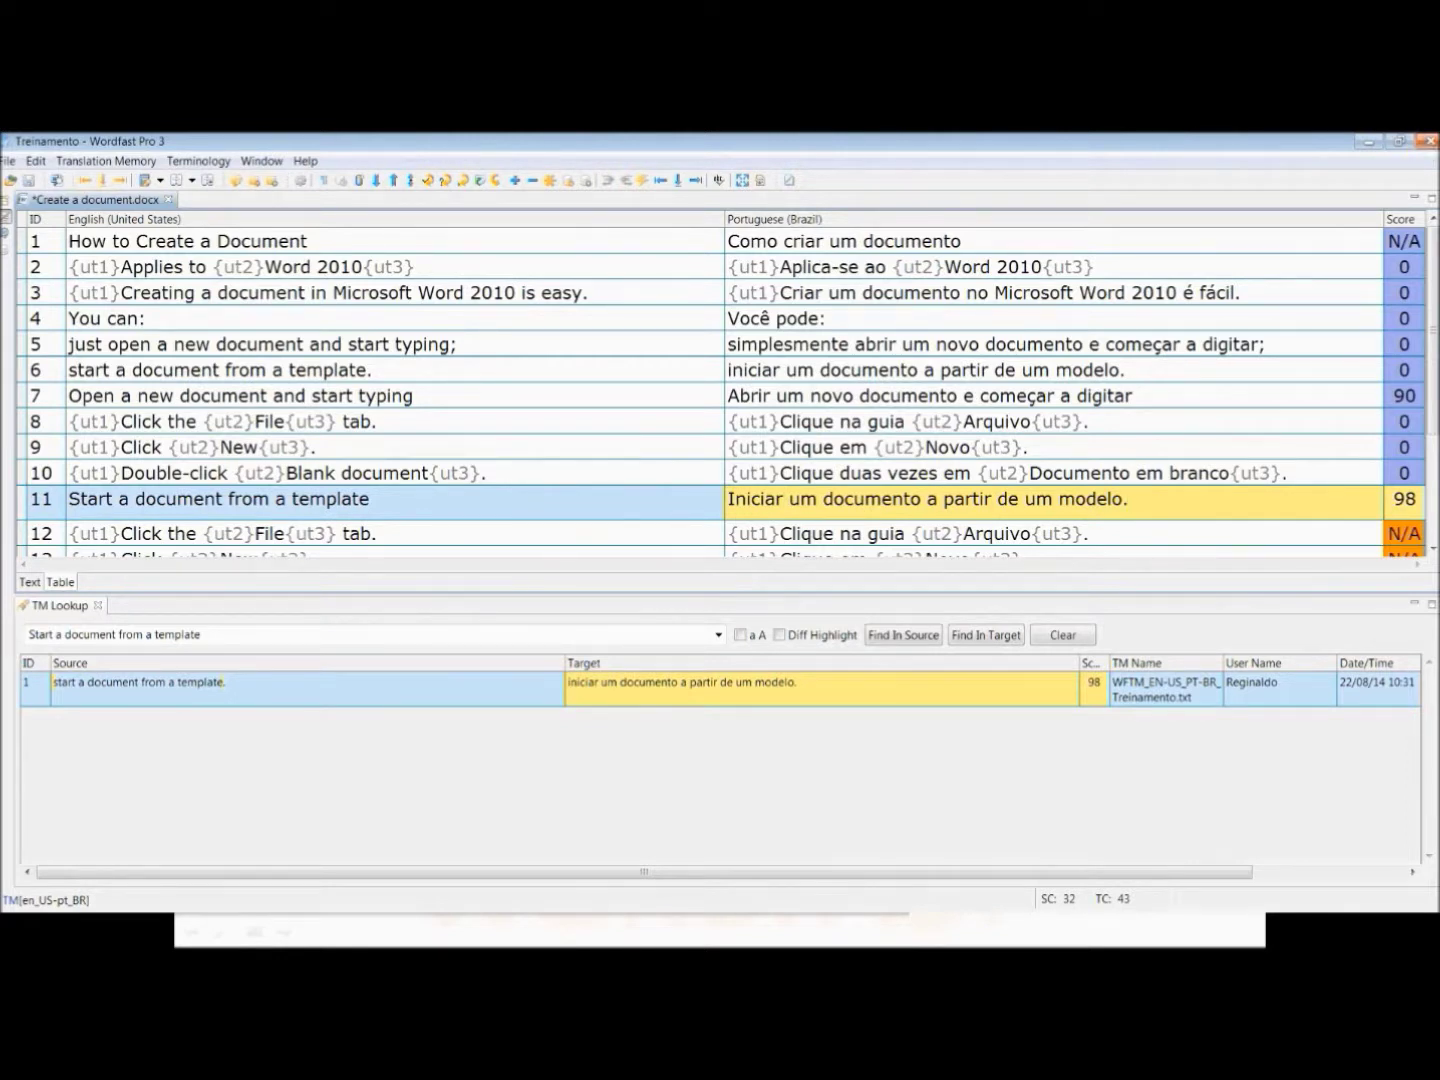
{"action": "key", "text": "BackSpace"}
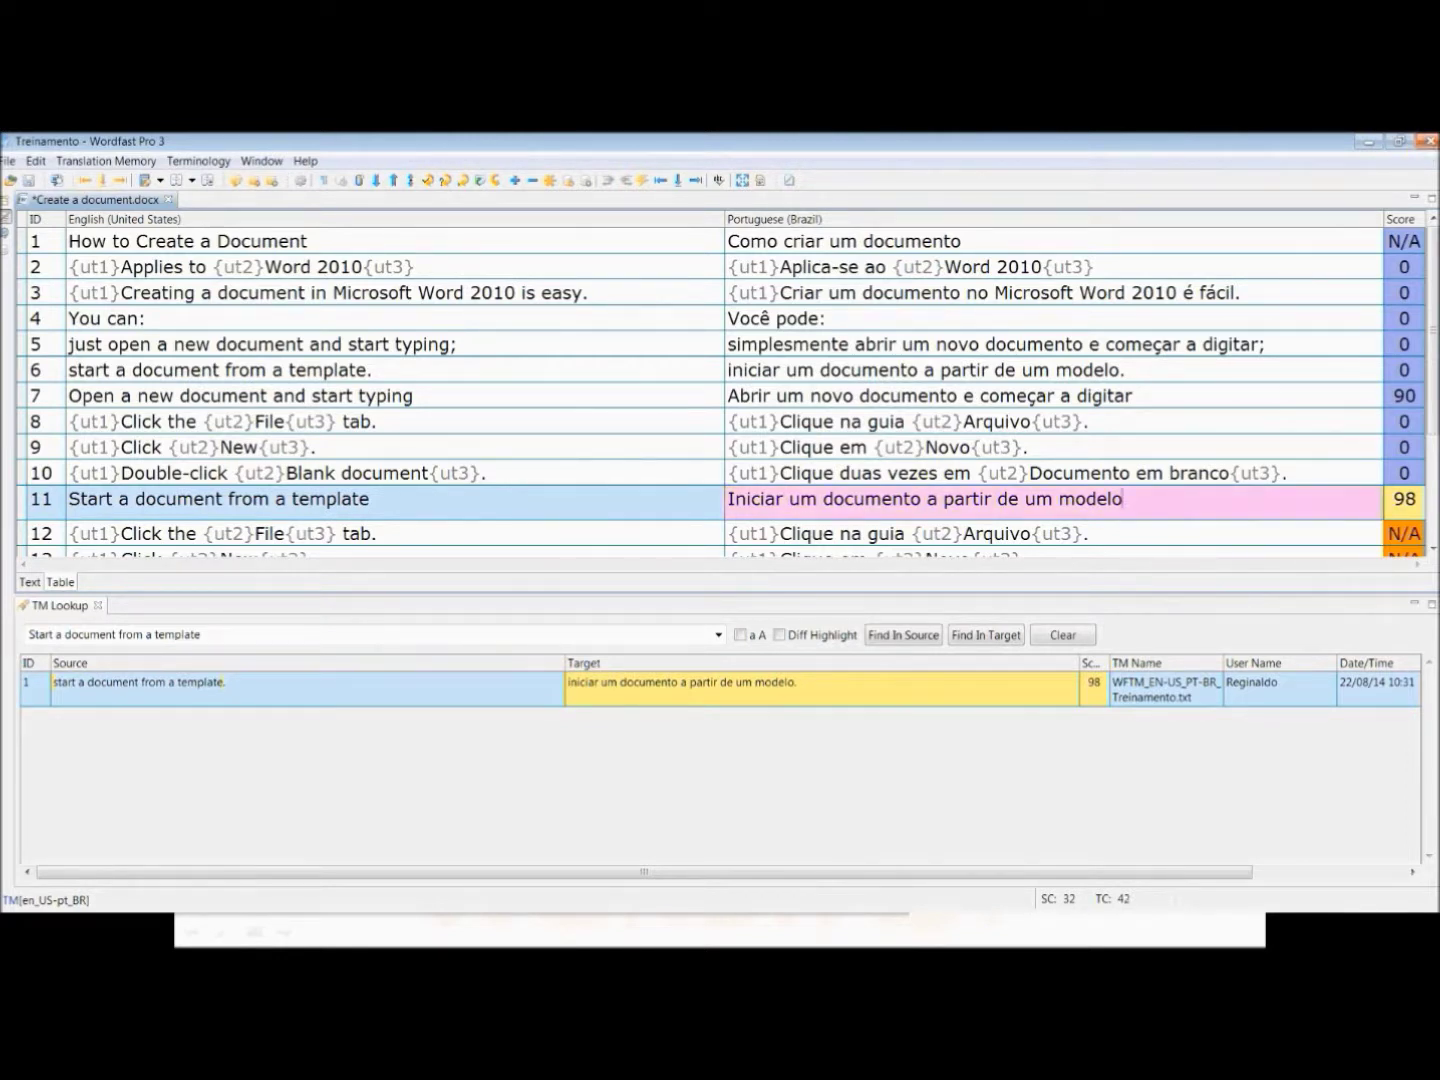
{"action": "key", "text": "alt+Down"}
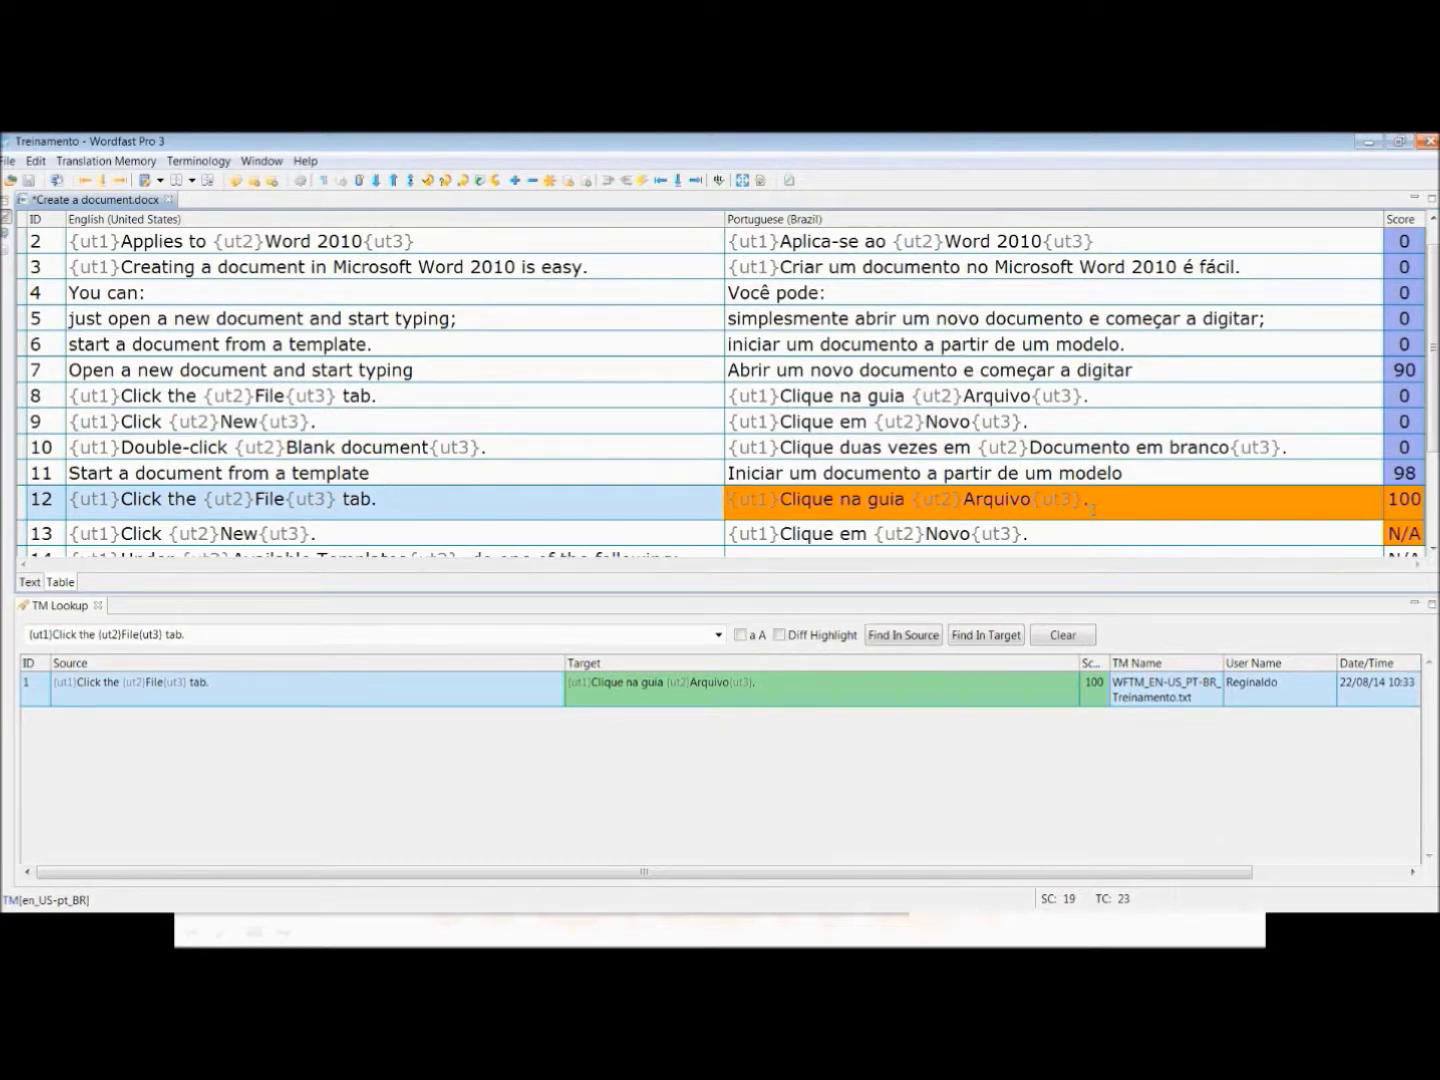
{"action": "key", "text": "alt+Down"}
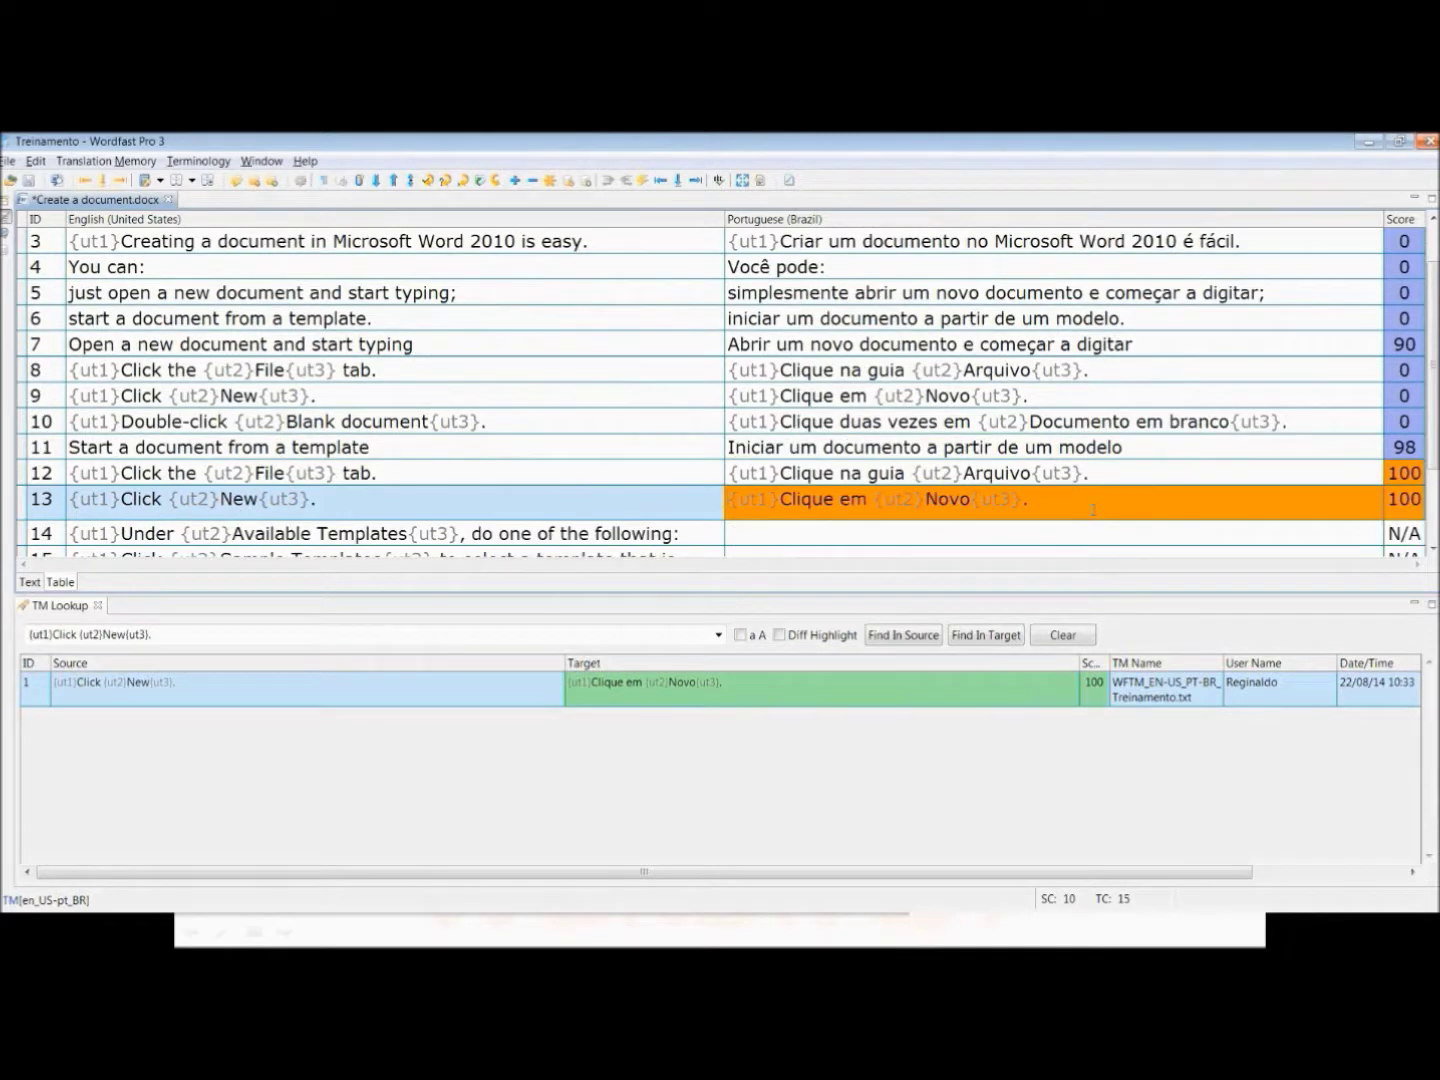
{"action": "key", "text": "alt+Down"}
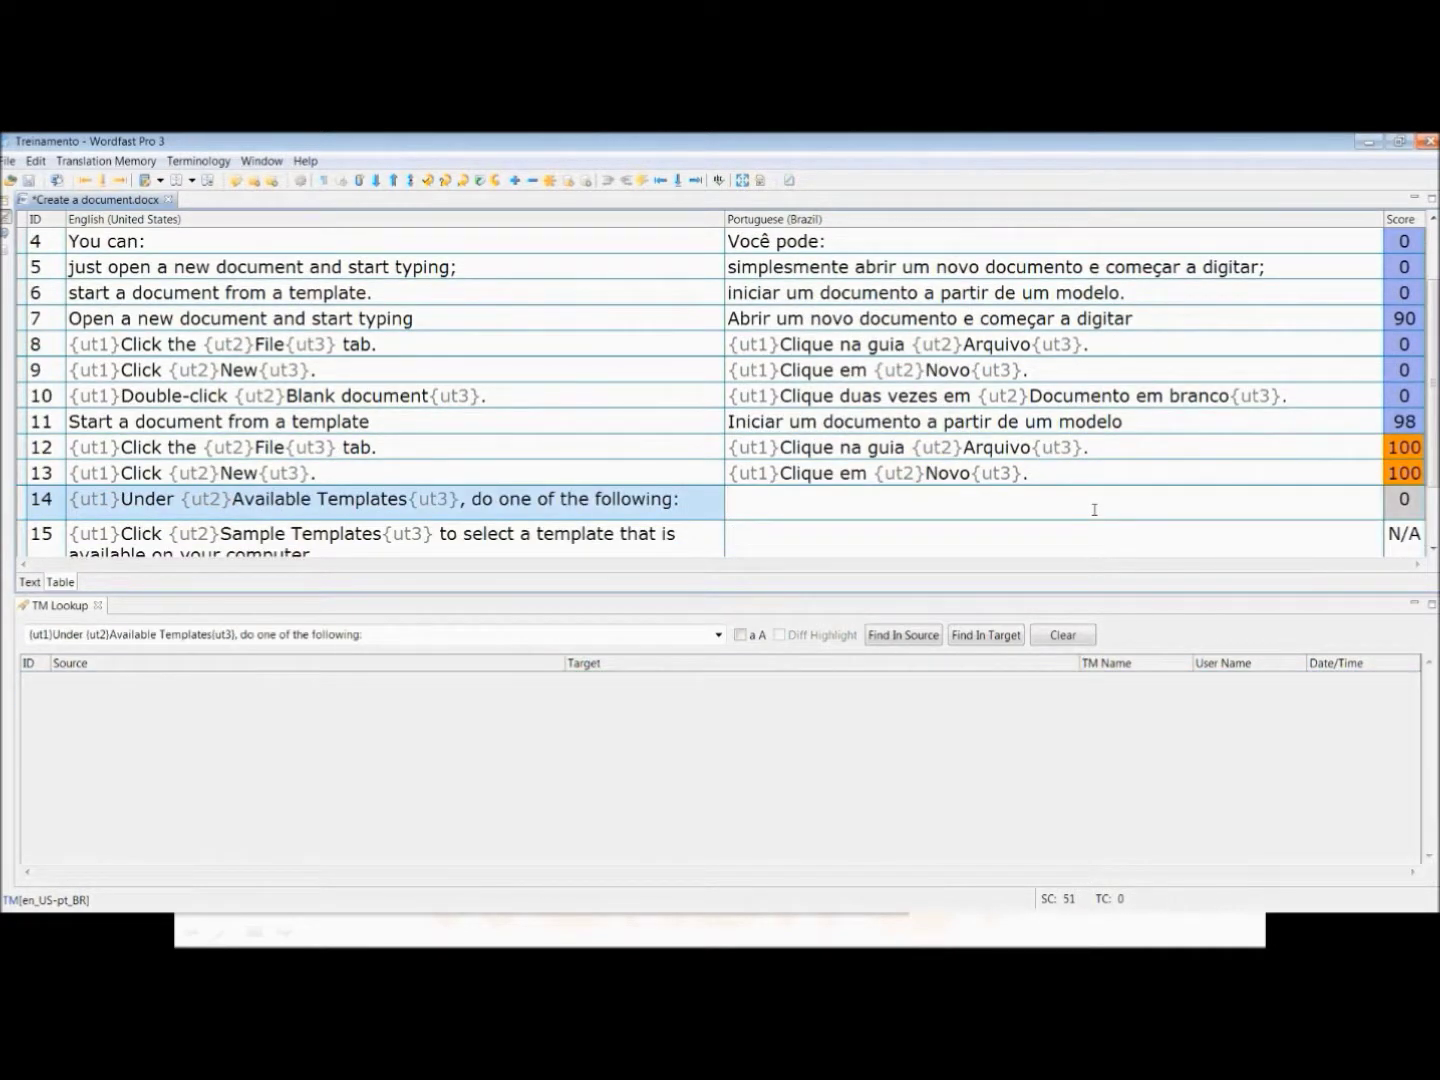
- Translate segment 14 as "{ut1}Em {ut2}Modelos disponíveis{ut3}, siga um destes procedimentos:", transferring the tags from the source, and store it
{"action": "key", "text": "ctrl+alt+Right"}
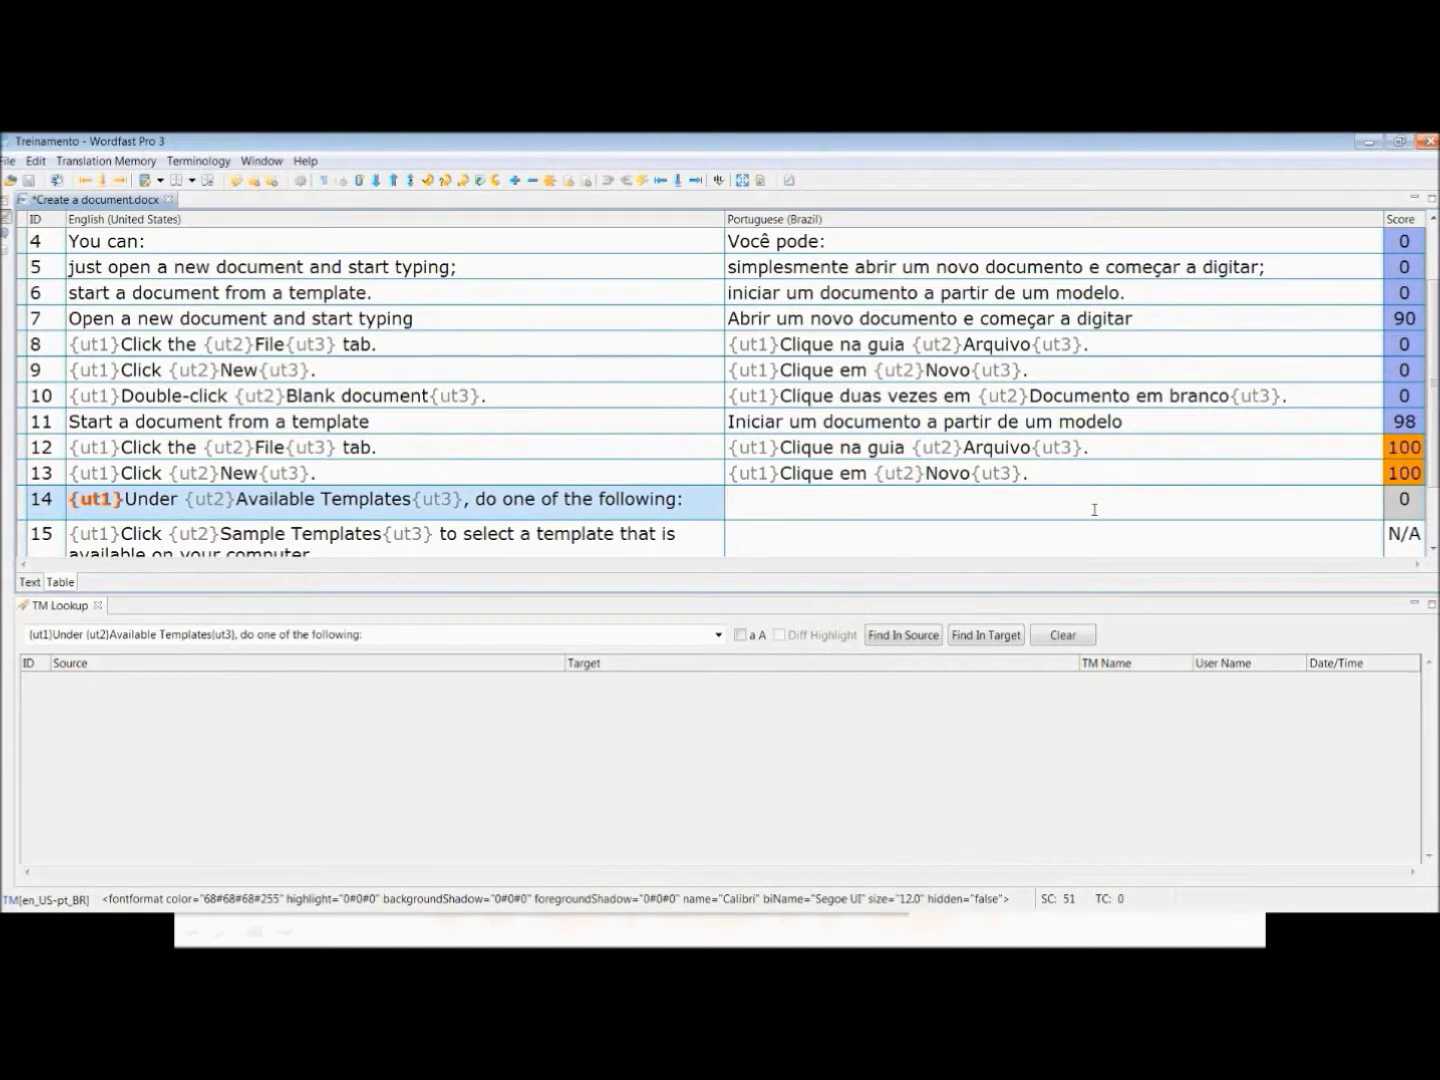
{"action": "key", "text": "ctrl+alt+Down"}
{"action": "type", "text": "Em"}
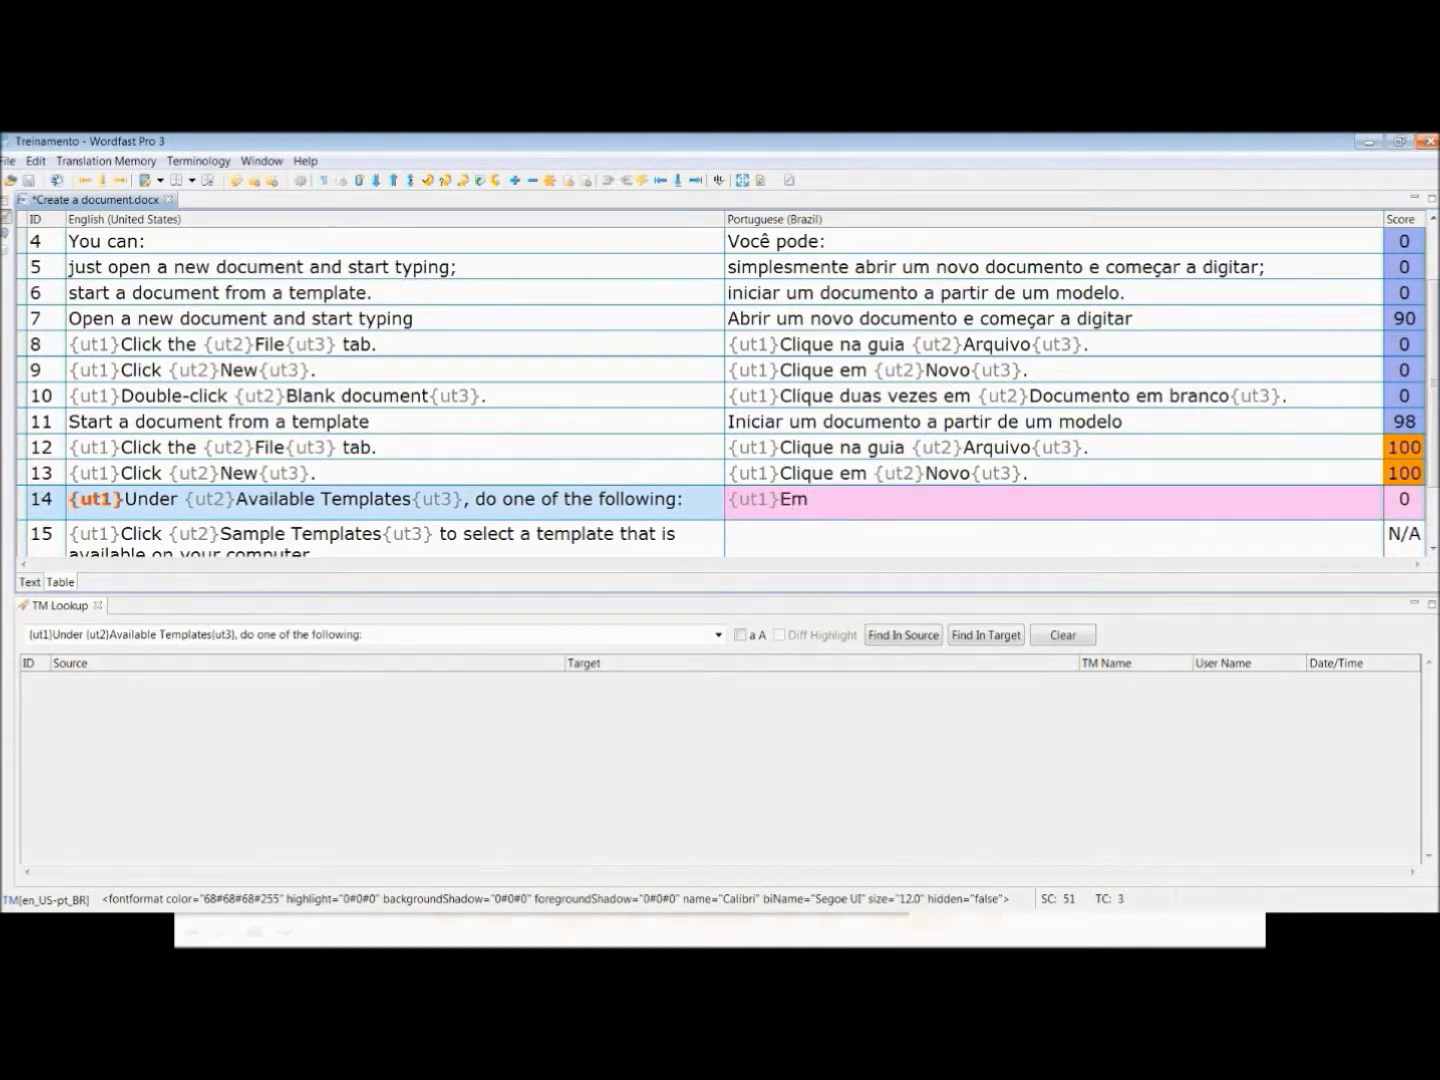
{"action": "key", "text": "ctrl+alt+Right"}
{"action": "key", "text": "ctrl+alt+Down"}
{"action": "type", "text": "Modelos disponíveis"}
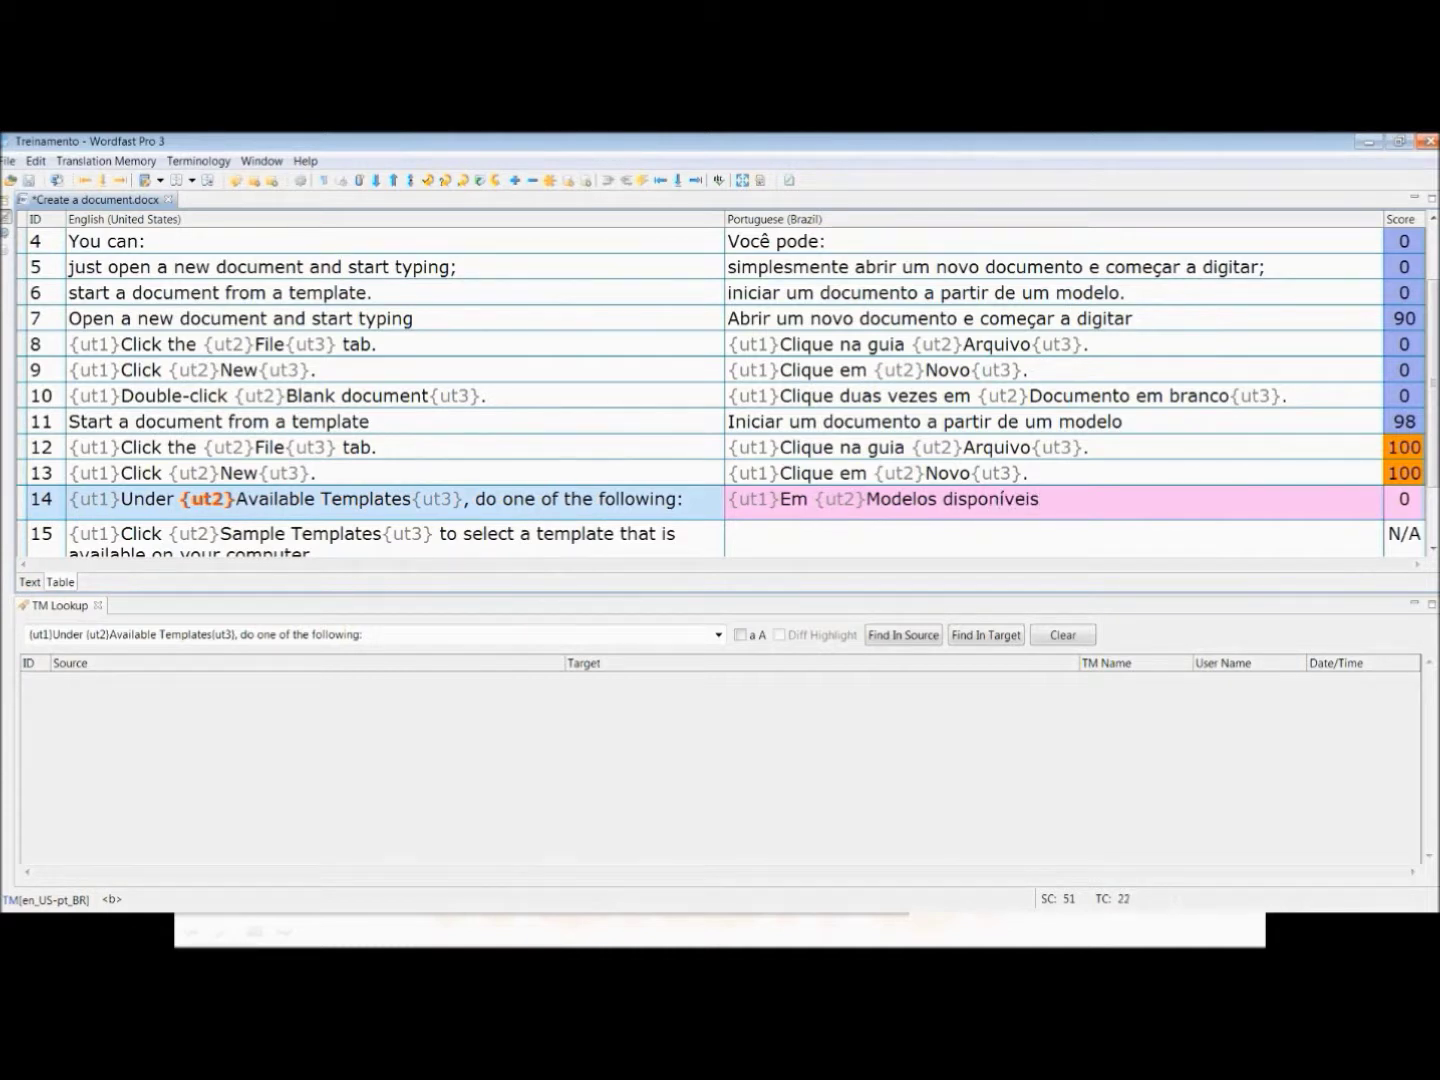
{"action": "key", "text": "ctrl+alt+Right"}
{"action": "key", "text": "ctrl+alt+Down"}
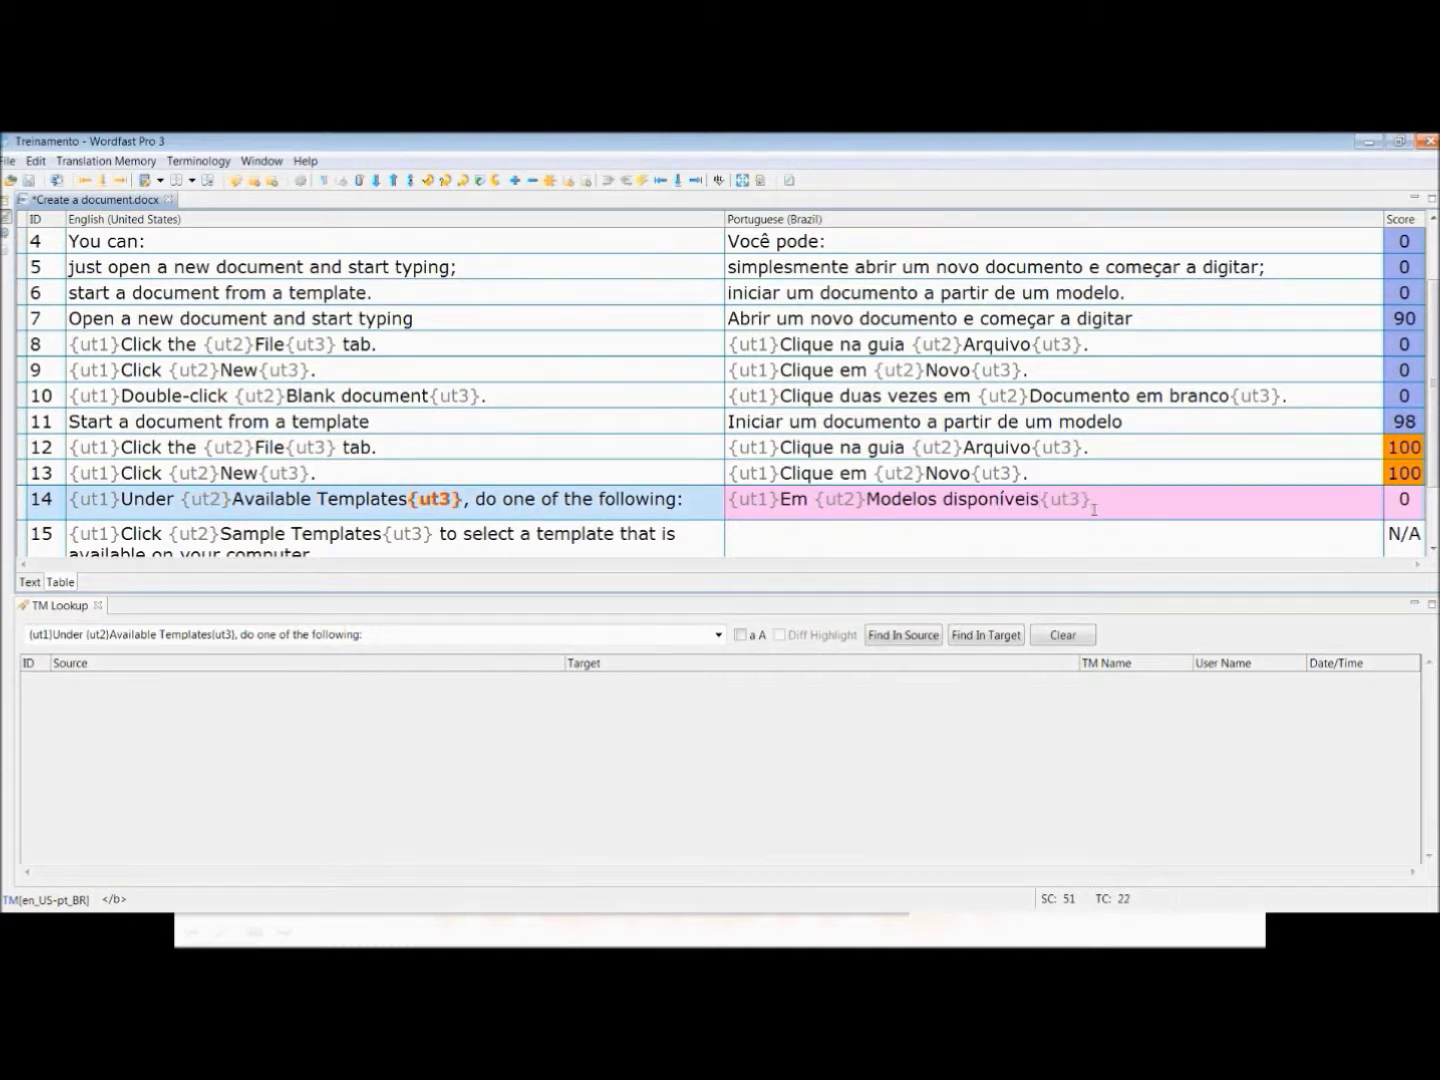
{"action": "type", "text": ", siga um destes procedimentos:"}
{"action": "key", "text": "alt+Down"}
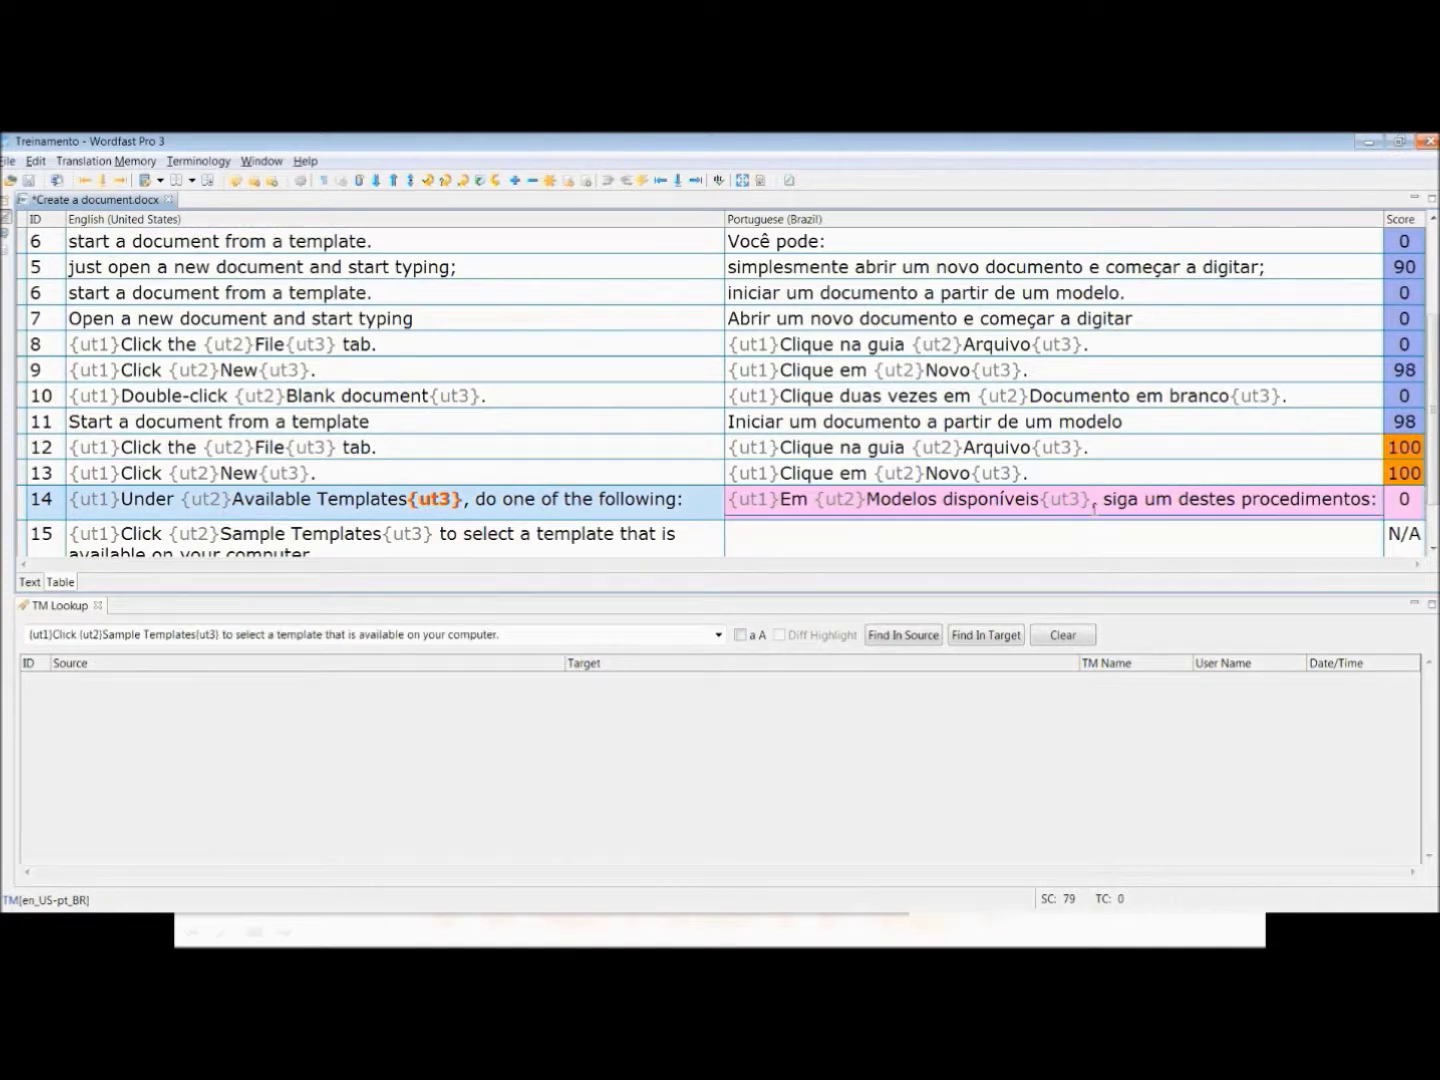
- Begin segment 15's translation with "{ut1}Clique em {ut2}Documentos de Exemplo{ut3}", transferring the three tags from the source
{"action": "key", "text": "ctrl+alt+Down"}
{"action": "type", "text": "C"}
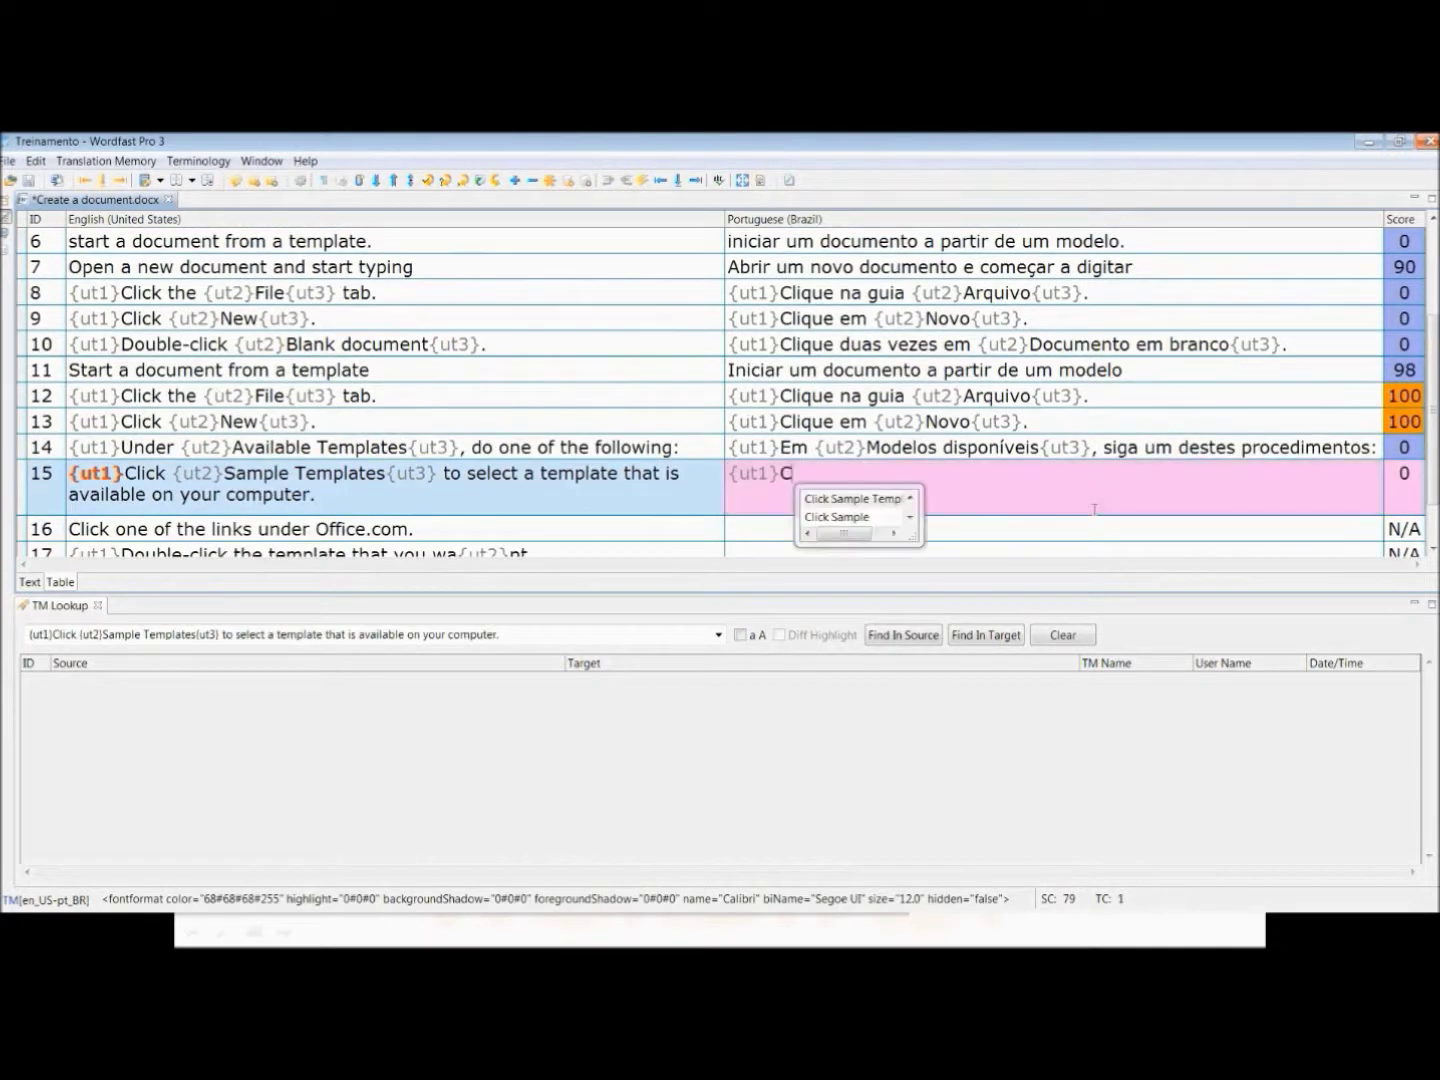
{"action": "type", "text": "lique em"}
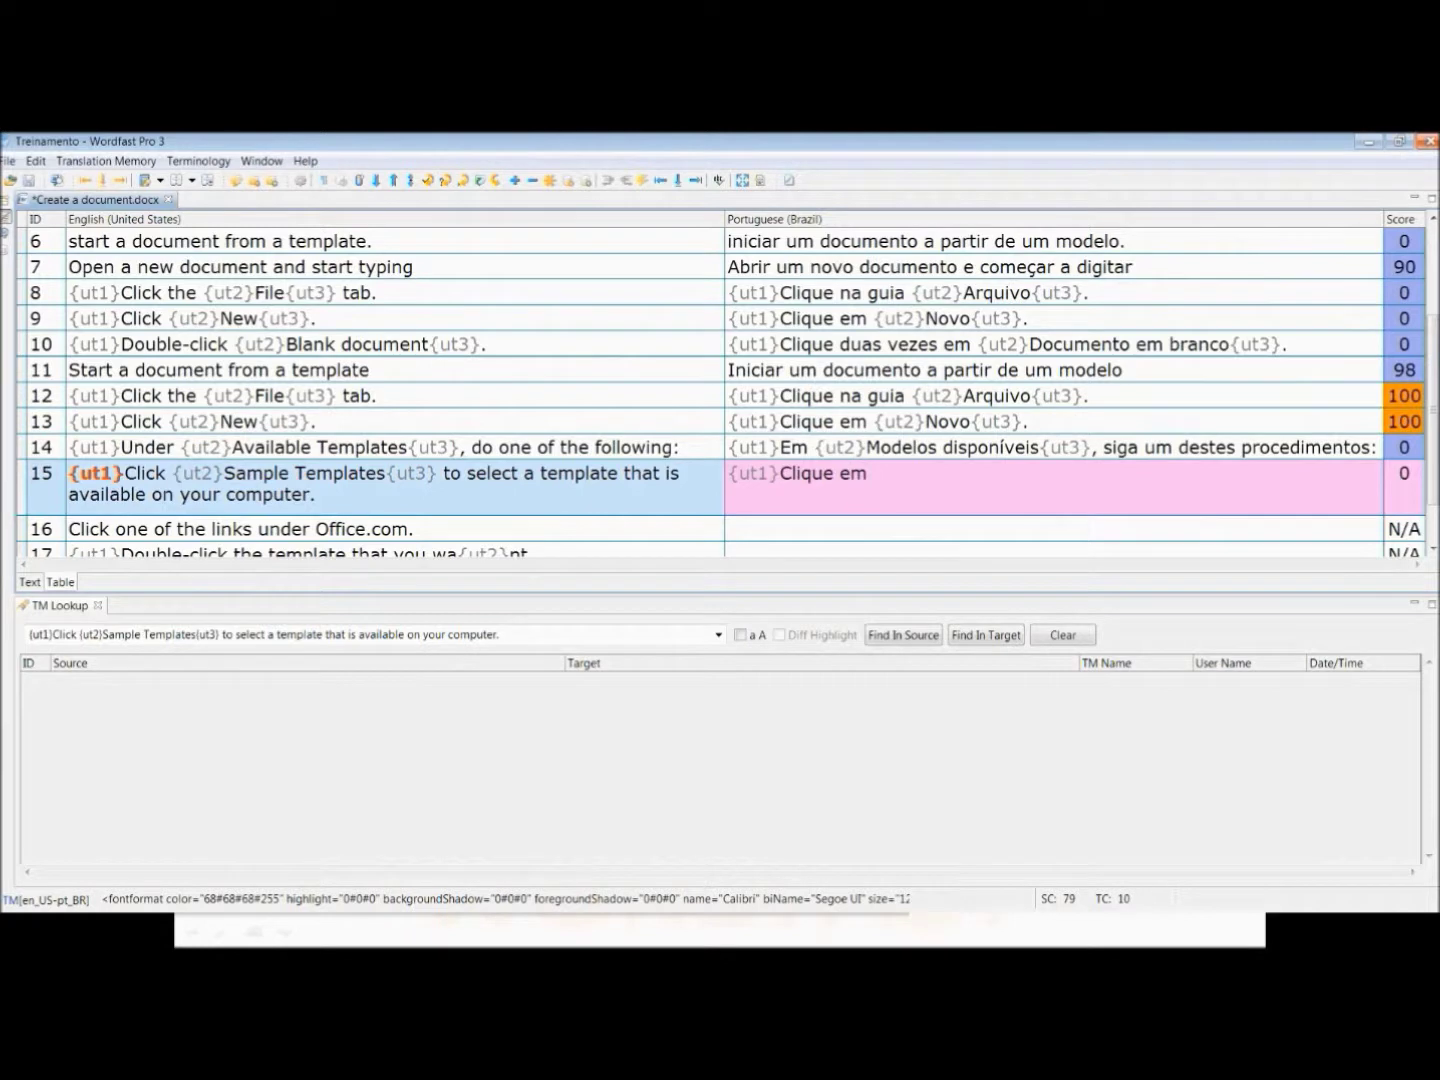
{"action": "key", "text": "ctrl+alt+Down"}
{"action": "type", "text": "Do"}
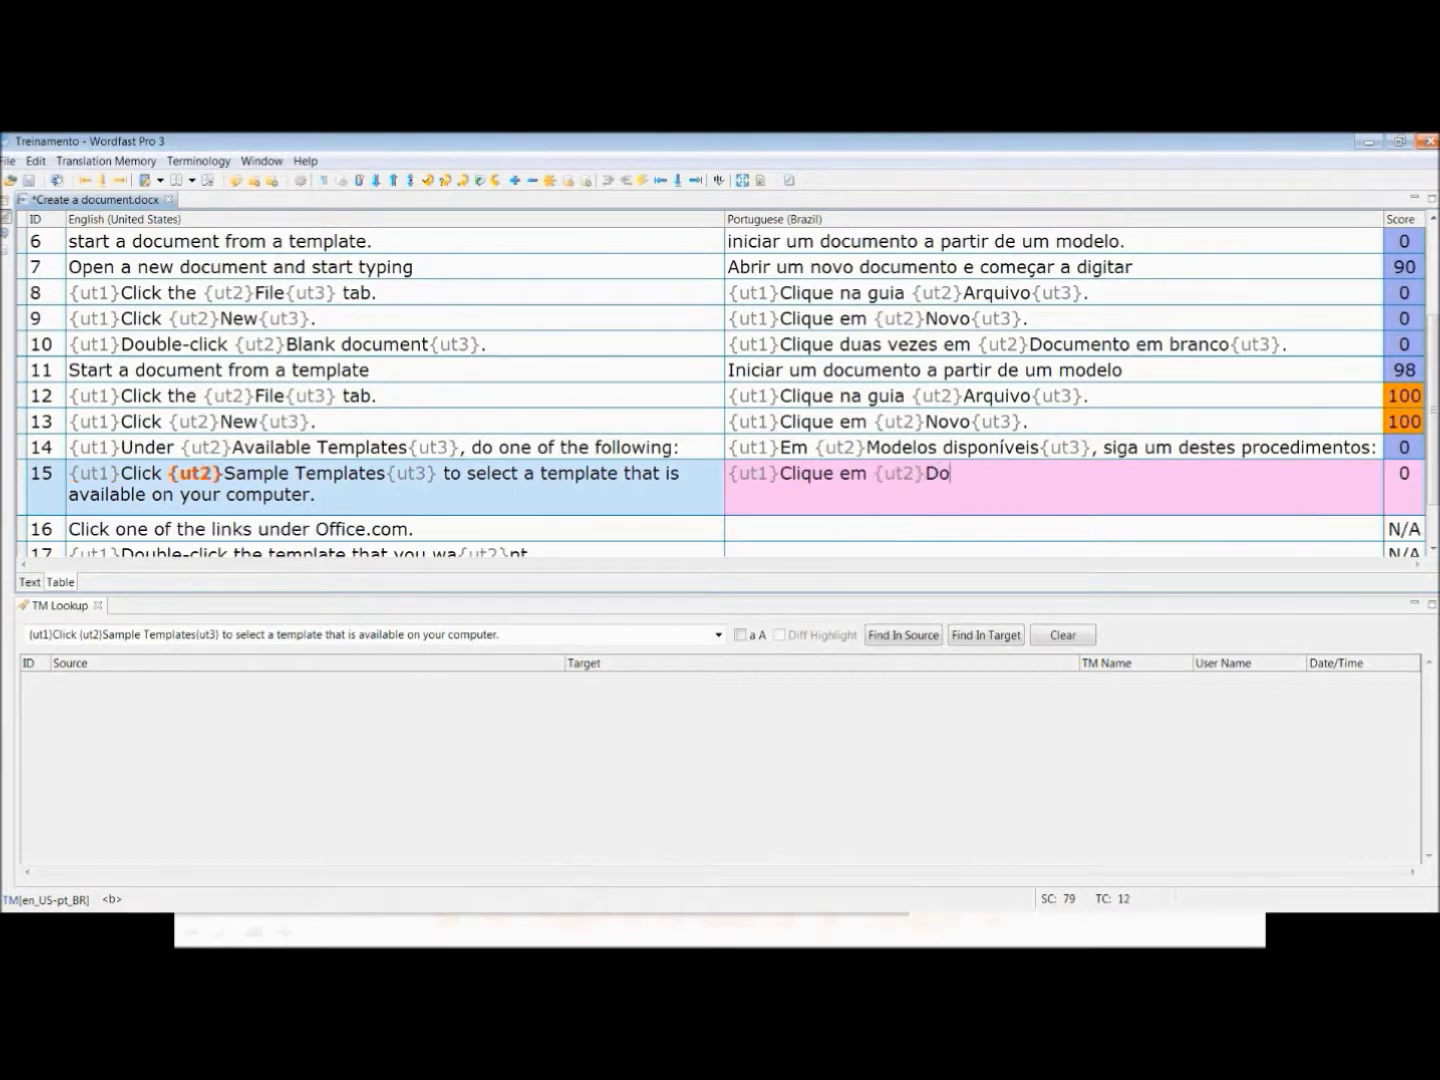
{"action": "type", "text": "cumentos de Exemplo"}
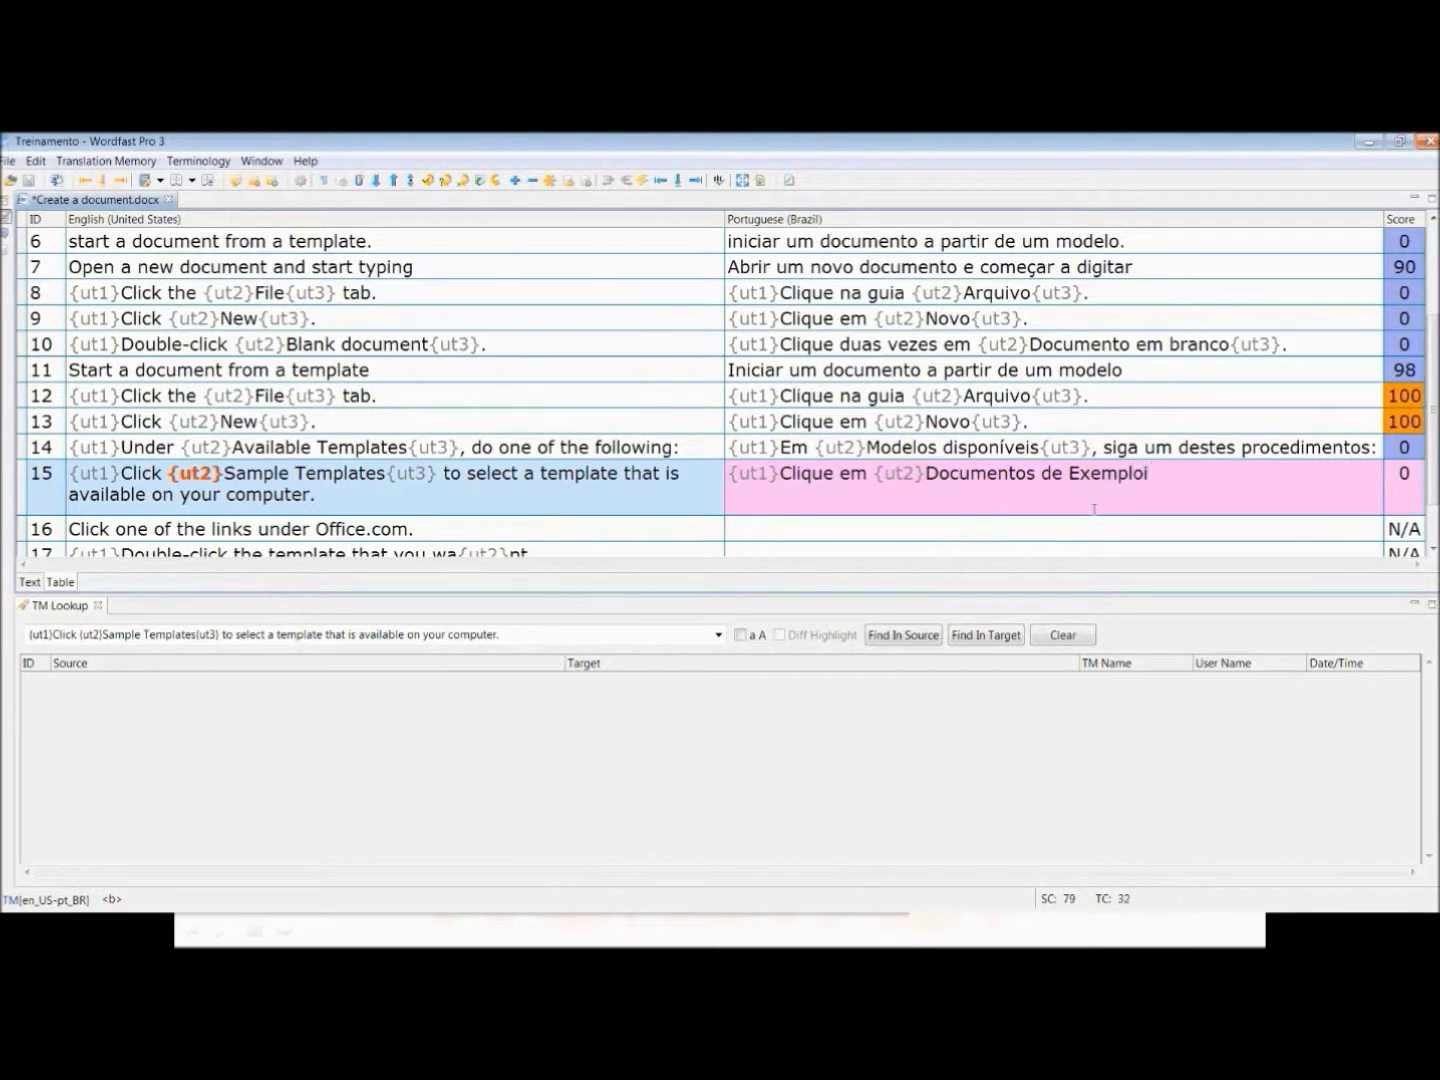
{"action": "key", "text": "ctrl+alt+Down"}
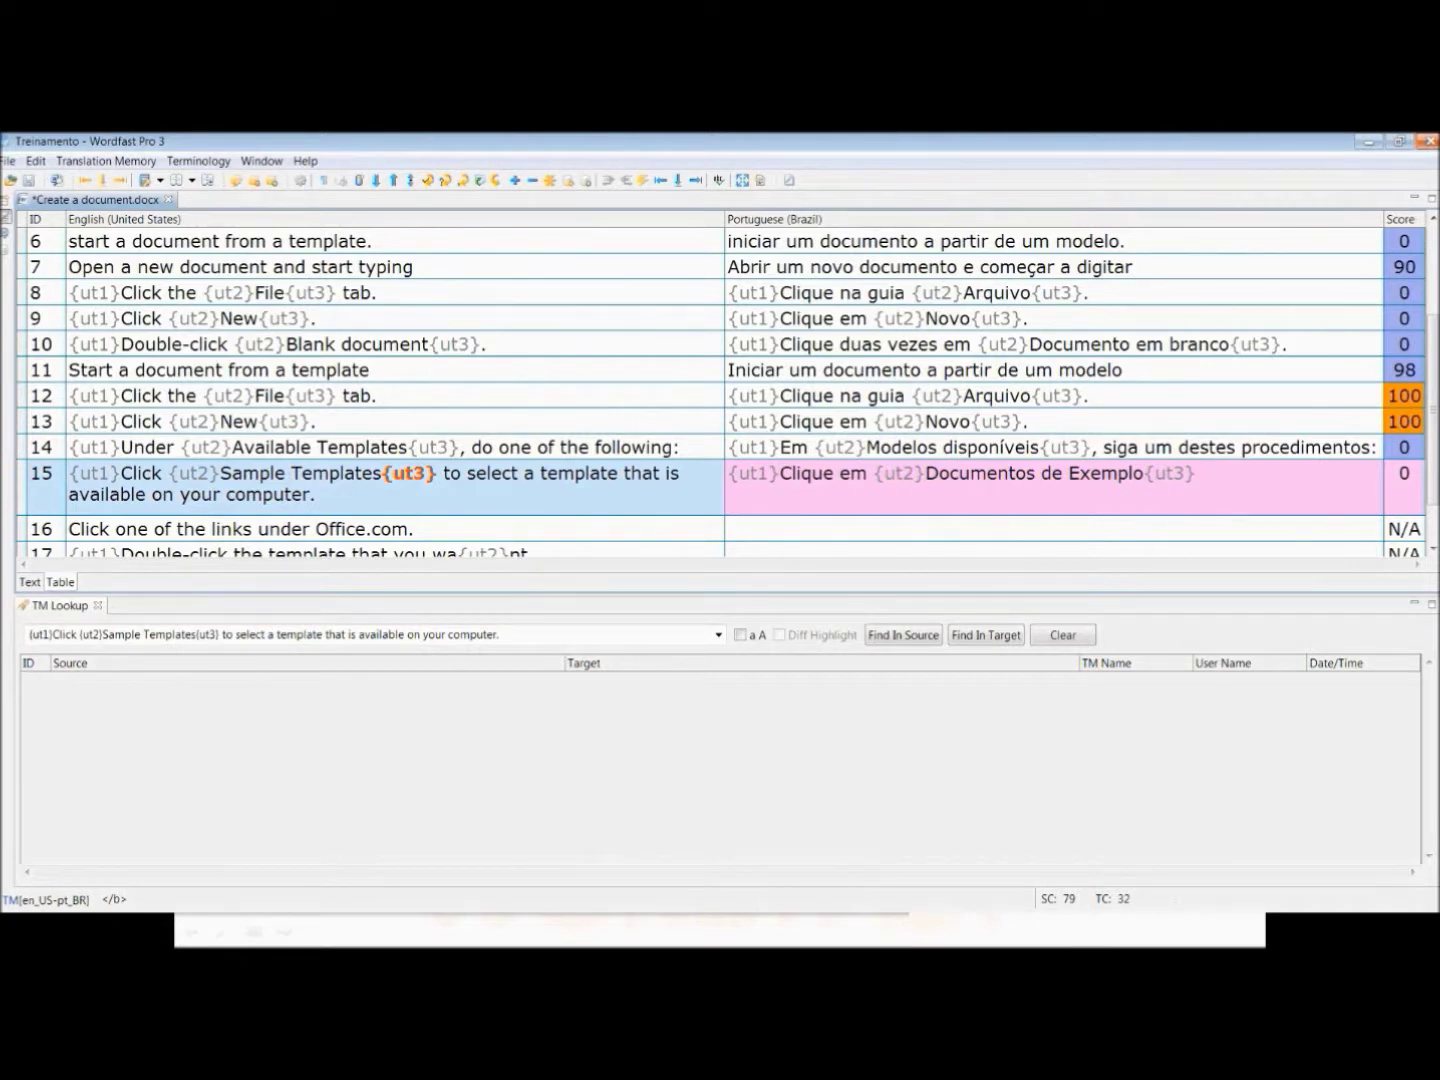
- Continue segment 15 with "para selecion" after {ut3}, and replace "Documentos" with "Modelos" between {ut2} and "de Exemplo"
{"action": "type", "text": "para selecion"}
{"action": "key", "text": "ctrl+Left"}
{"action": "key", "text": "ctrl+Left"}
{"action": "key", "text": "ctrl+Left"}
{"action": "key", "text": "ctrl+Left"}
{"action": "key", "text": "ctrl+Left"}
{"action": "key", "text": "ctrl+shift+Left"}
{"action": "type", "text": "Modelos de Exemplo{ut3} p"}
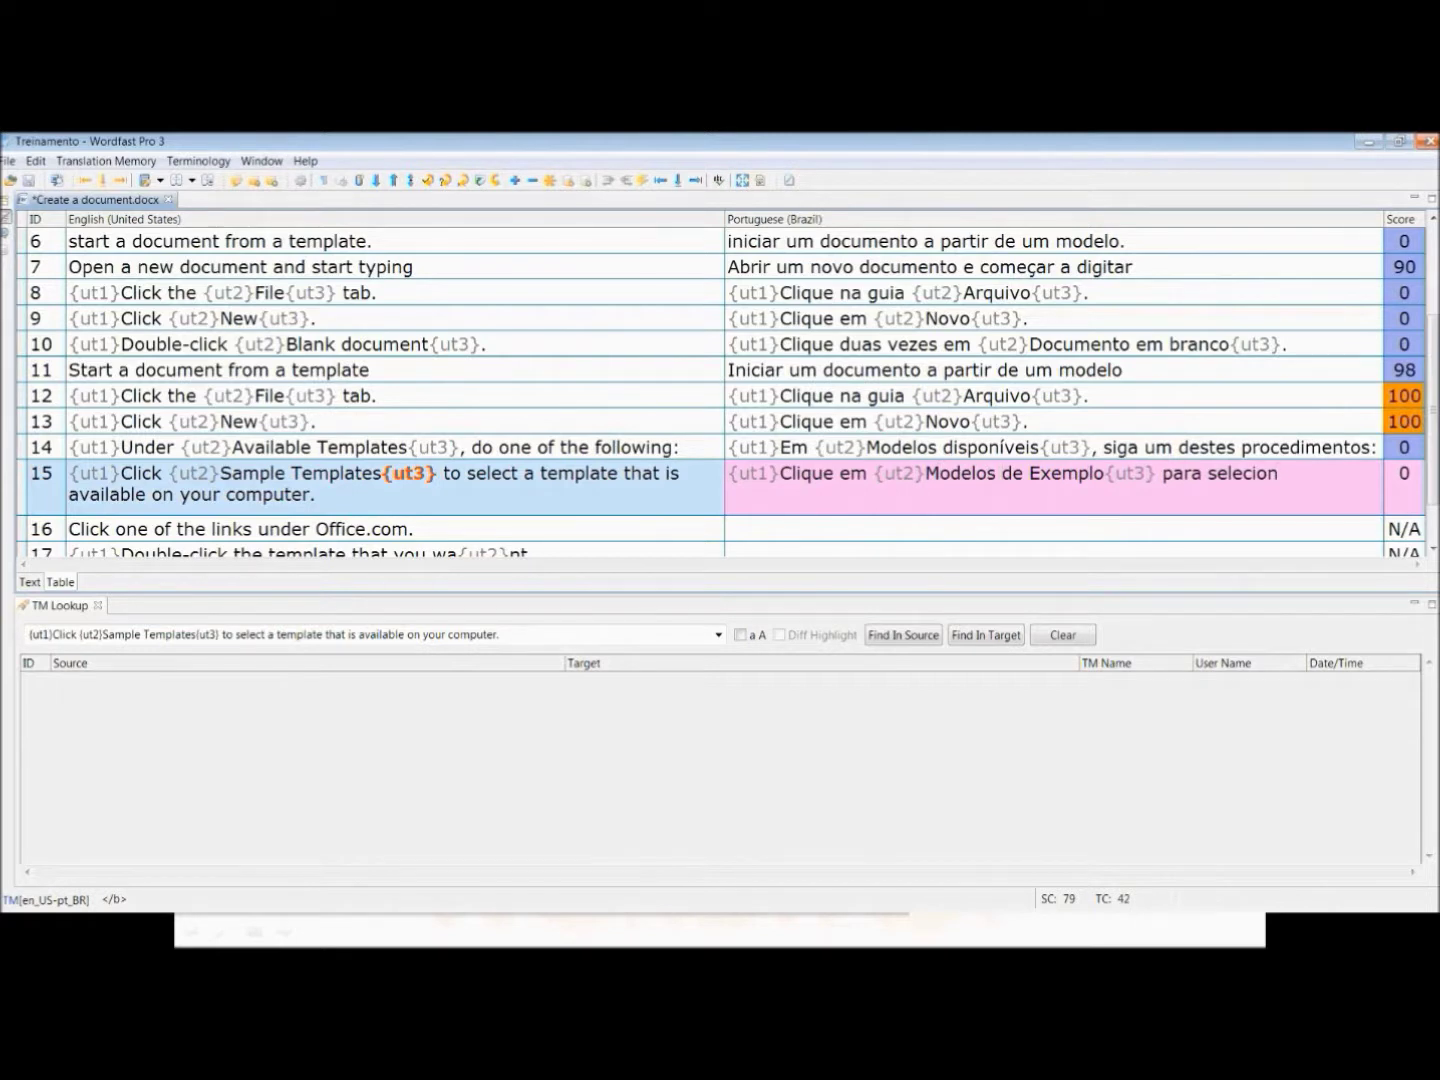
- Complete segment 15's ending as "para selecionar um modelo disponível no seu computador." and store it, opening segment 16
{"action": "type", "text": "ara selecionar um modelo disponível"}
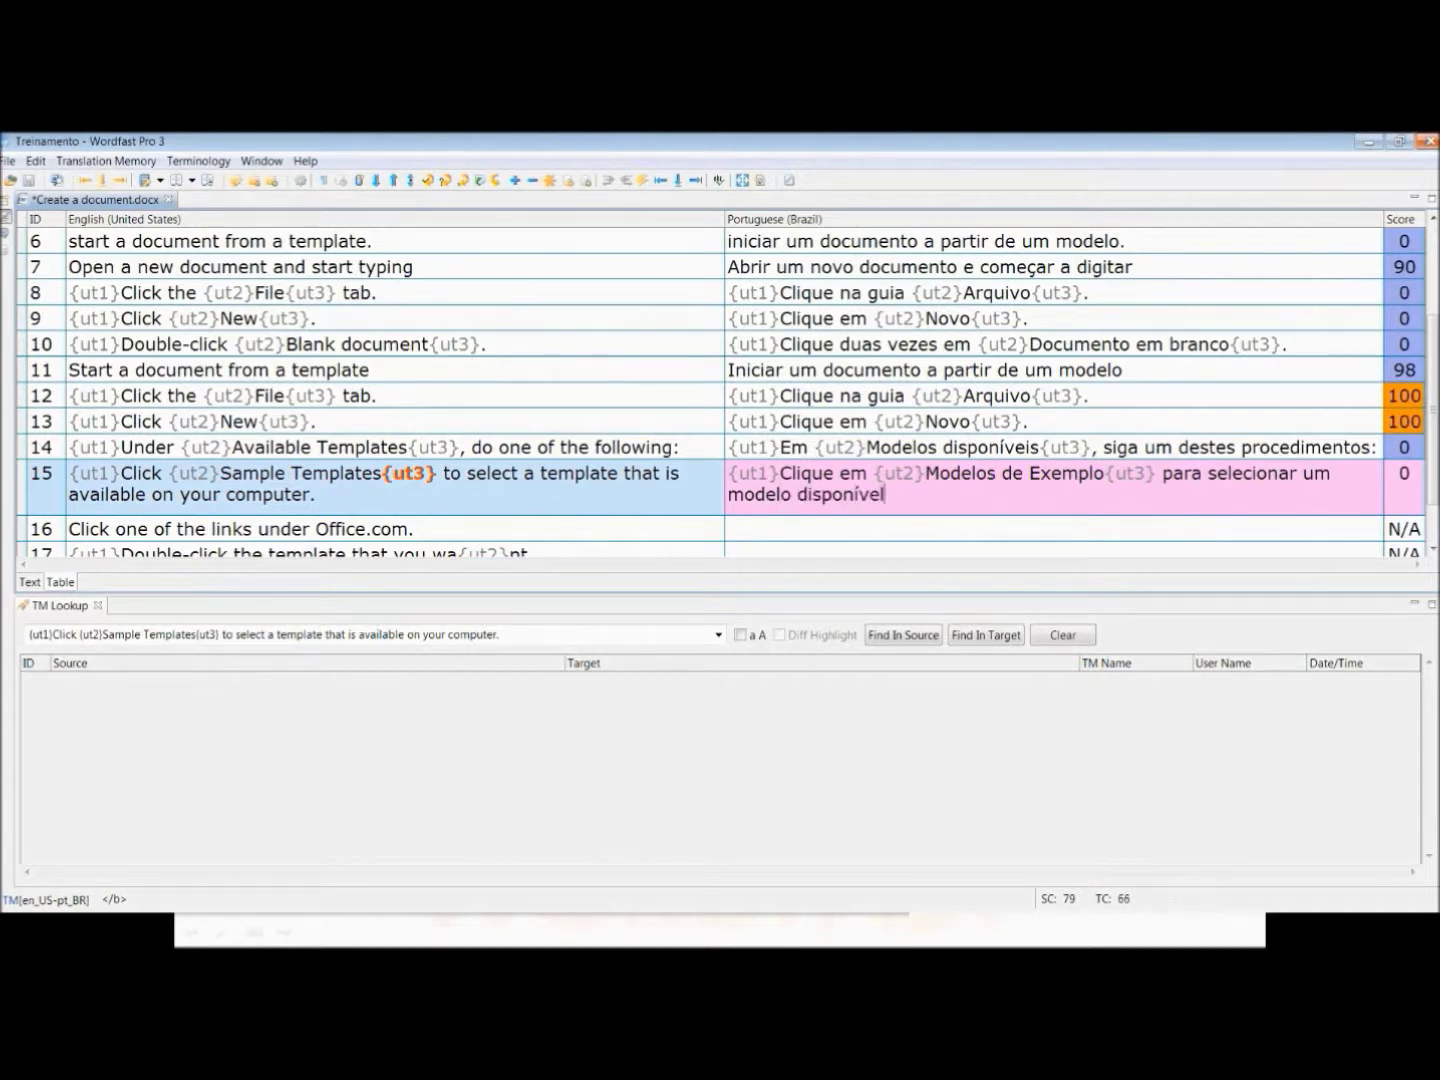
{"action": "type", "text": " no seu comput"}
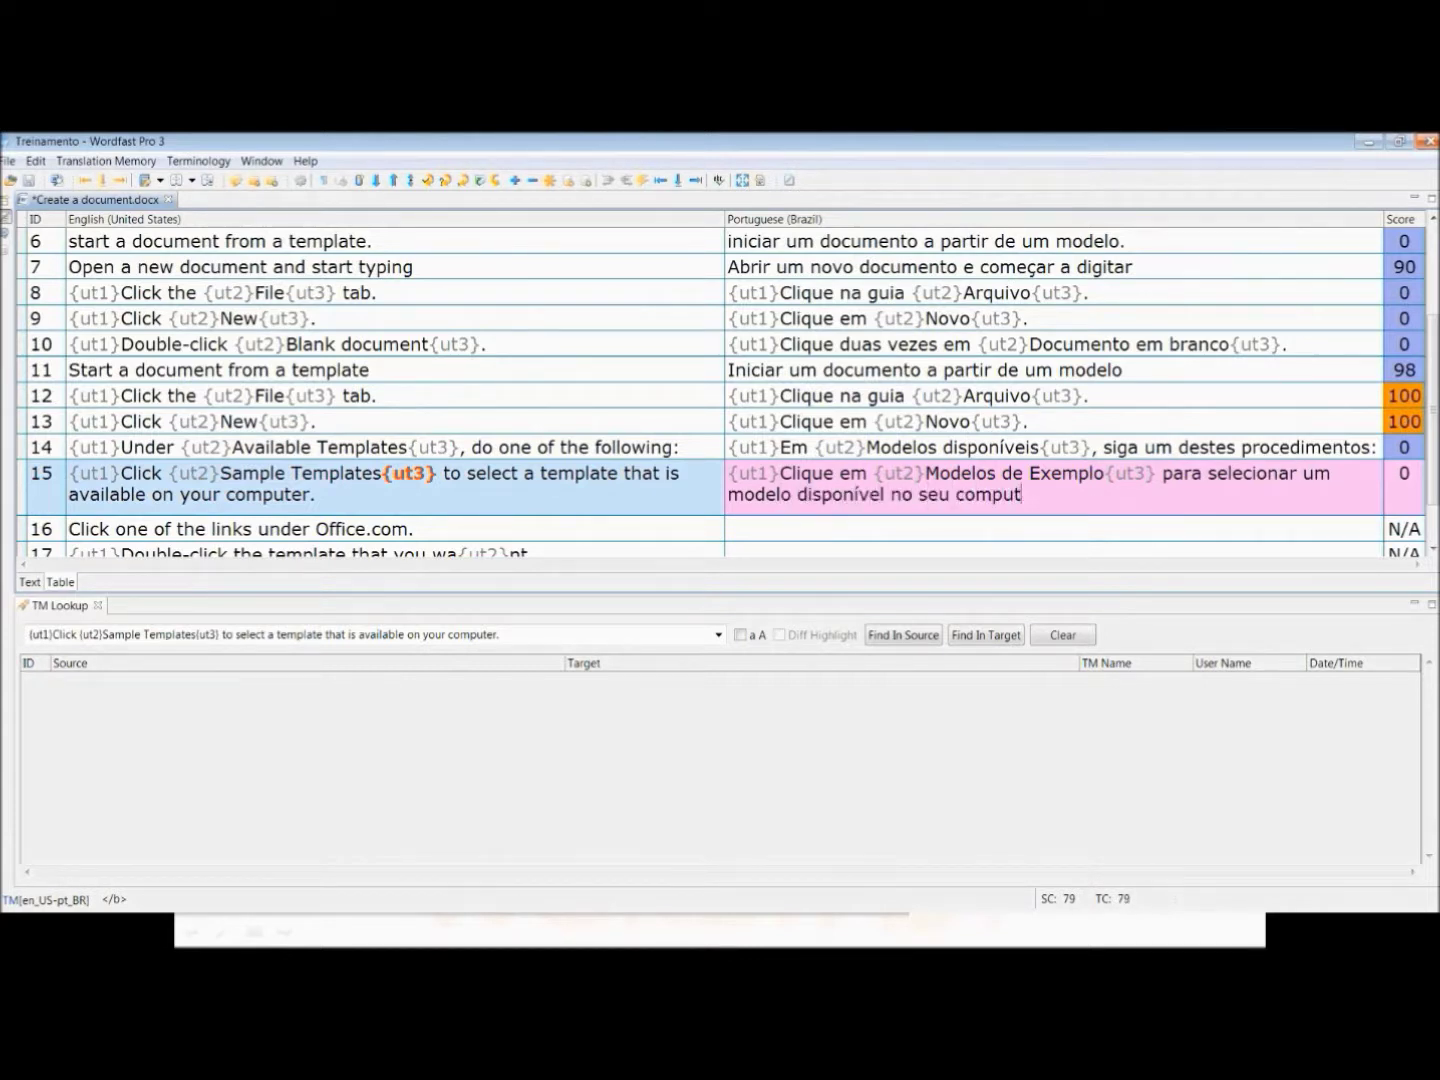
{"action": "type", "text": "ador."}
{"action": "key", "text": "alt+Down"}
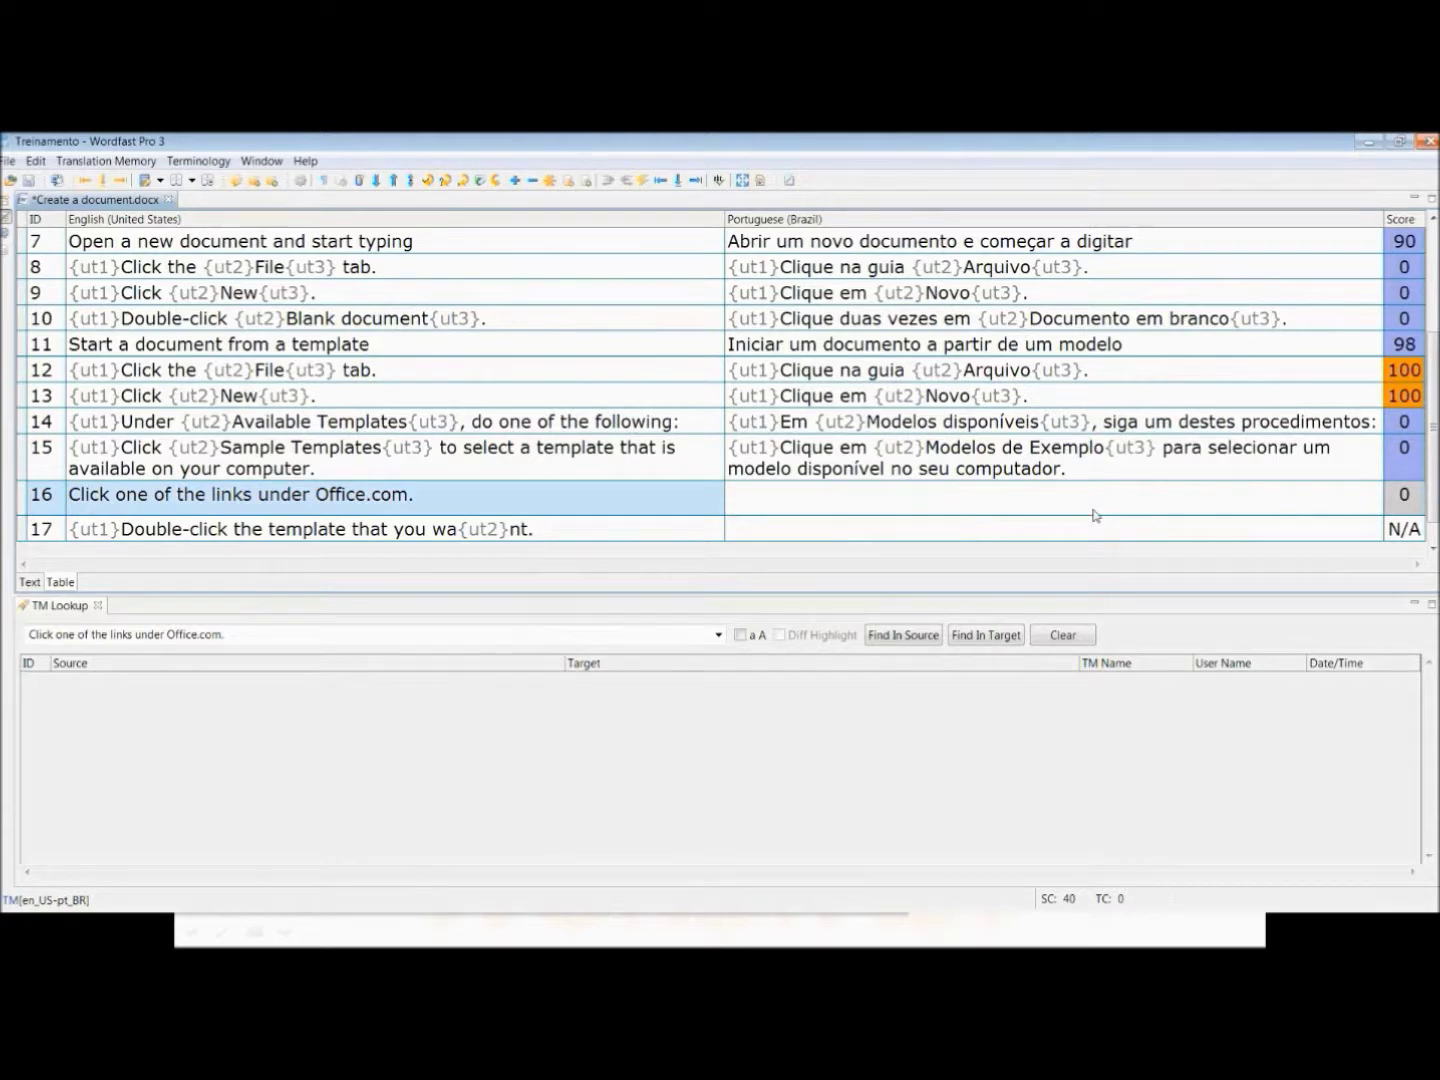
- Translate segment 16 as "Clique em um dos links em Office.com.", using the Office.com auto-suggestion, and store it
{"action": "type", "text": "Clique em um dos link"}
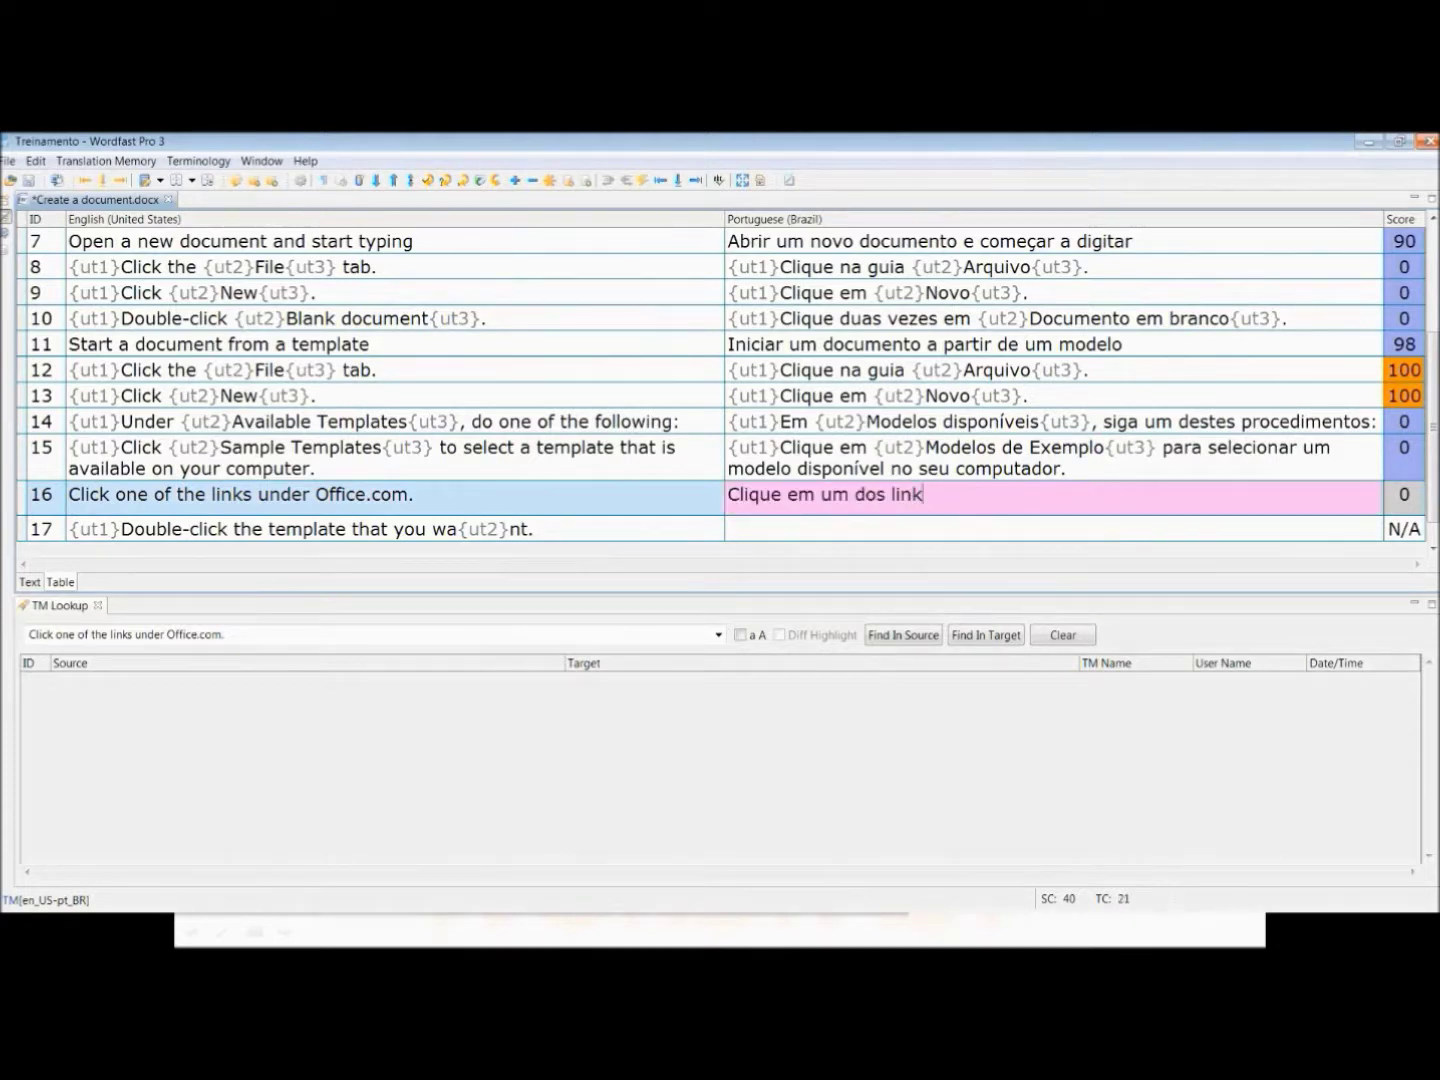
{"action": "type", "text": "s em O"}
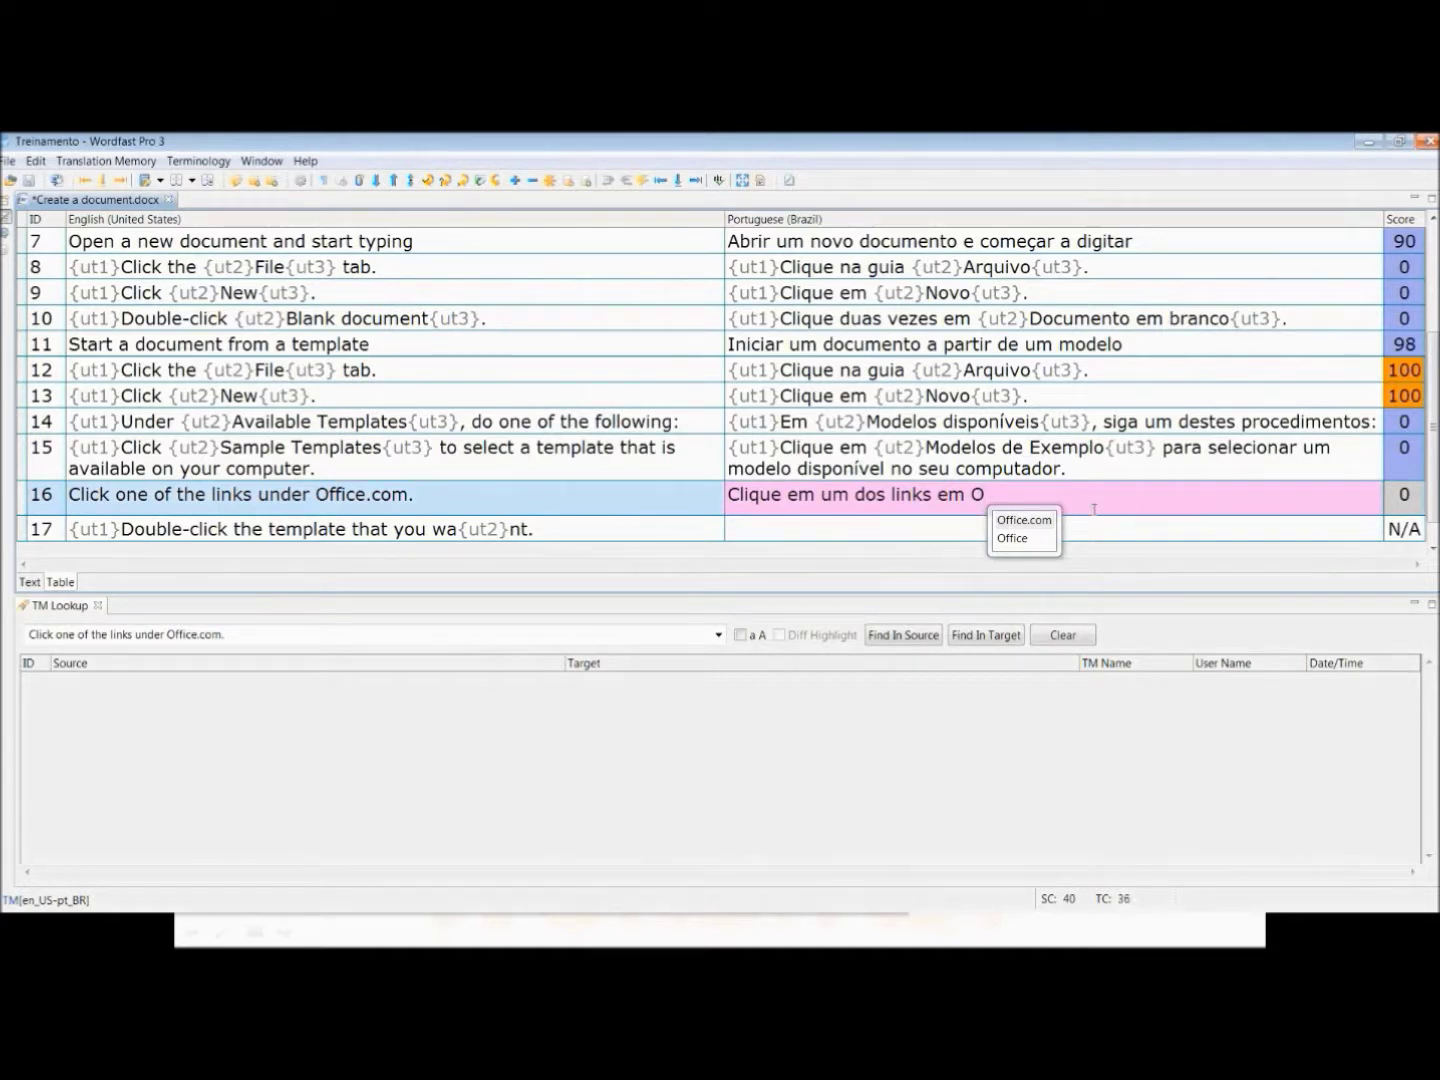
{"action": "key", "text": "Return"}
{"action": "type", "text": ".com."}
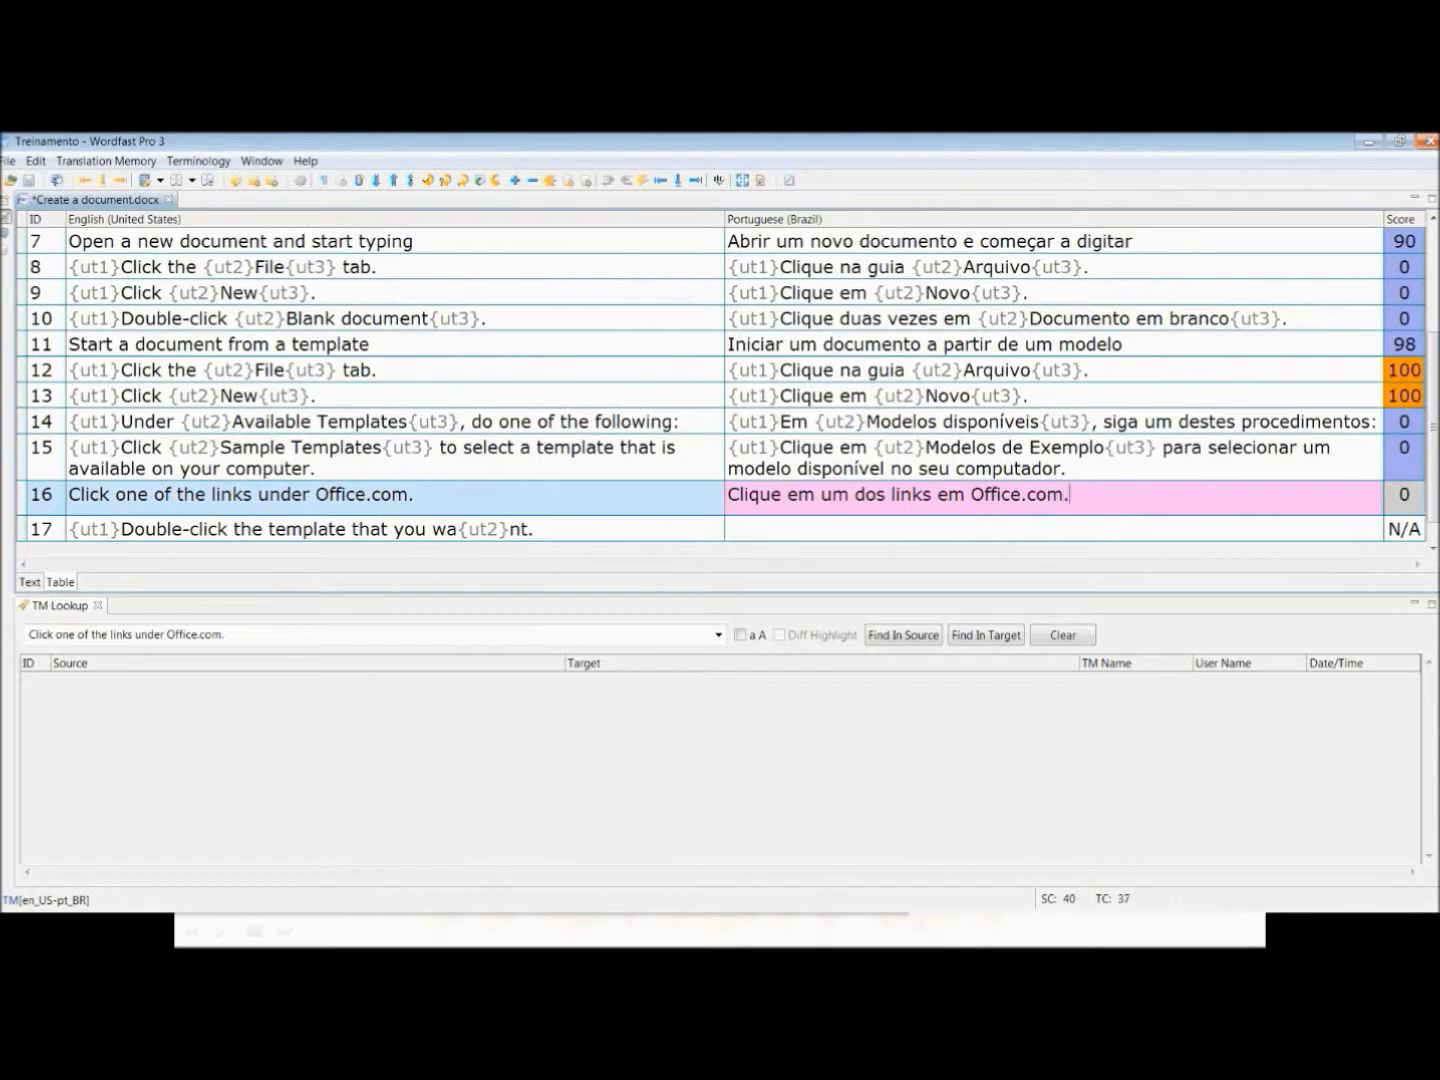
{"action": "key", "text": "alt+Down"}
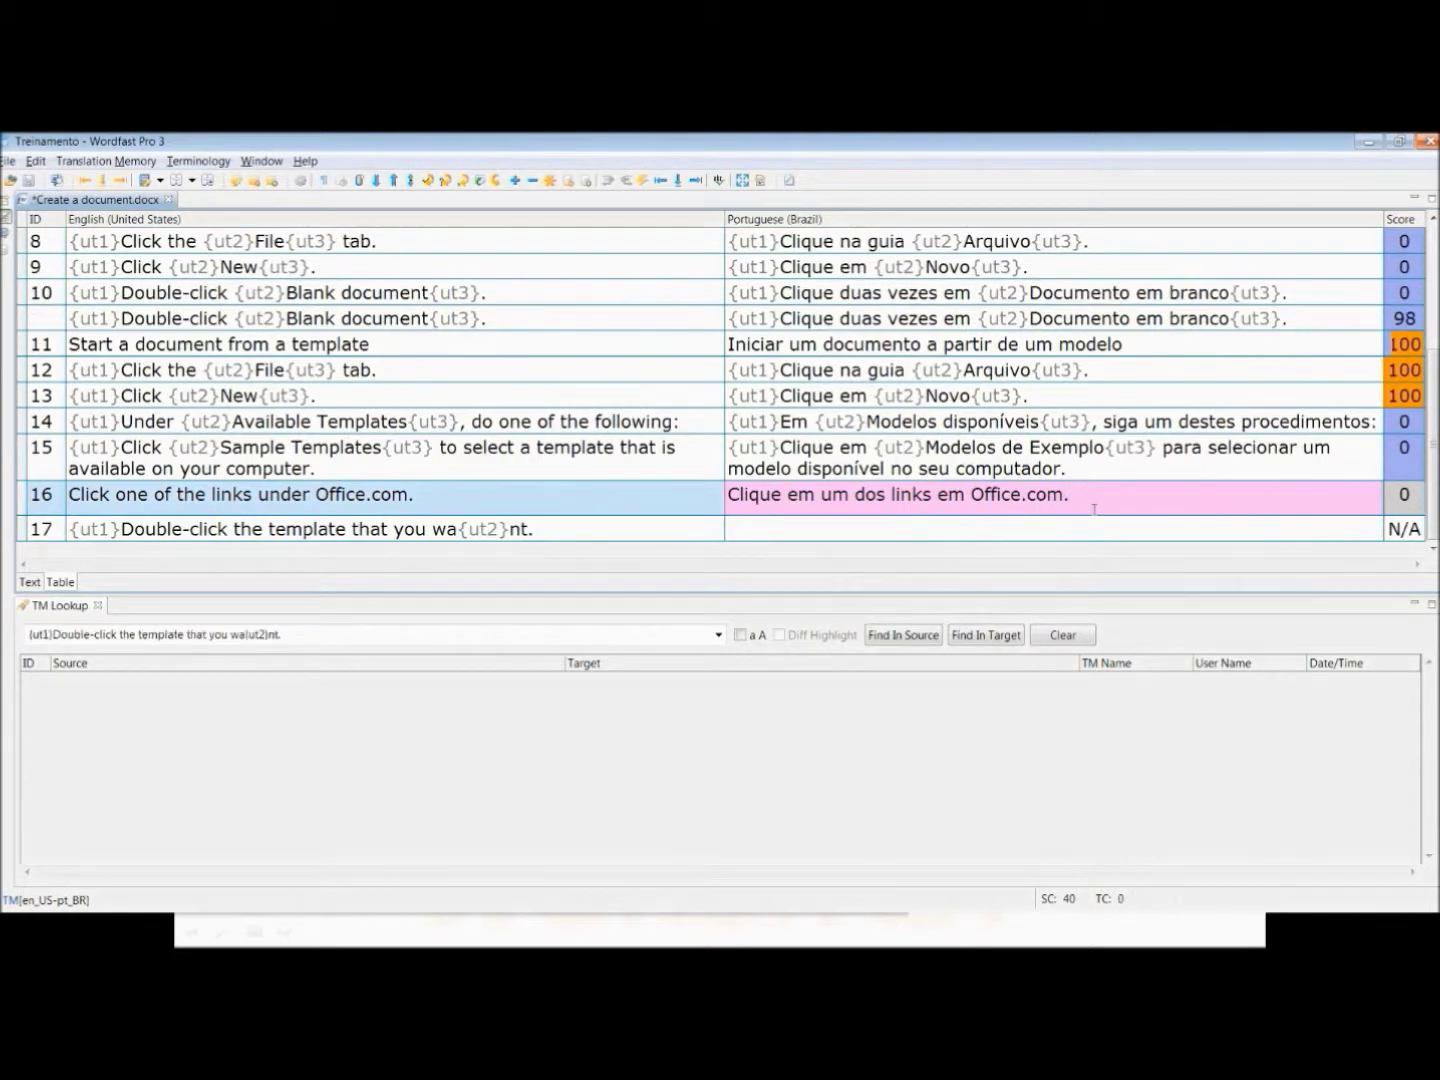
- Translate segment 17 as "{ut1}Clique duas vezes no modelo que desejar.{ut2}", transferring both tags from the source, and save the file
{"action": "key", "text": "ctrl+alt+Down"}
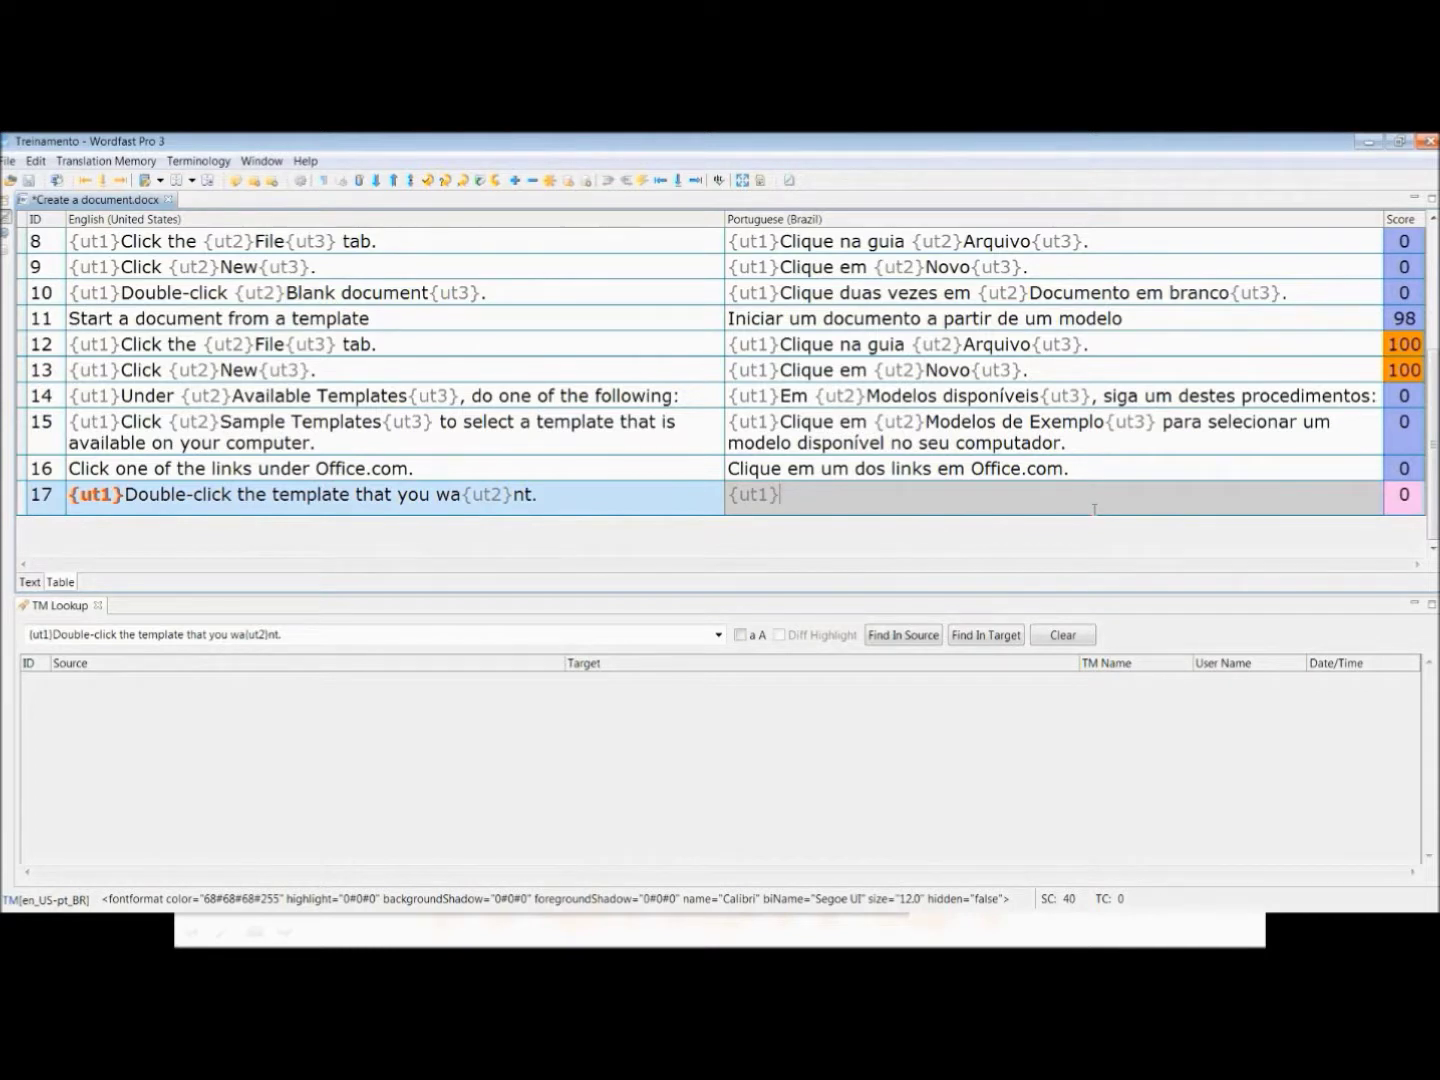
{"action": "type", "text": "Clique d"}
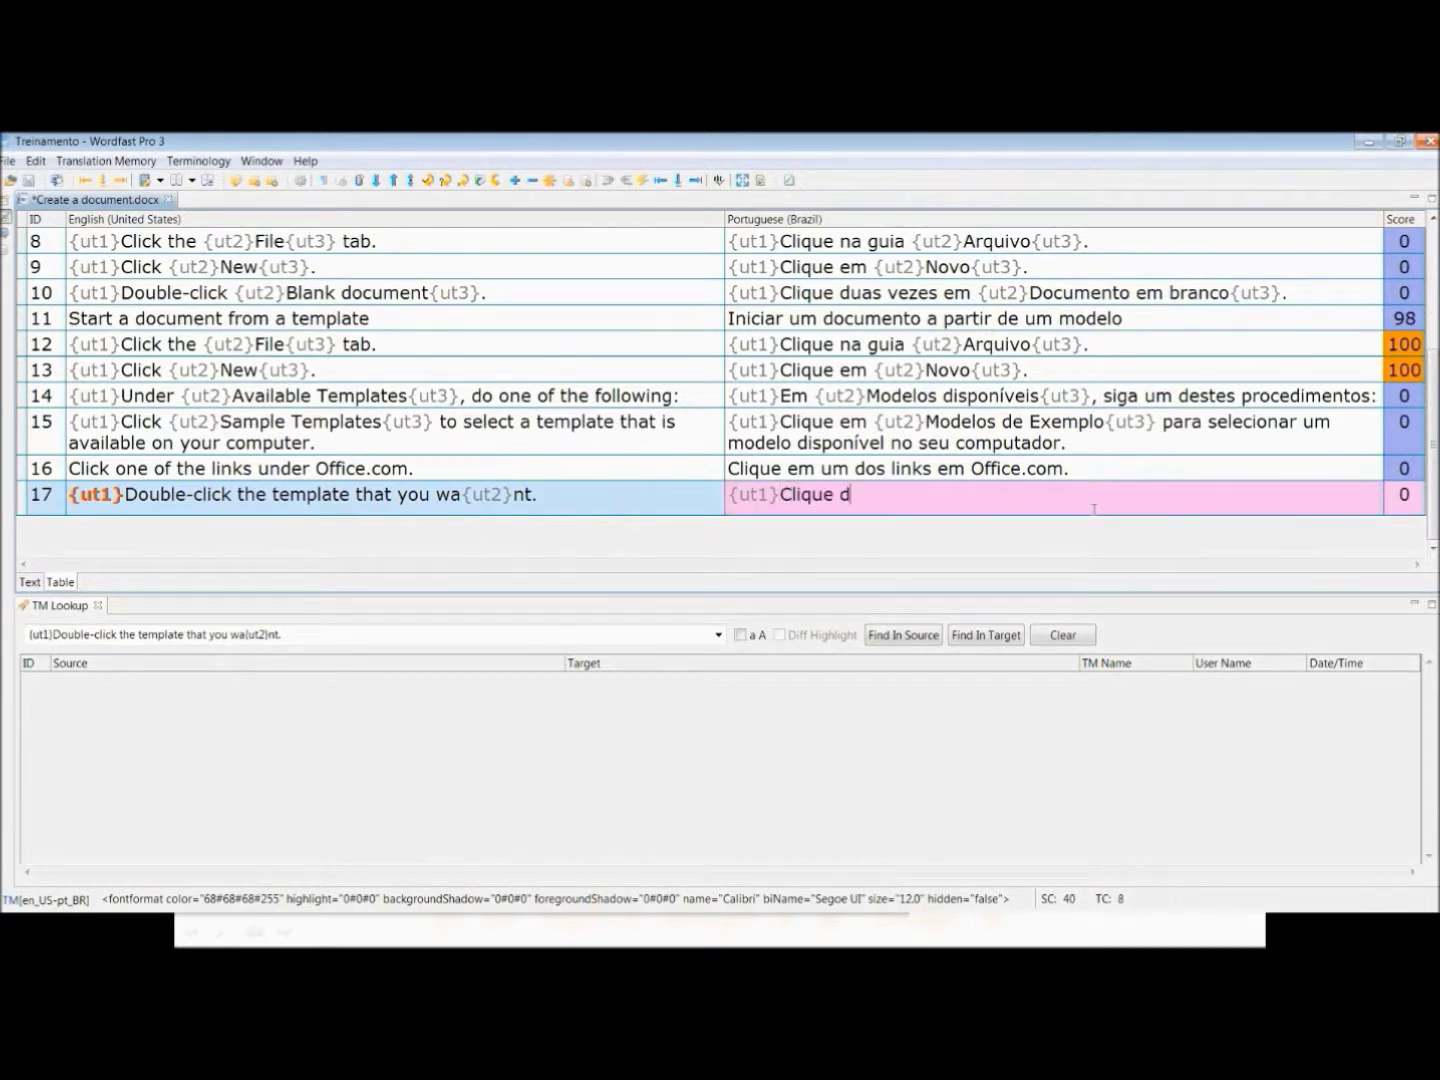
{"action": "type", "text": "uas vezes no modelo que"}
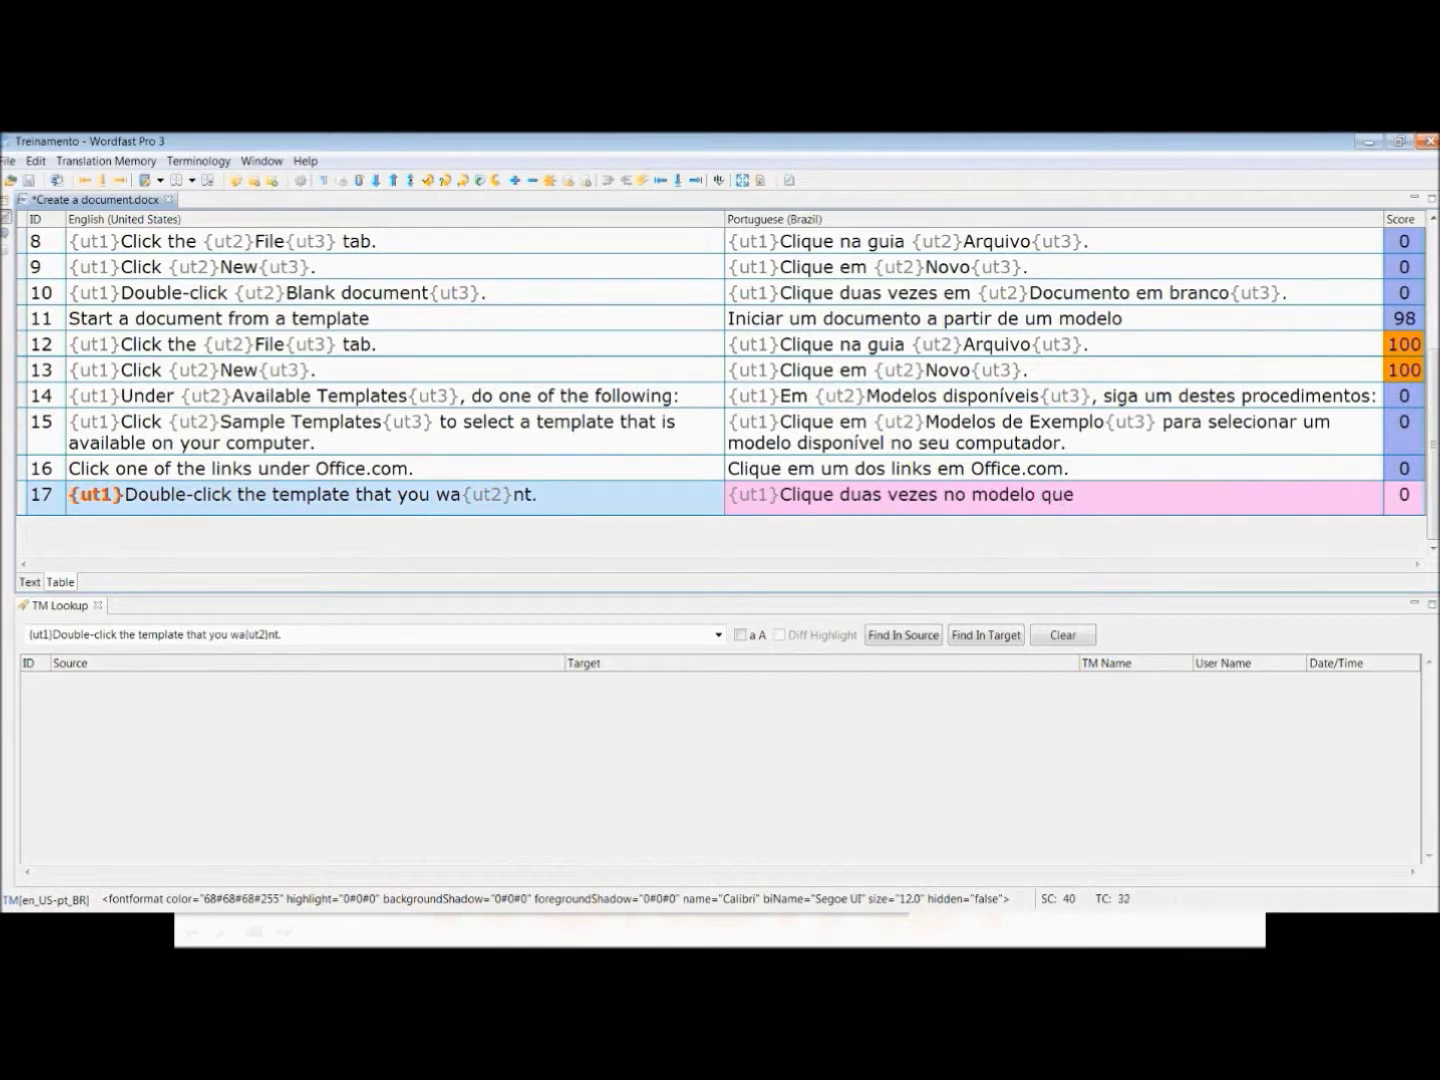
{"action": "type", "text": " desejar."}
{"action": "key", "text": "ctrl+alt+Right"}
{"action": "key", "text": "ctrl+alt+Down"}
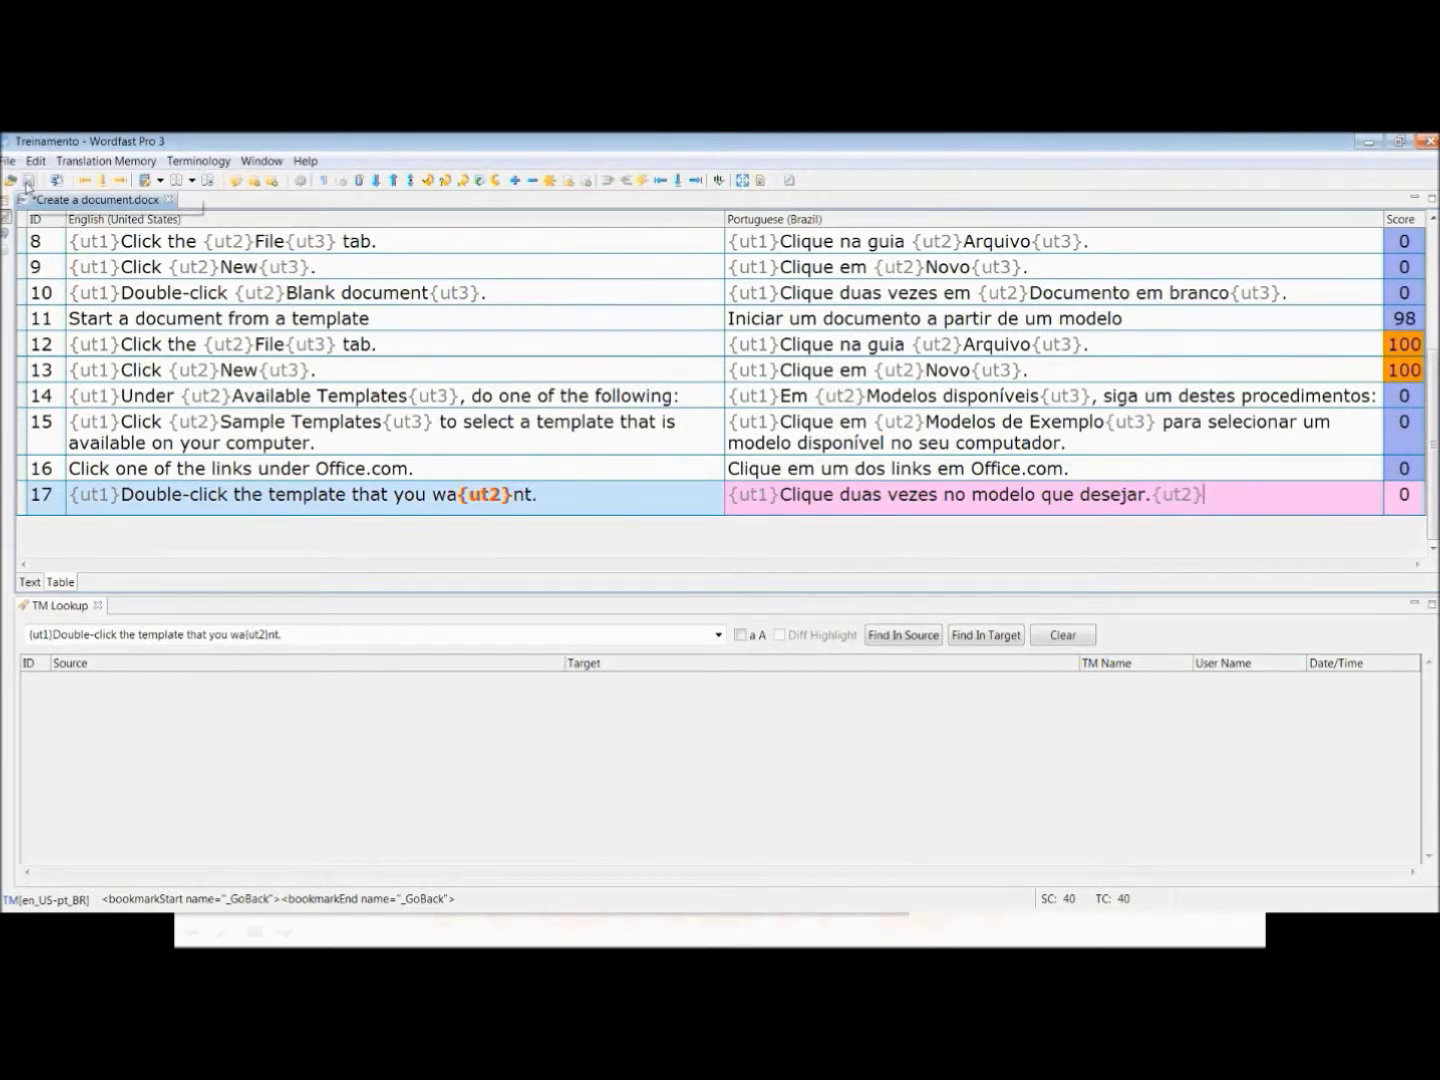
{"action": "left_click", "coordinate": [29, 181]}
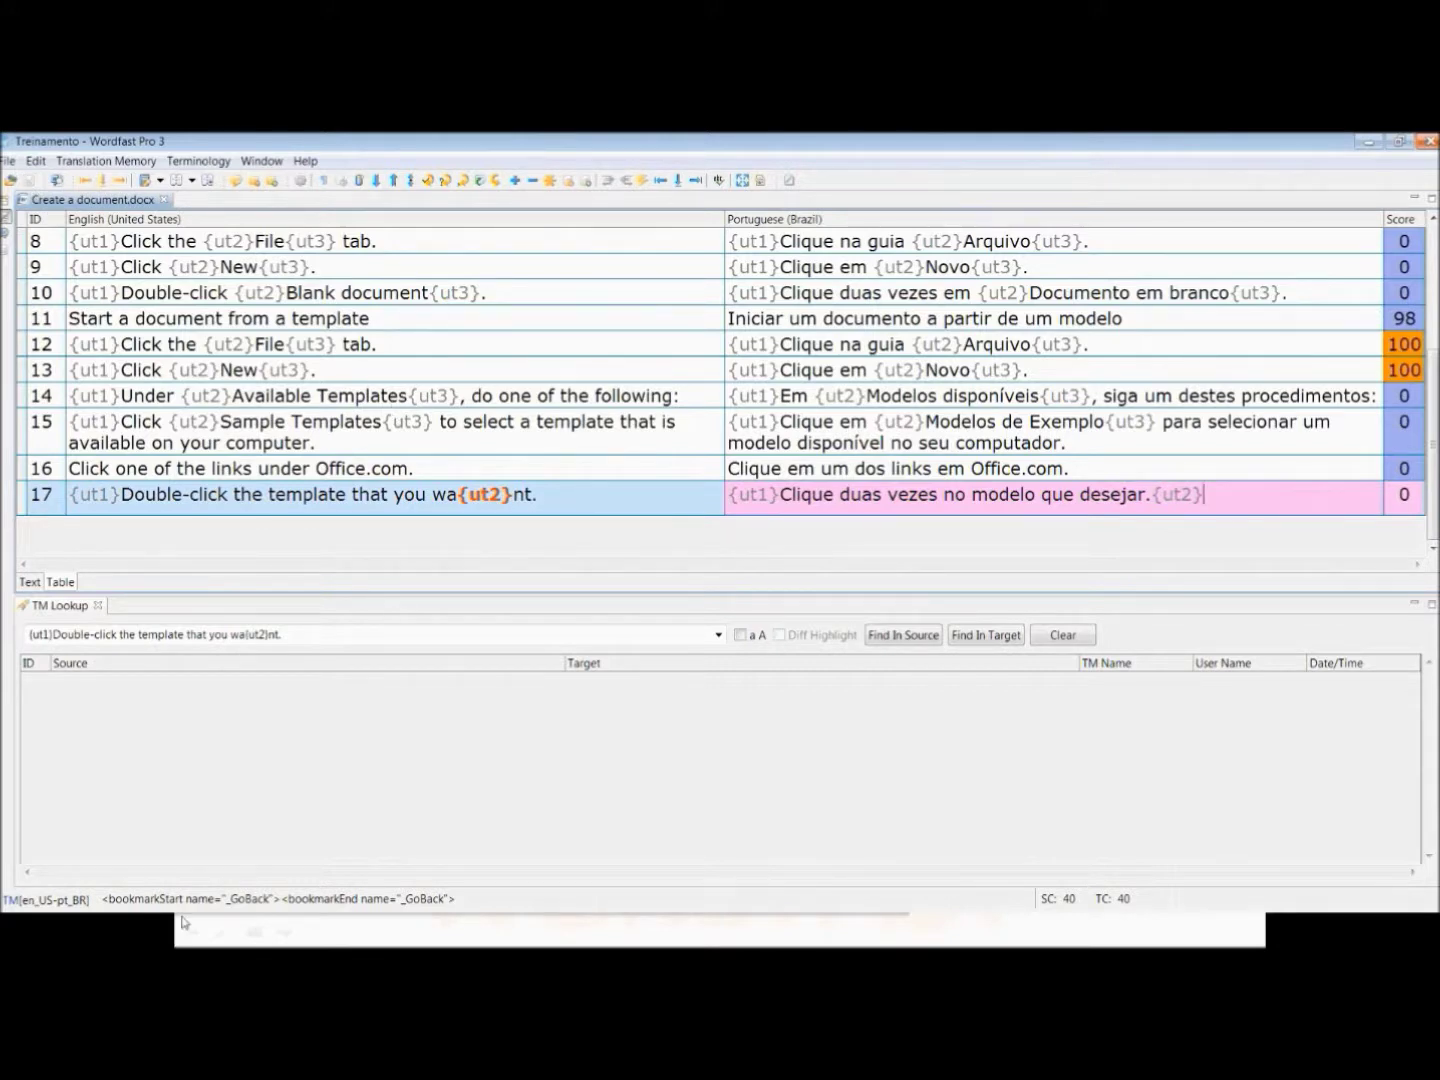
- Switch to Windows Explorer's Translations folder and examine Create a document.docx.txml alongside the original Create a document.docx
{"action": "left_click", "coordinate": [18, 932]}
{"action": "left_click", "coordinate": [76, 932]}
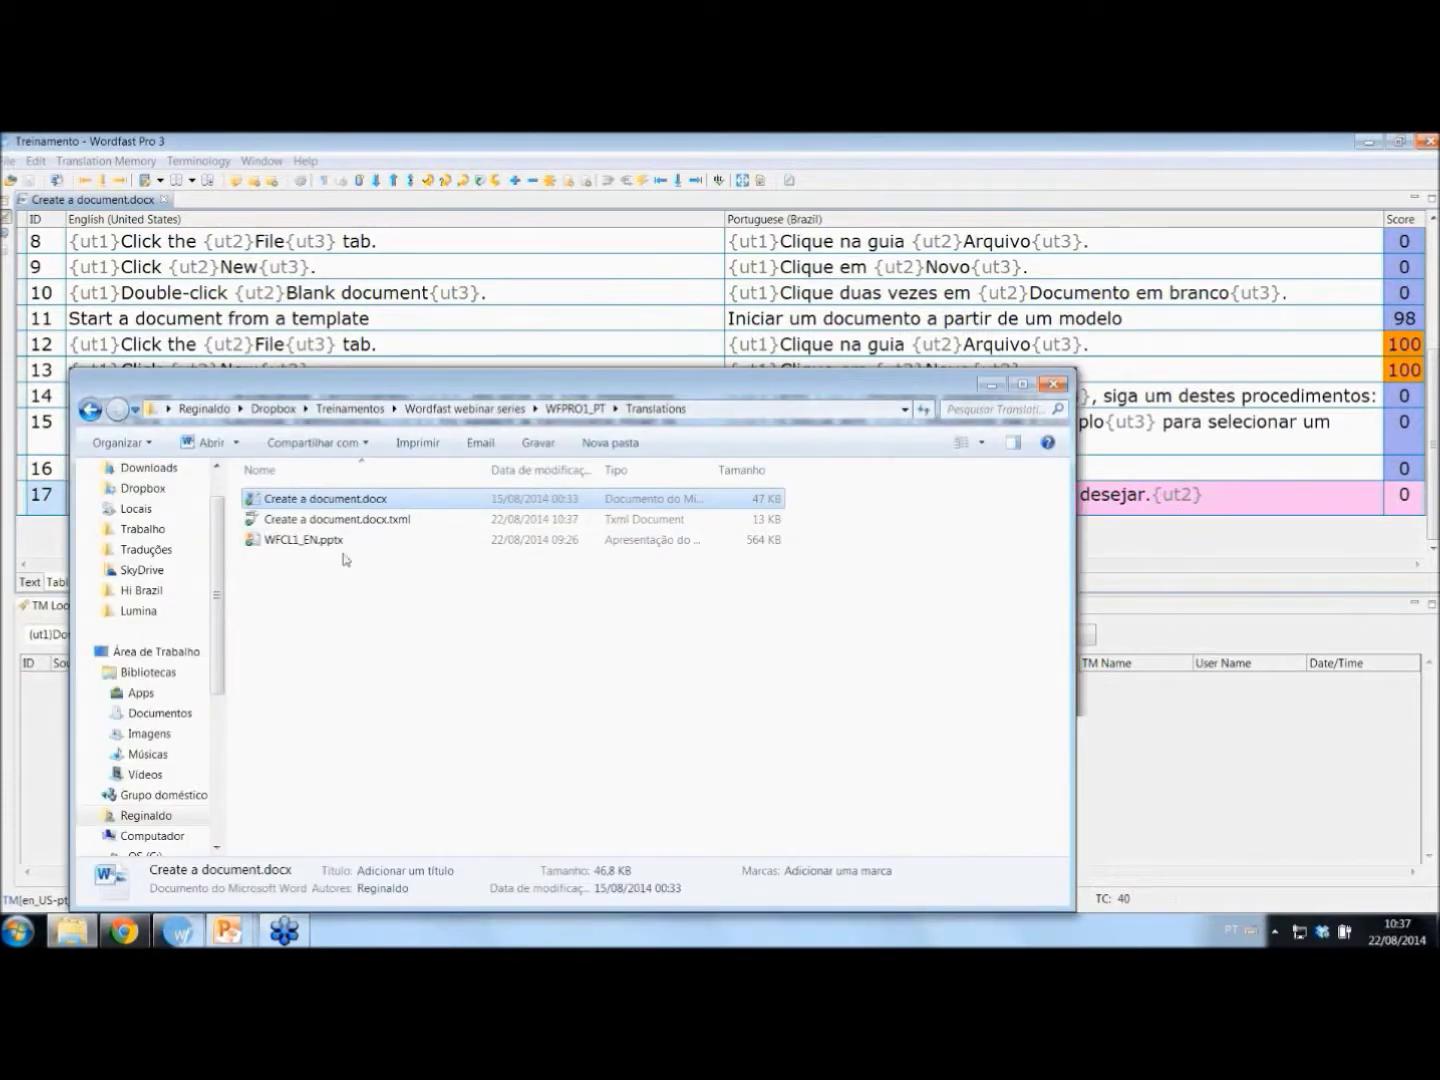
{"action": "left_click", "coordinate": [343, 521]}
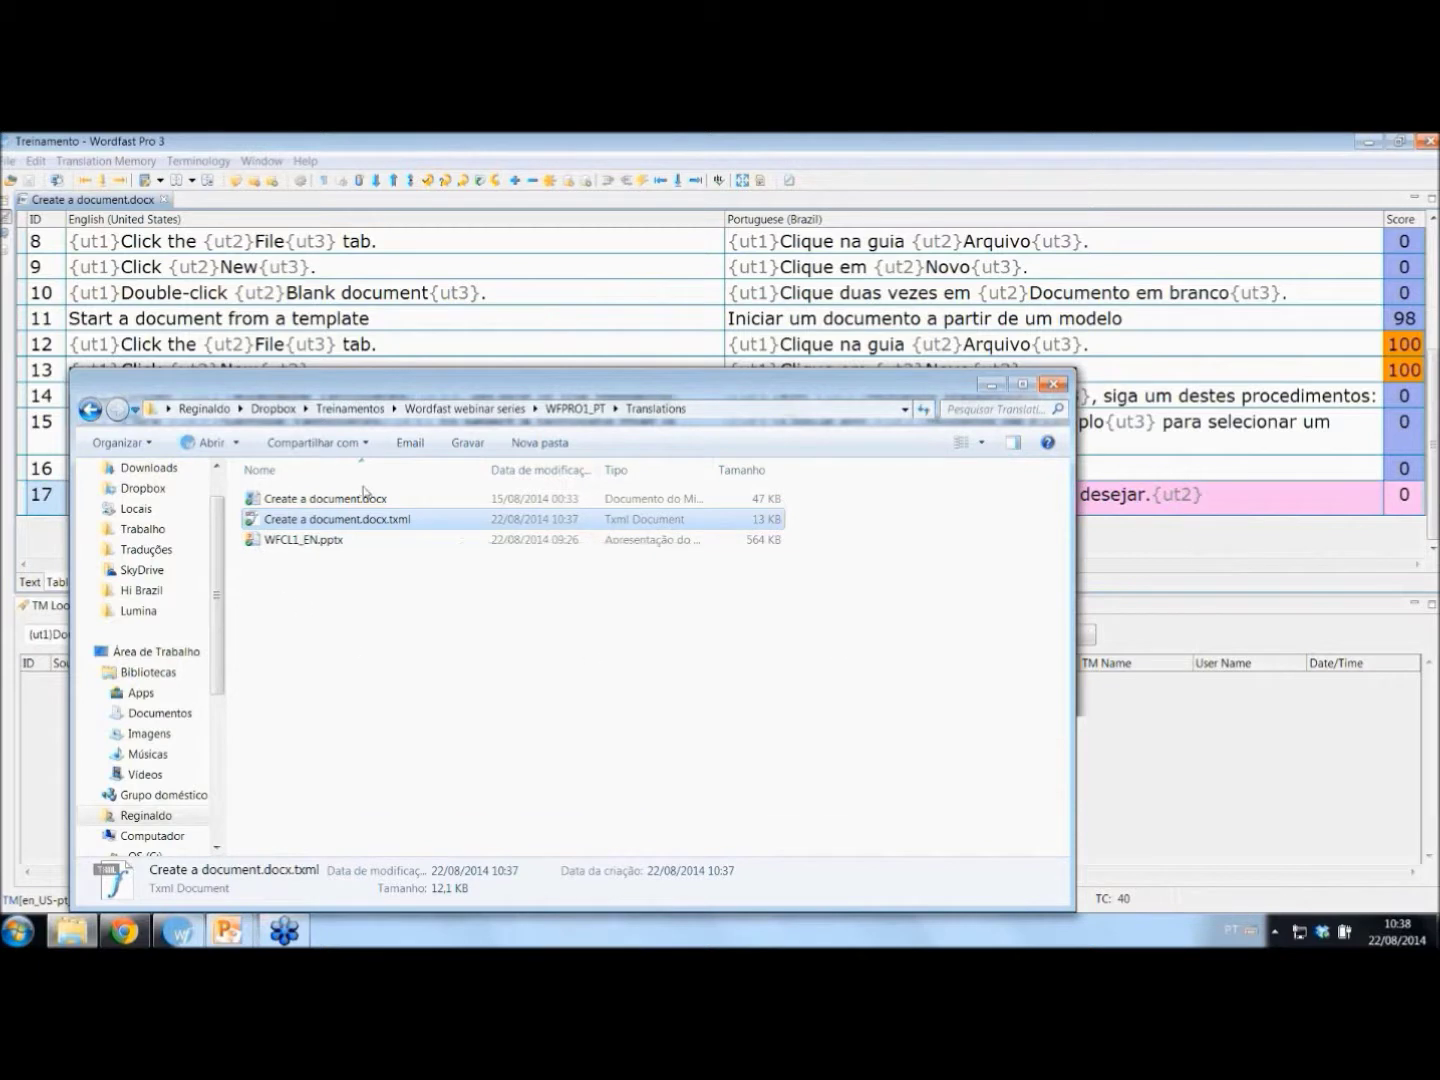
{"action": "left_click", "coordinate": [362, 499]}
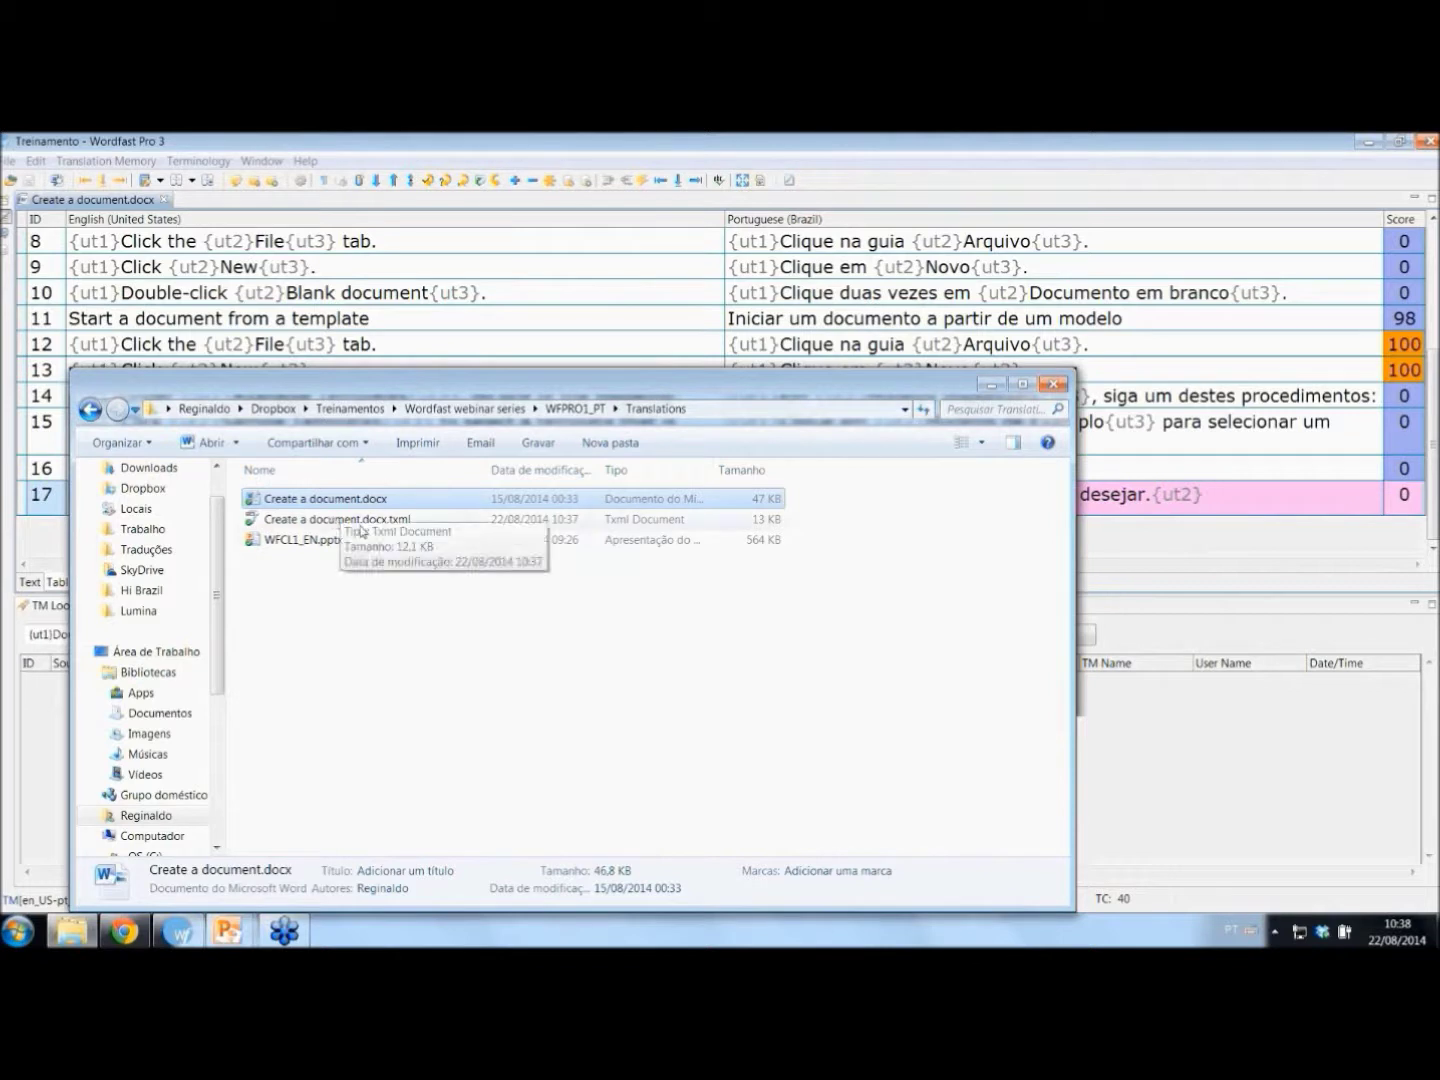
- Return to Wordfast Pro, store segment 17 and agree to restart from the beginning of the document
{"action": "left_click", "coordinate": [1271, 502]}
{"action": "key", "text": "alt+Down"}
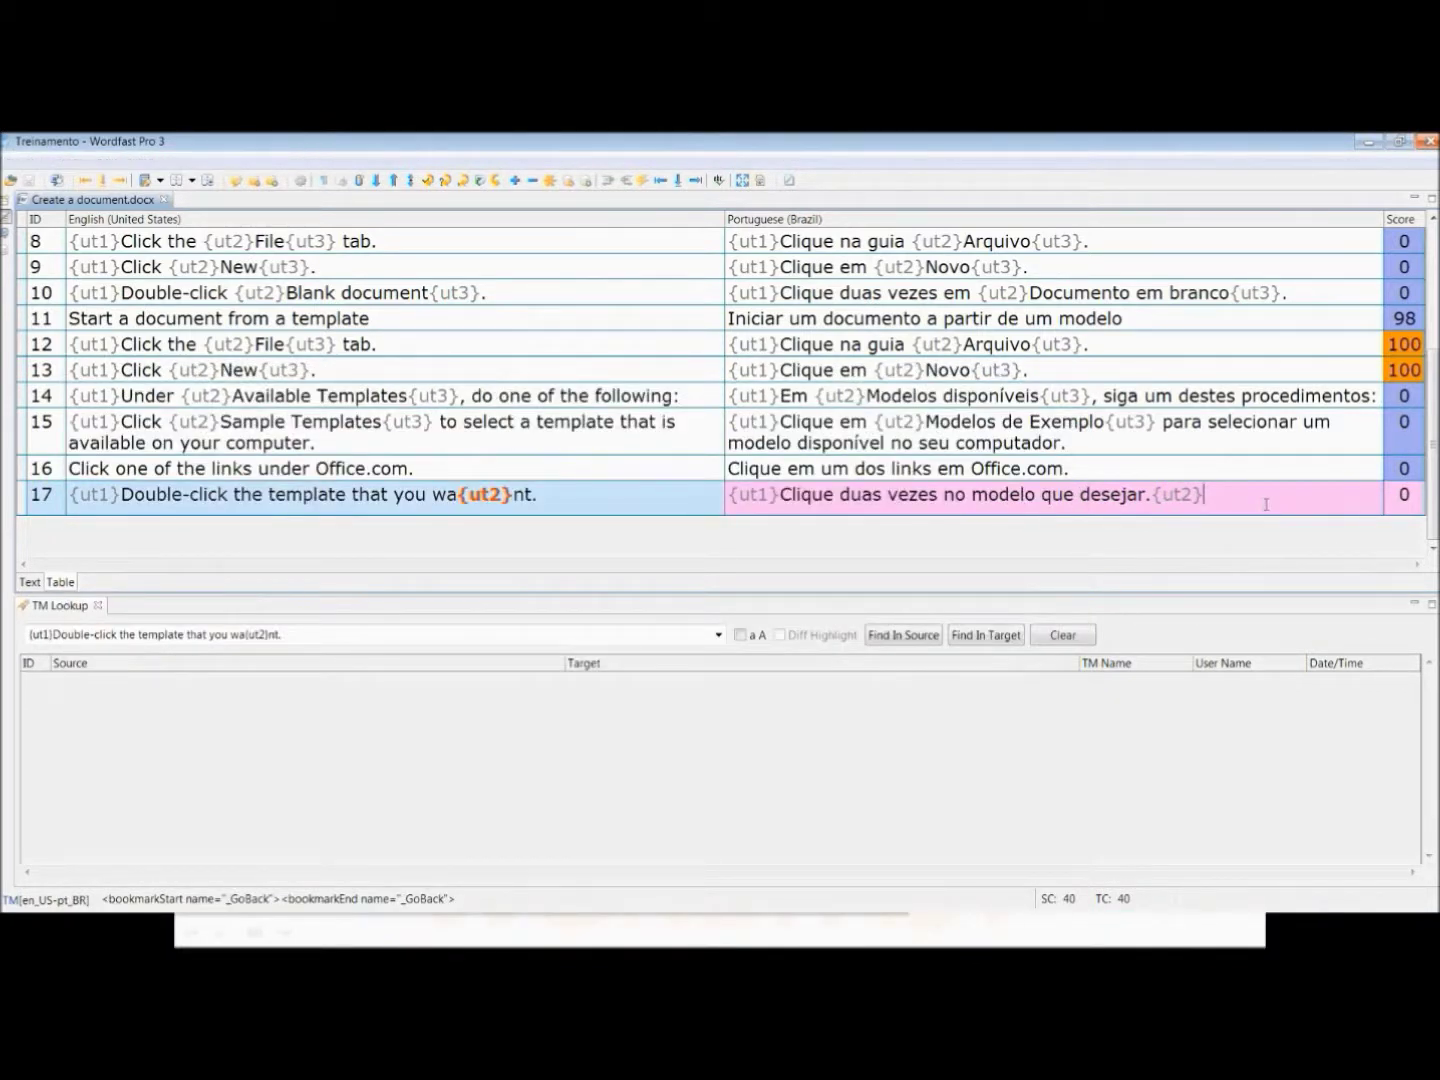
{"action": "key", "text": "Left"}
{"action": "key", "text": "Return"}
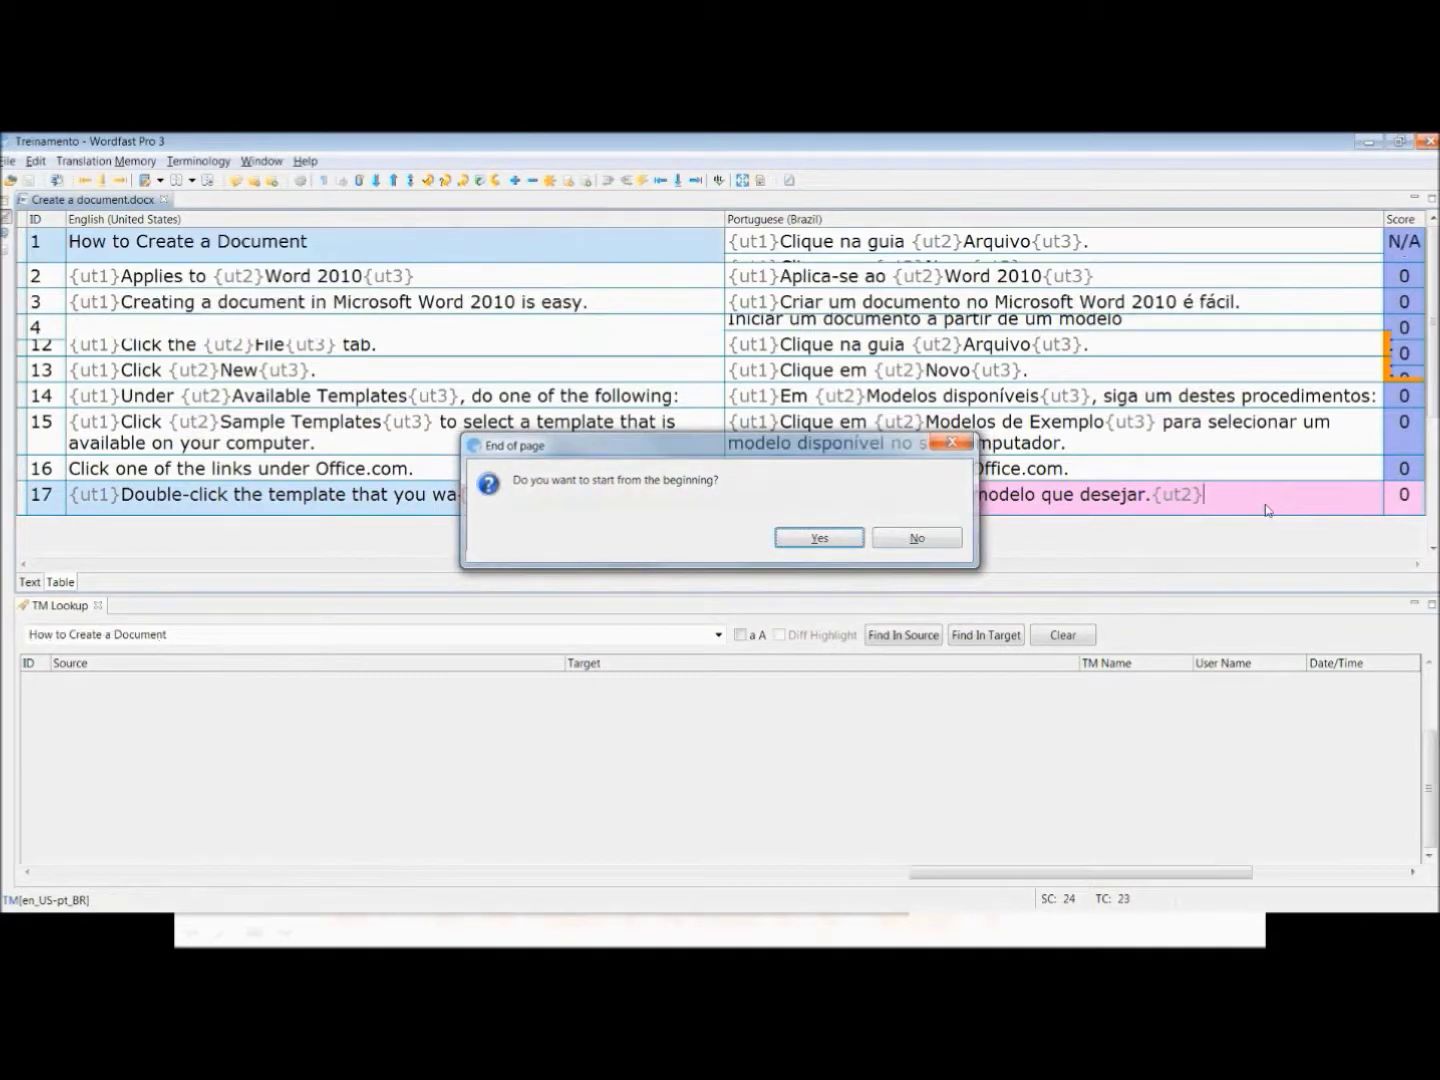
- Review the source and Portuguese translation segment by segment through segment 17, and agree to restart from the beginning of the document
{"action": "key", "text": "alt+Down"}
{"action": "key", "text": "alt+Down"}
{"action": "key", "text": "alt+Down"}
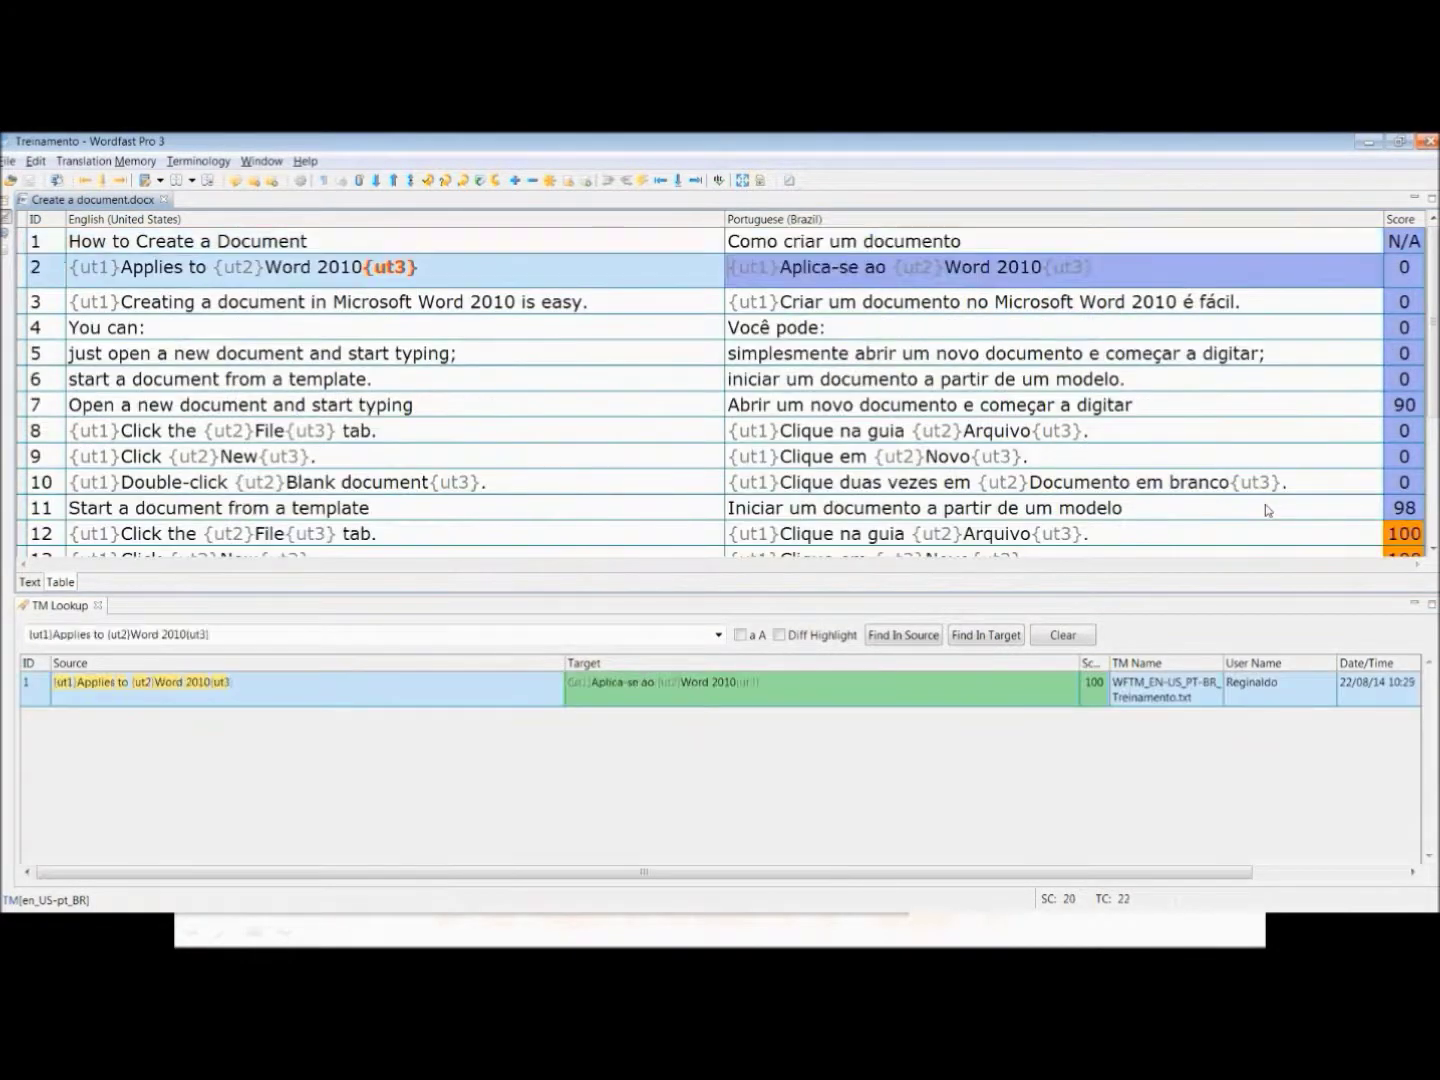
{"action": "key", "text": "alt+Down"}
{"action": "key", "text": "alt+Down"}
{"action": "key", "text": "alt+Down"}
{"action": "key", "text": "alt+Down"}
{"action": "key", "text": "alt+Down"}
{"action": "key", "text": "alt+Down"}
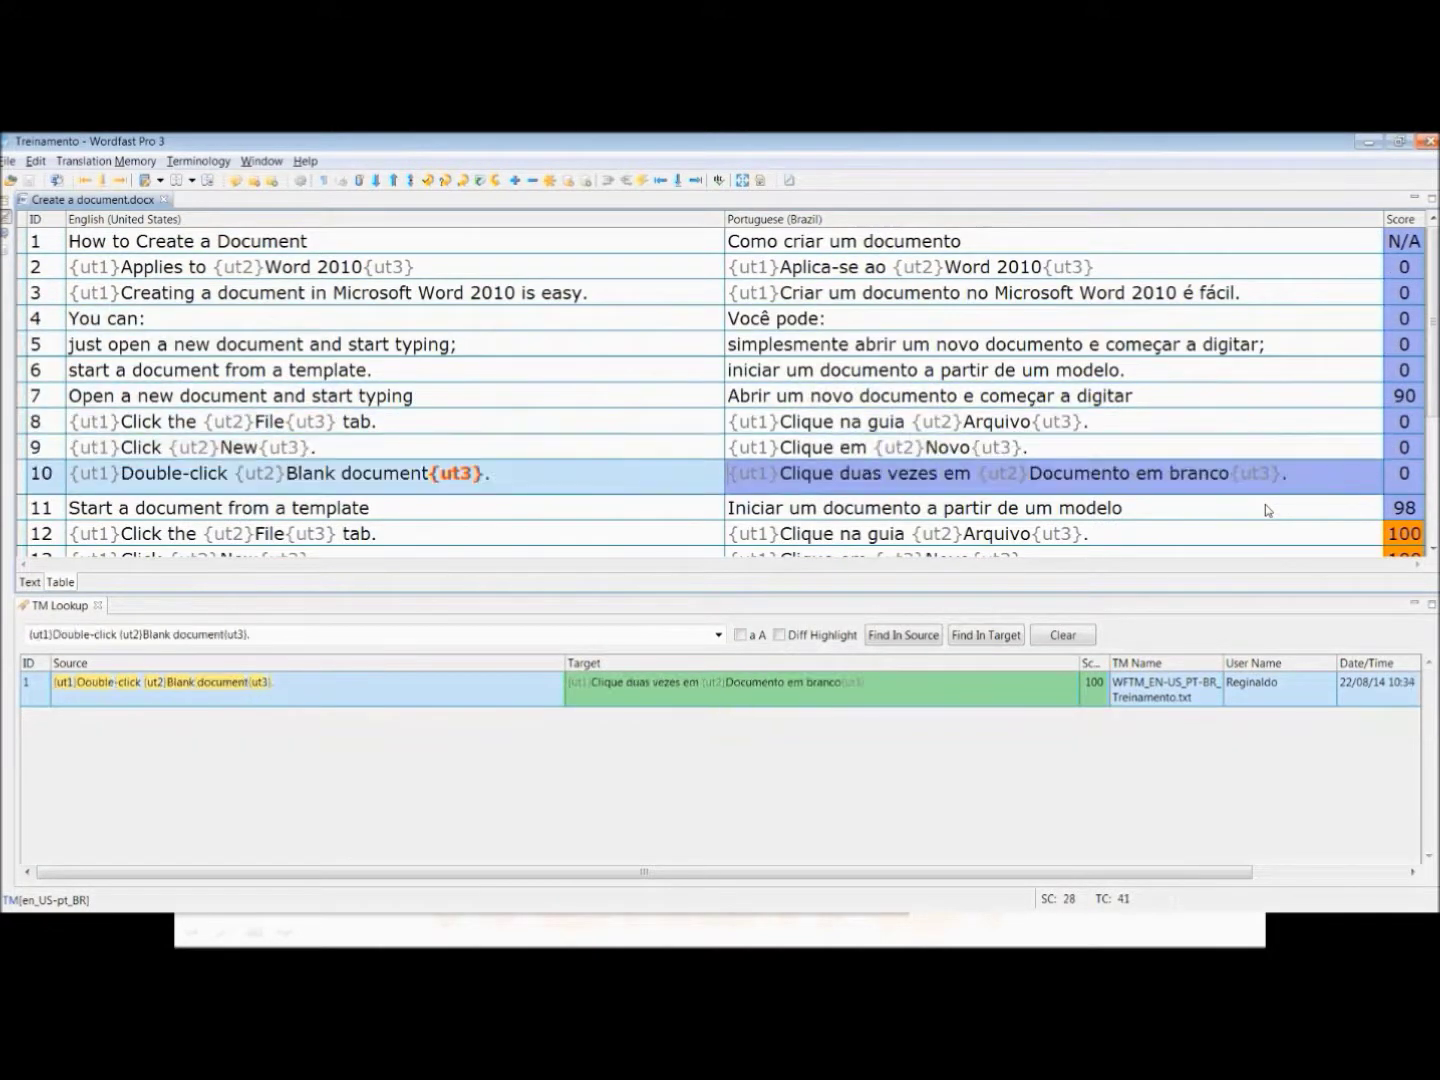
{"action": "key", "text": "alt+Down"}
{"action": "key", "text": "alt+Down"}
{"action": "key", "text": "alt+Down"}
{"action": "key", "text": "alt+Down"}
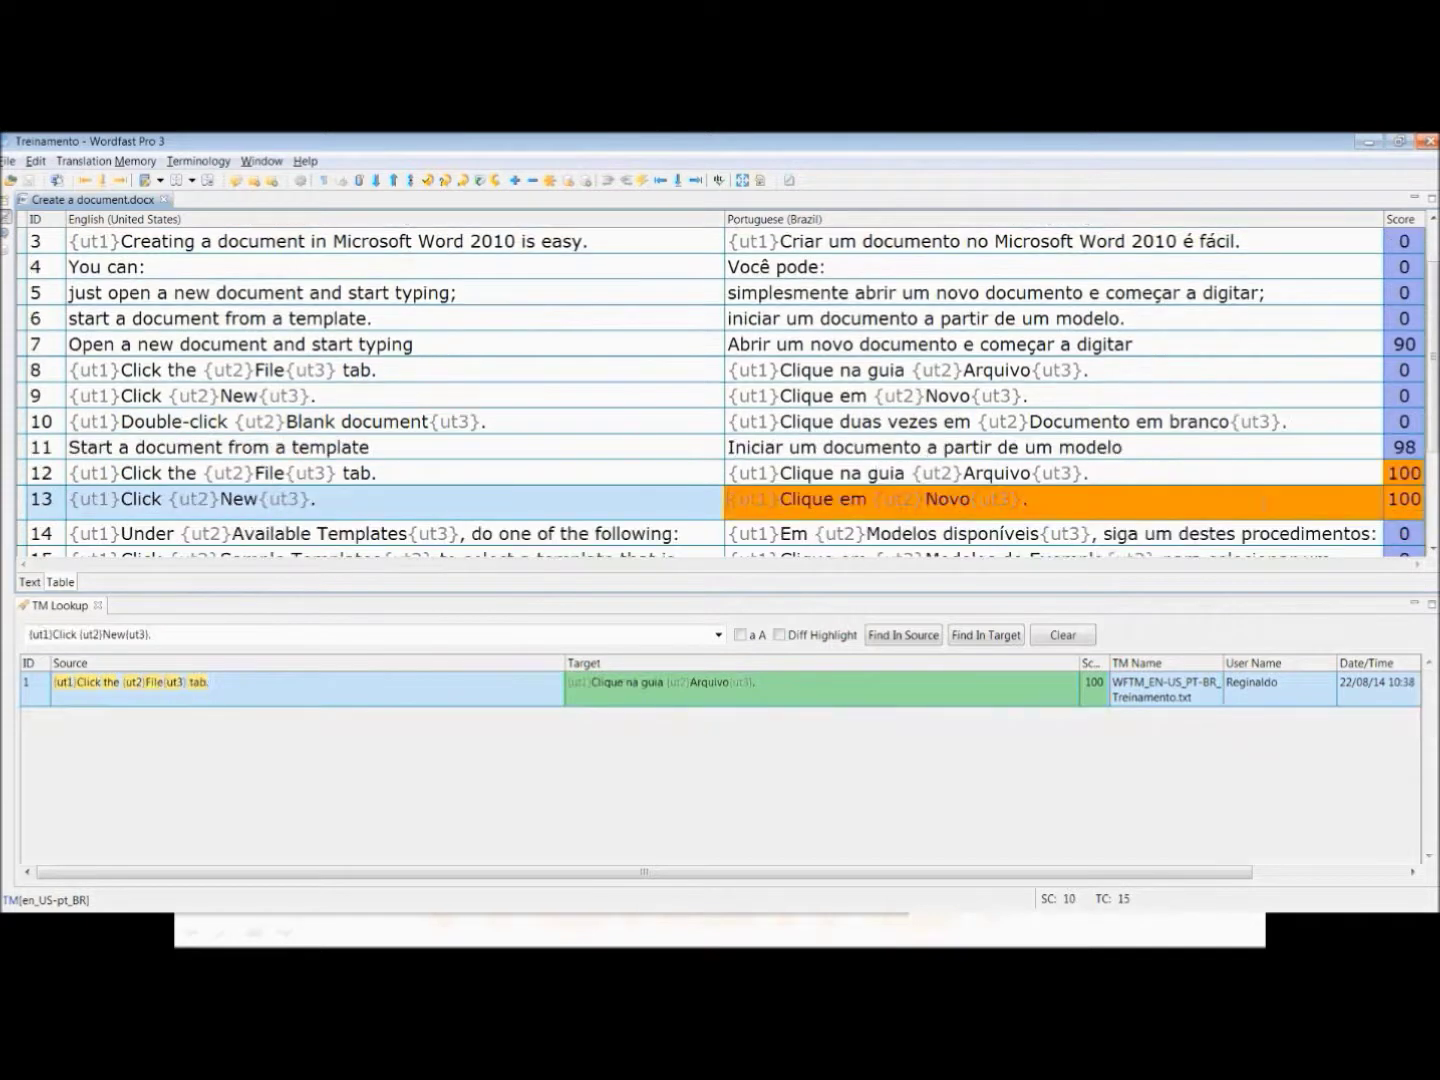
{"action": "key", "text": "alt+Down"}
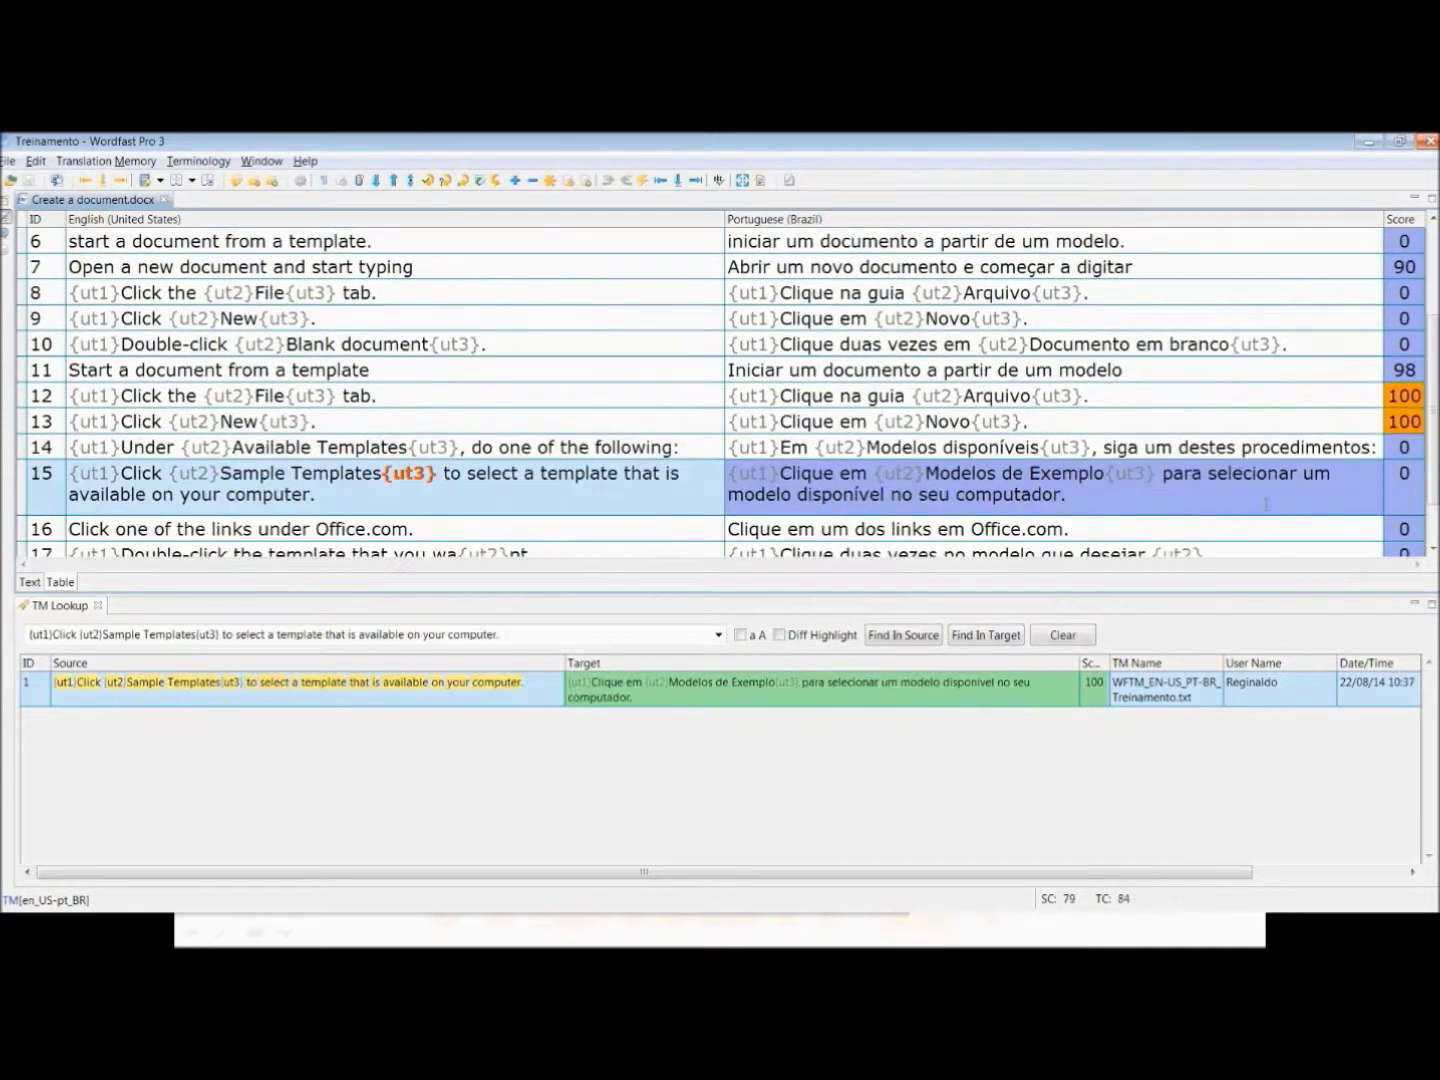
{"action": "key", "text": "alt+Down"}
{"action": "key", "text": "alt+Down"}
{"action": "key", "text": "alt+Down"}
{"action": "key", "text": "Left"}
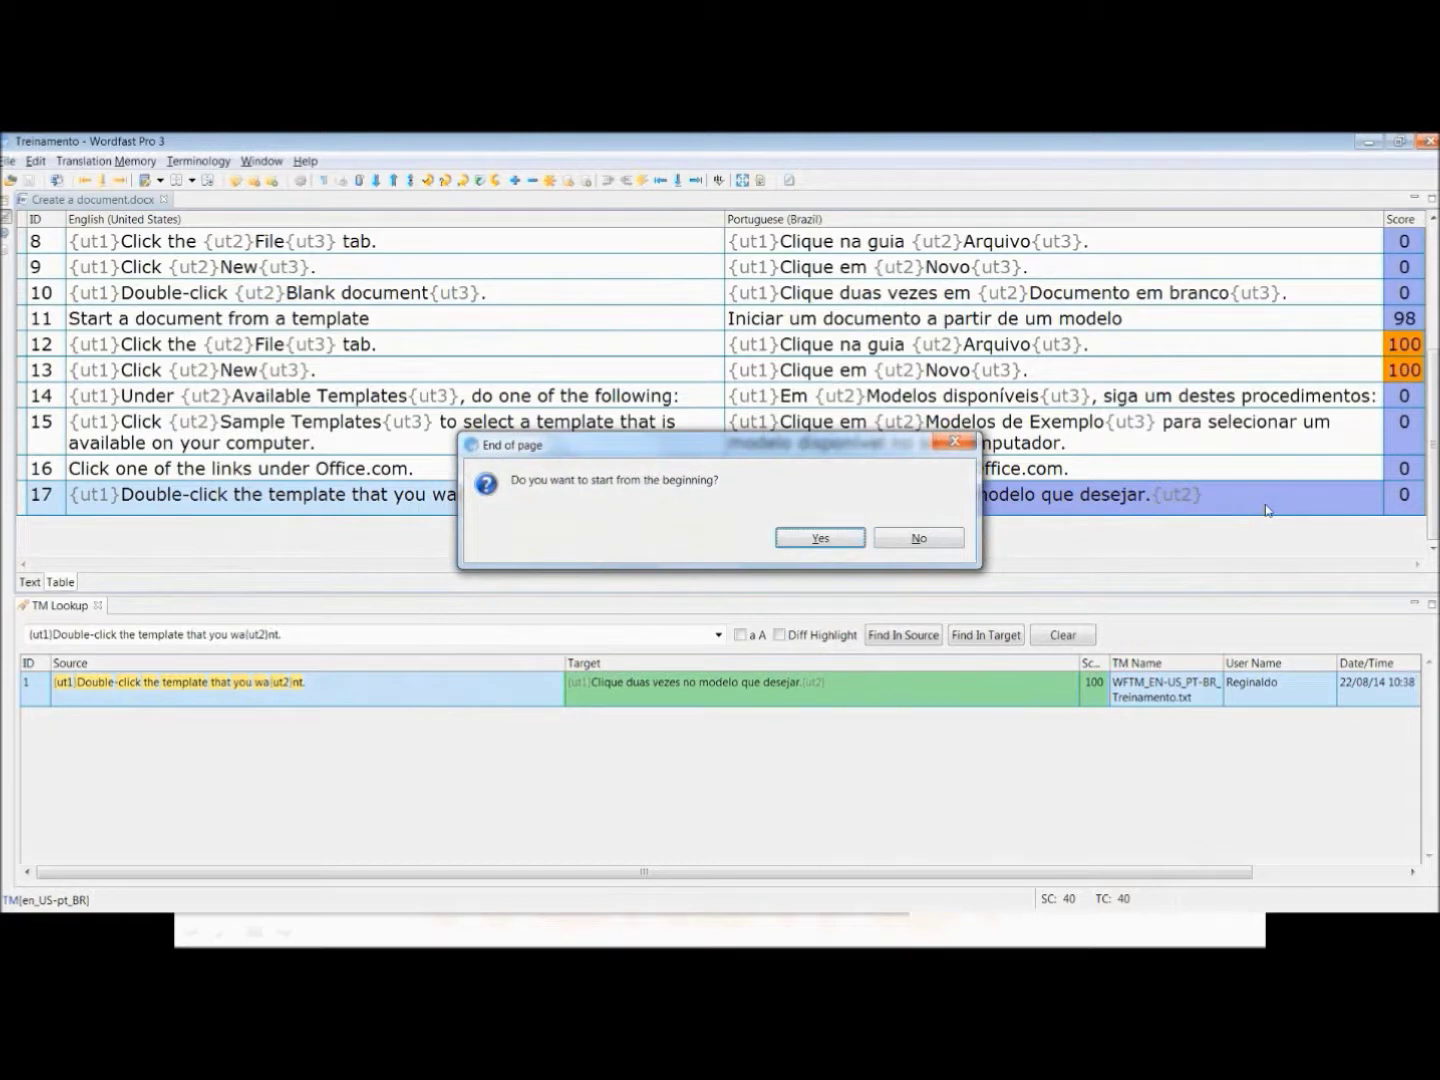
{"action": "key", "text": "Return"}
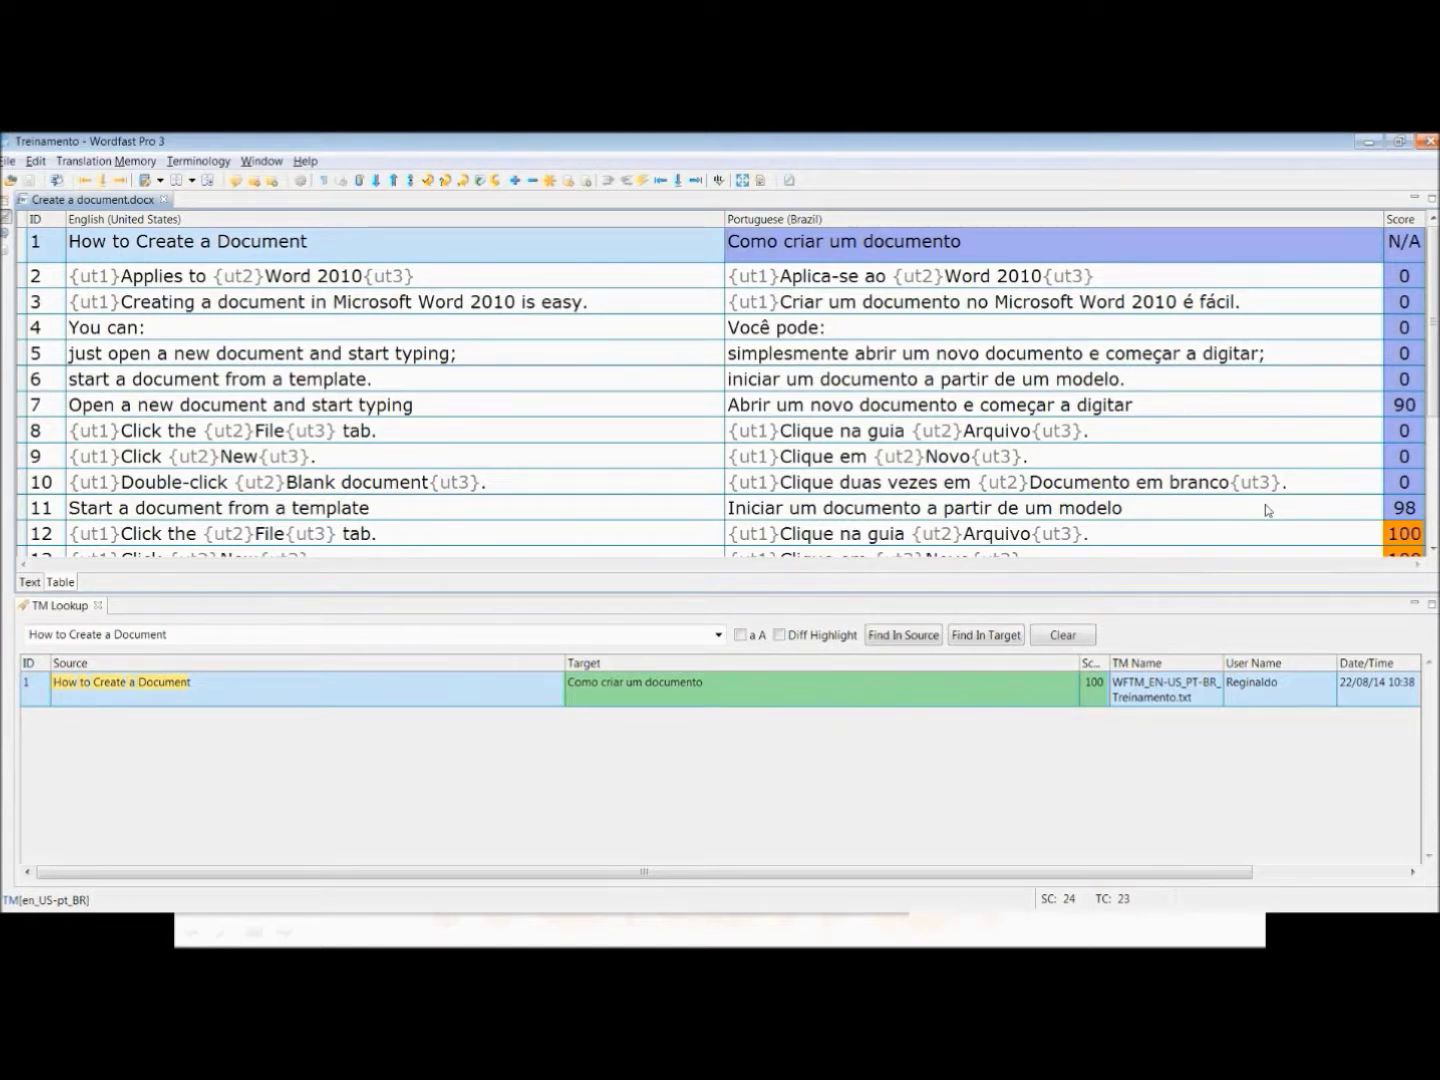
- Start a spell check of the translation and cancel it at the flagged word in segment 2
{"action": "left_click", "coordinate": [718, 181]}
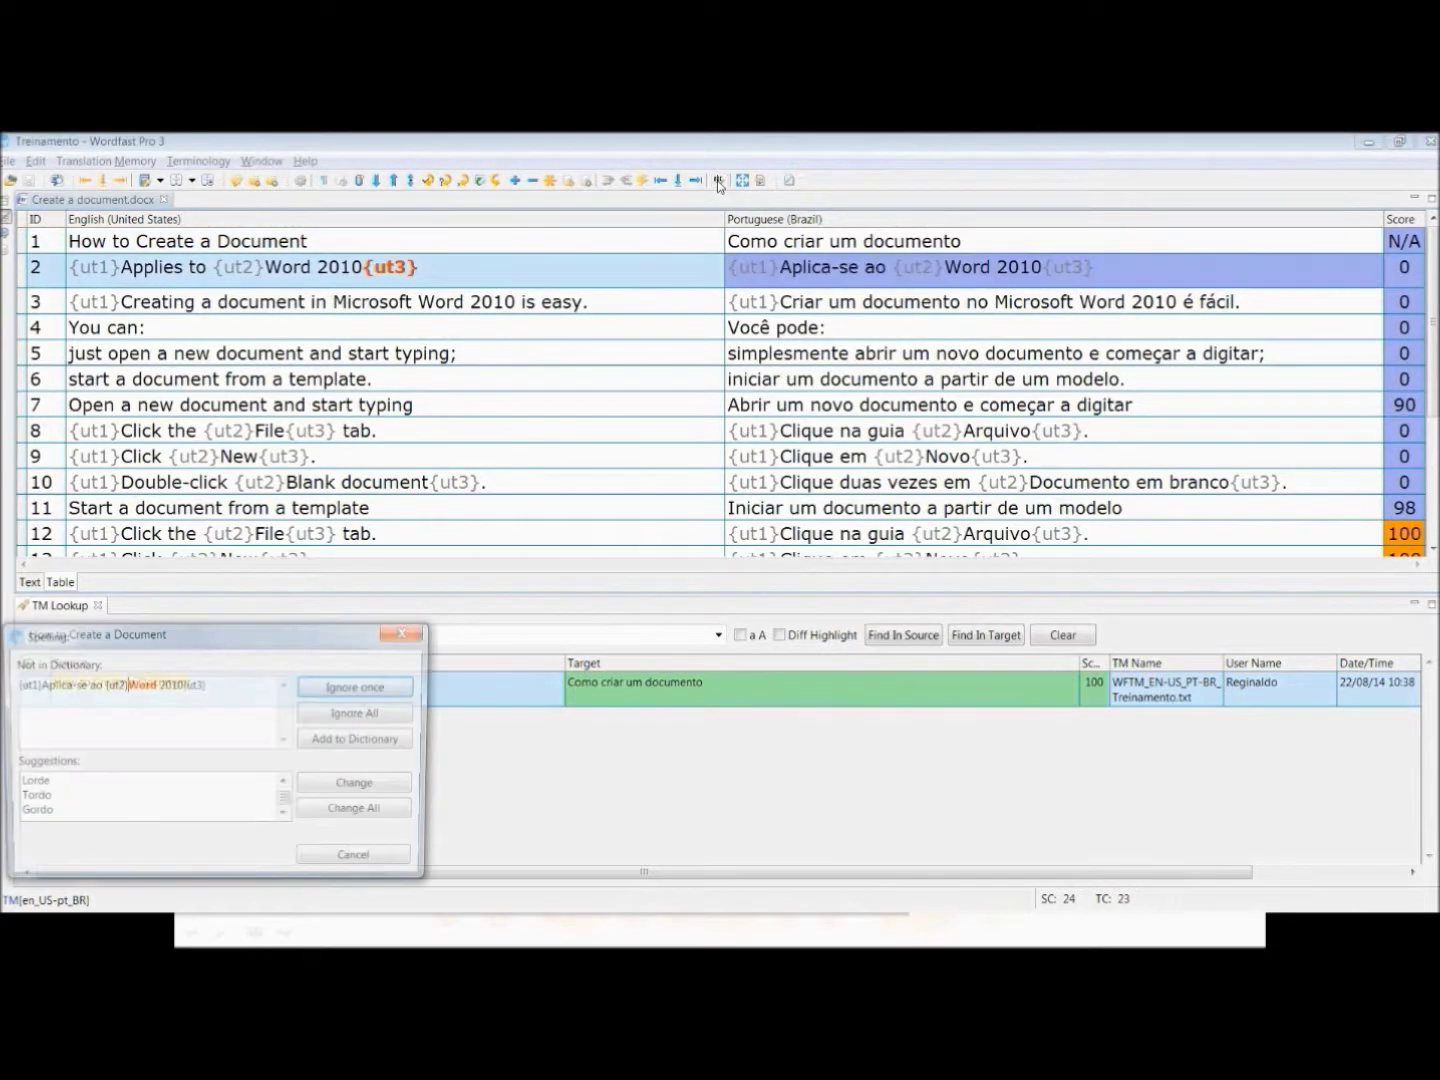
{"action": "left_click", "coordinate": [394, 865]}
- Set the spellcheck engine to Microsoft Office Spellcheck in the preferences and spell-check the translation with it
{"action": "left_click", "coordinate": [37, 162]}
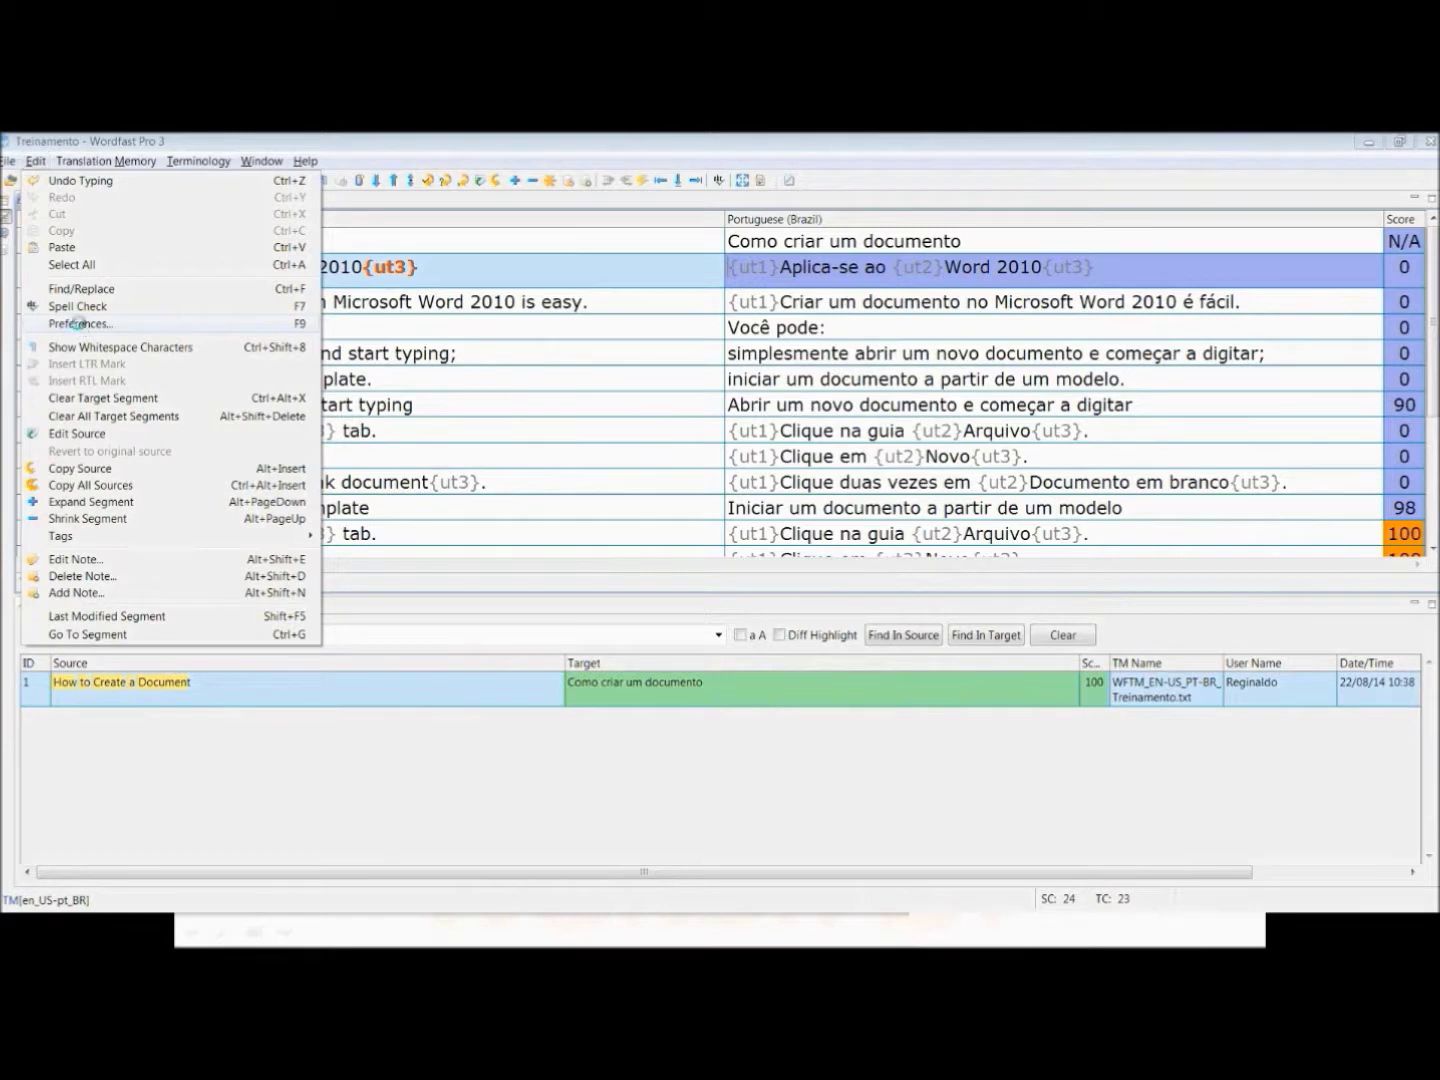
{"action": "left_click", "coordinate": [80, 324]}
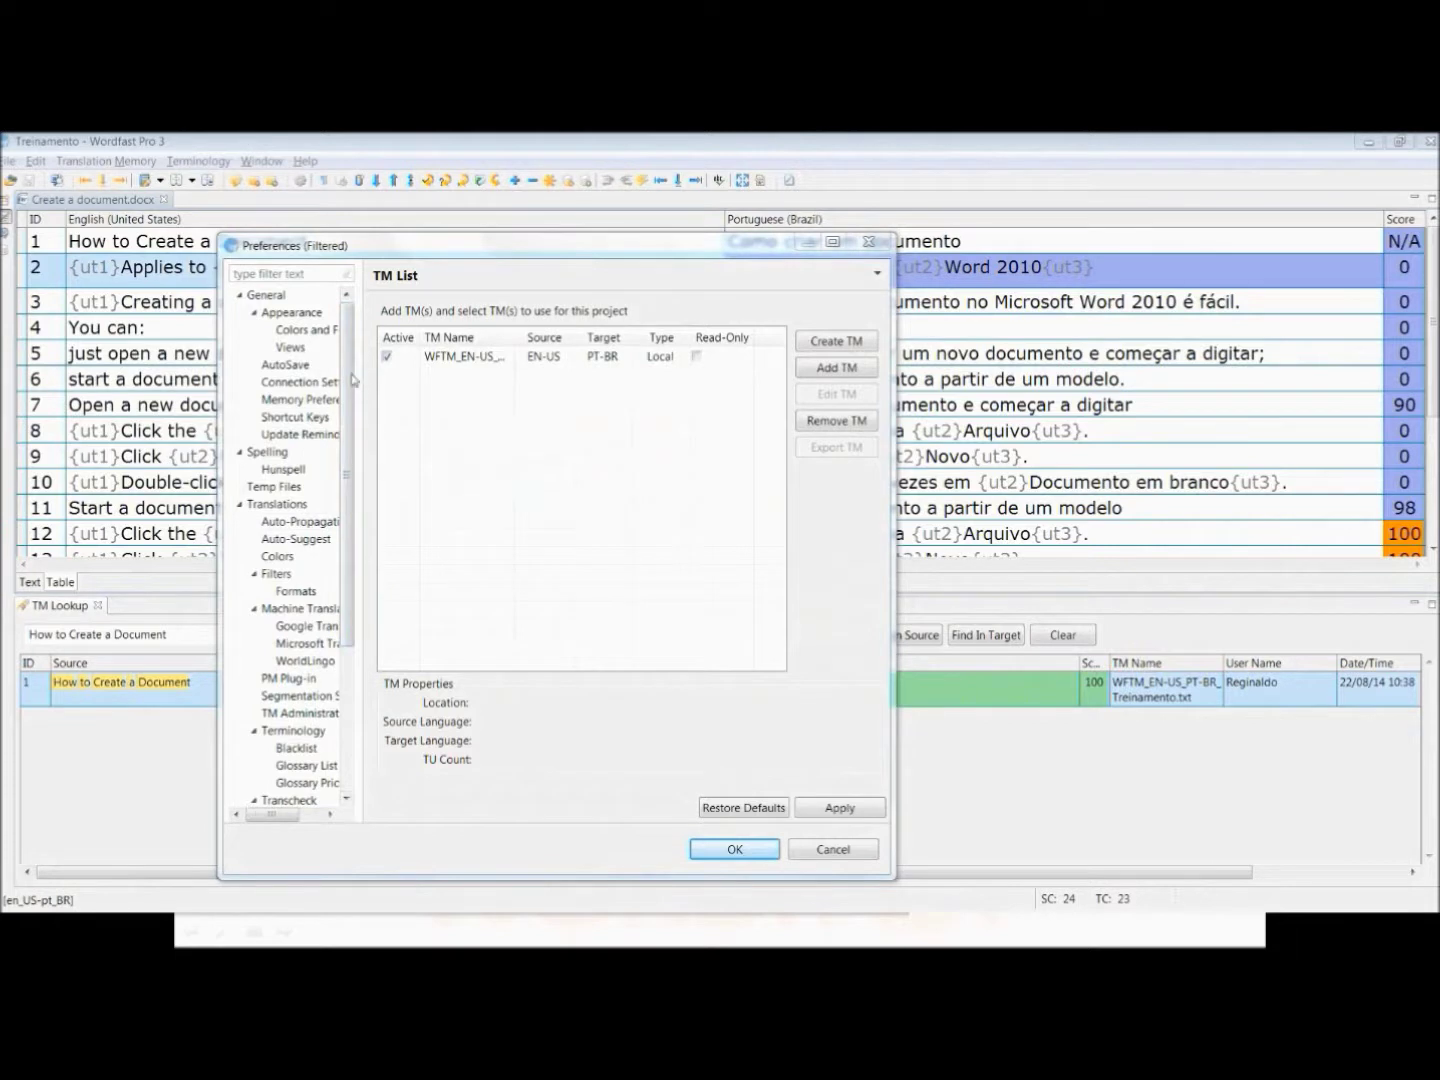
{"action": "left_click_drag", "start_coordinate": [350, 378], "coordinate": [335, 655]}
{"action": "scroll", "coordinate": [335, 655], "scroll_direction": "up", "scroll_amount": 4}
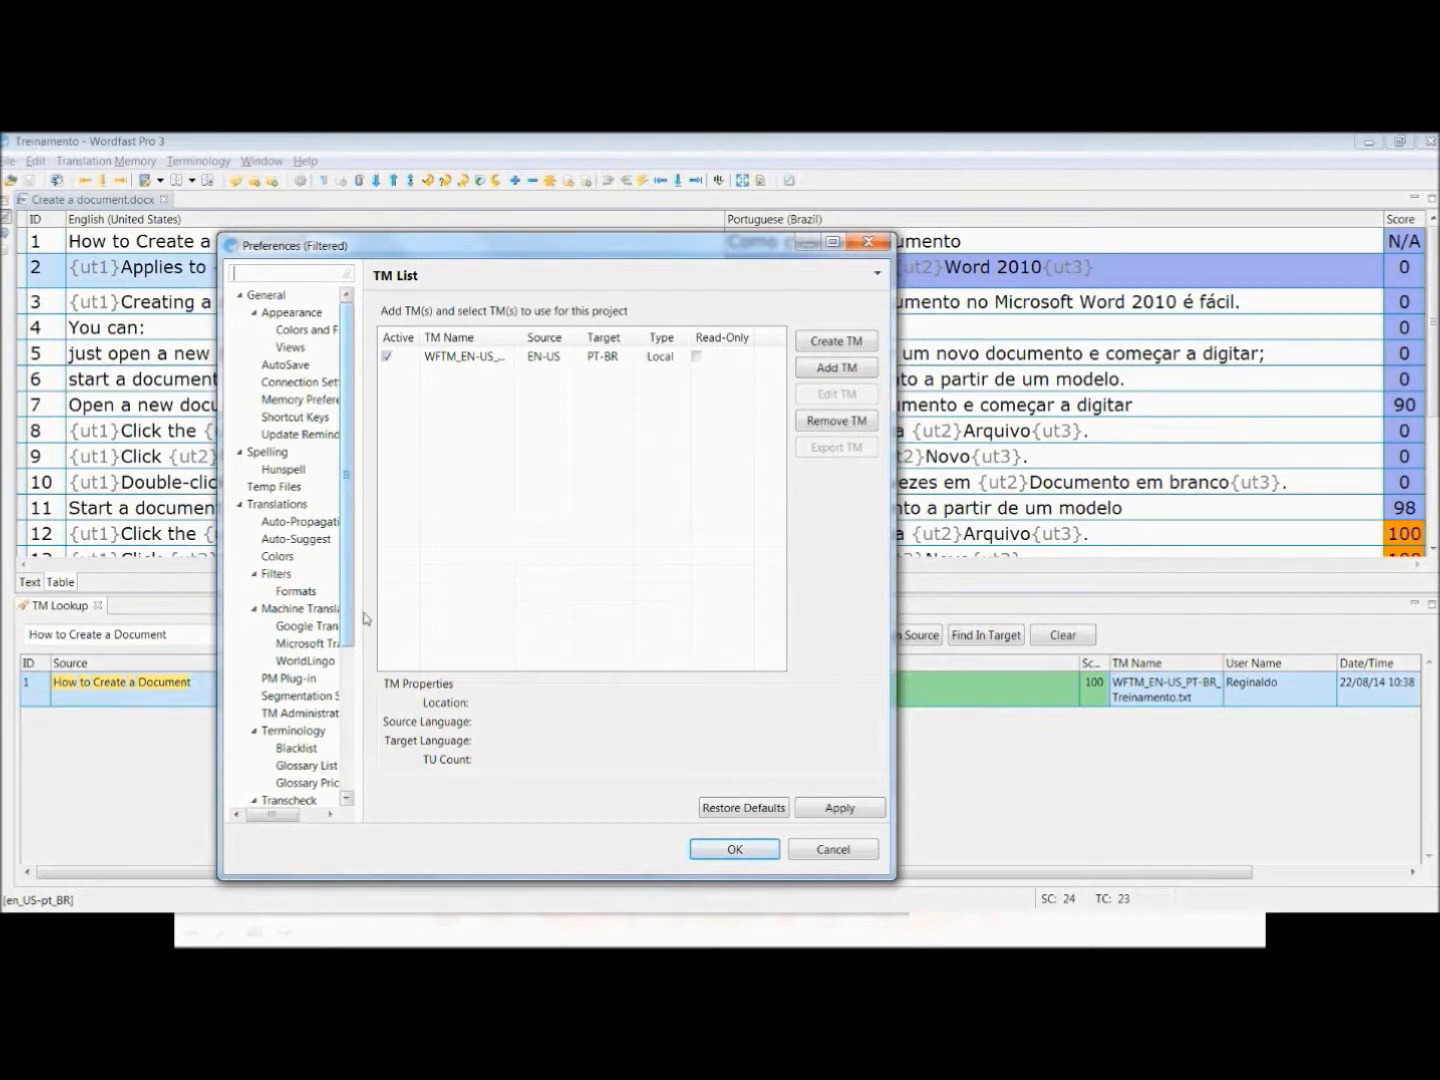
{"action": "left_click", "coordinate": [268, 454]}
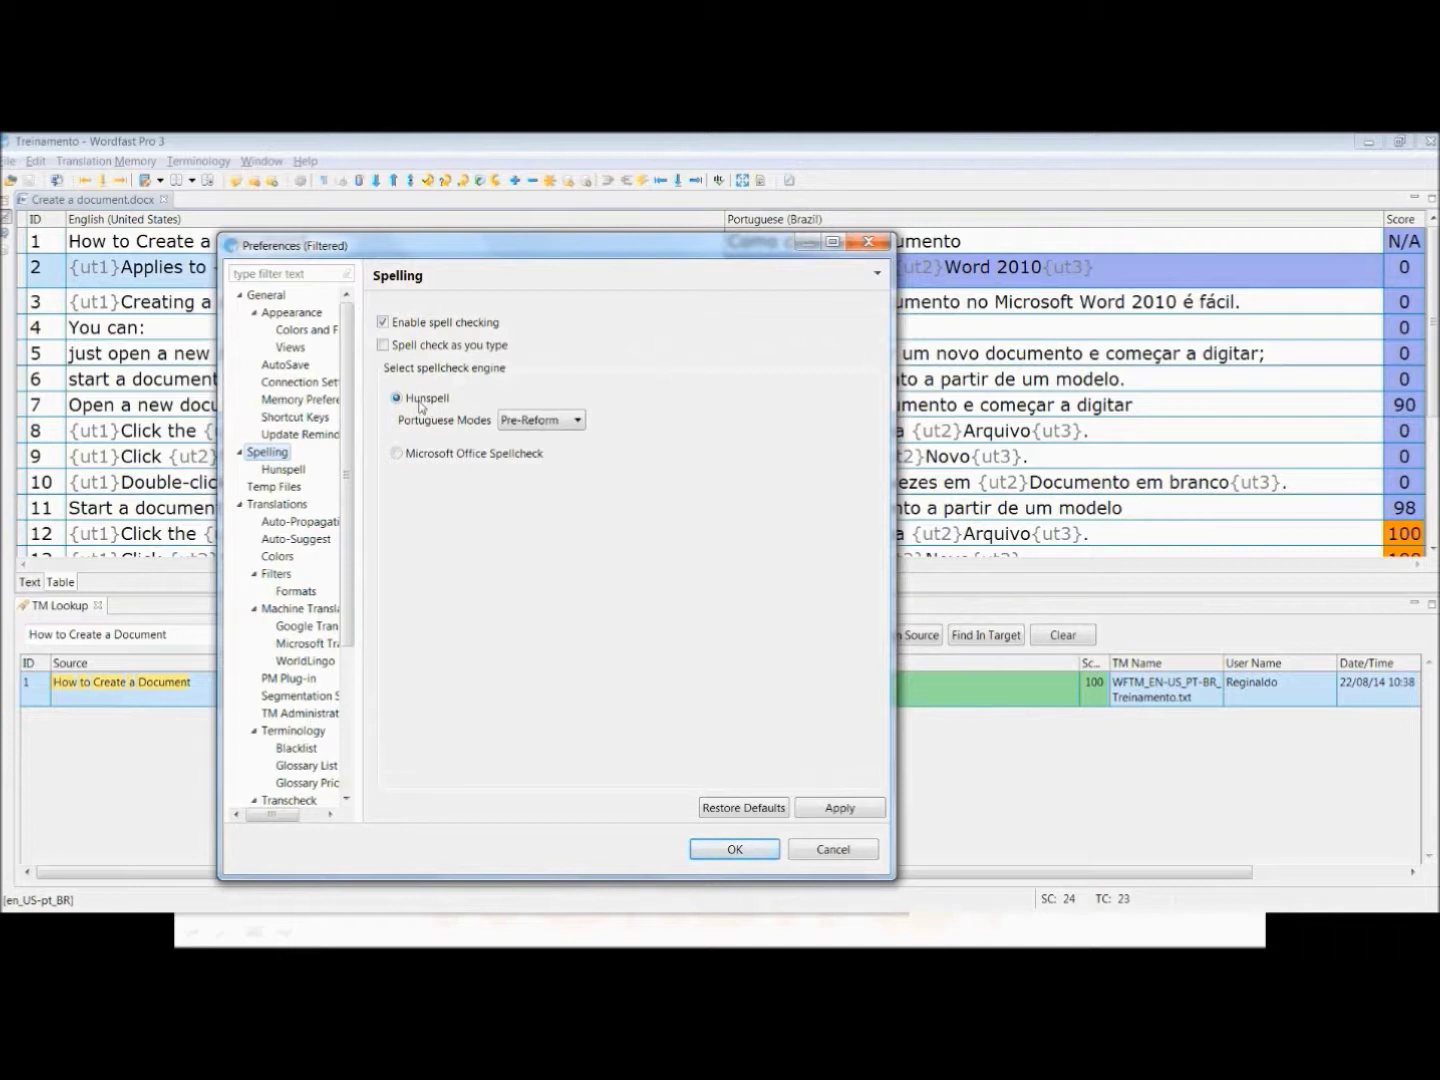
{"action": "left_click", "coordinate": [424, 463]}
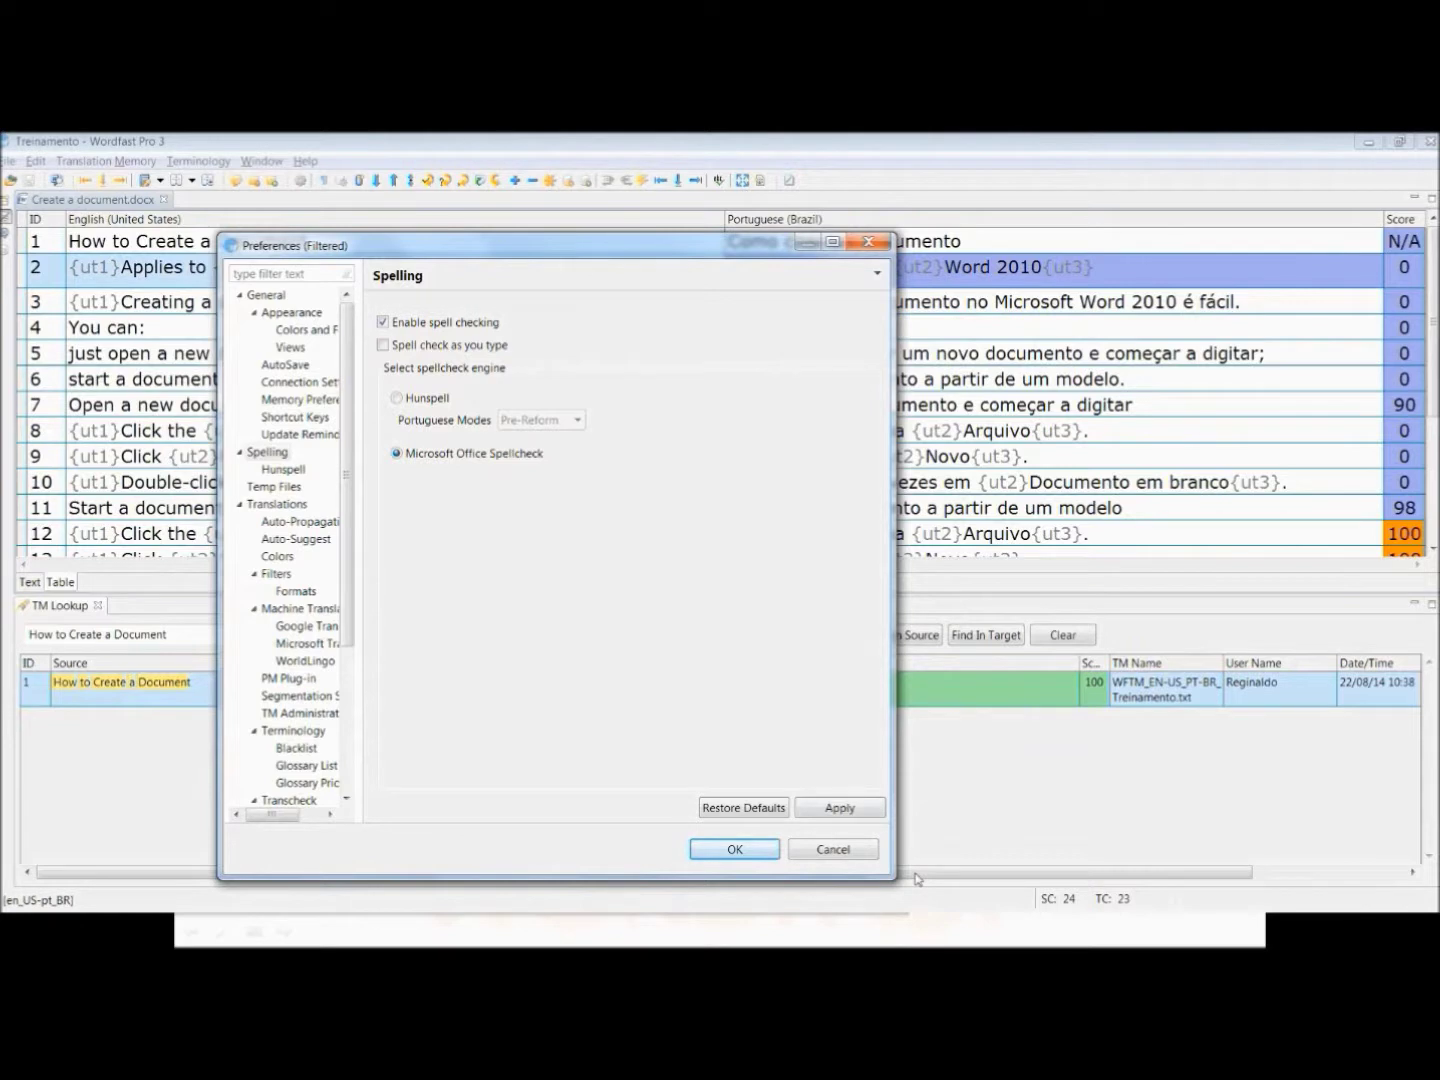
{"action": "left_click", "coordinate": [868, 815]}
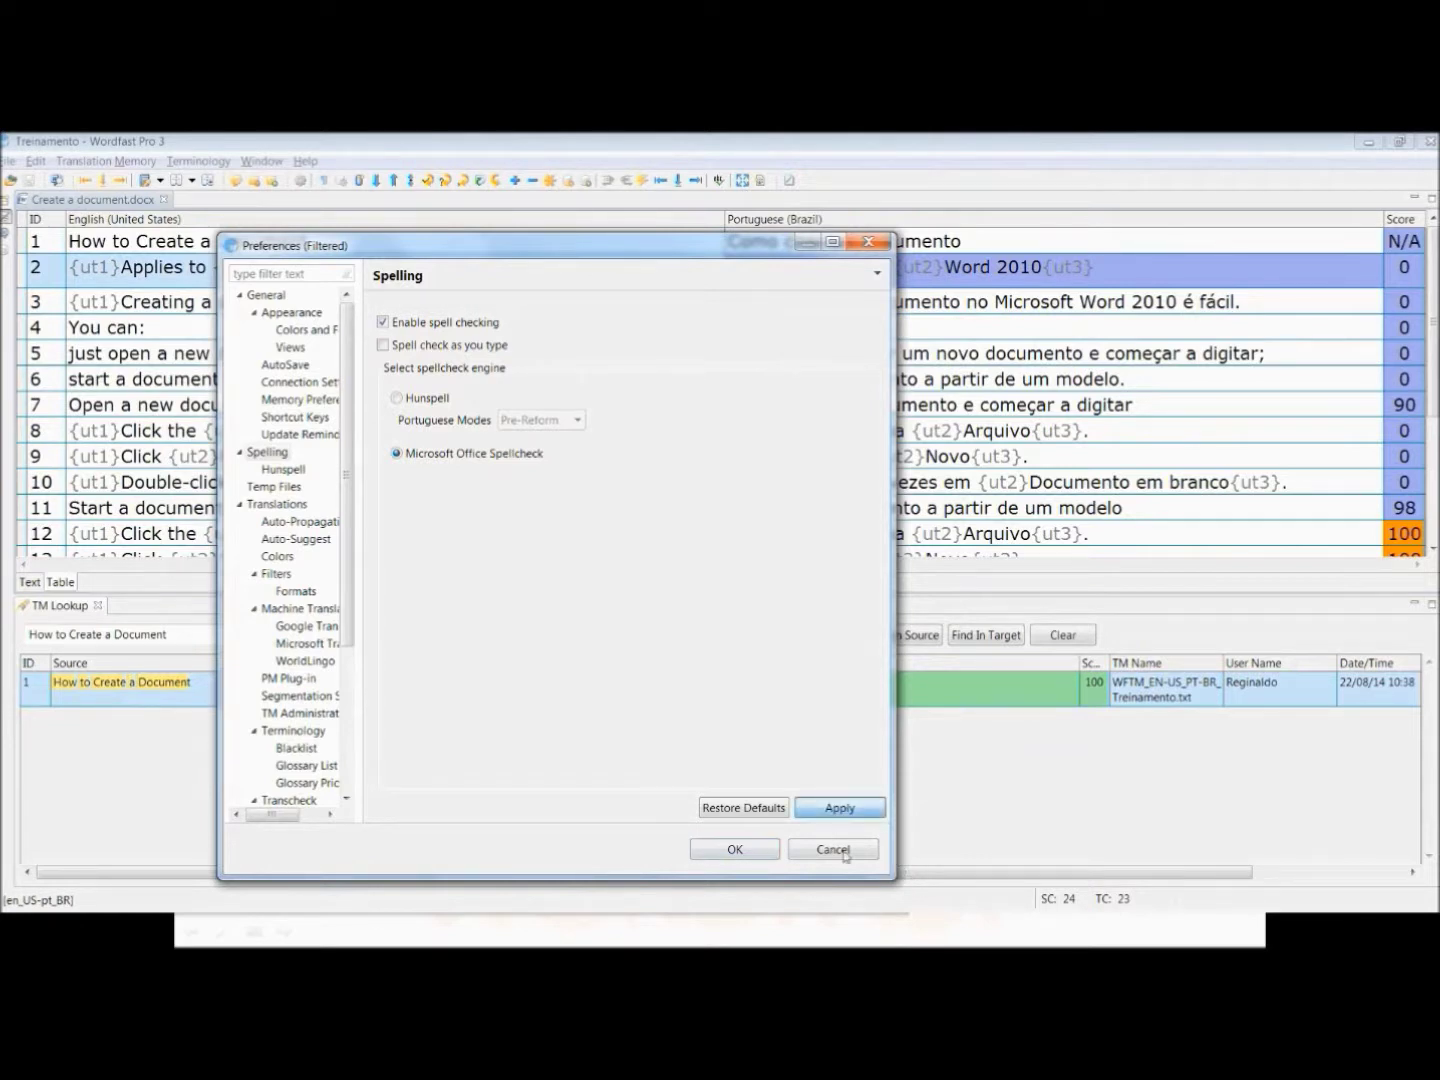
{"action": "left_click", "coordinate": [740, 855]}
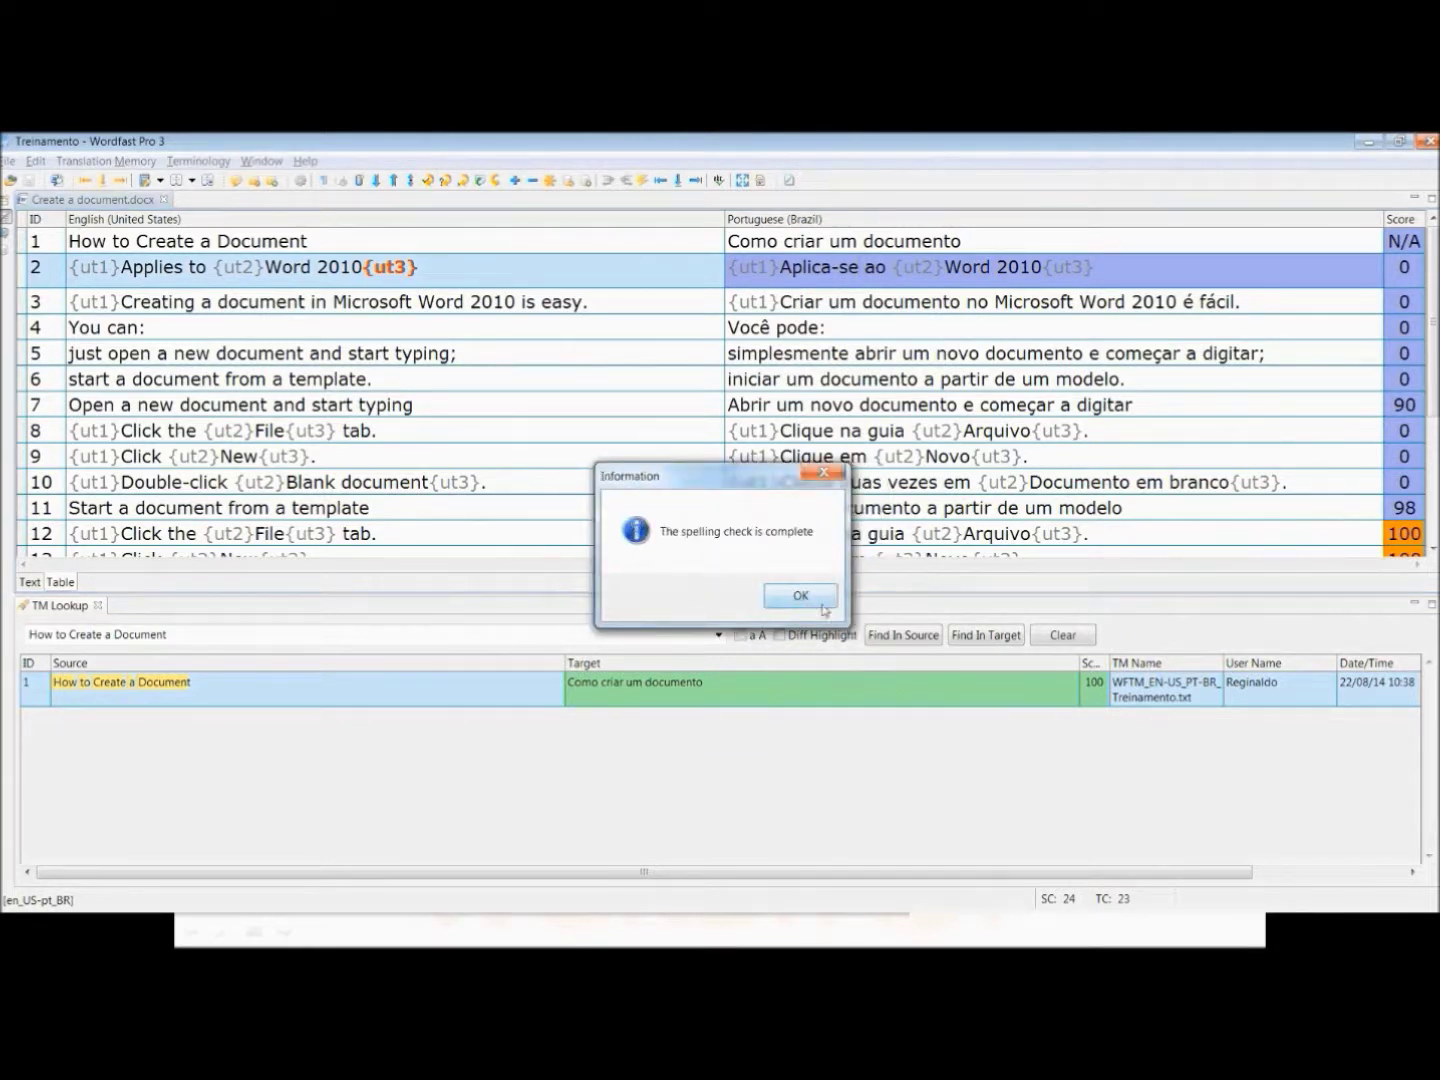
{"action": "left_click", "coordinate": [801, 597]}
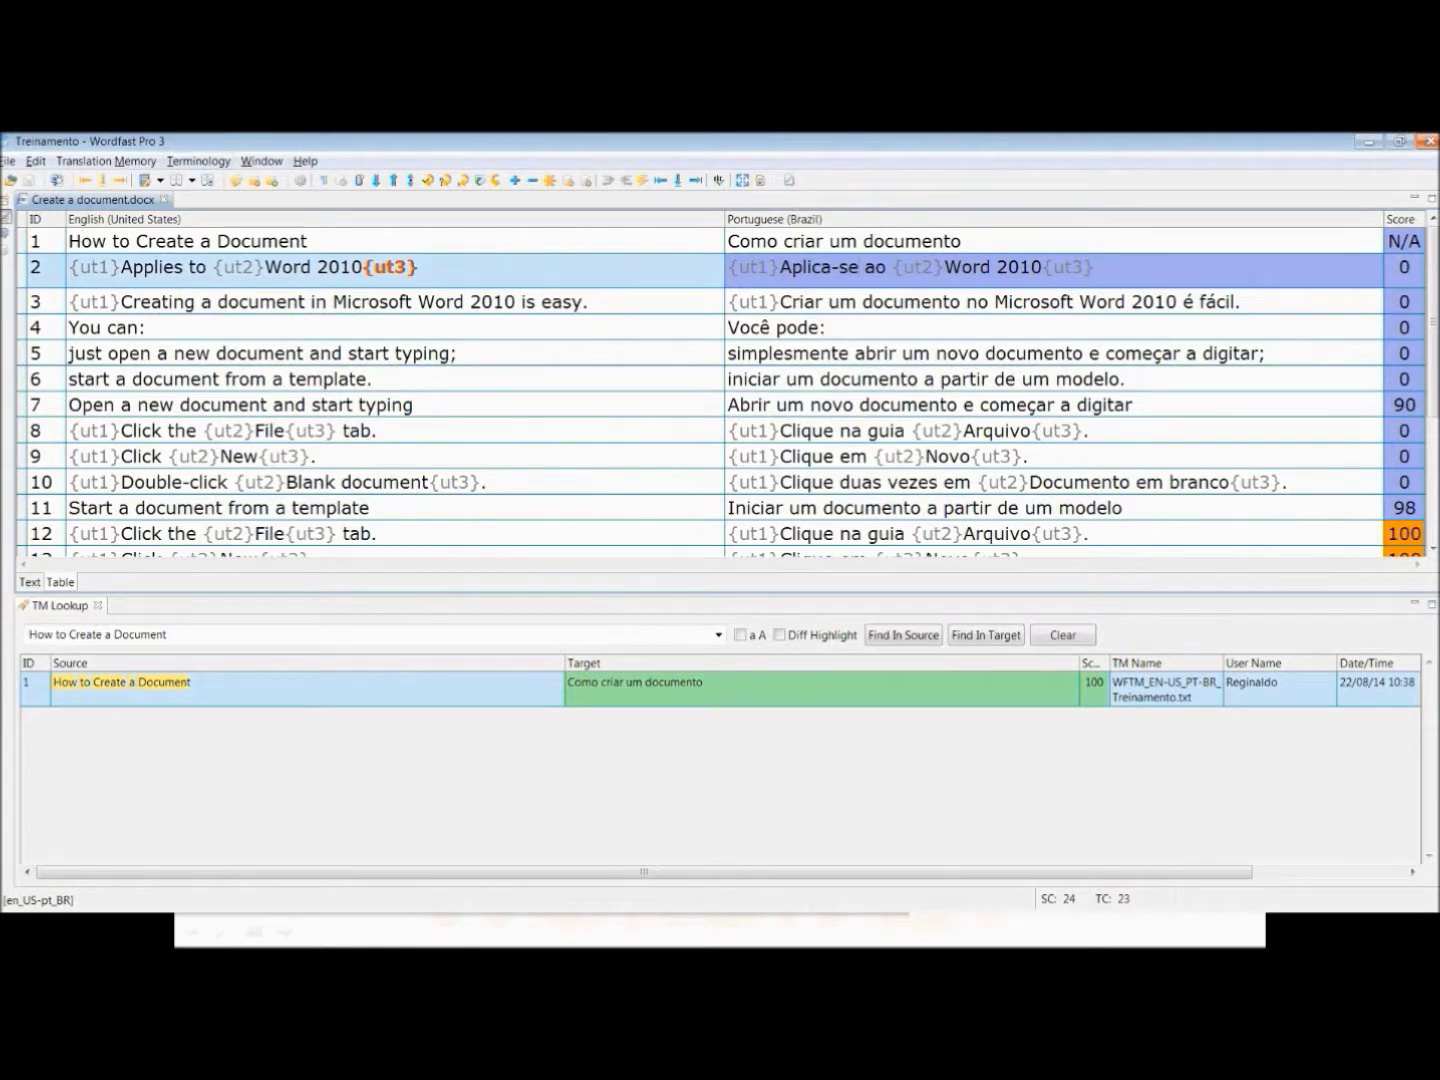
- Enable the Tag and Numerical Check options in the Transcheck preferences
{"action": "left_click", "coordinate": [41, 166]}
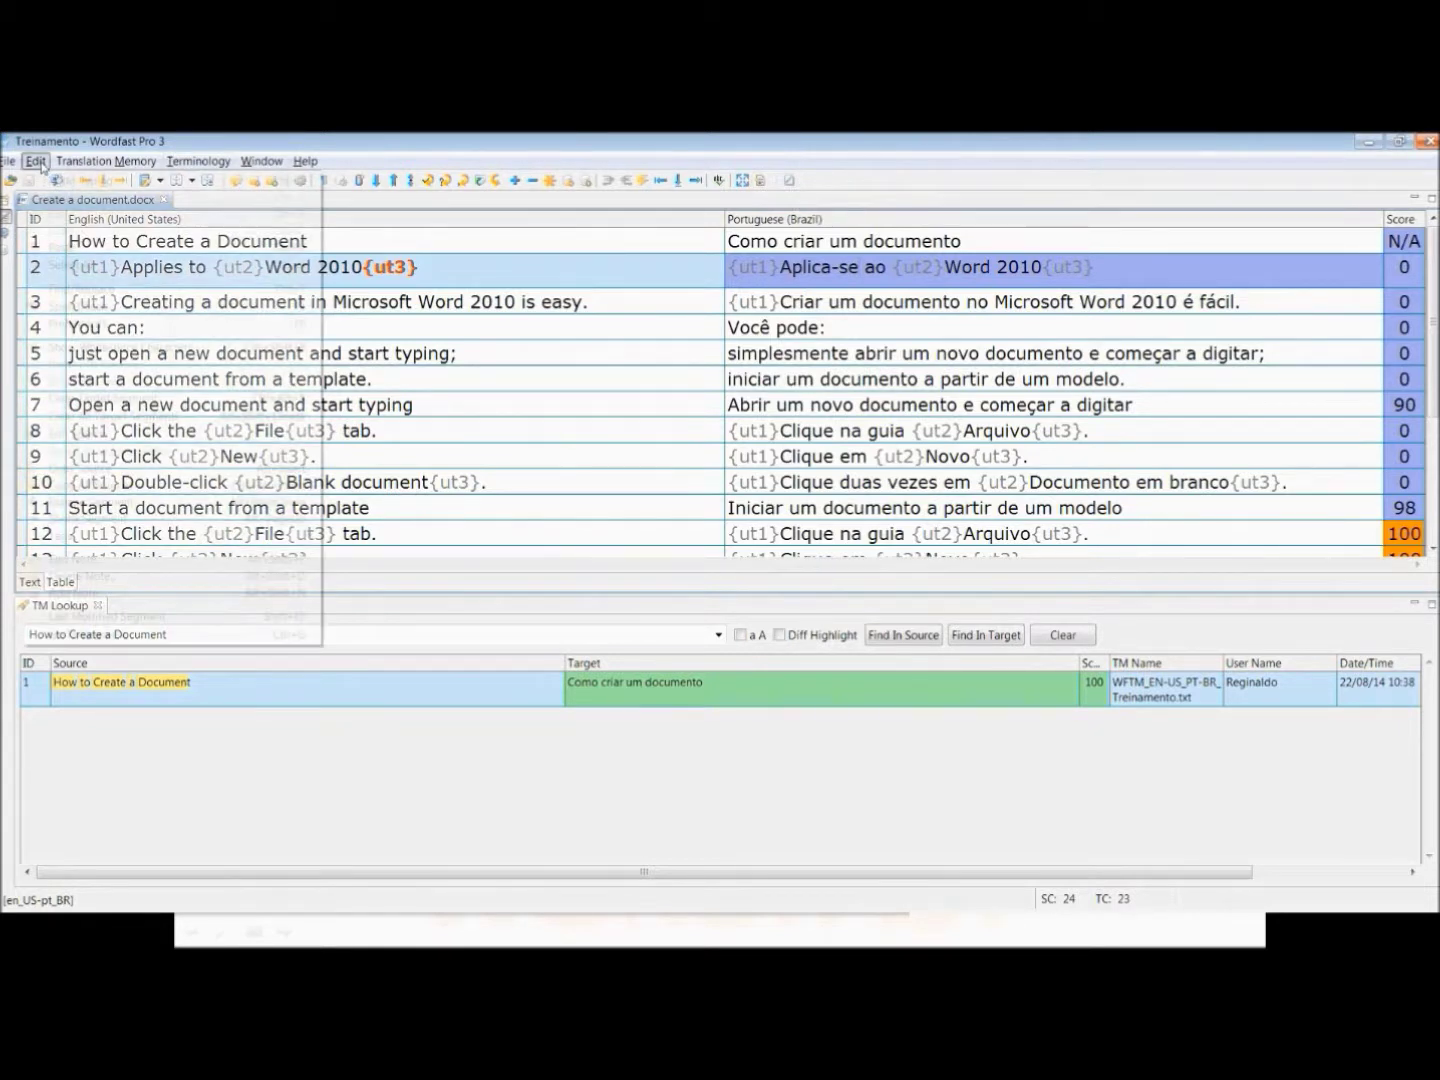
{"action": "left_click", "coordinate": [56, 325]}
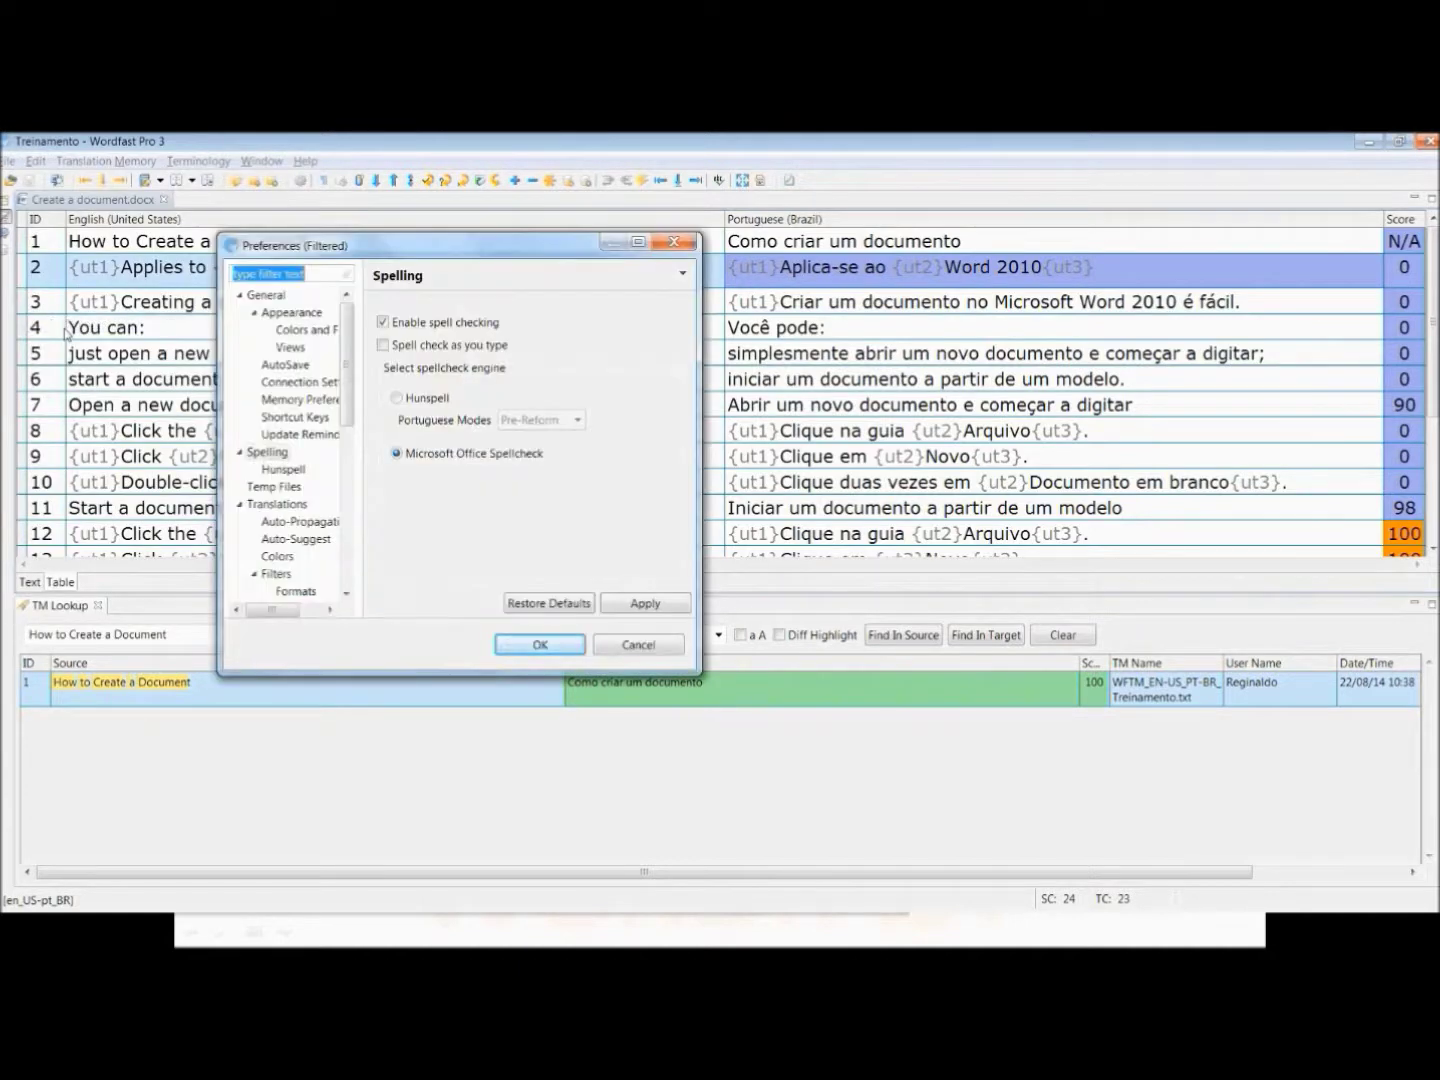
{"action": "scroll", "coordinate": [347, 500], "scroll_direction": "down", "scroll_amount": 3}
{"action": "scroll", "coordinate": [347, 500], "scroll_direction": "down", "scroll_amount": 5}
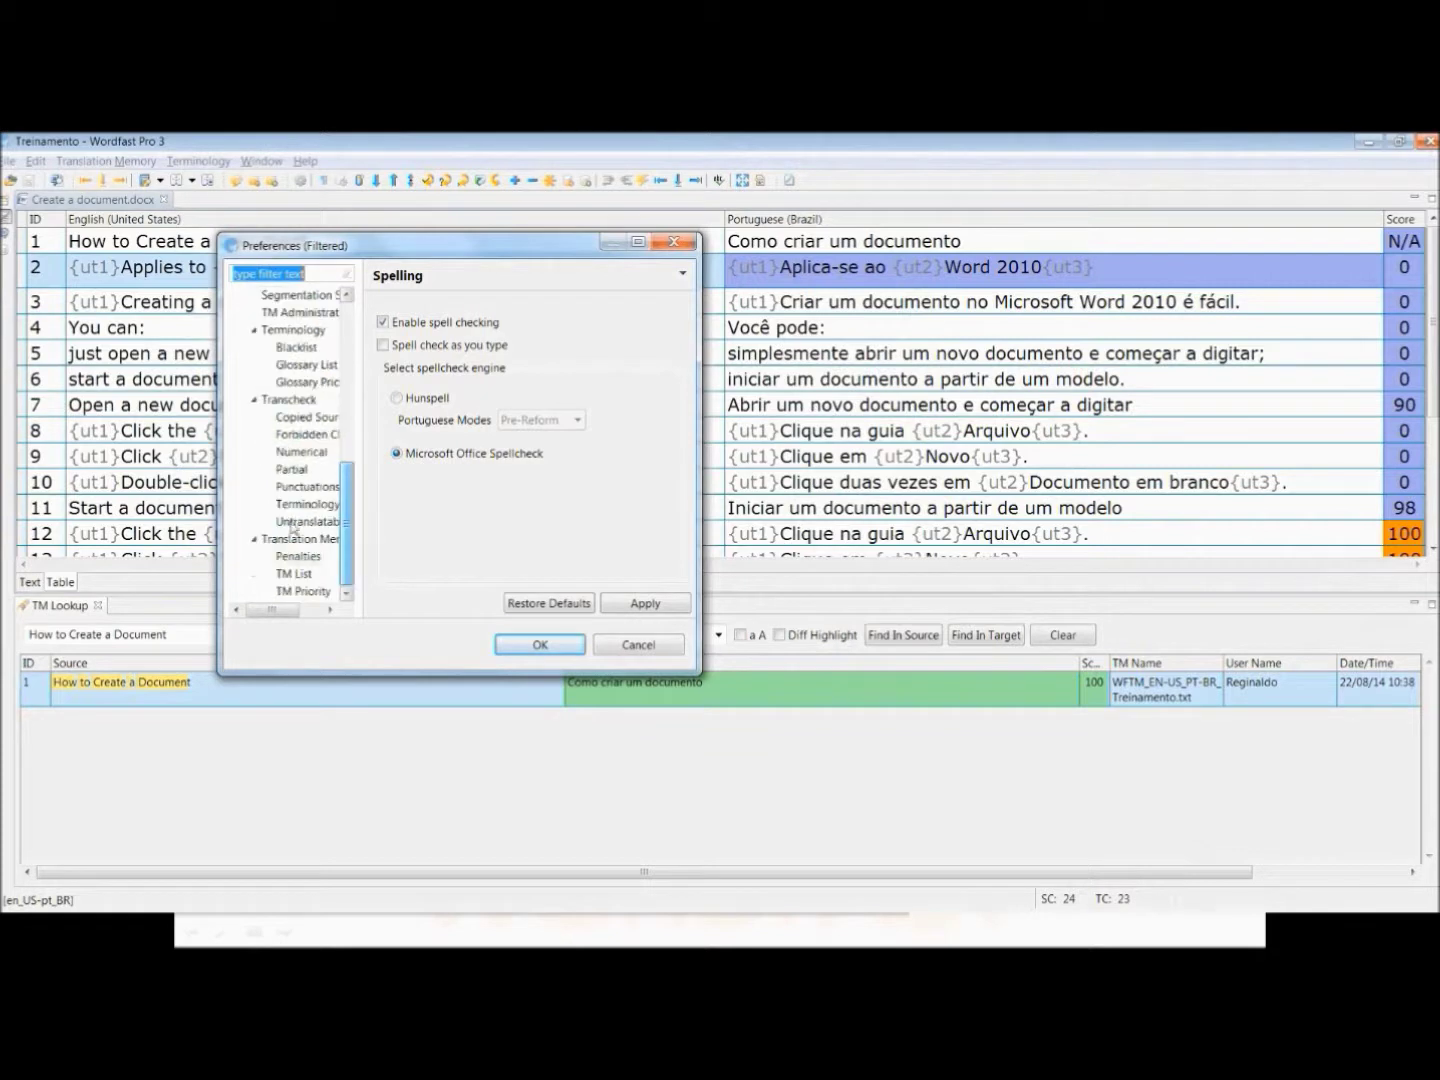
{"action": "left_click", "coordinate": [310, 401]}
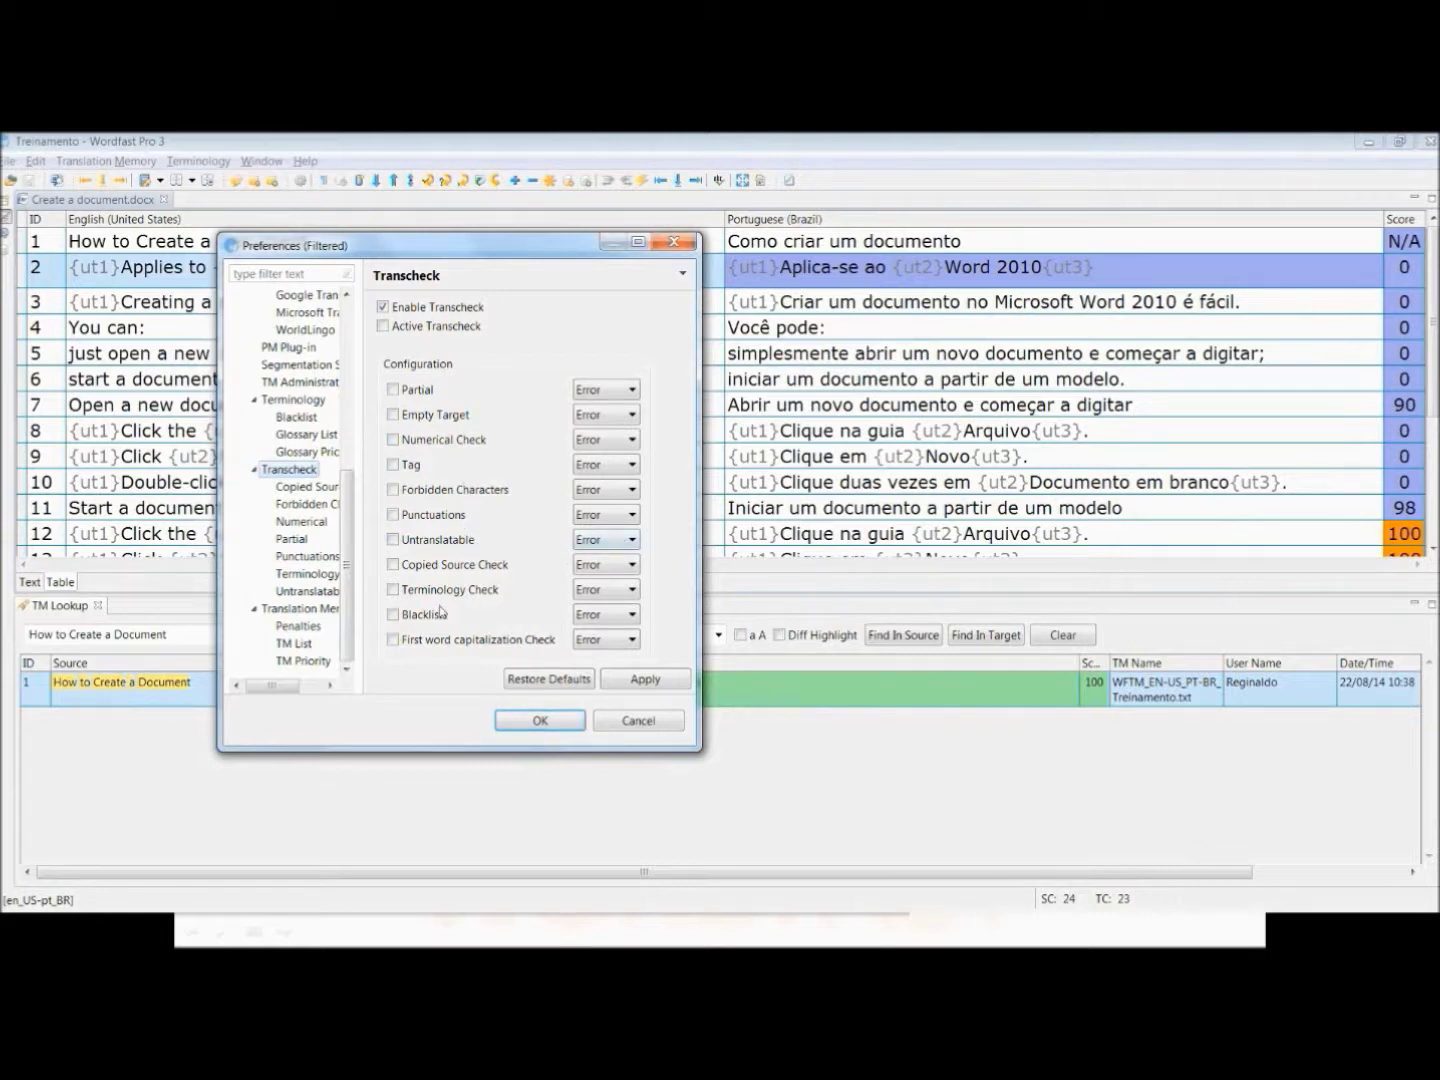
{"action": "left_click", "coordinate": [392, 464]}
{"action": "left_click", "coordinate": [393, 440]}
{"action": "key", "text": "Return"}
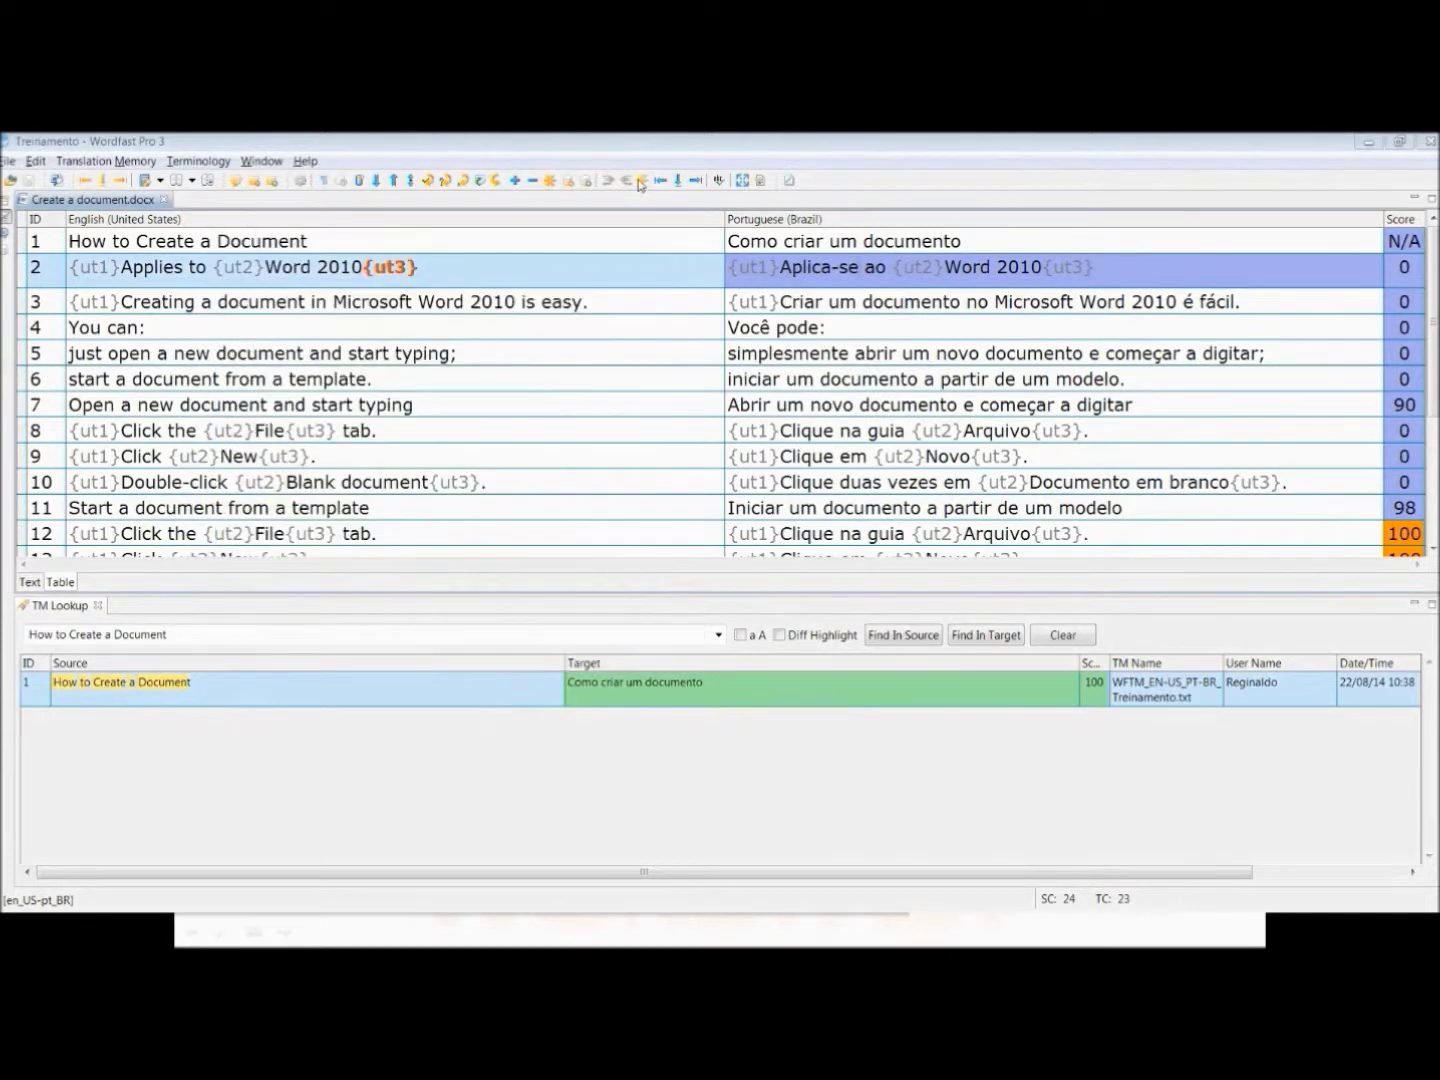
- Run Transcheck on the translated document
{"action": "left_click", "coordinate": [789, 181]}
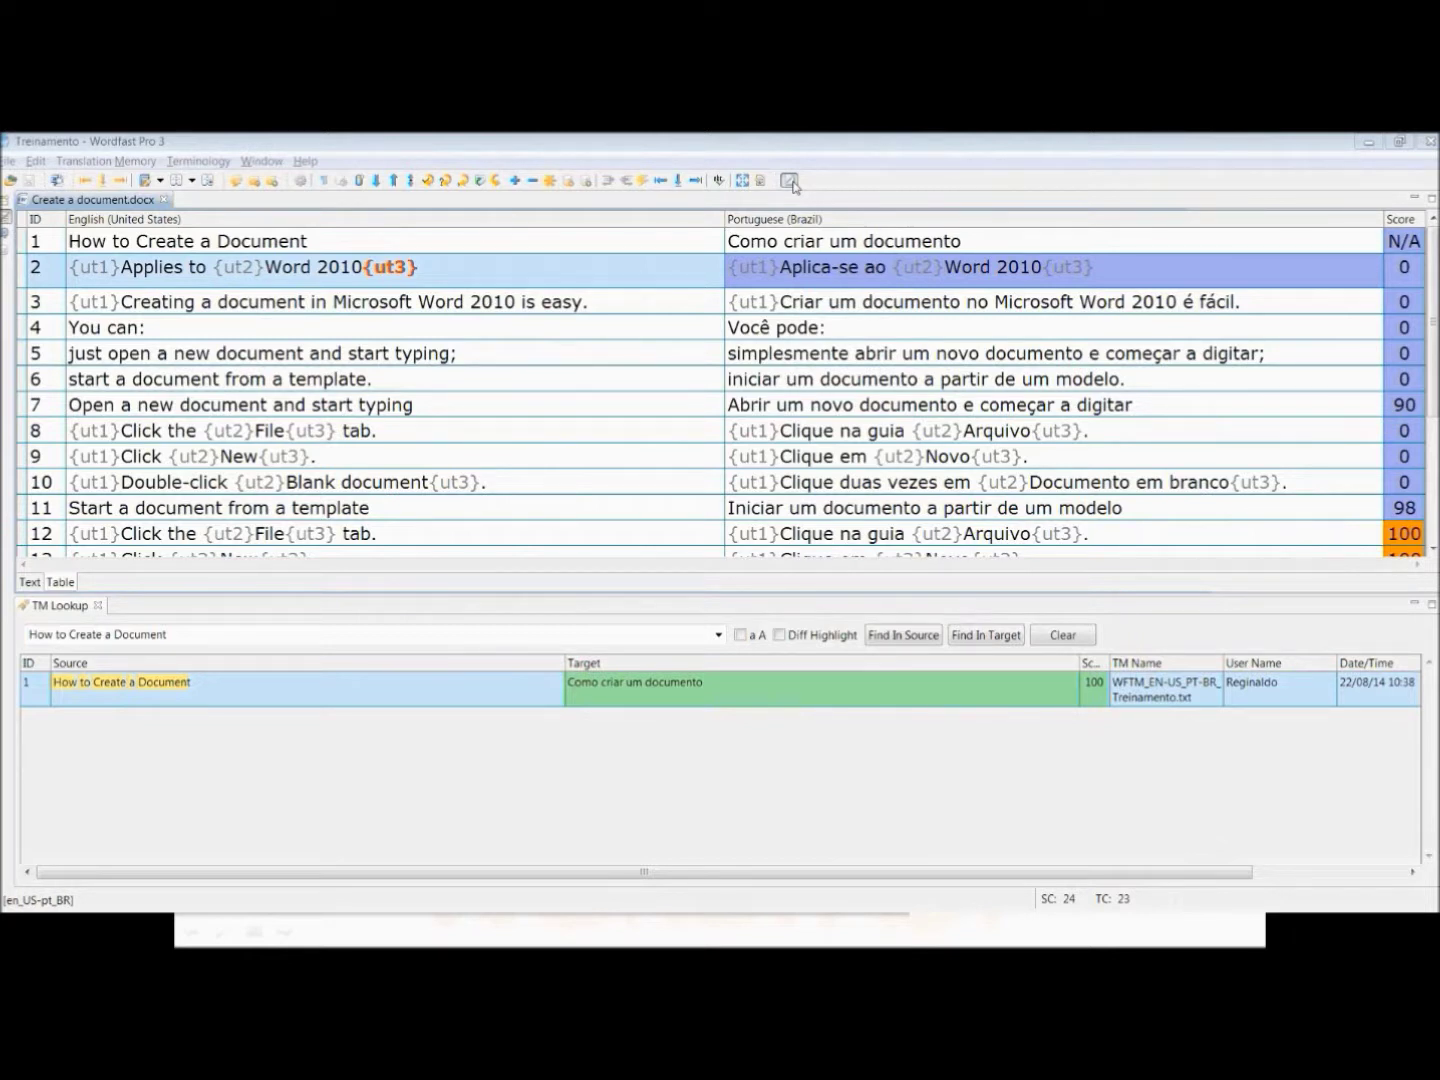
{"action": "left_click", "coordinate": [790, 181]}
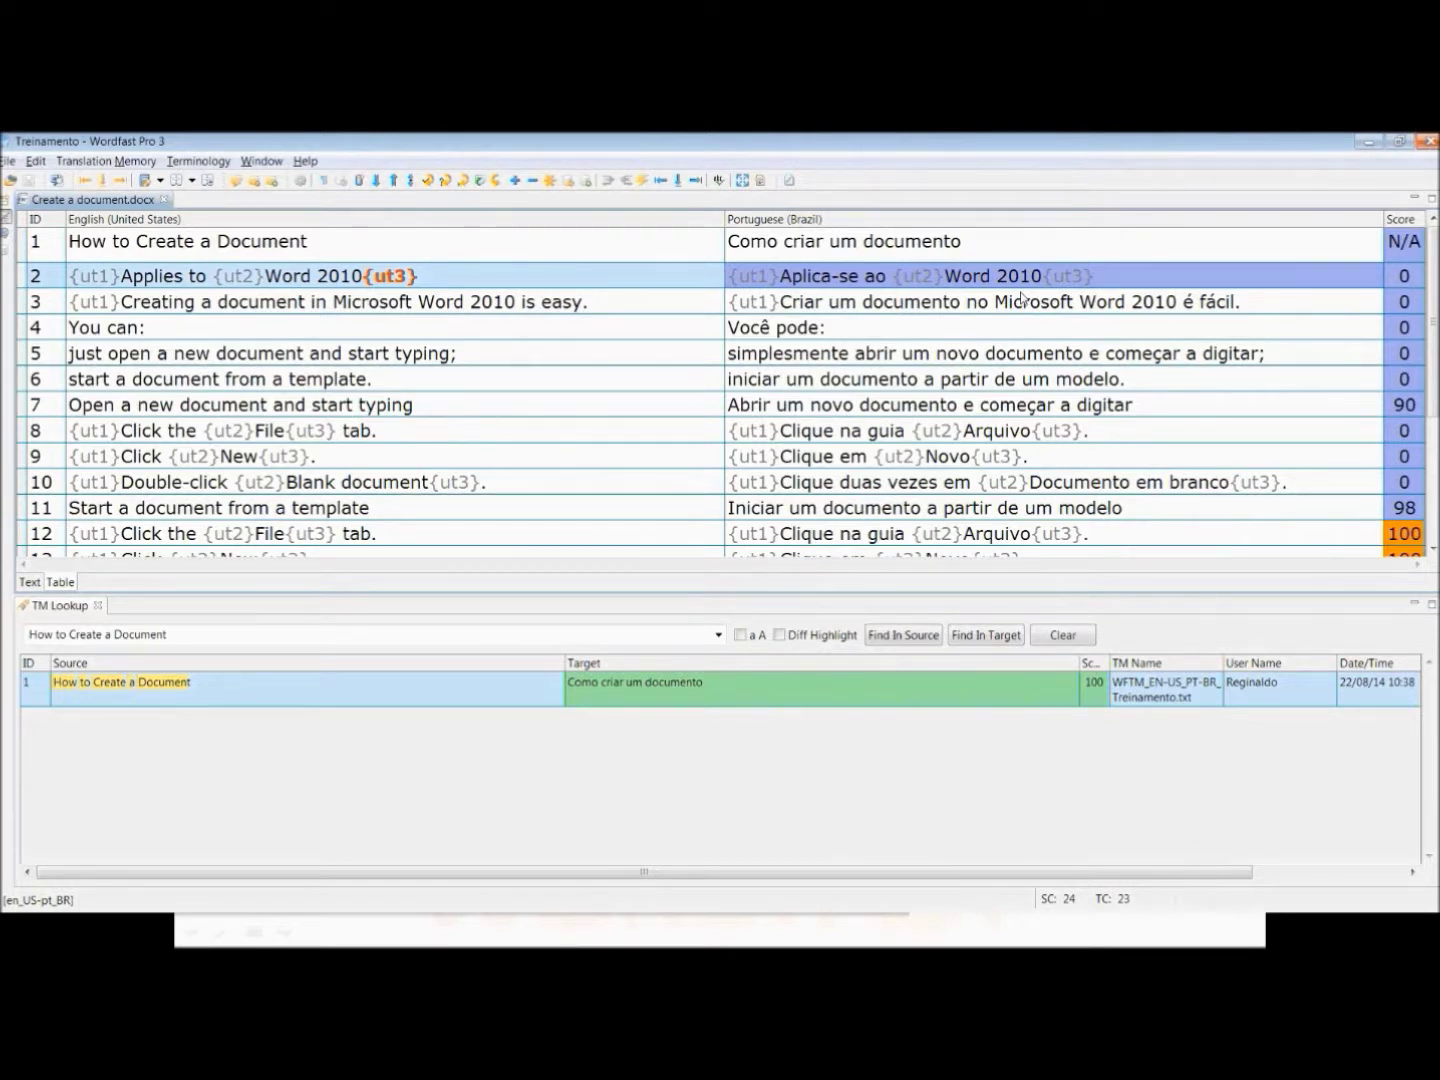
- Run Translate All on the document's segments
{"action": "left_click", "coordinate": [106, 161]}
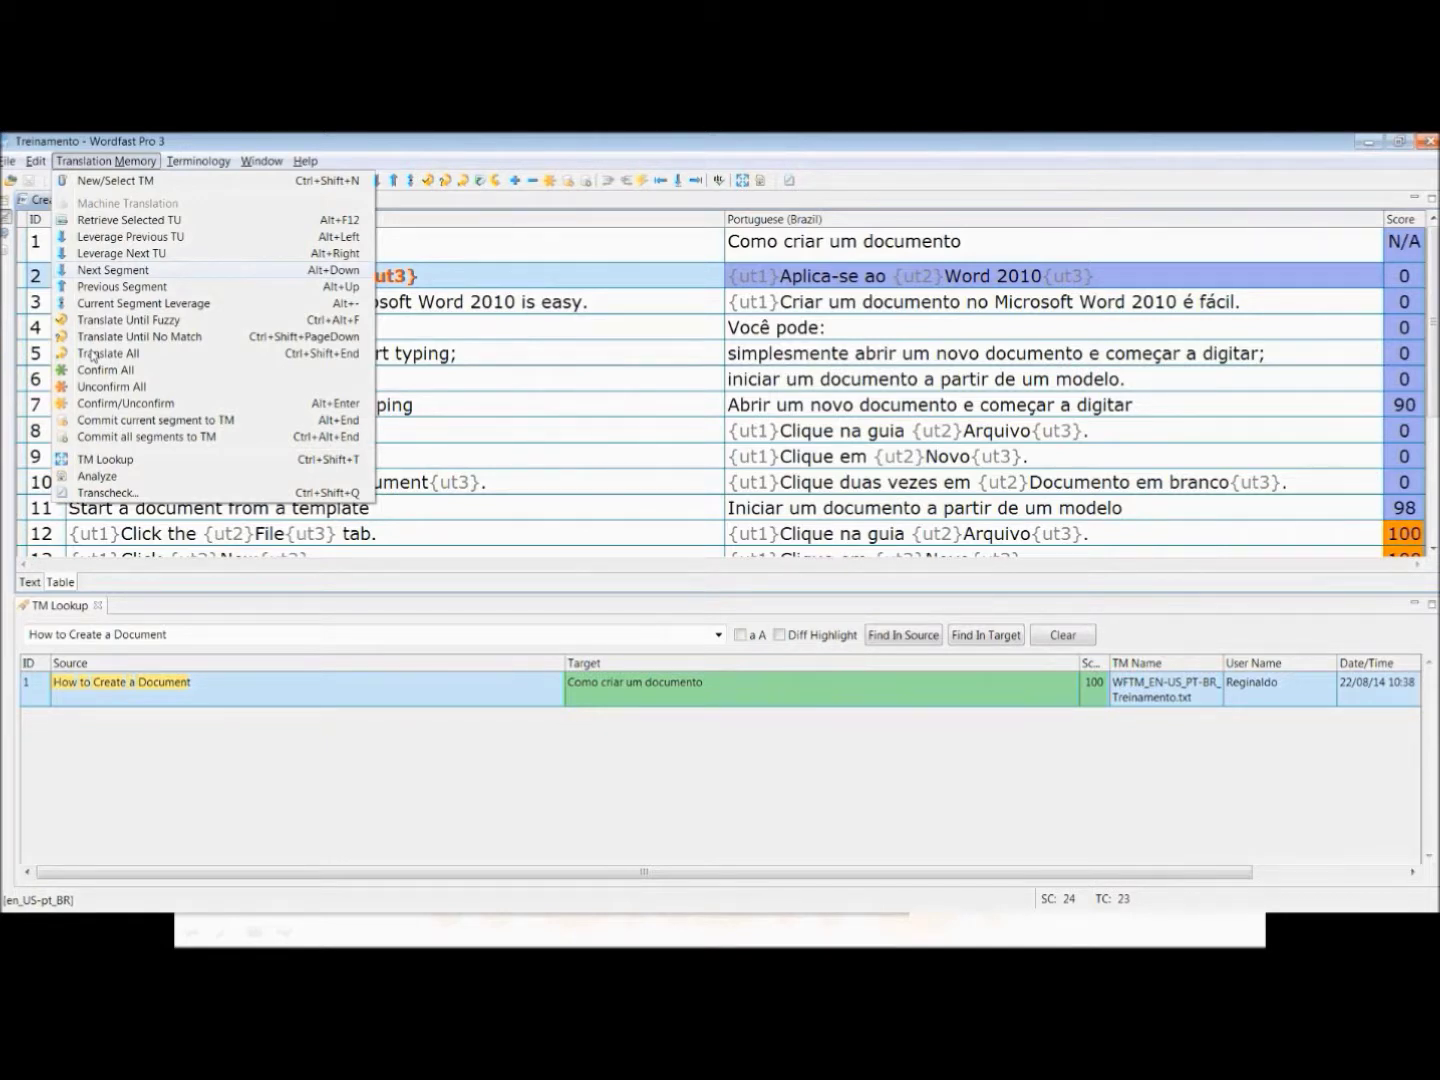
{"action": "left_click", "coordinate": [93, 354]}
{"action": "key", "text": "Return"}
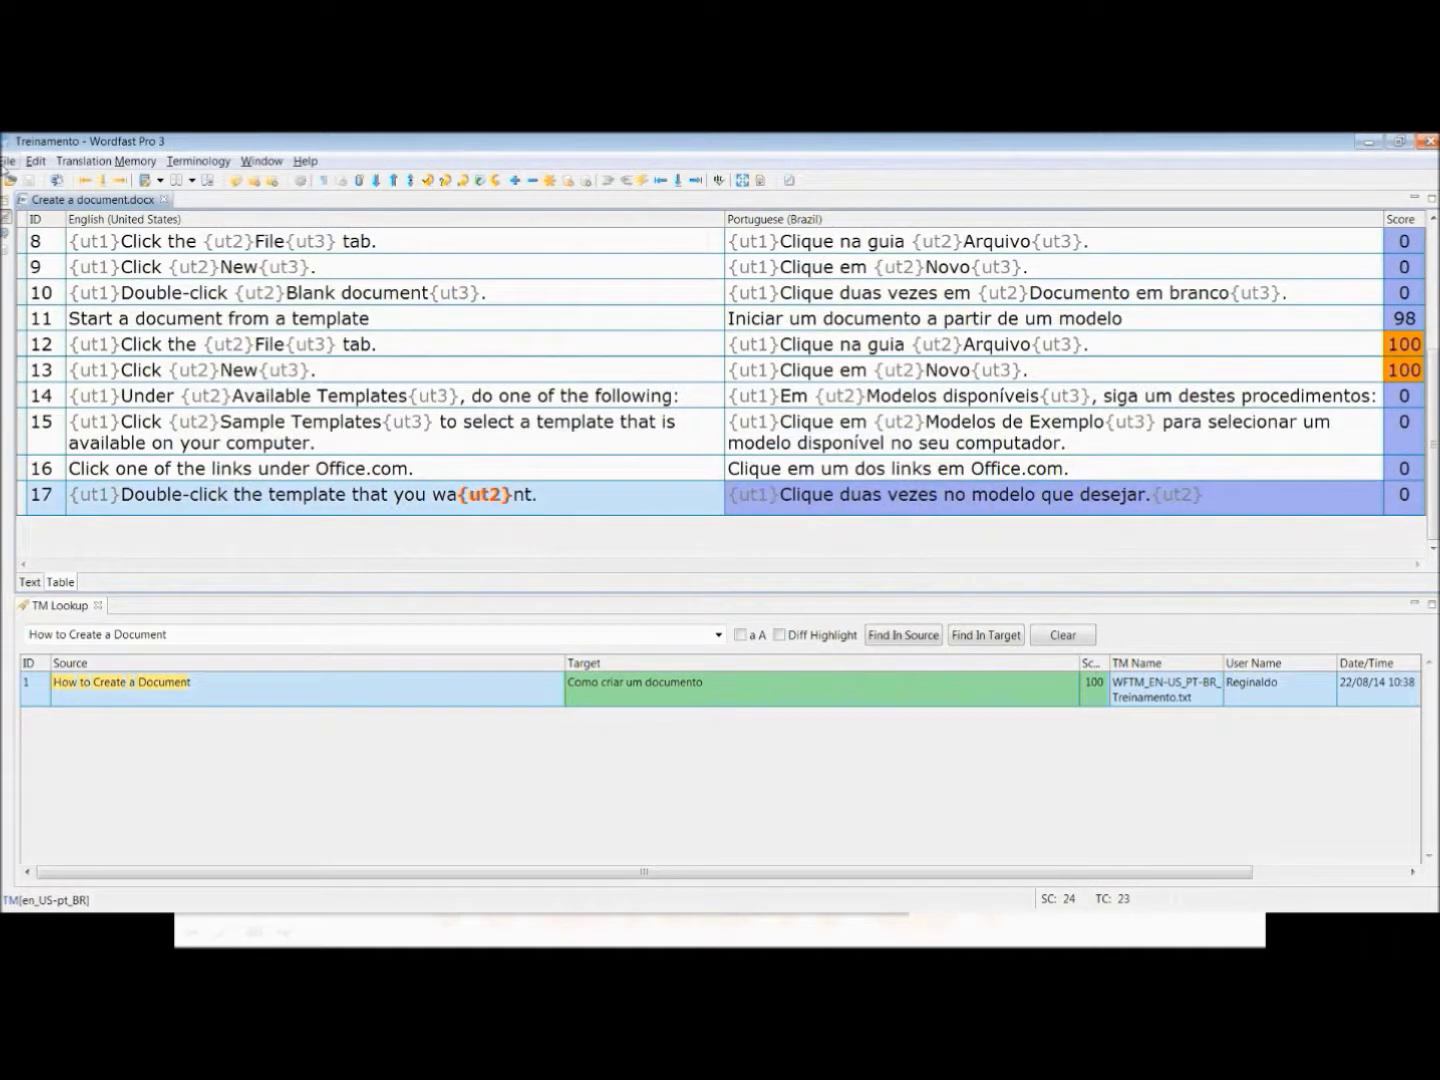
- Save the translated document as Create a document_PT-BR.docx in the Translations folder
{"action": "left_click", "coordinate": [8, 161]}
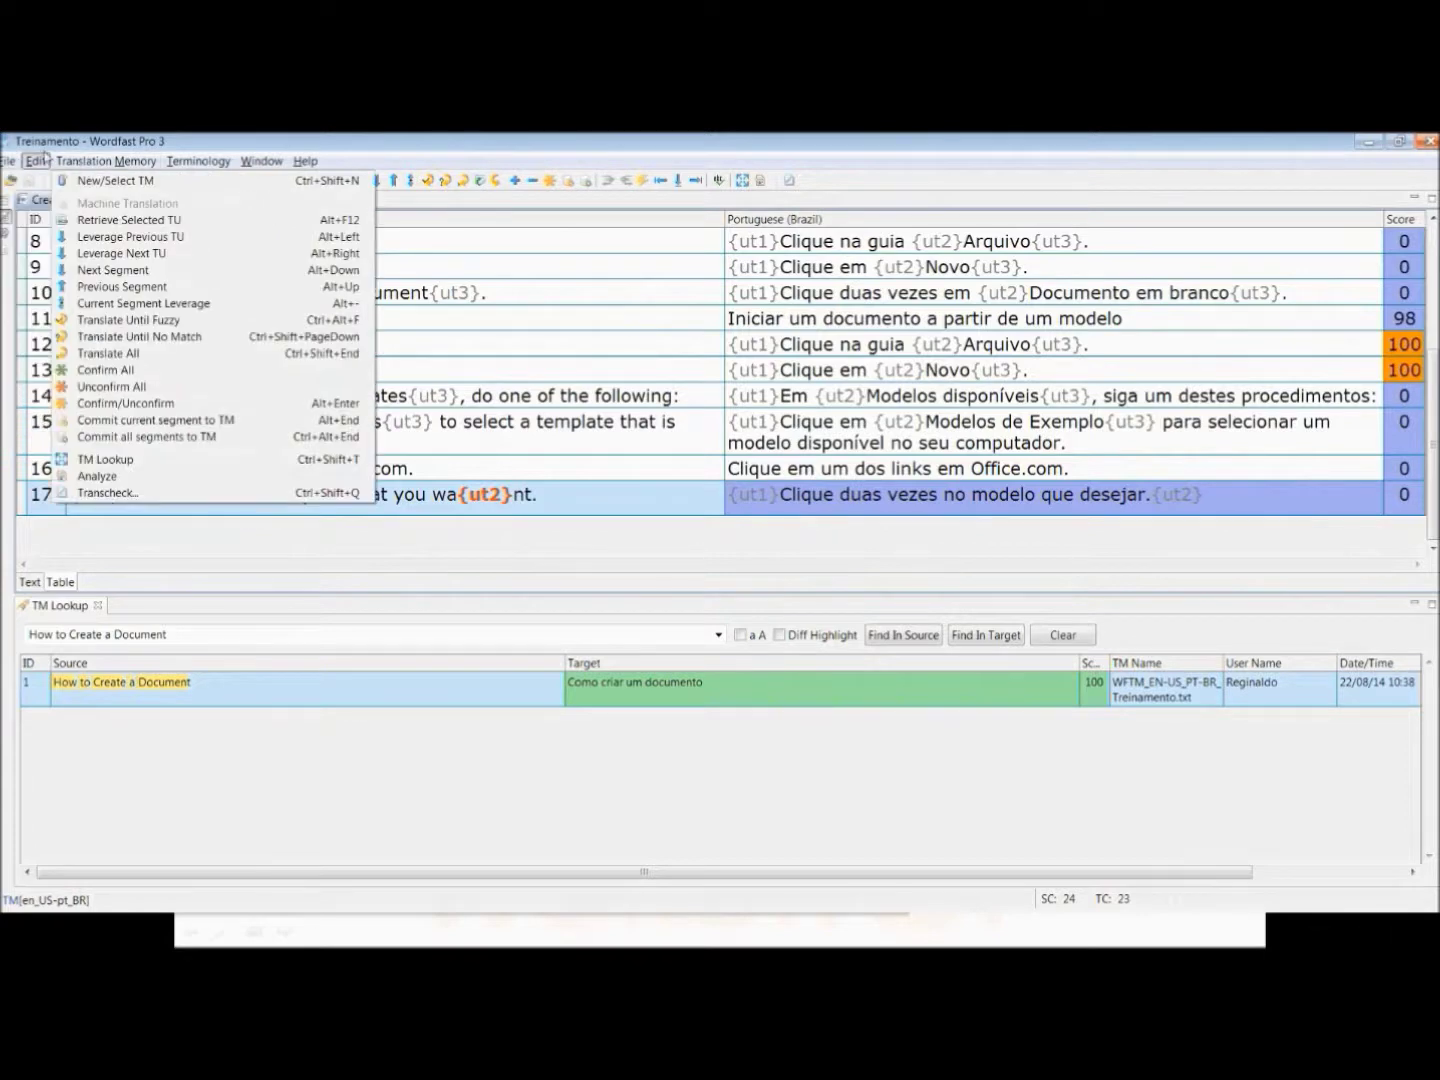
{"action": "mouse_move", "coordinate": [8, 161]}
{"action": "left_click", "coordinate": [33, 311]}
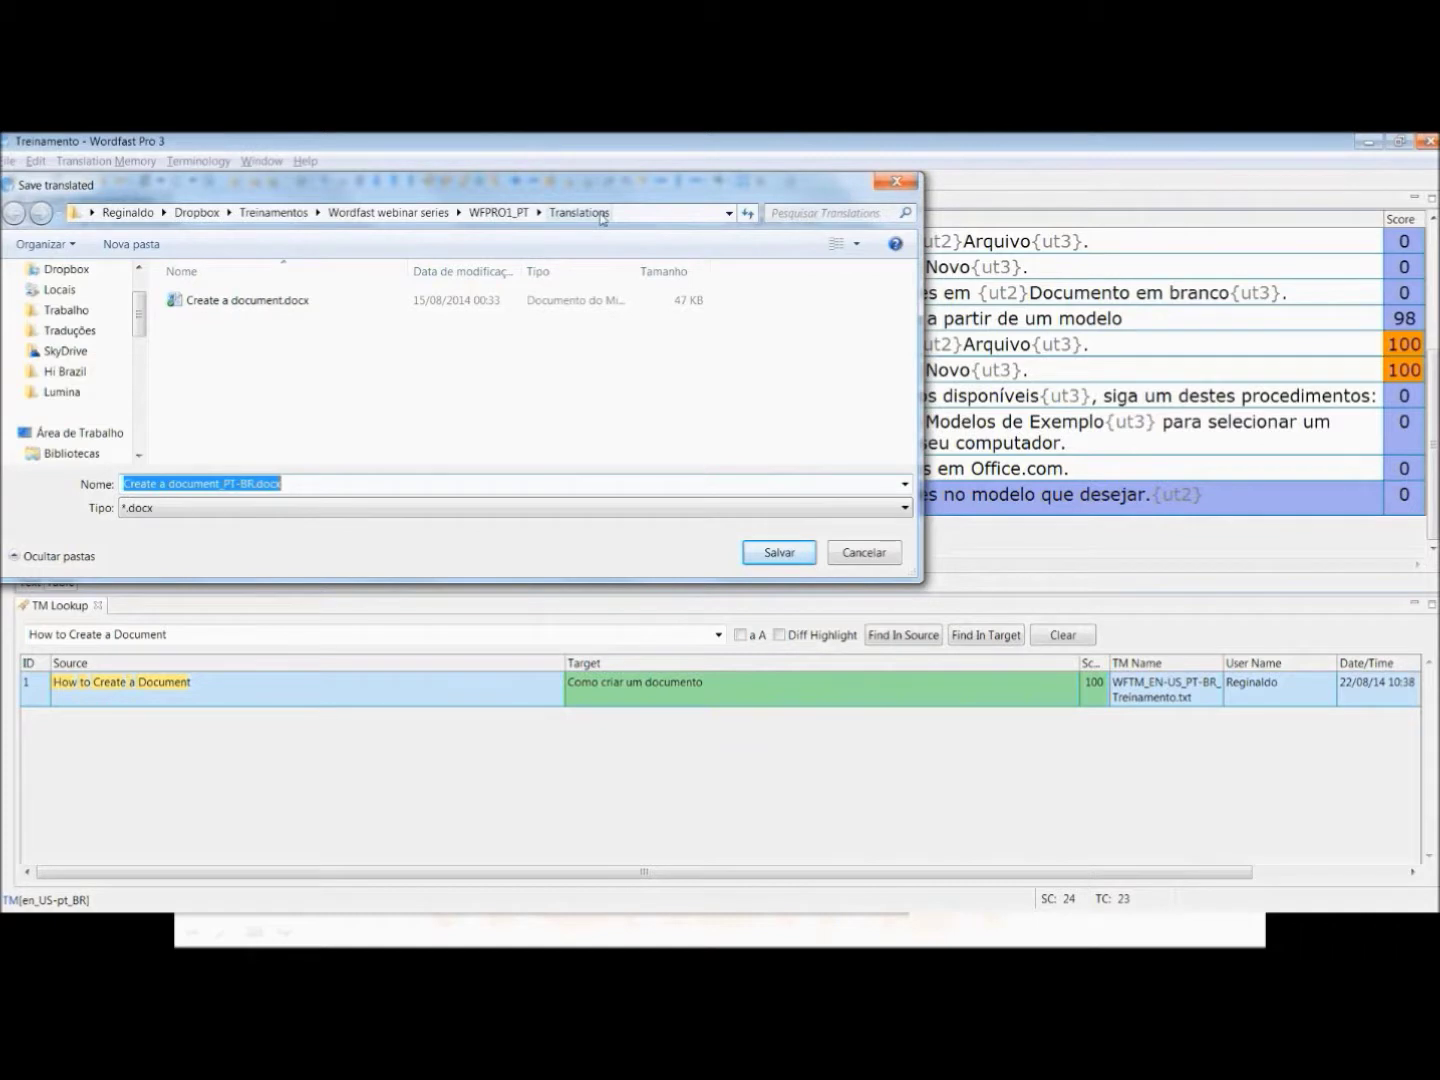
{"action": "left_click", "coordinate": [233, 484]}
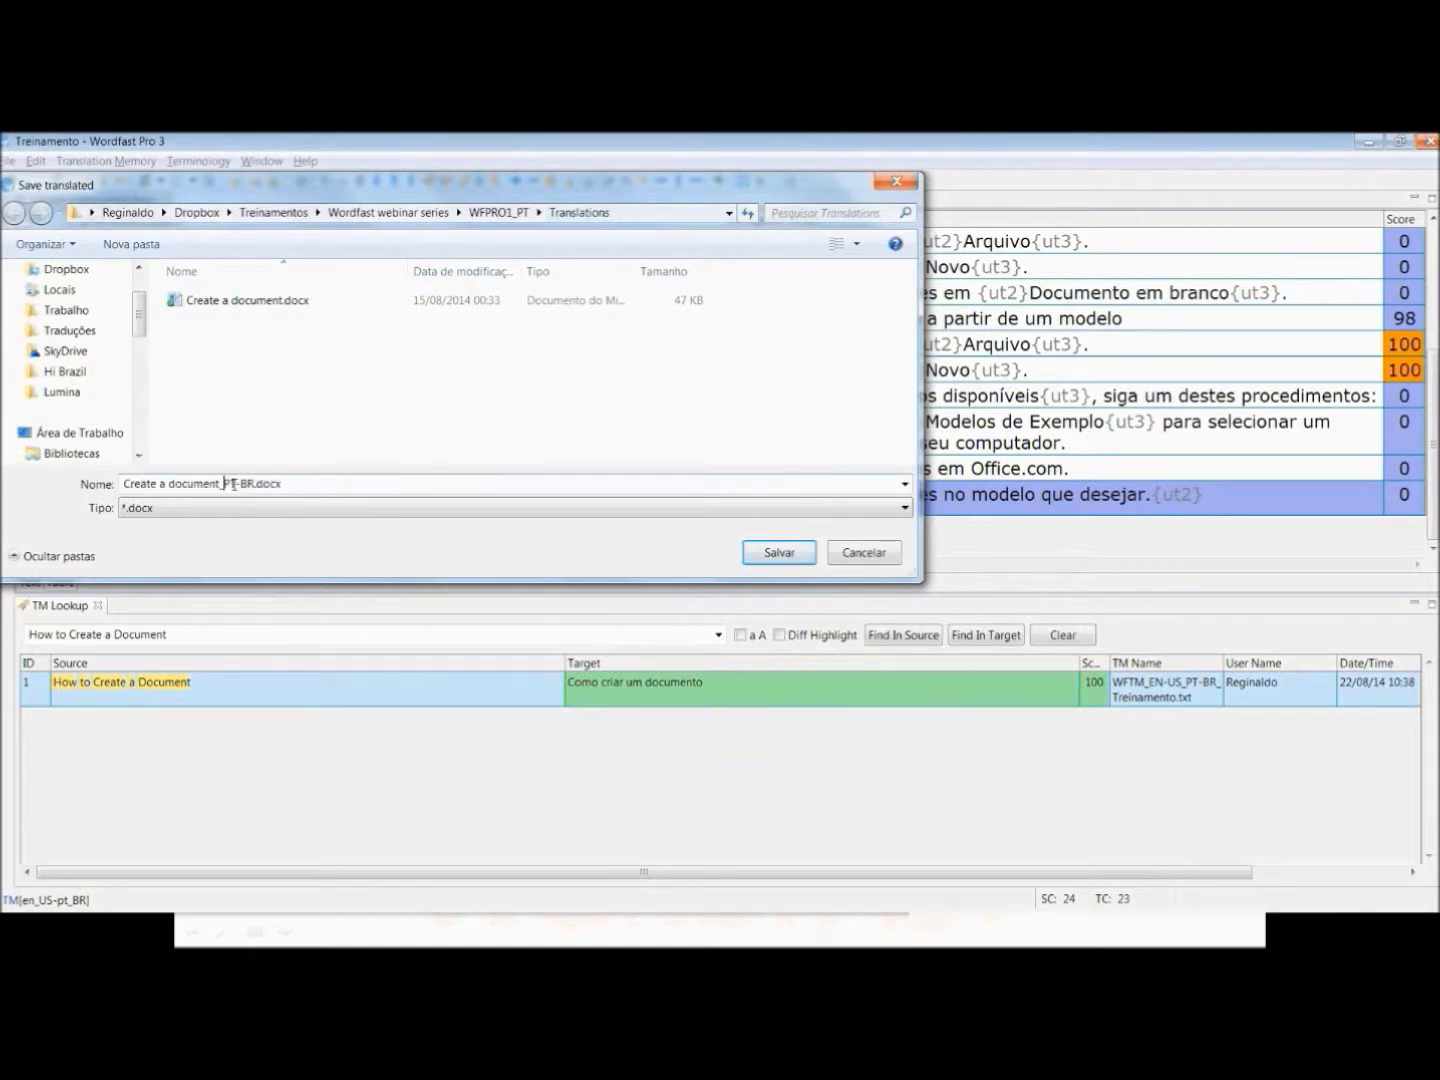
{"action": "left_click_drag", "start_coordinate": [226, 484], "coordinate": [255, 484]}
{"action": "left_click", "coordinate": [223, 484]}
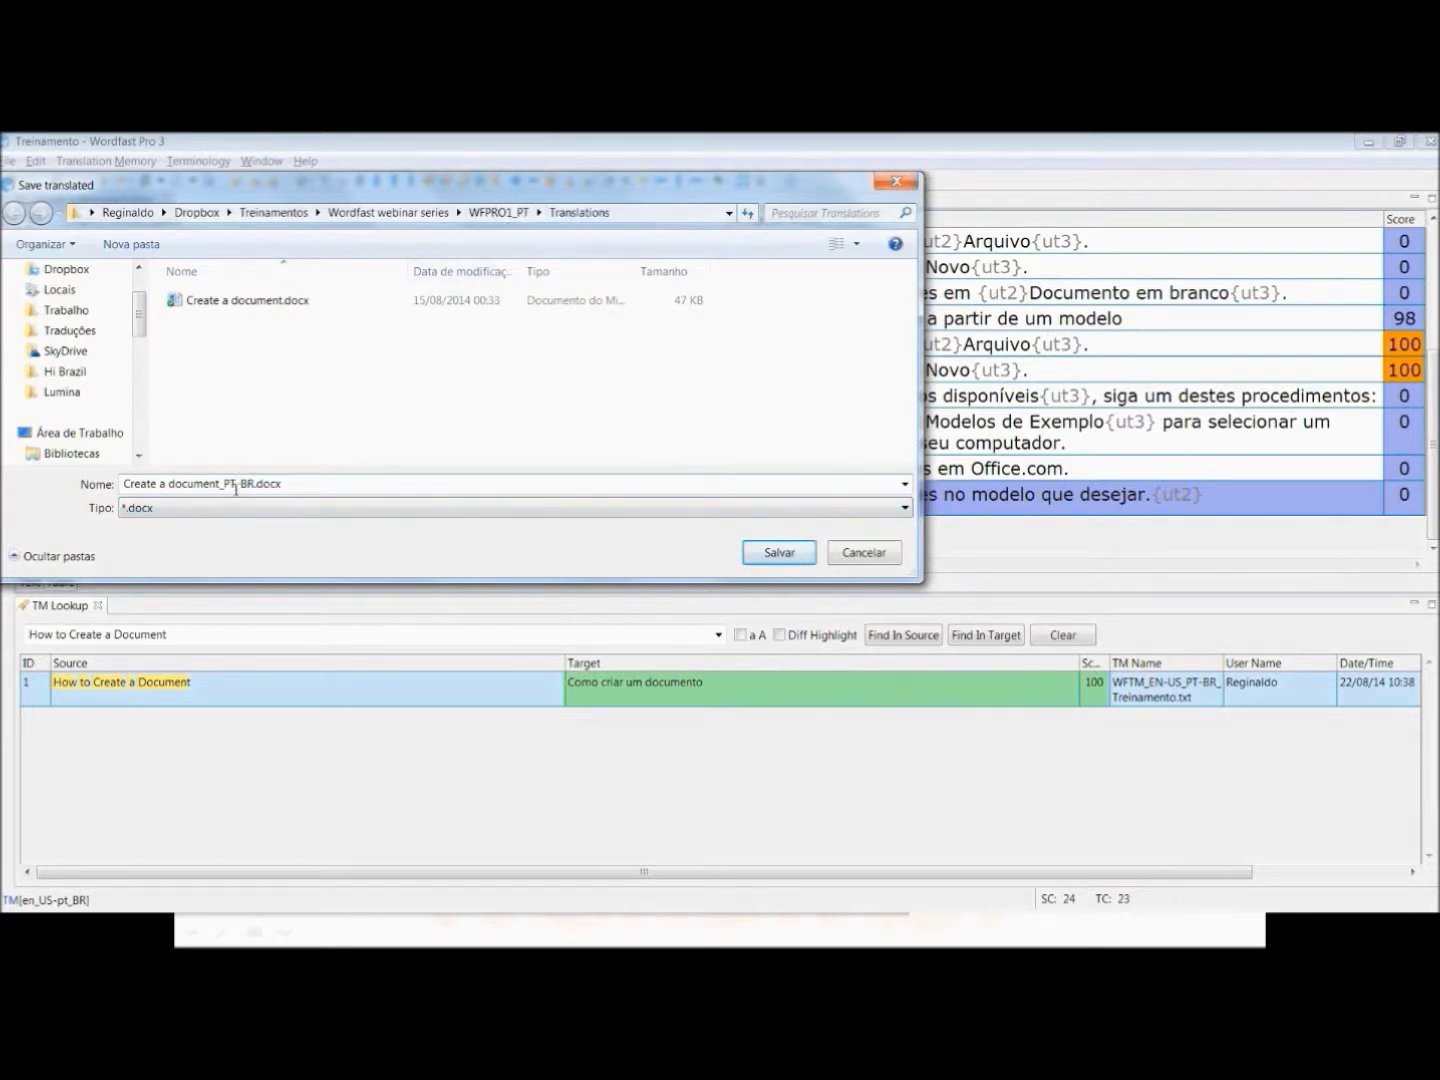
{"action": "left_click_drag", "start_coordinate": [222, 483], "coordinate": [258, 484]}
{"action": "left_click", "coordinate": [791, 556]}
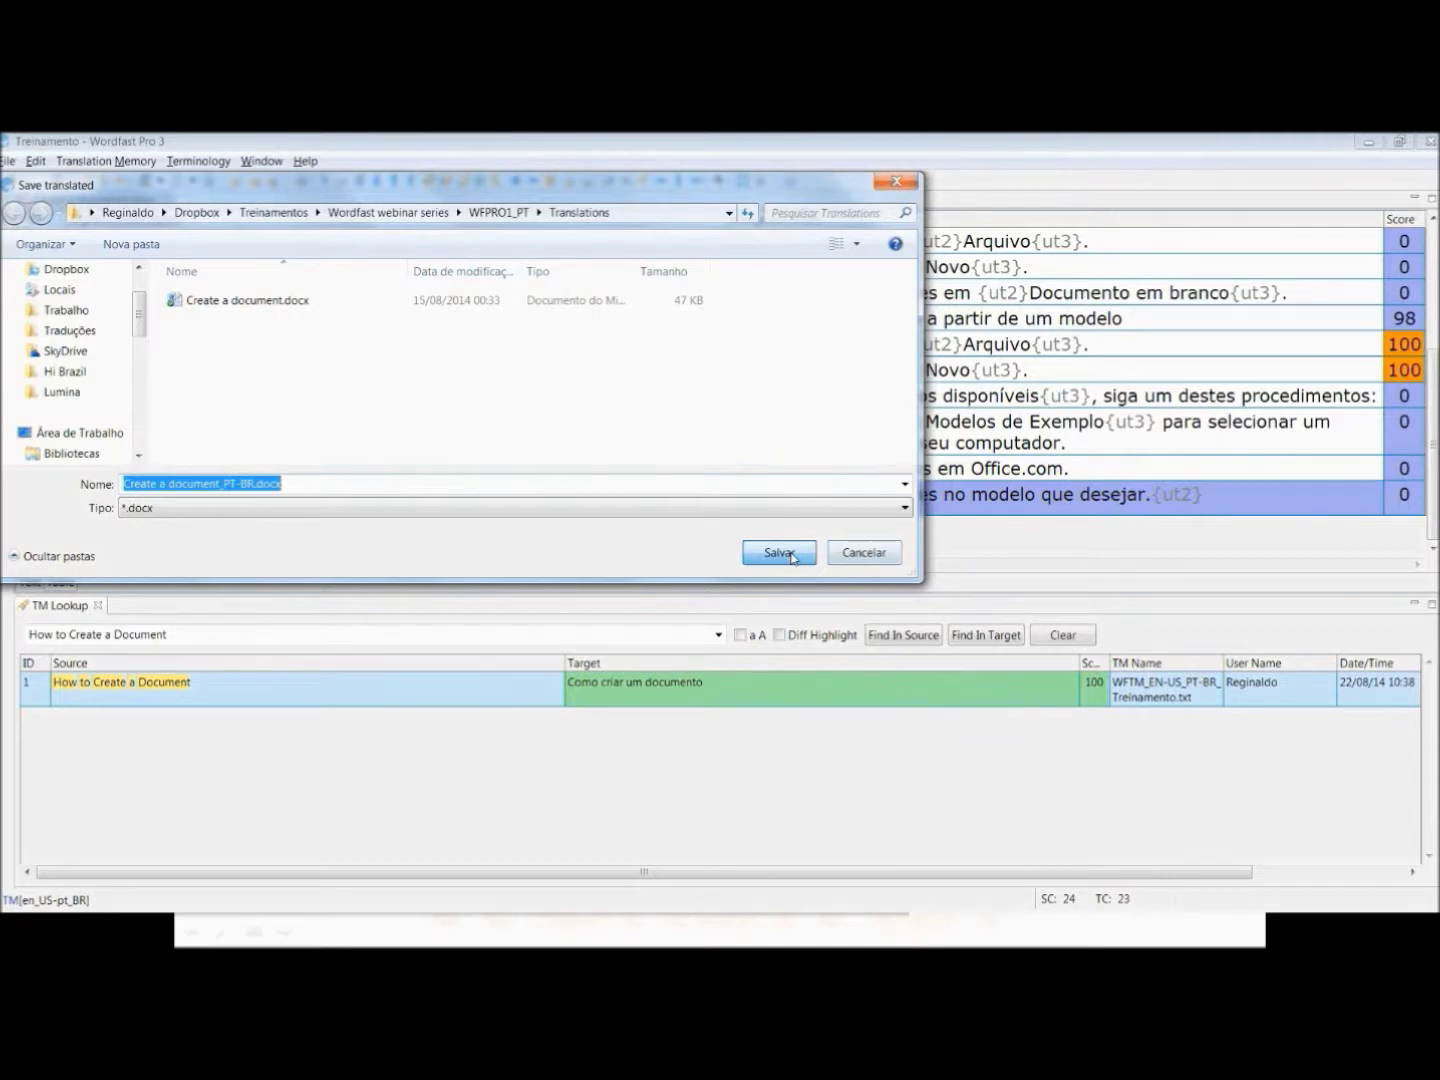
{"action": "left_click", "coordinate": [779, 553]}
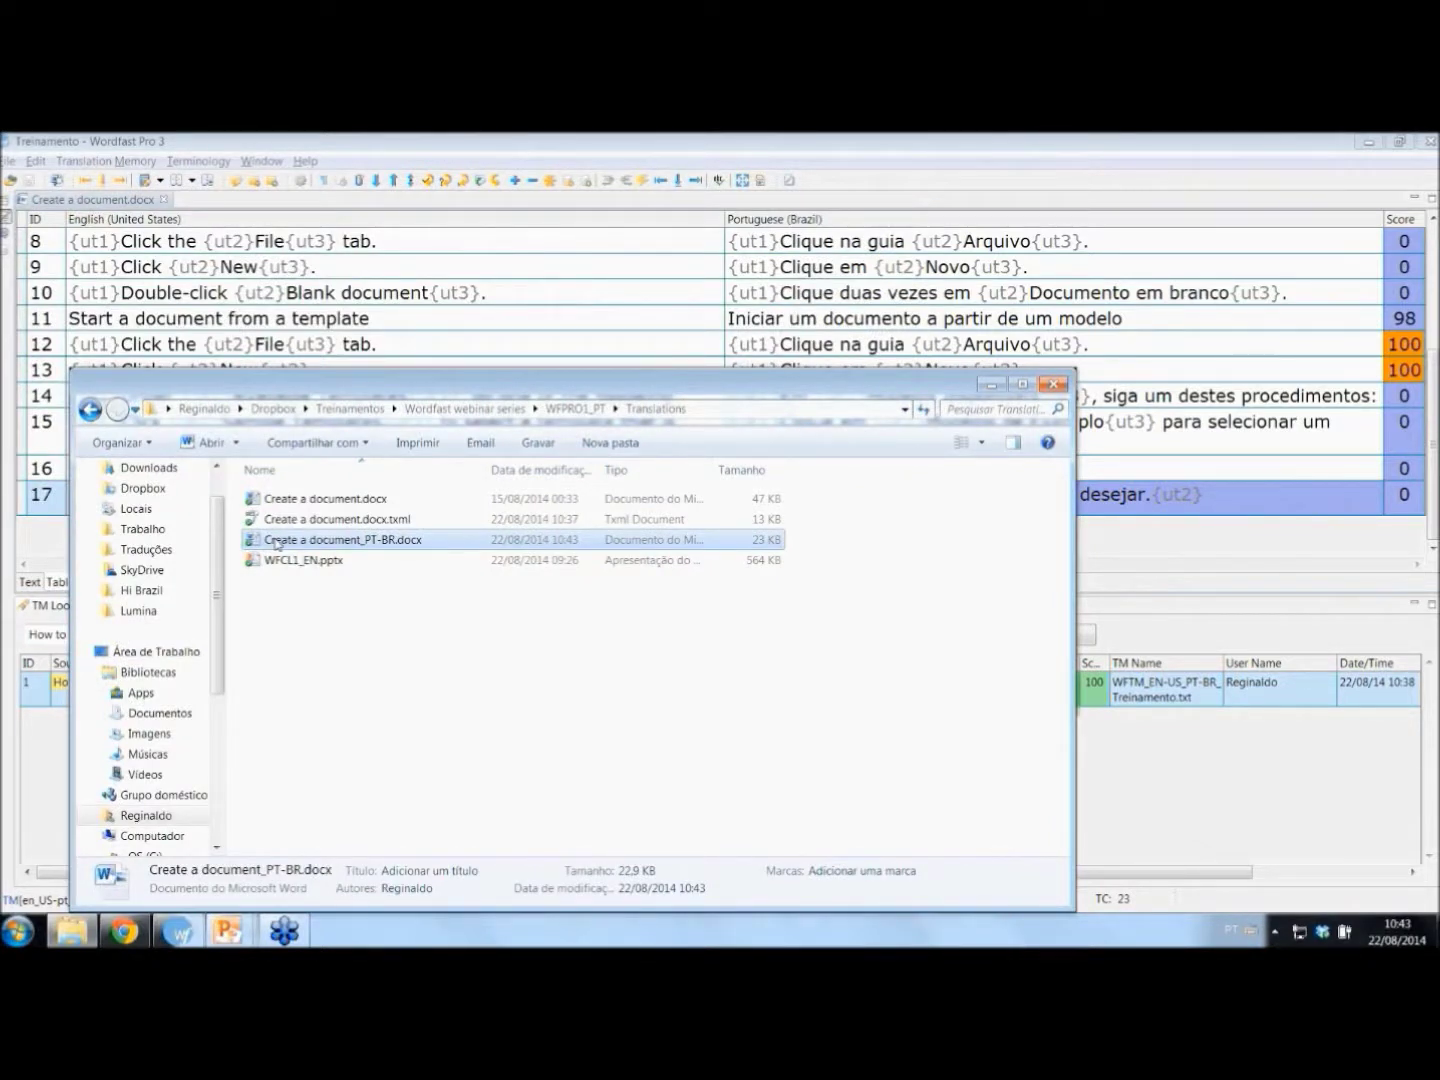
- Open Create a document_PT-BR.docx from the Translations folder in Word and examine its translated text, bold formatting and layout
{"action": "double_click", "coordinate": [276, 542]}
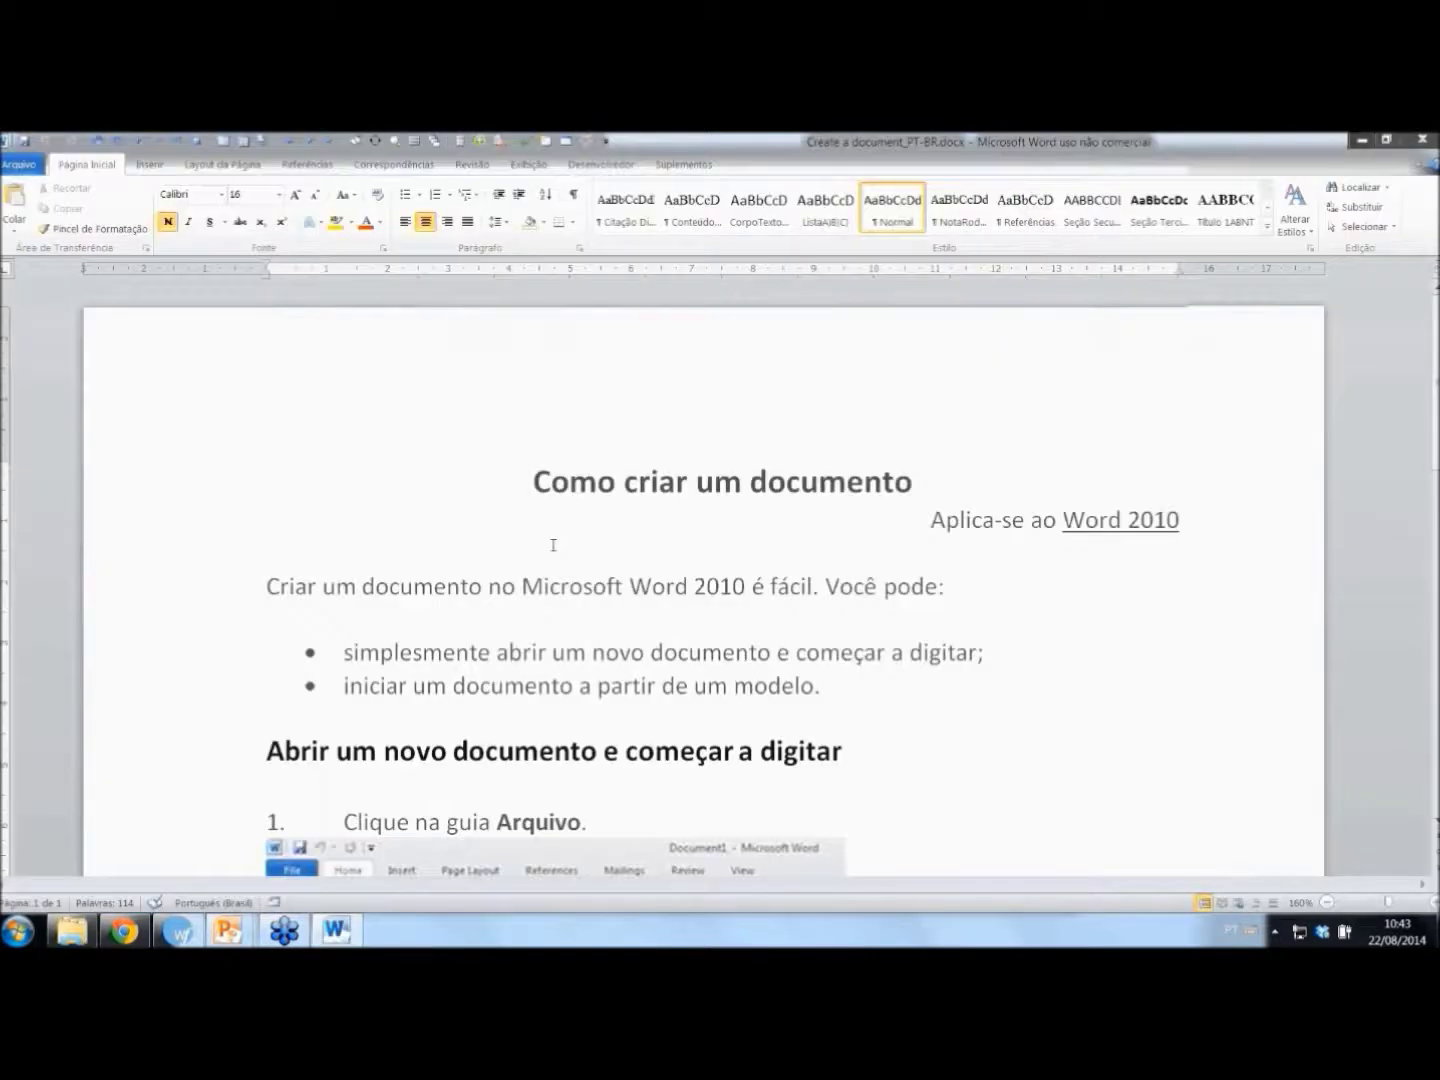
{"action": "scroll", "coordinate": [553, 545], "scroll_direction": "down", "scroll_amount": 8}
{"action": "left_click", "coordinate": [617, 678]}
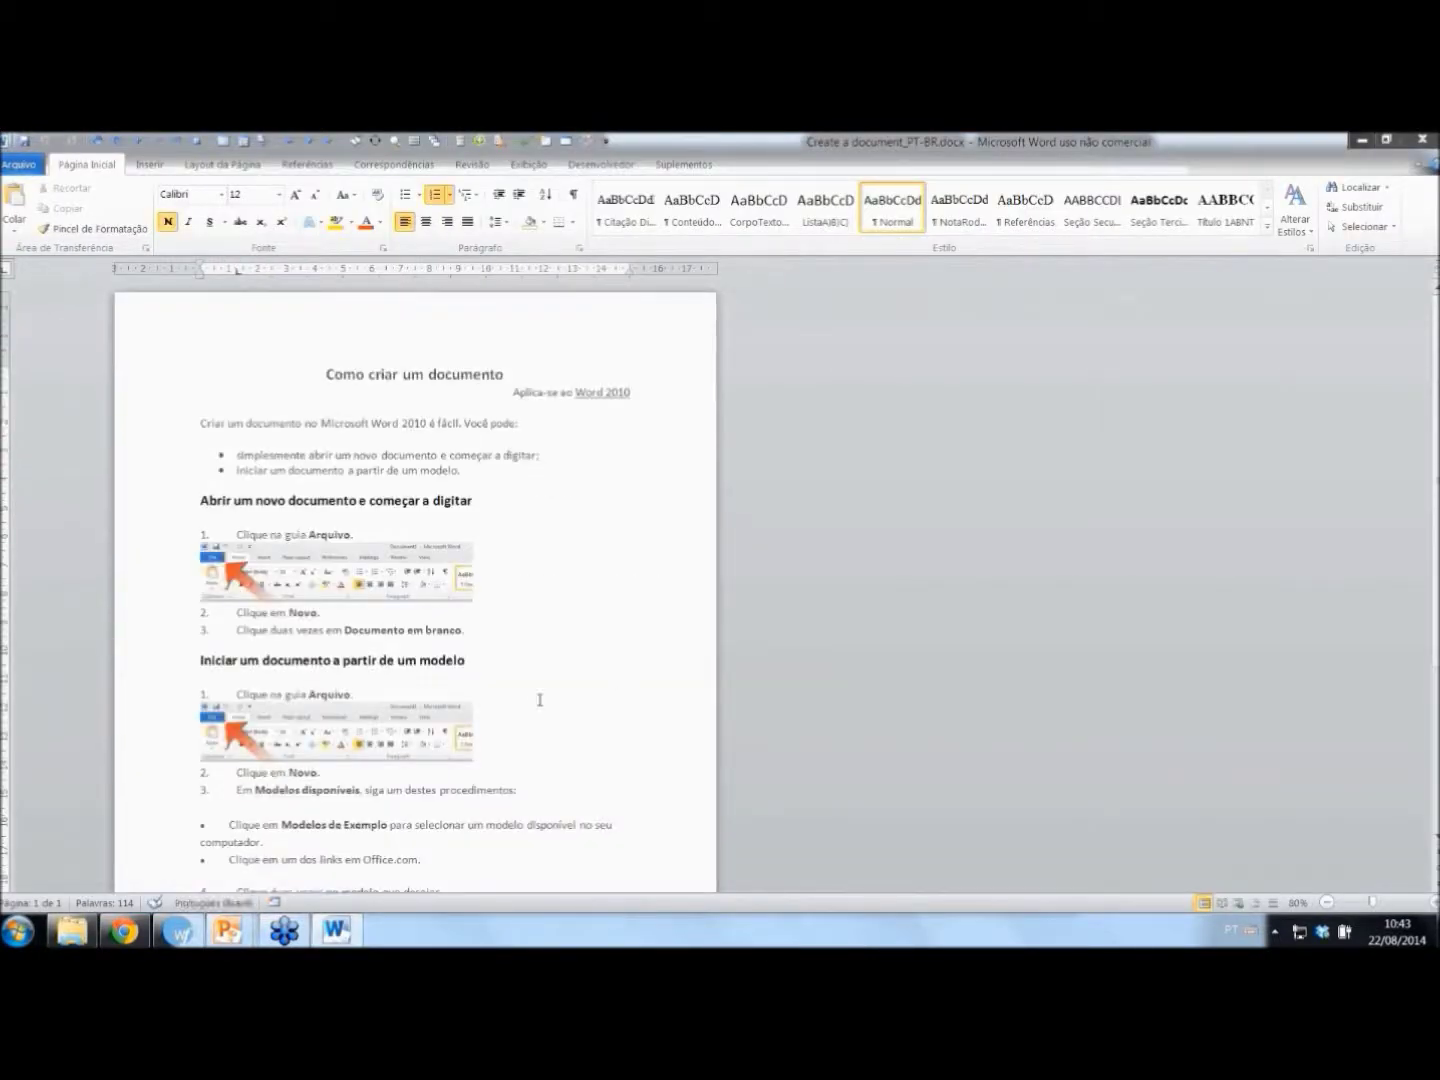
{"action": "left_click", "coordinate": [118, 500]}
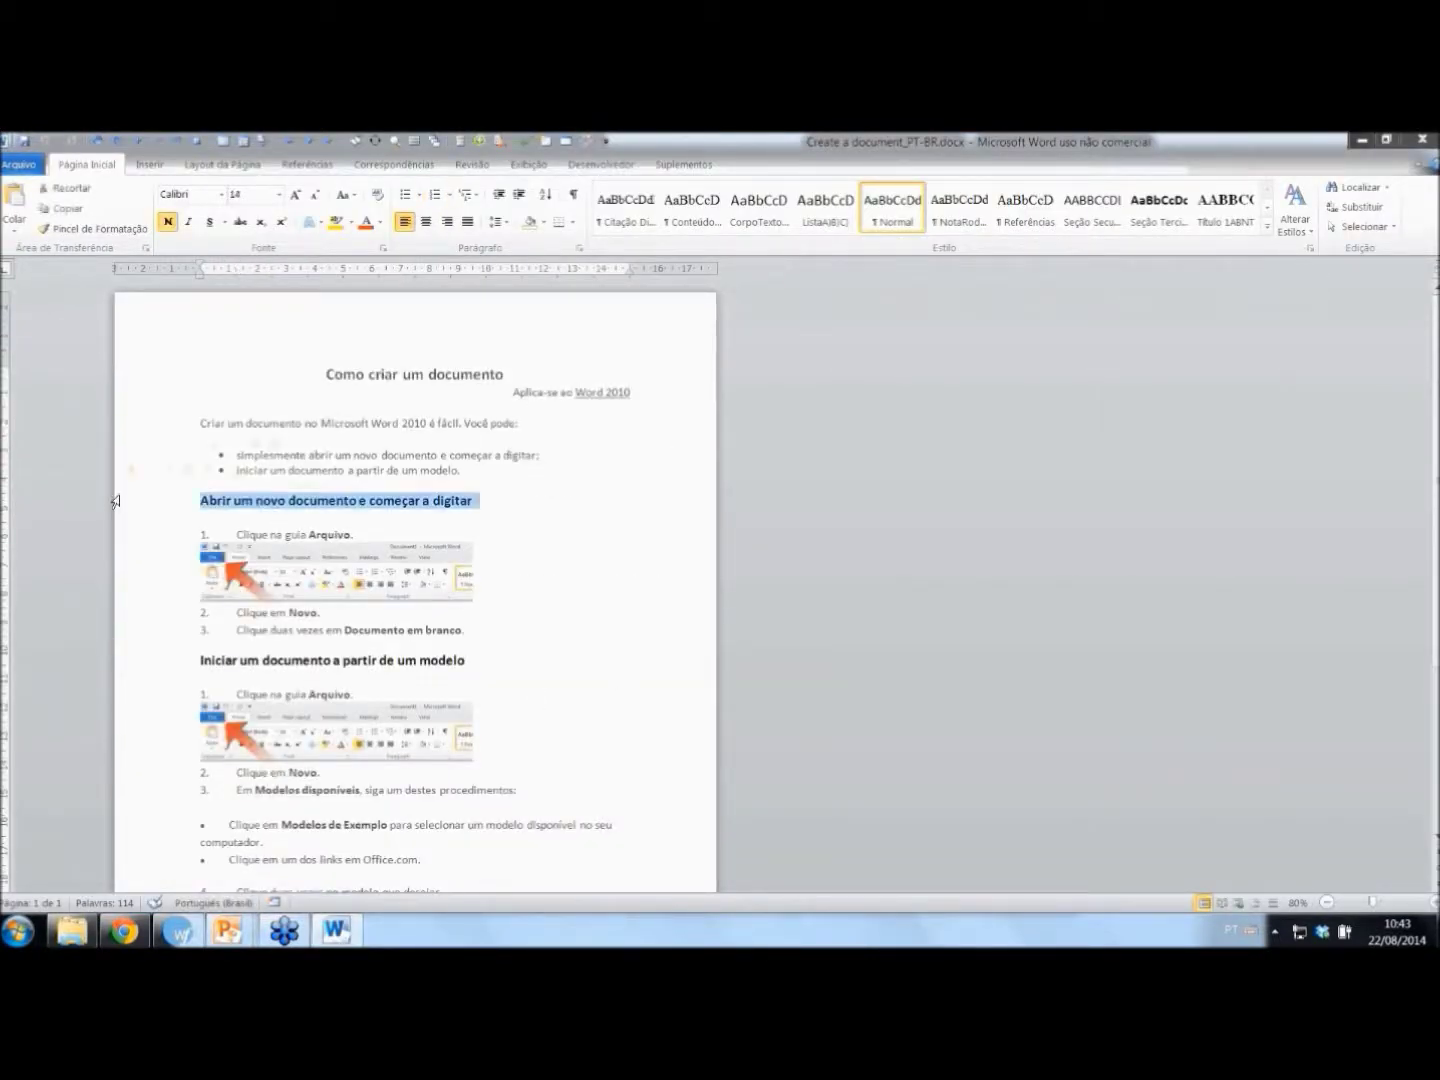
{"action": "left_click_drag", "start_coordinate": [300, 534], "coordinate": [360, 534]}
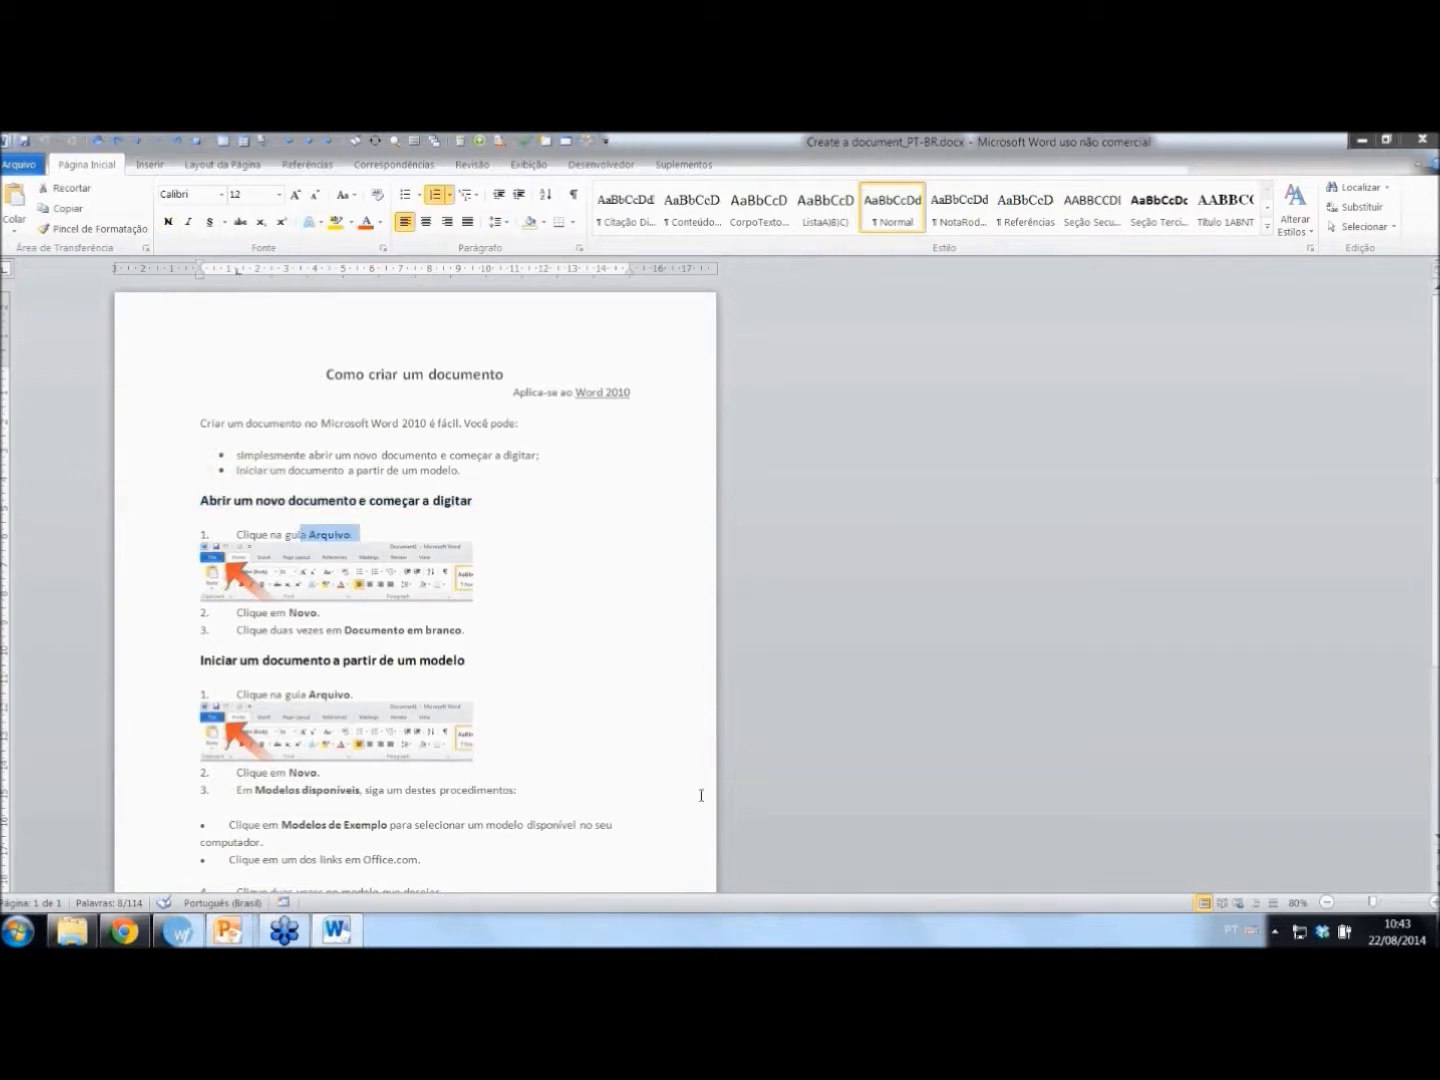
{"action": "scroll", "coordinate": [701, 795], "scroll_direction": "down", "scroll_amount": 3}
{"action": "left_click", "coordinate": [425, 678]}
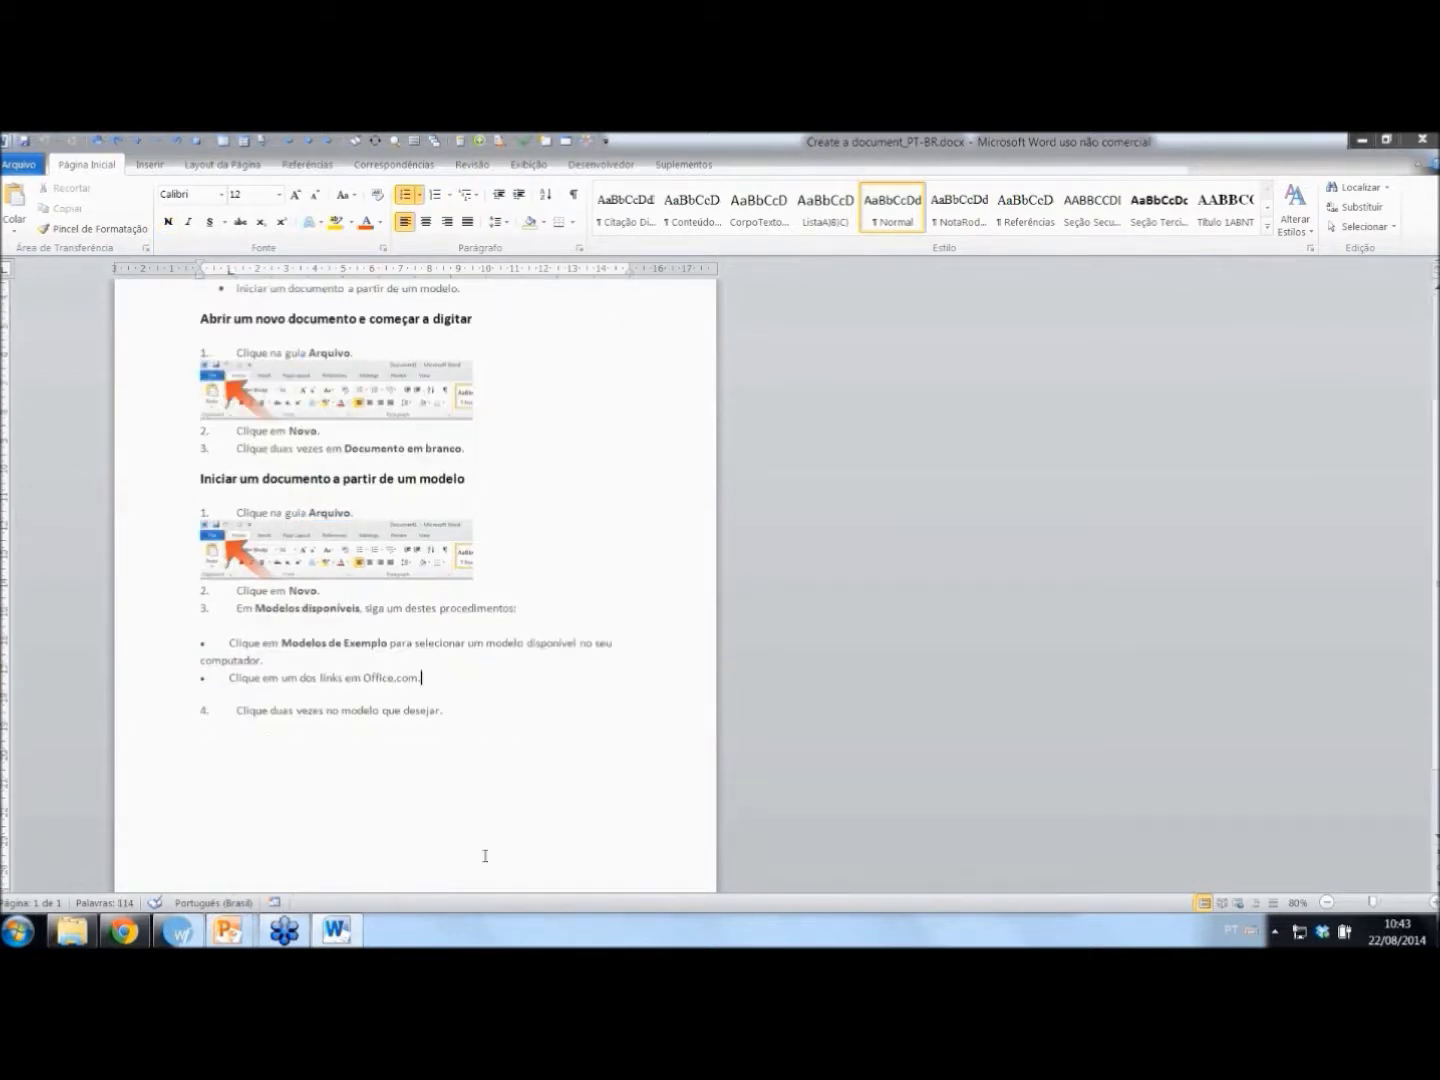
- Check the top of the translated document and close its Word window
{"action": "scroll", "coordinate": [494, 787], "scroll_direction": "up", "scroll_amount": 3}
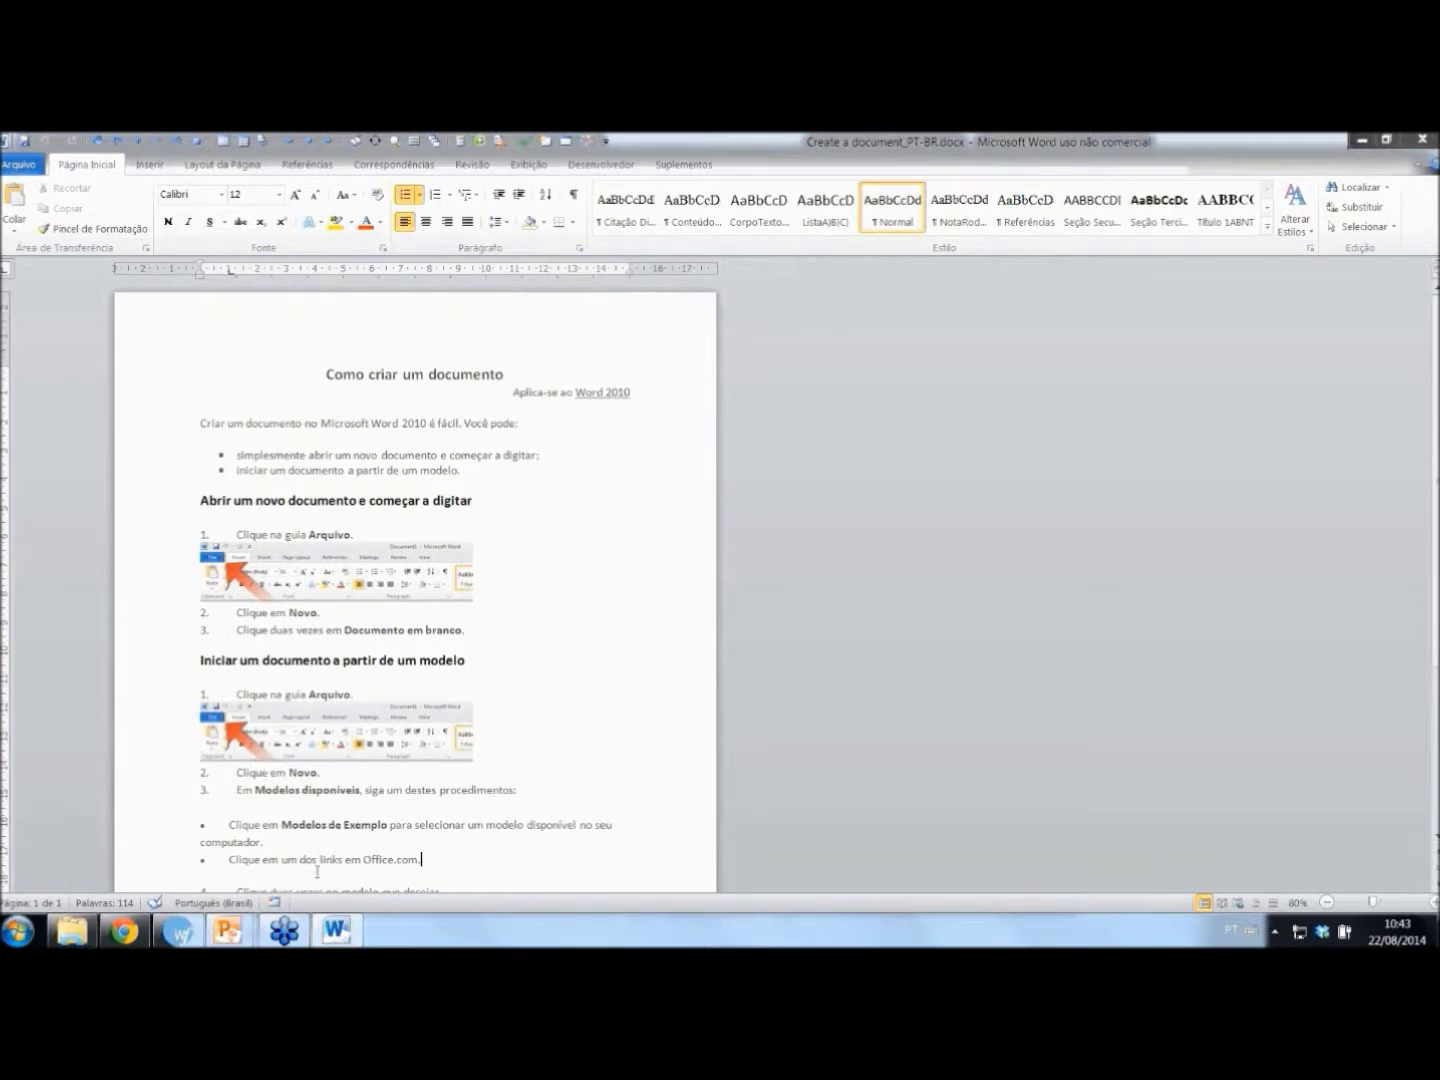
{"action": "left_click", "coordinate": [580, 631]}
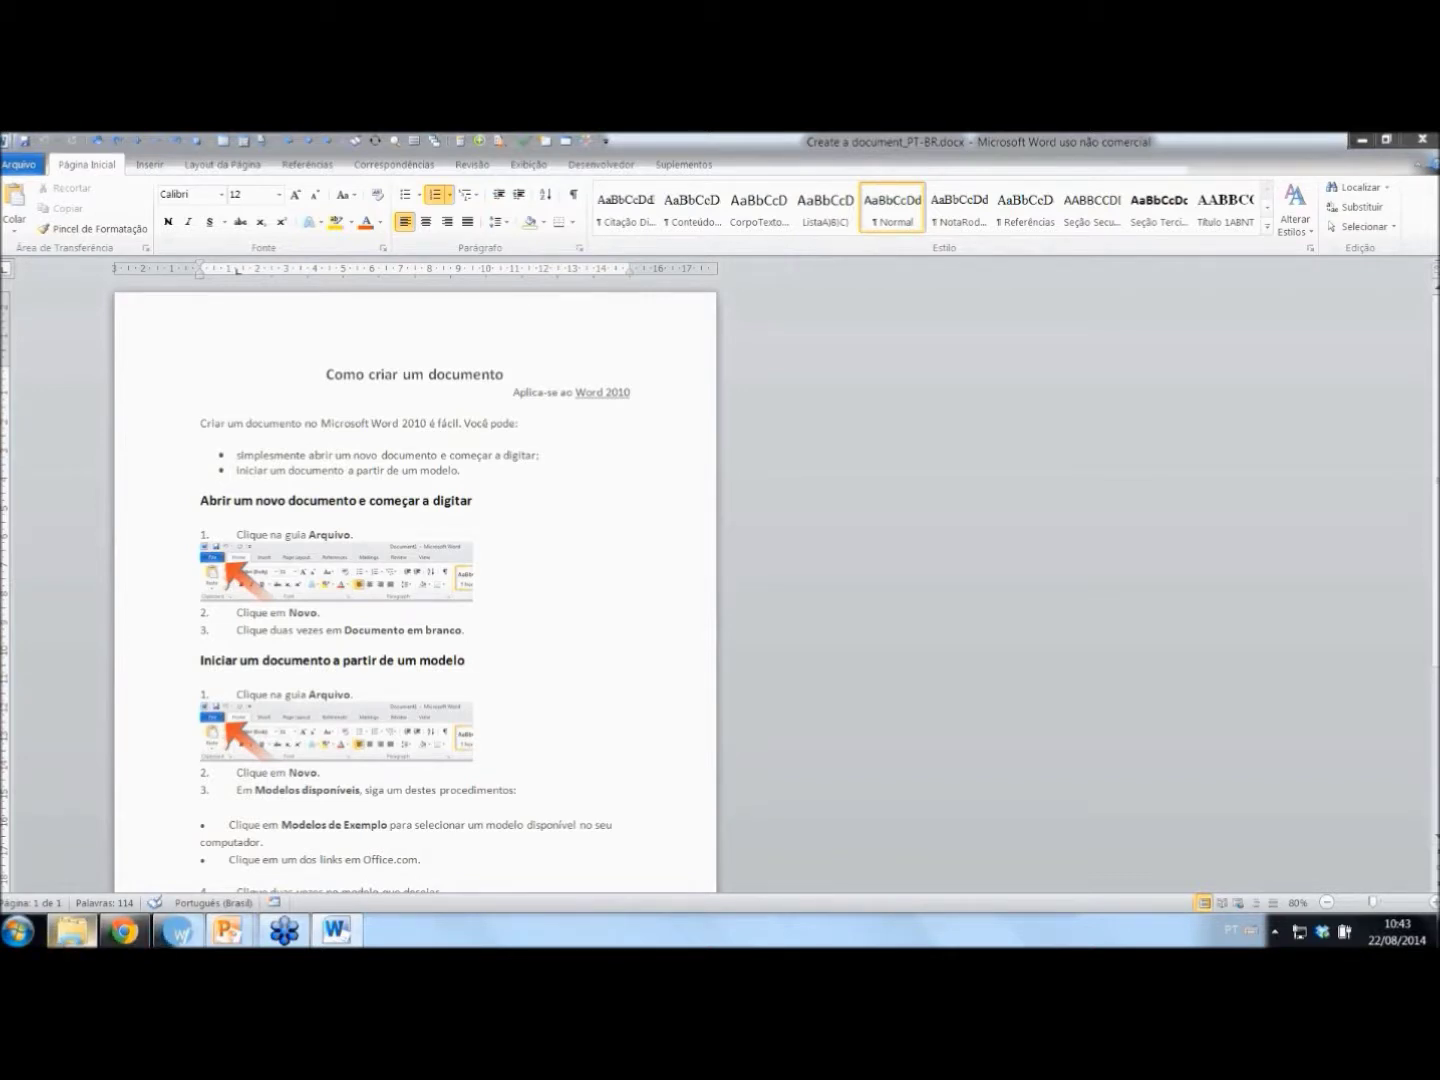
{"action": "left_click", "coordinate": [72, 931]}
{"action": "right_click", "coordinate": [335, 931]}
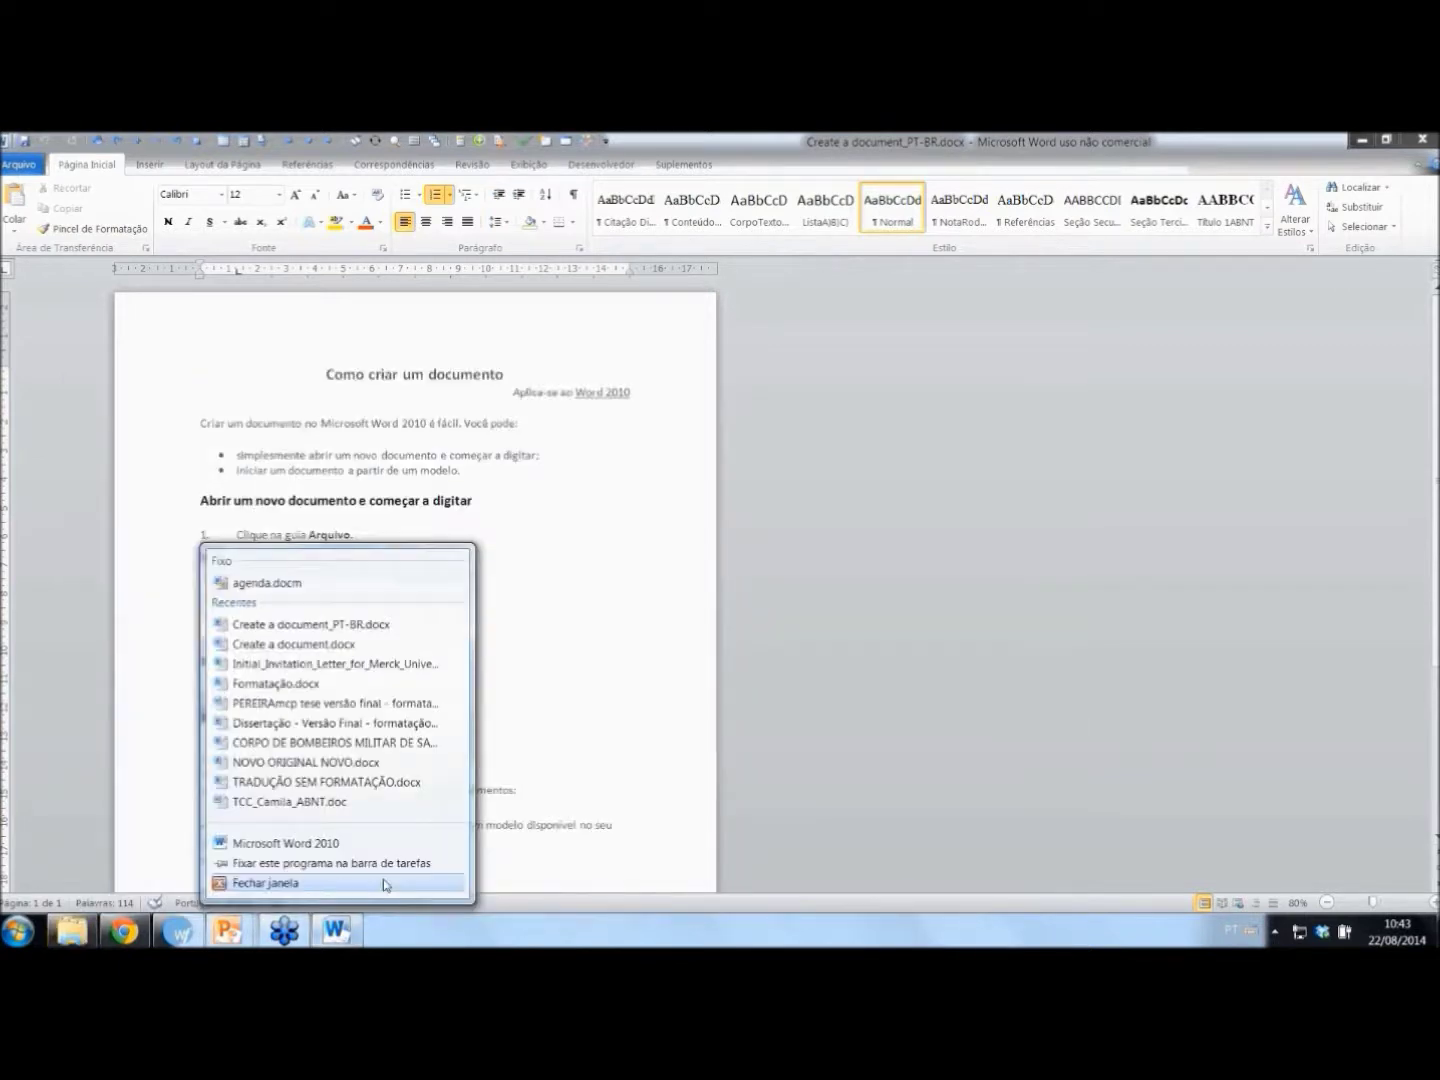
{"action": "left_click", "coordinate": [385, 884]}
- Switch to Wordfast Pro and close the Create a document.docx file
{"action": "mouse_move", "coordinate": [228, 931]}
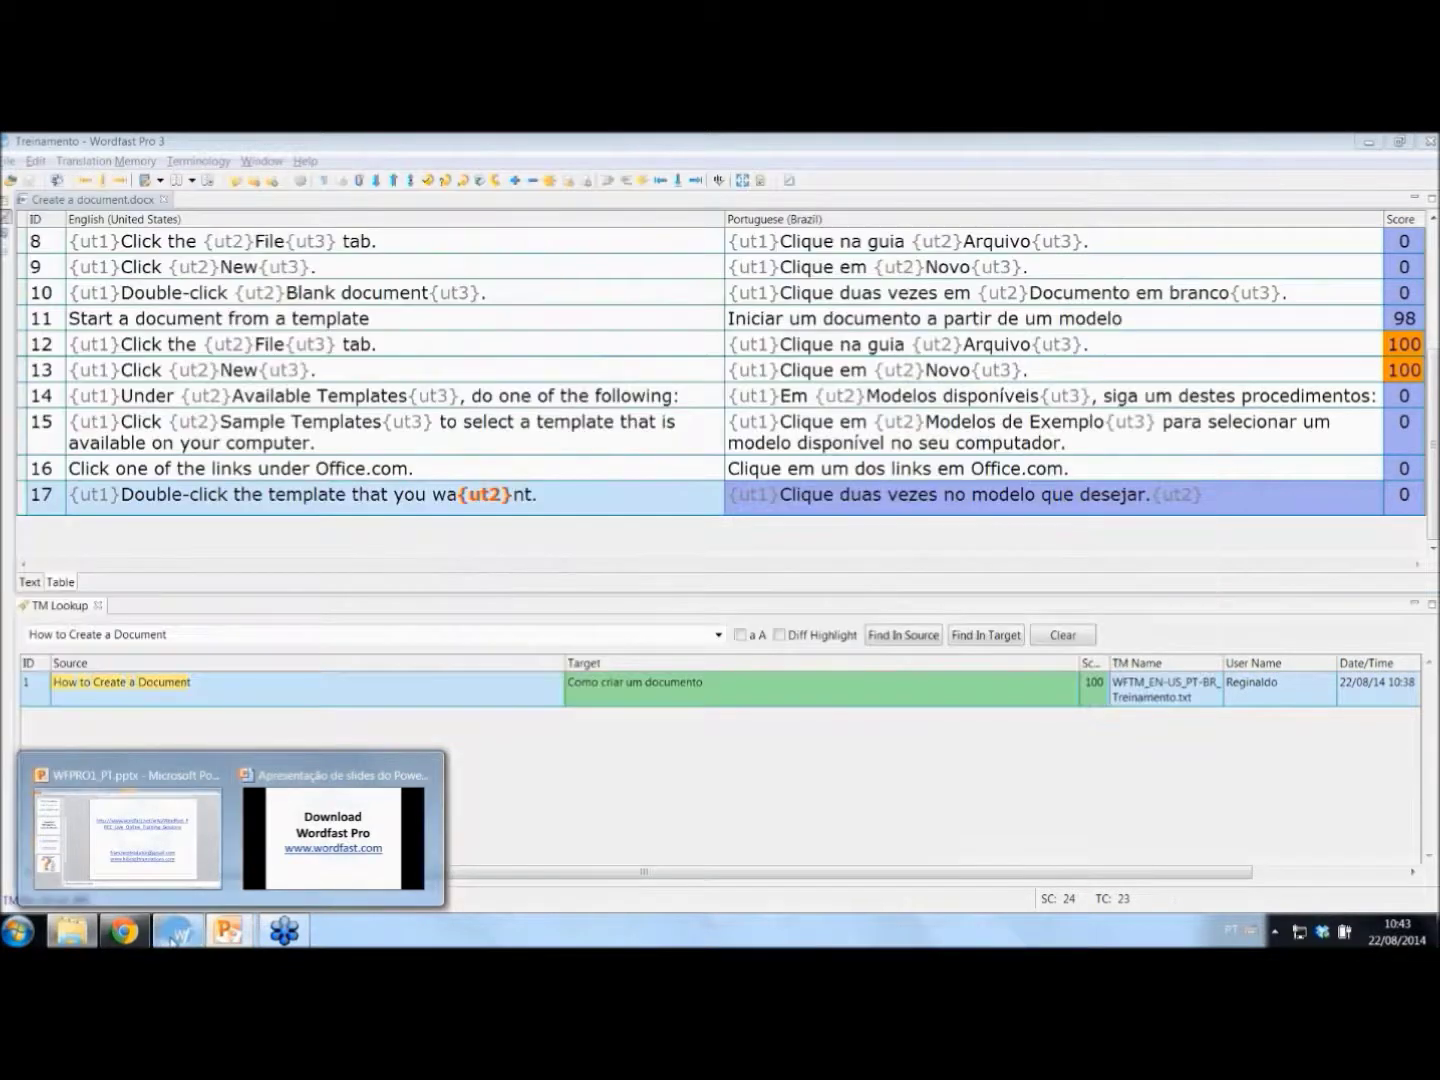
{"action": "left_click", "coordinate": [175, 938]}
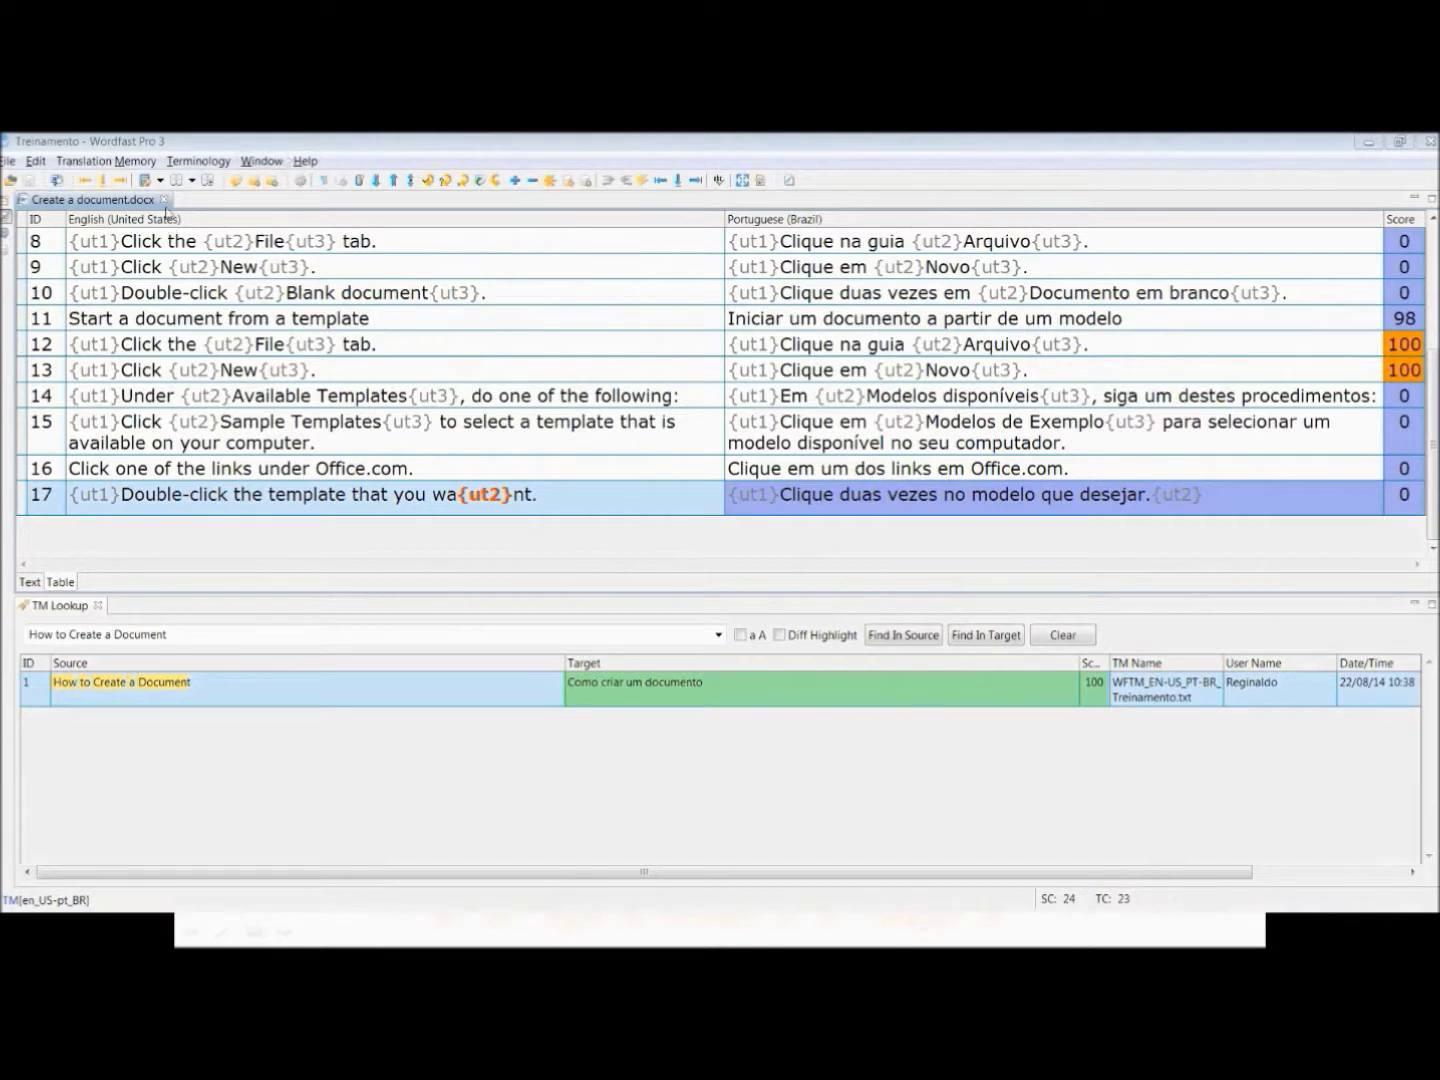
{"action": "left_click", "coordinate": [166, 201]}
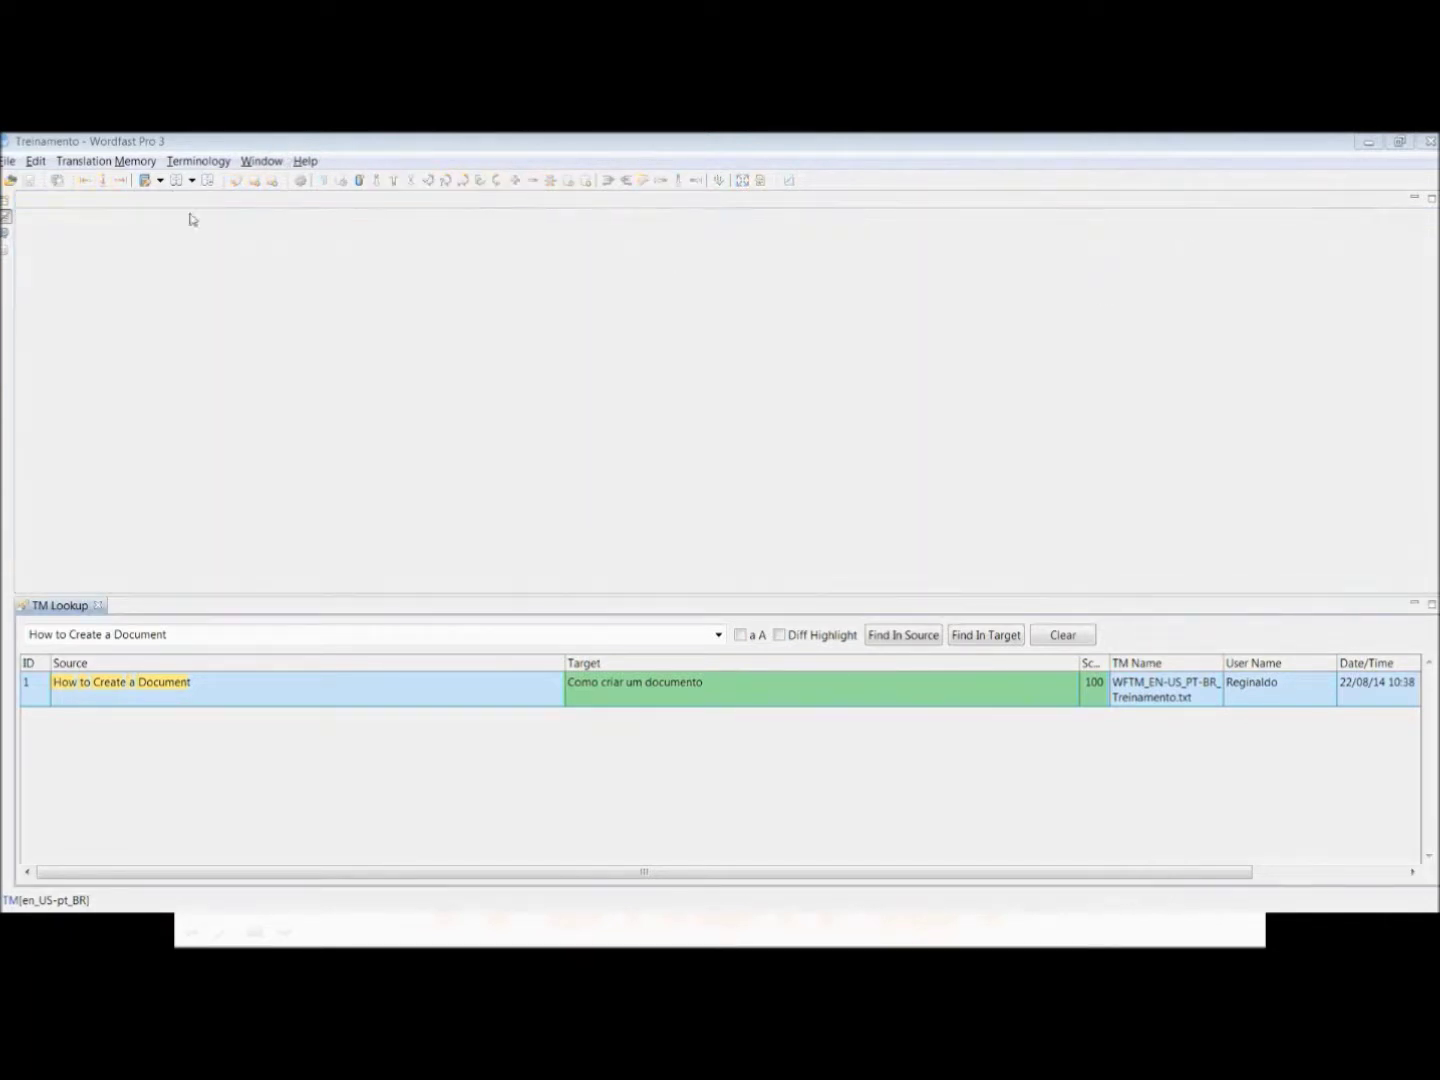
- Open the presentation WFCL1_EN.pptx from the Translations folder for translation and look over its segments
{"action": "left_click", "coordinate": [10, 181]}
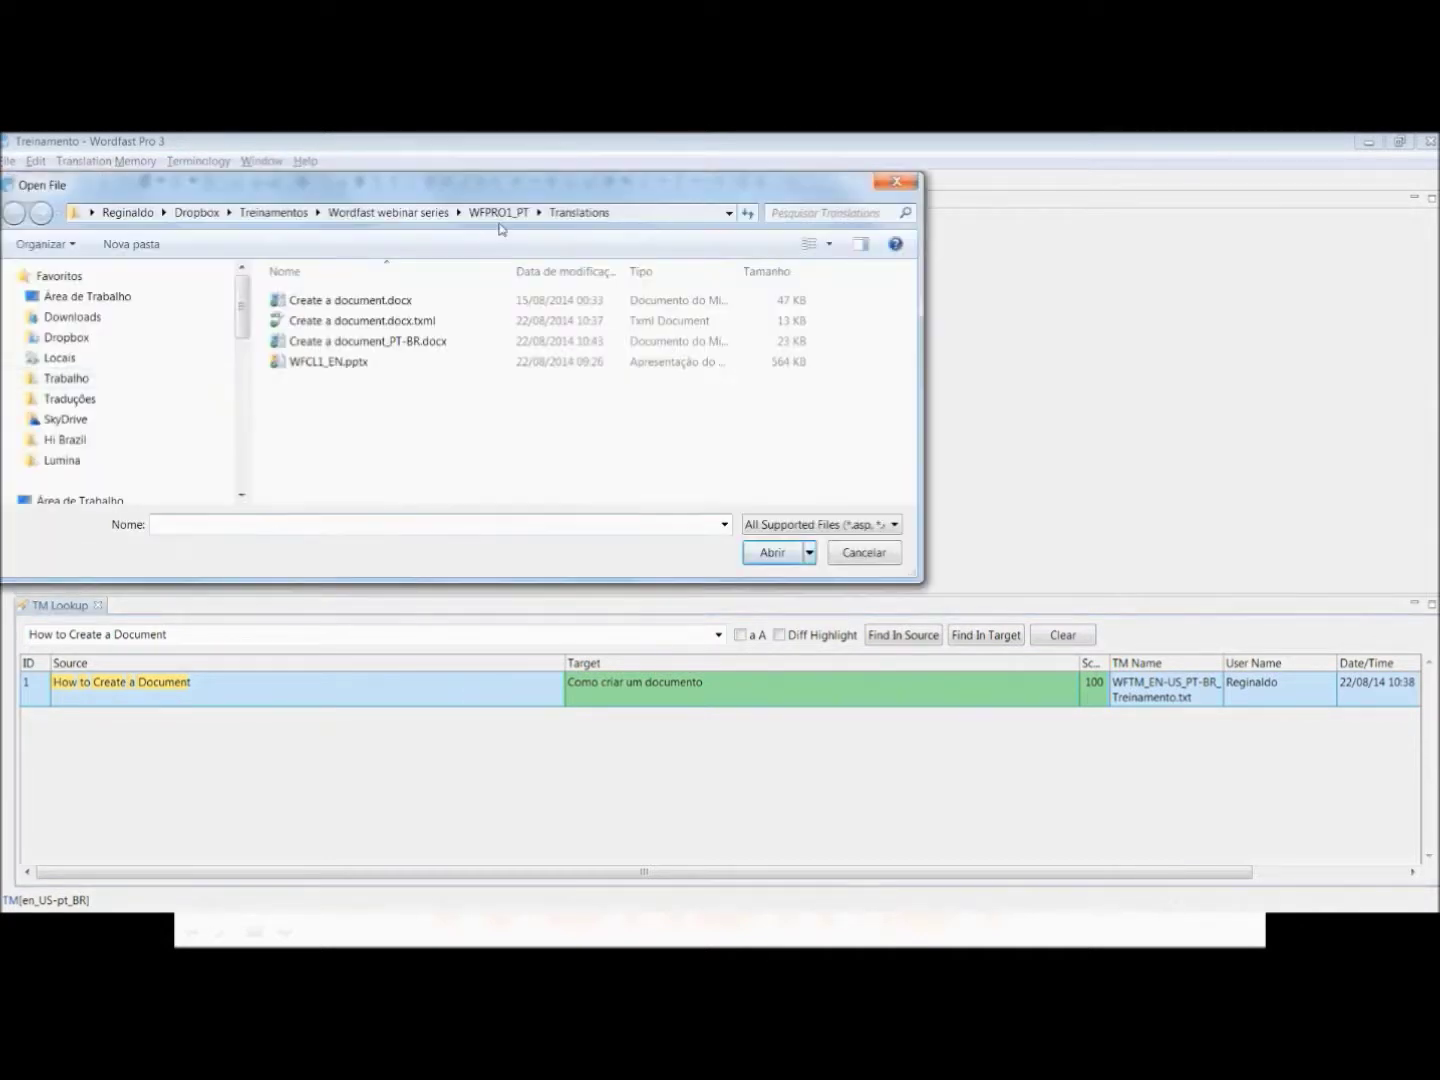
{"action": "left_click", "coordinate": [498, 212]}
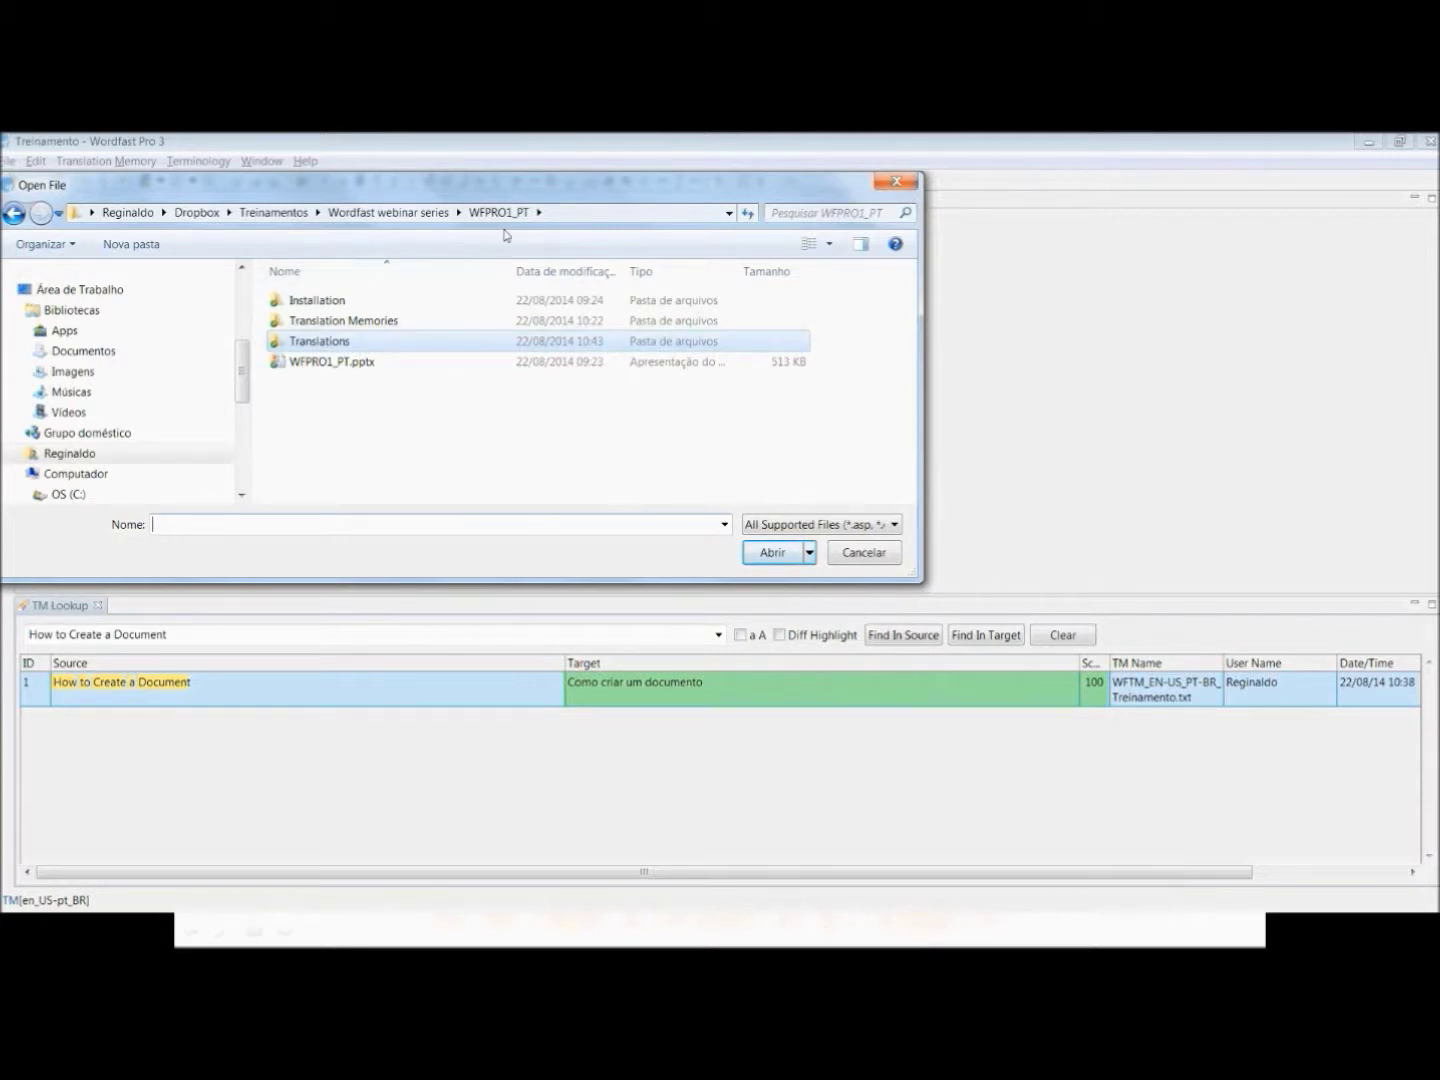
{"action": "double_click", "coordinate": [338, 343]}
{"action": "left_click", "coordinate": [340, 343]}
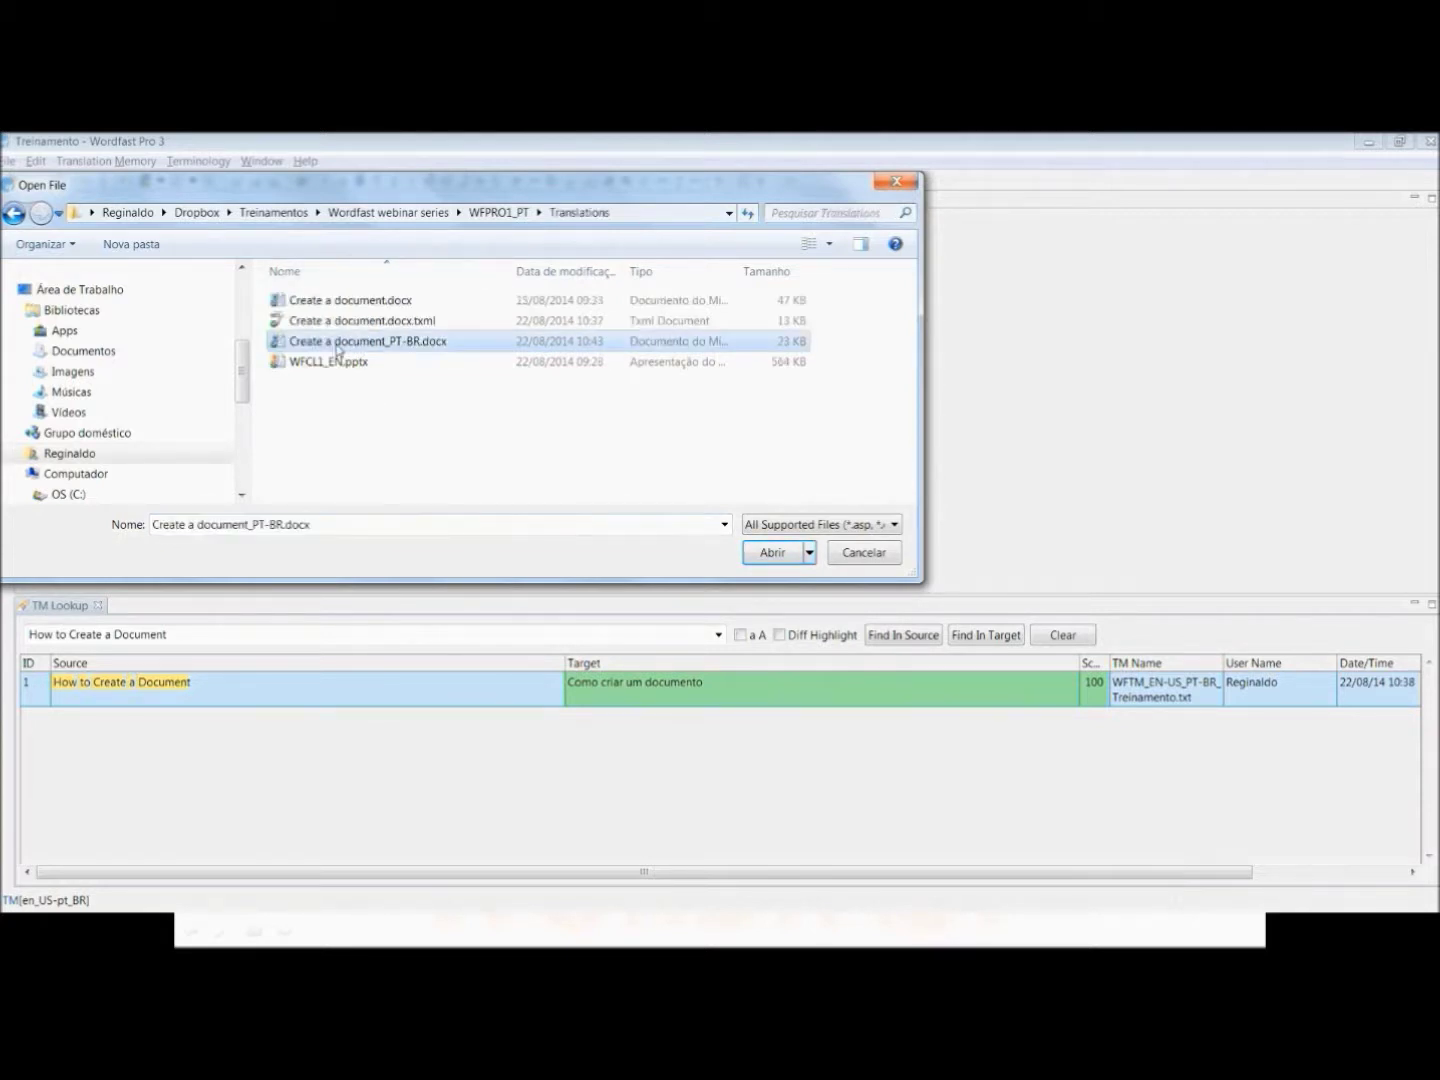
{"action": "double_click", "coordinate": [338, 362]}
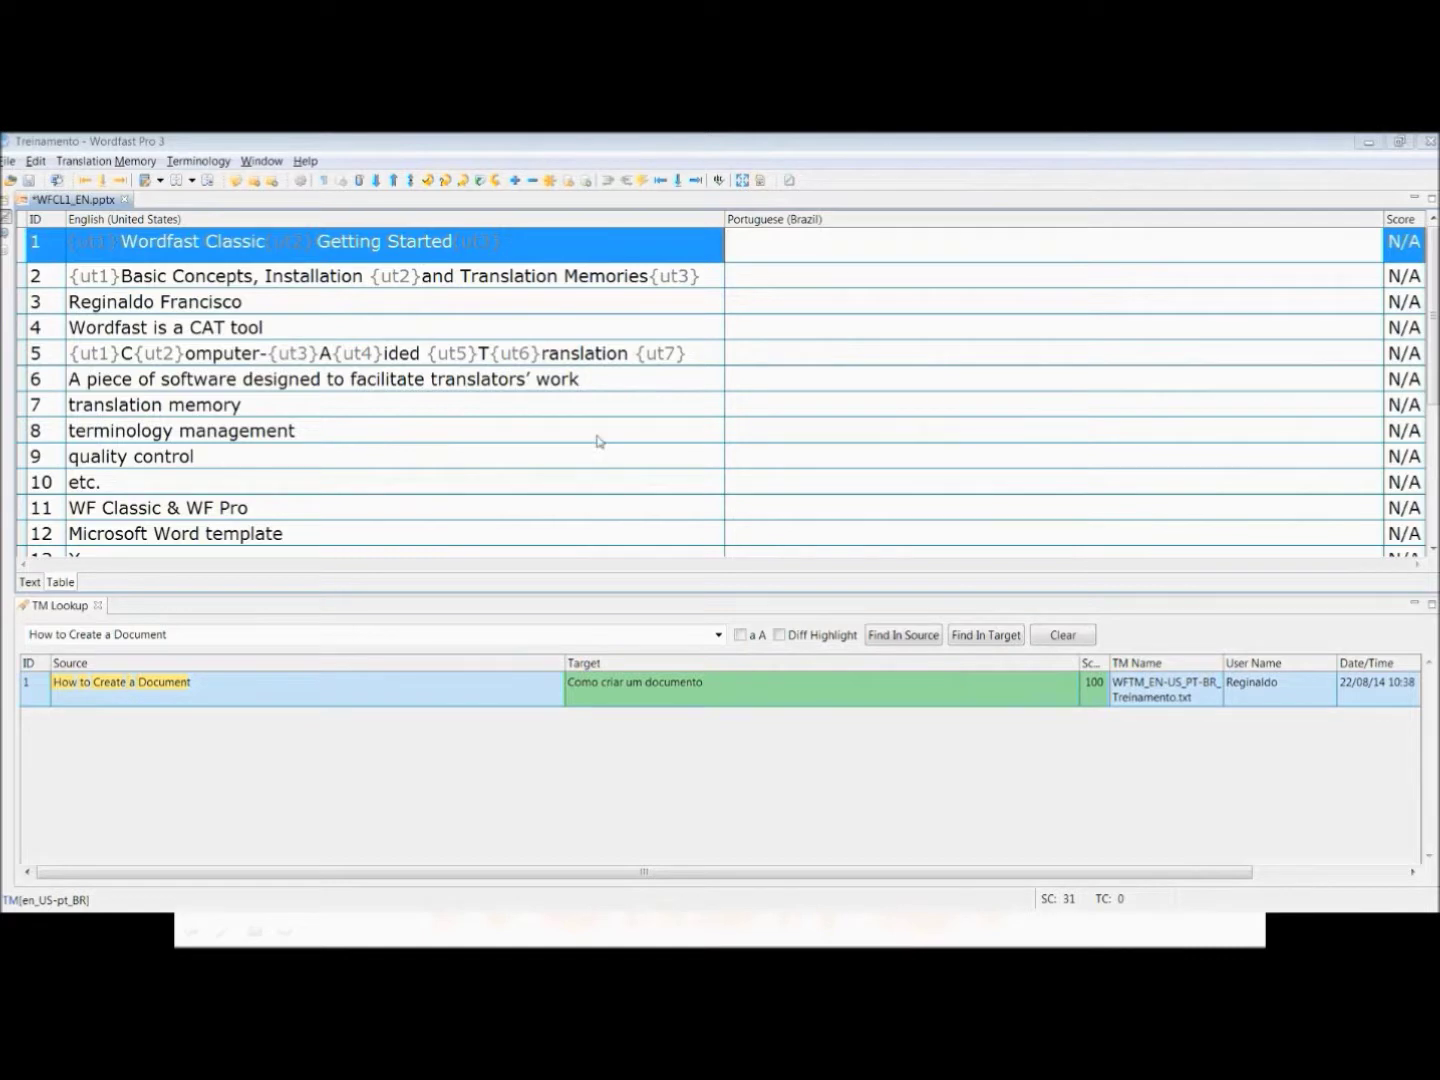
{"action": "scroll", "coordinate": [876, 444], "scroll_direction": "down", "scroll_amount": 3}
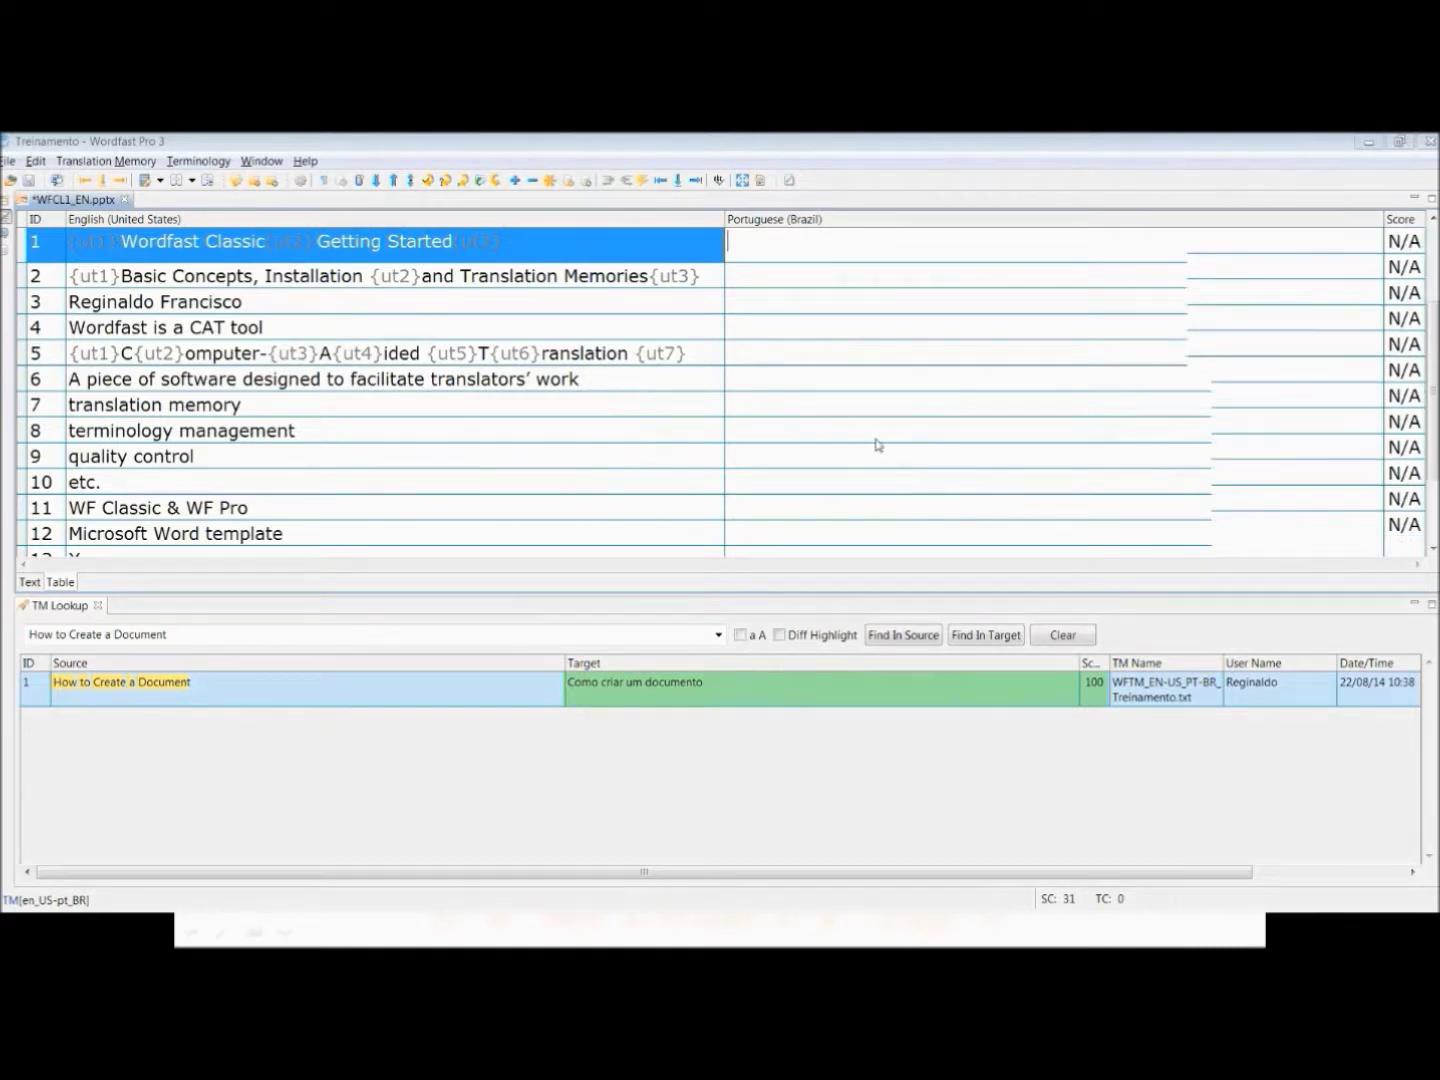
{"action": "scroll", "coordinate": [519, 414], "scroll_direction": "up", "scroll_amount": 3}
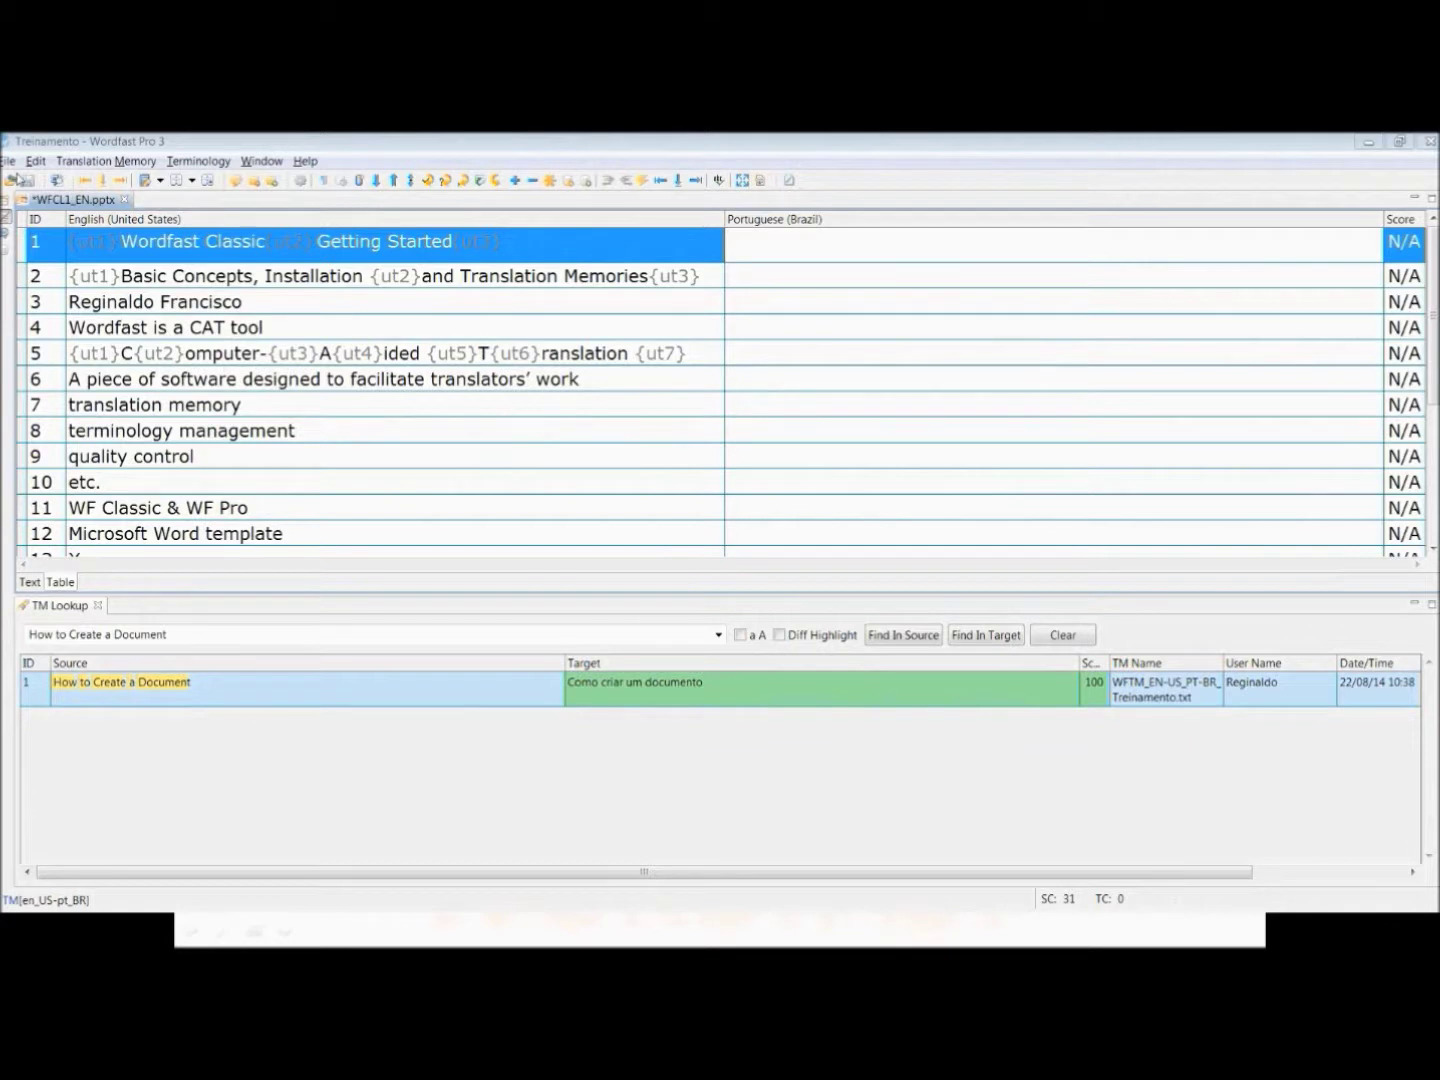
{"action": "left_click", "coordinate": [7, 160]}
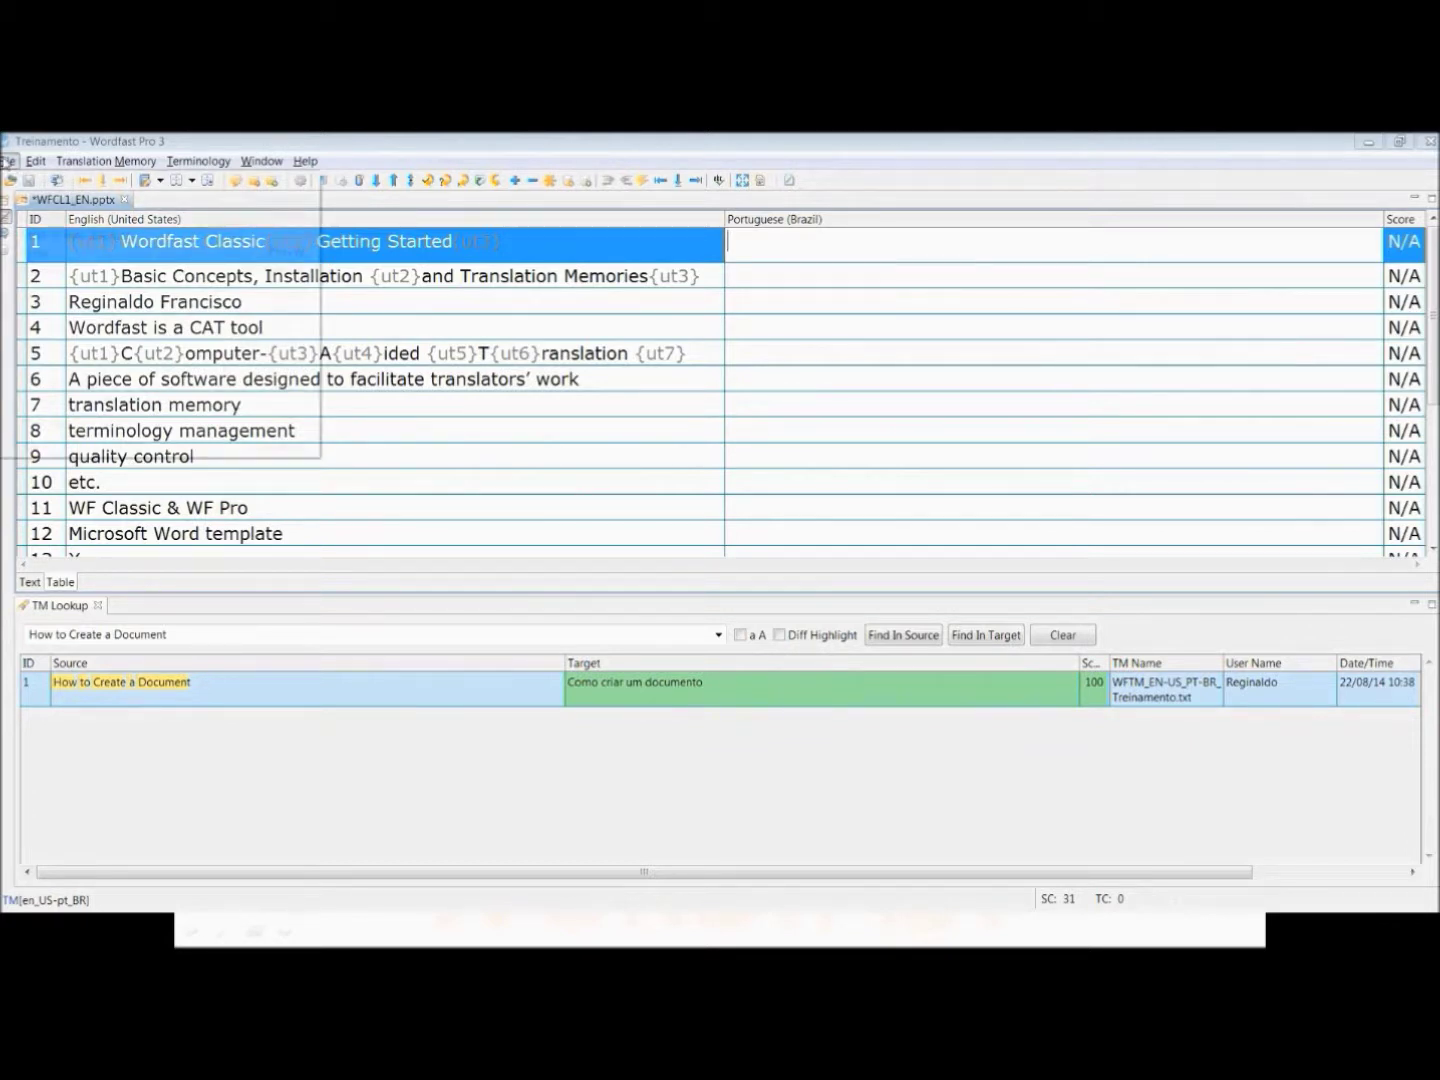
{"action": "left_click", "coordinate": [35, 160]}
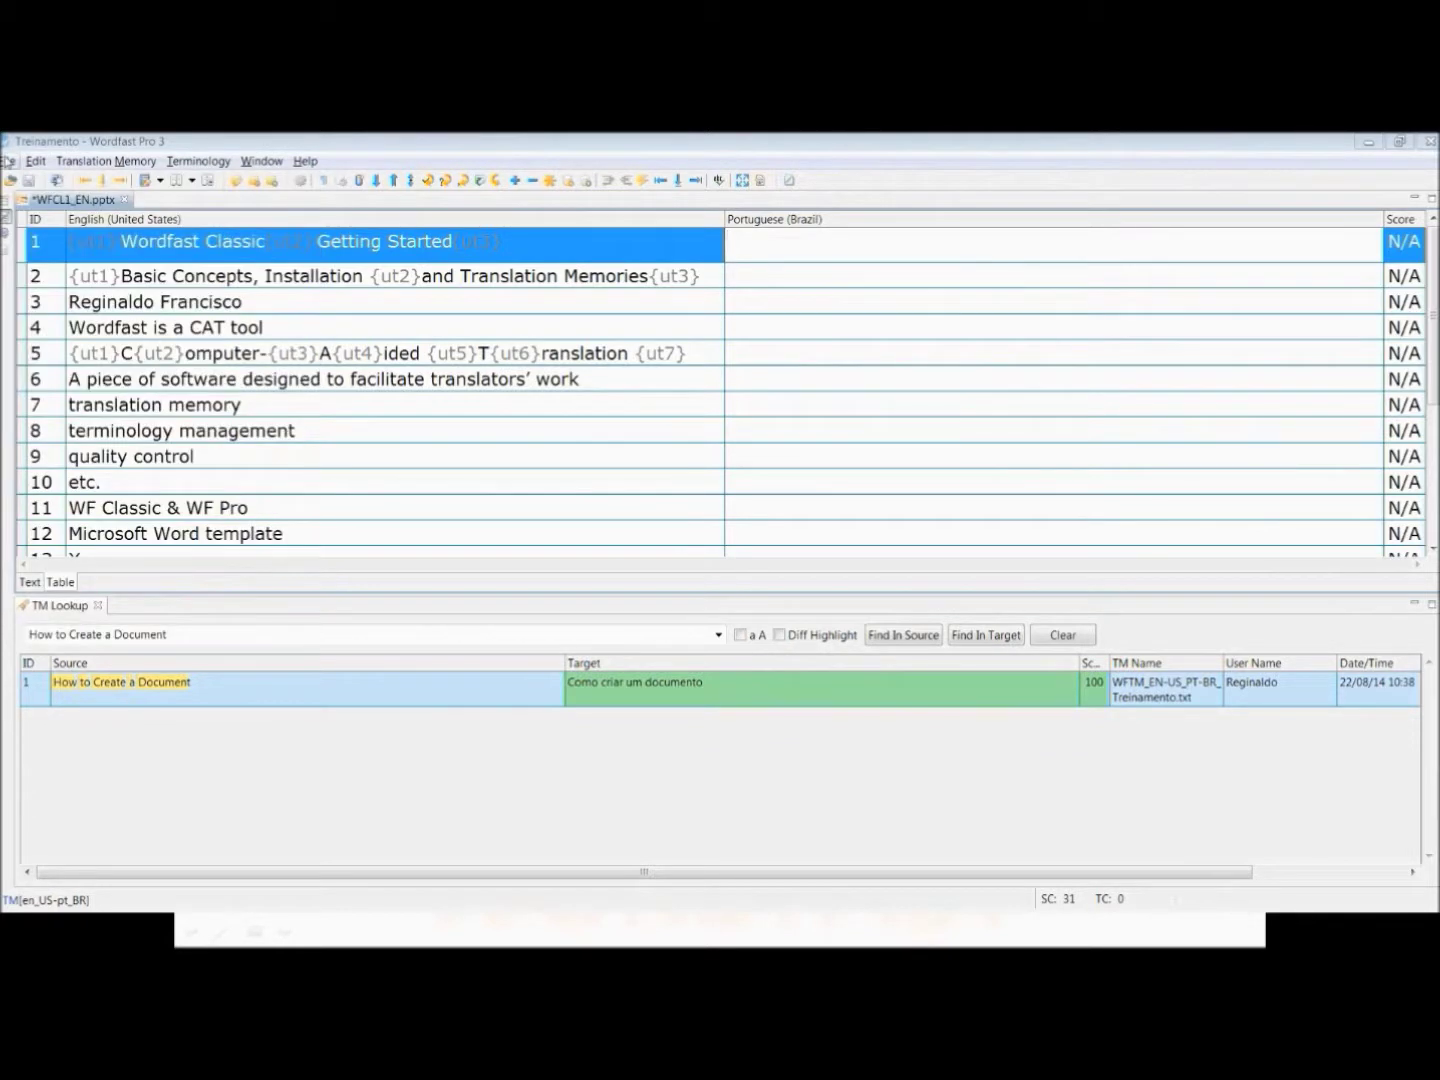
{"action": "left_click", "coordinate": [98, 165]}
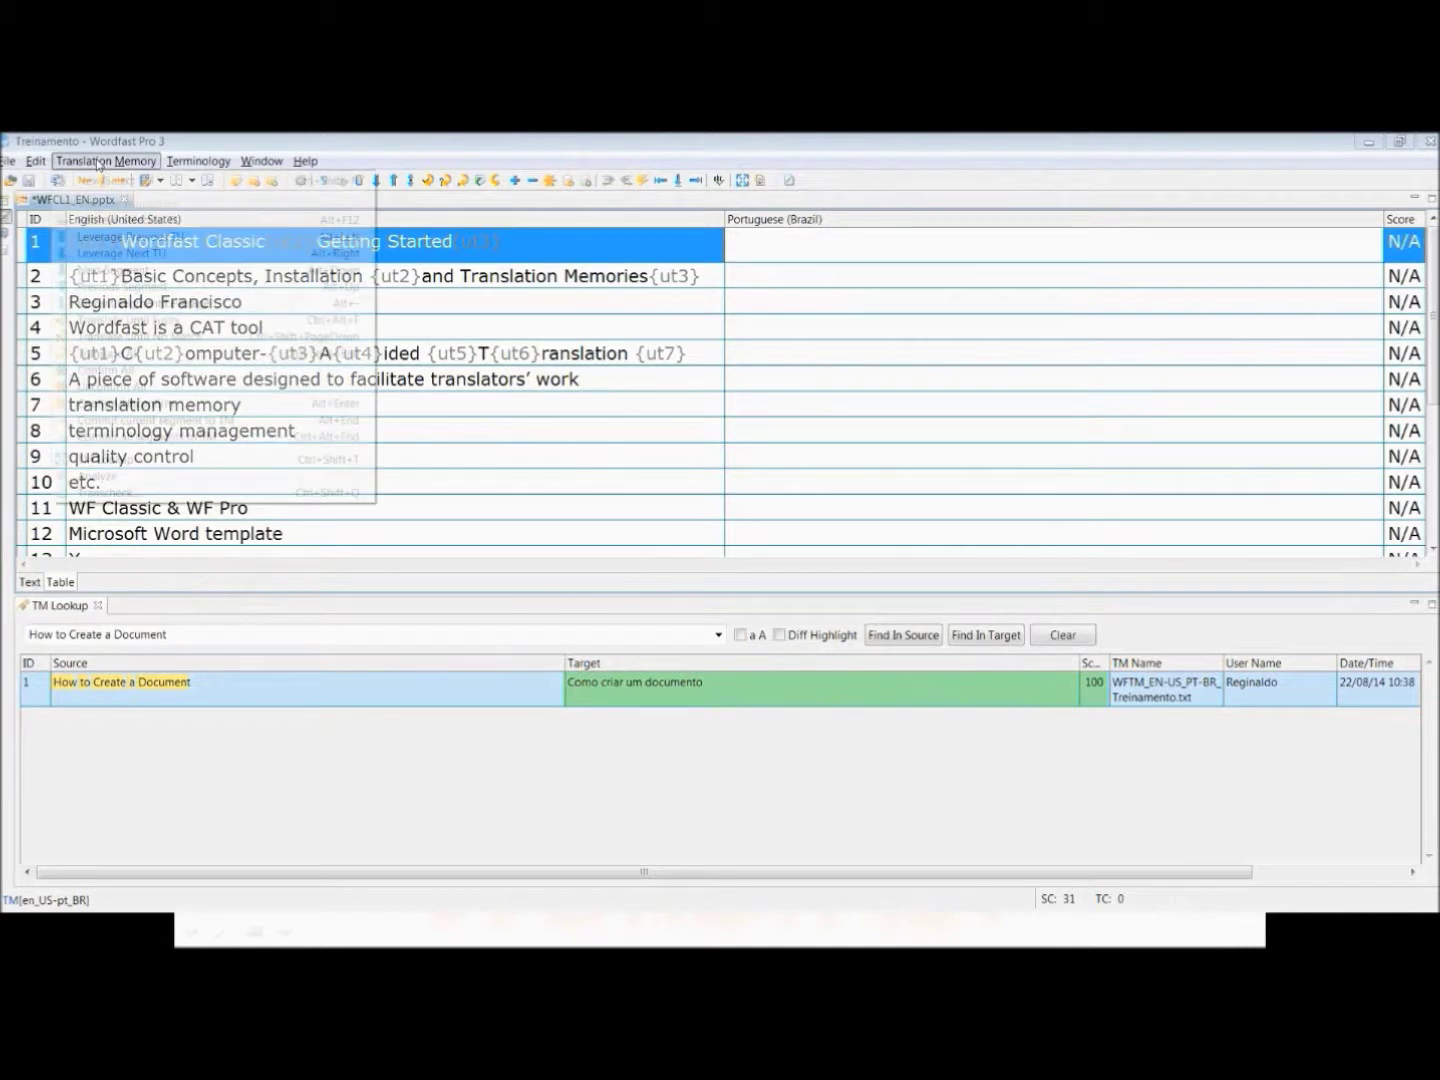
{"action": "mouse_move", "coordinate": [8, 162]}
{"action": "left_click", "coordinate": [50, 331]}
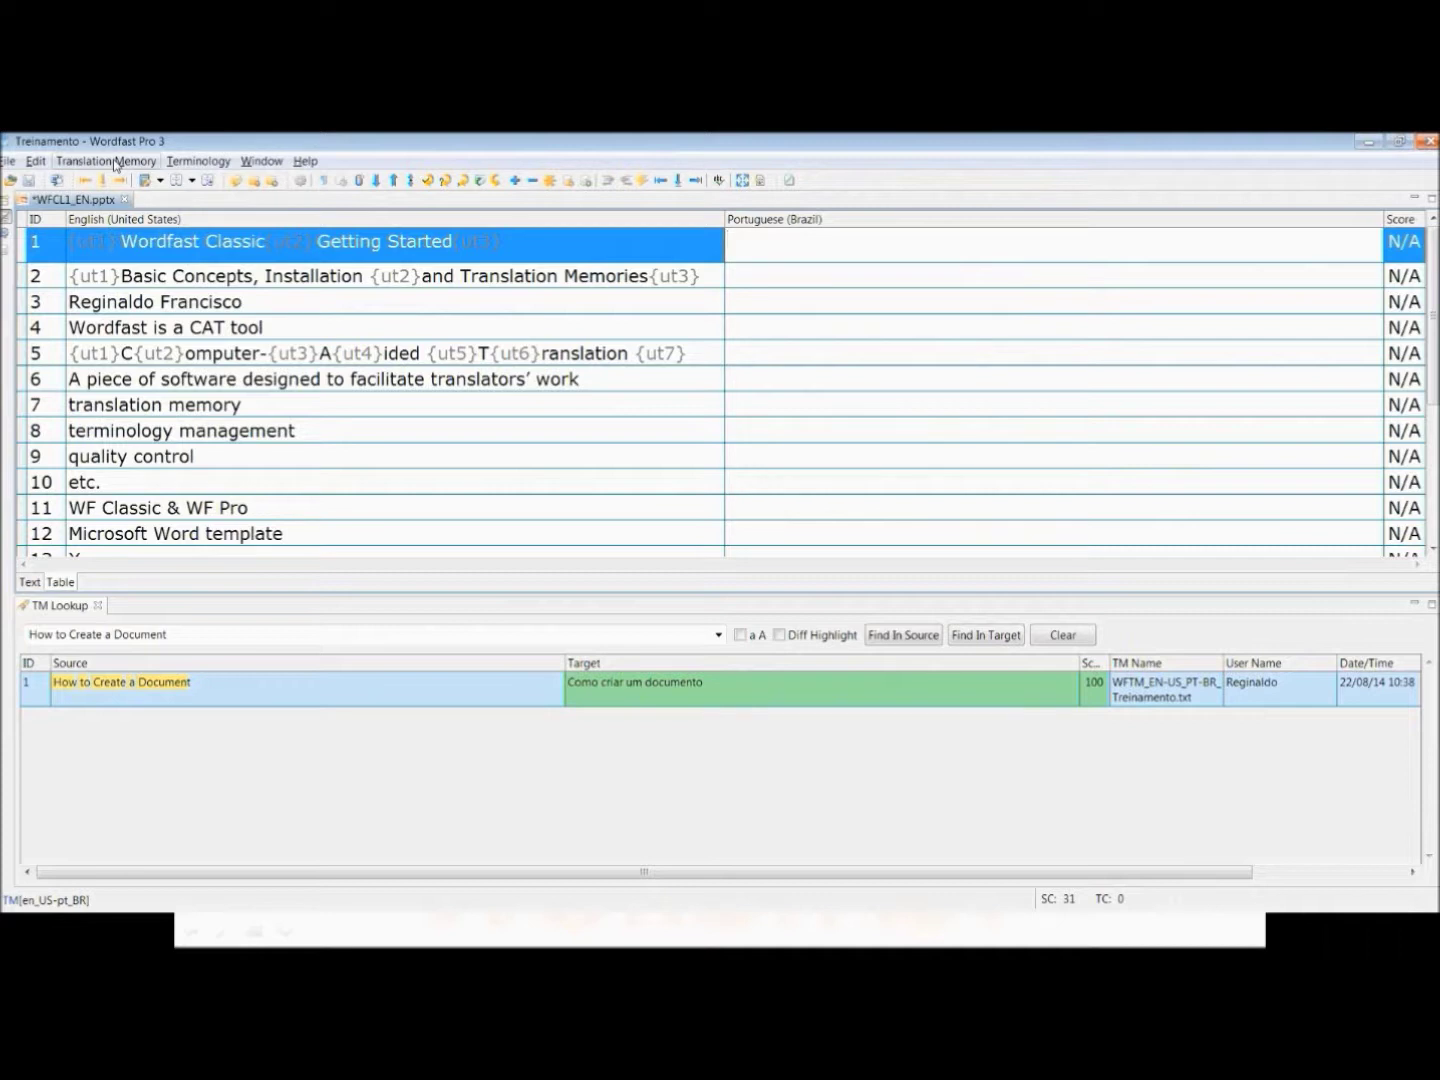
{"action": "left_click", "coordinate": [14, 163]}
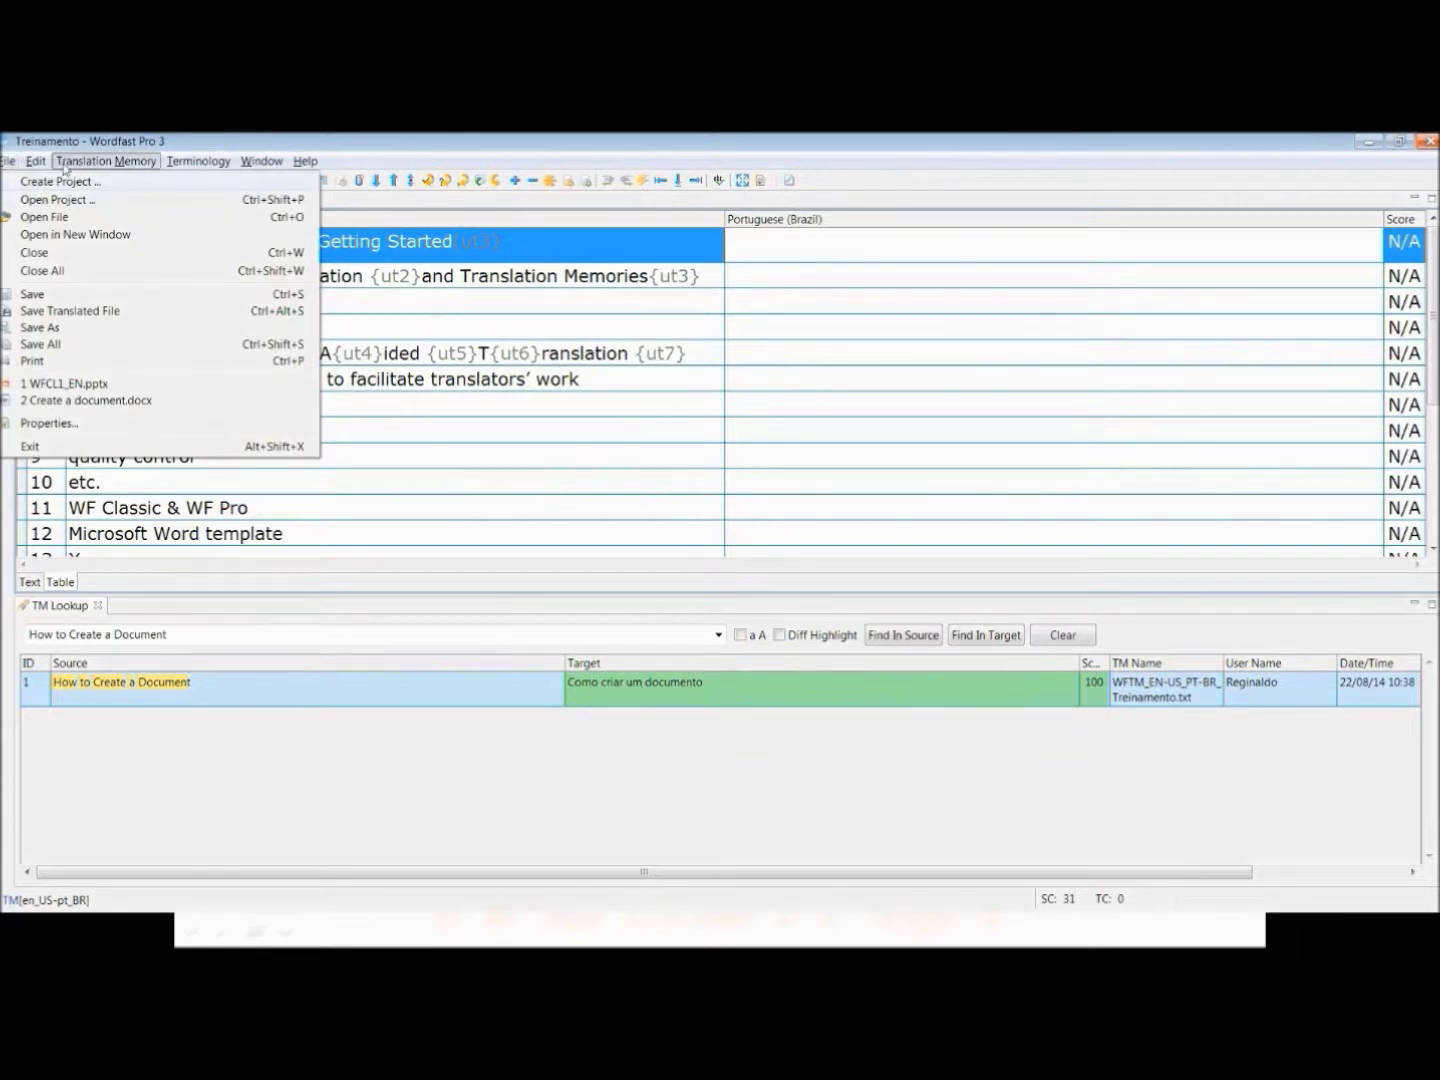
{"action": "left_click", "coordinate": [63, 166]}
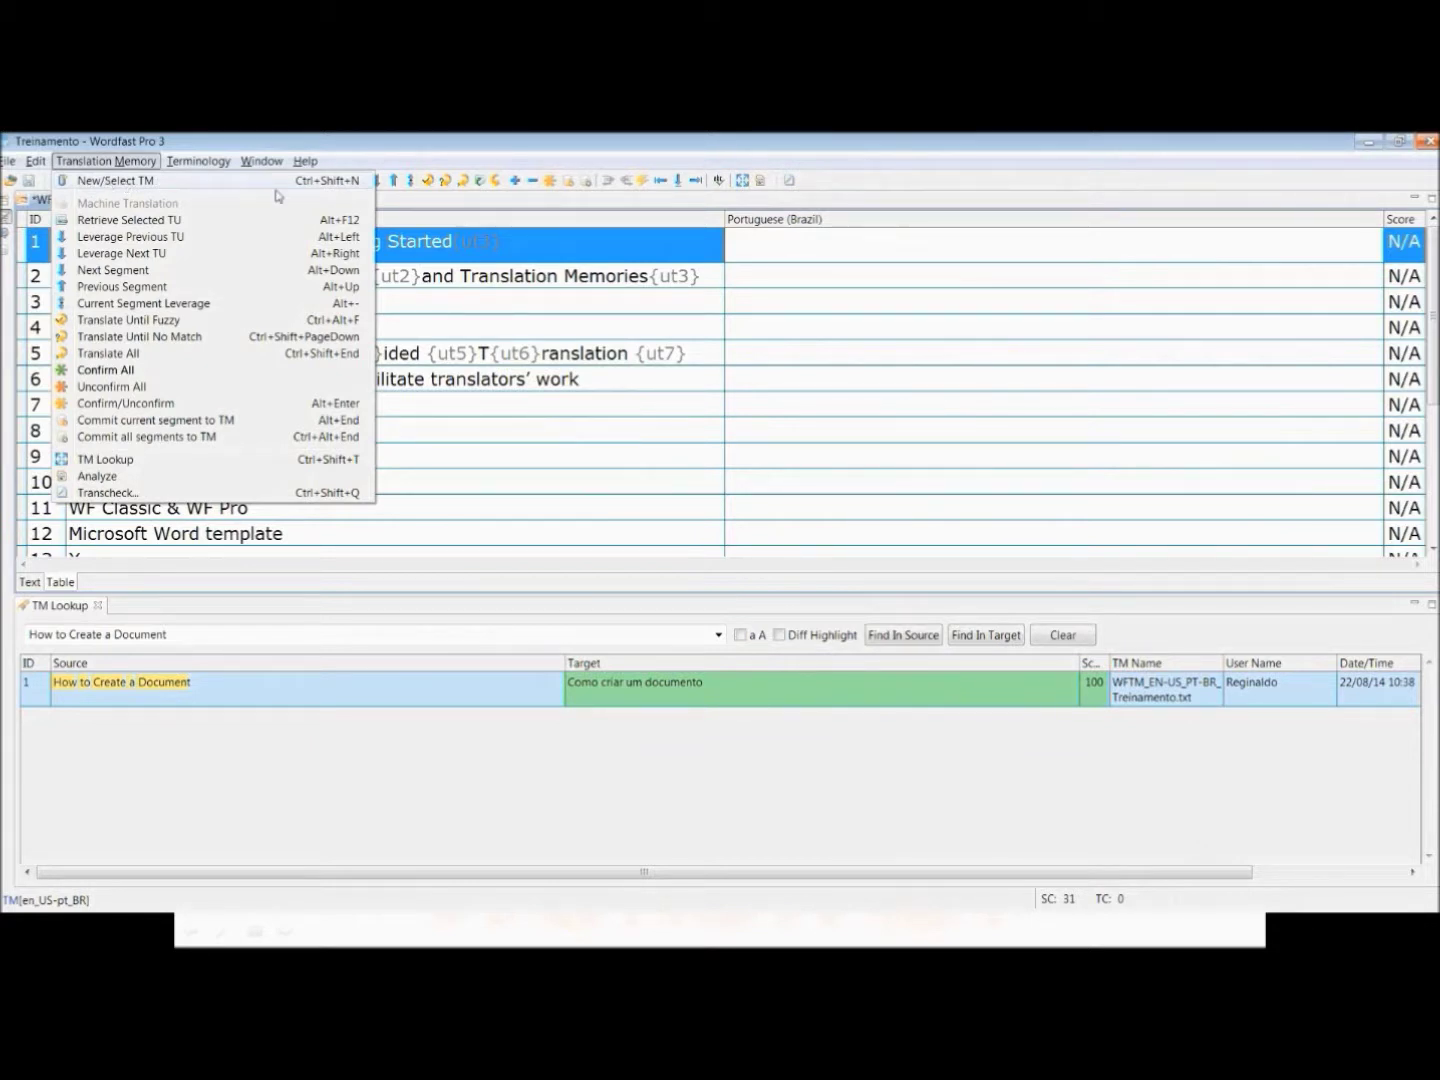
- Copy the source of segment 1 into its target, replace "Getting Started" with "Básico" and commit the segment
{"action": "left_click", "coordinate": [782, 241]}
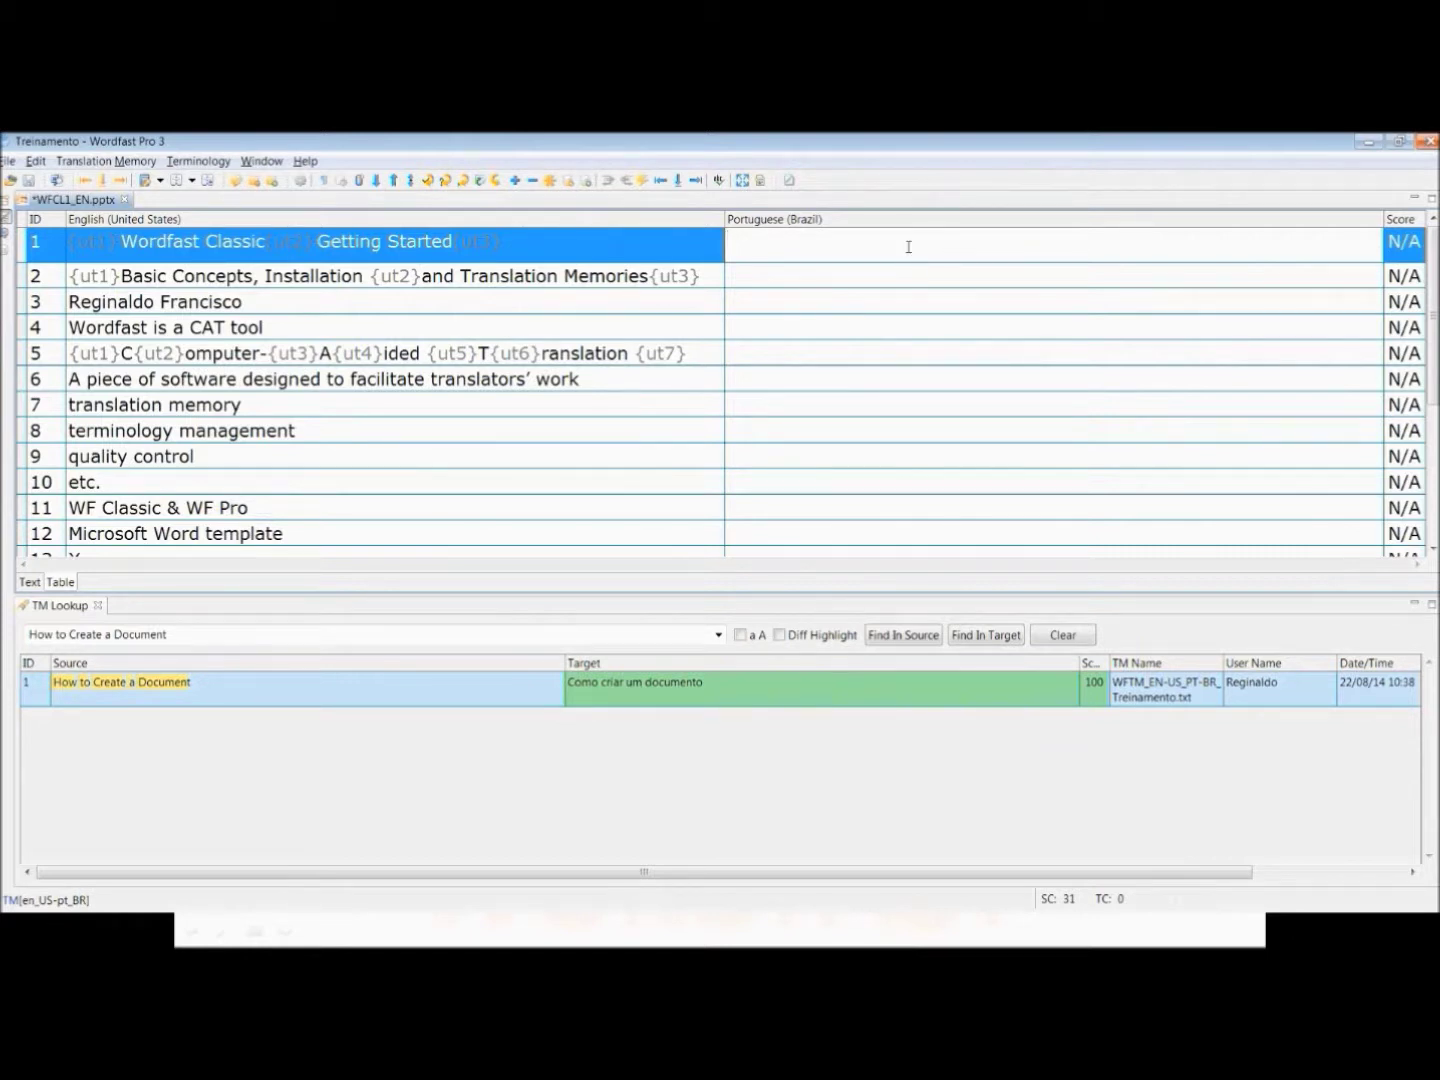
{"action": "key", "text": "ctrl+shift+Insert"}
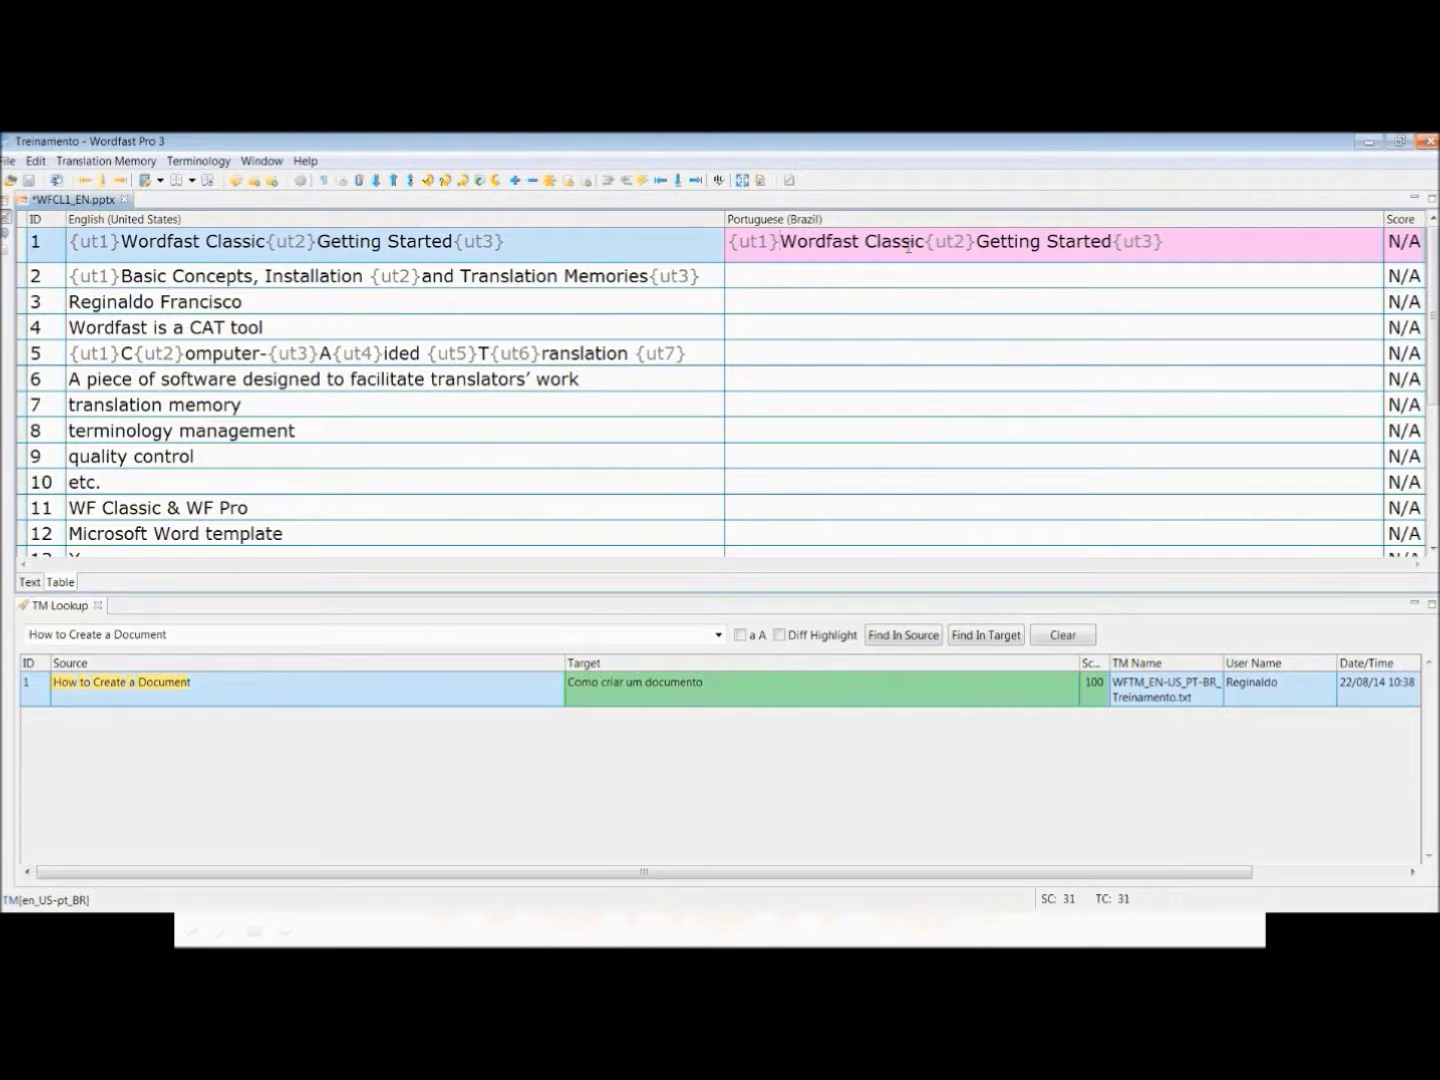
{"action": "key", "text": "ctrl+Right"}
{"action": "key", "text": "ctrl+Right"}
{"action": "key", "text": "ctrl+Right"}
{"action": "key", "text": "ctrl+shift+Right"}
{"action": "key", "text": "ctrl+shift+Right"}
{"action": "type", "text": "Bás"}
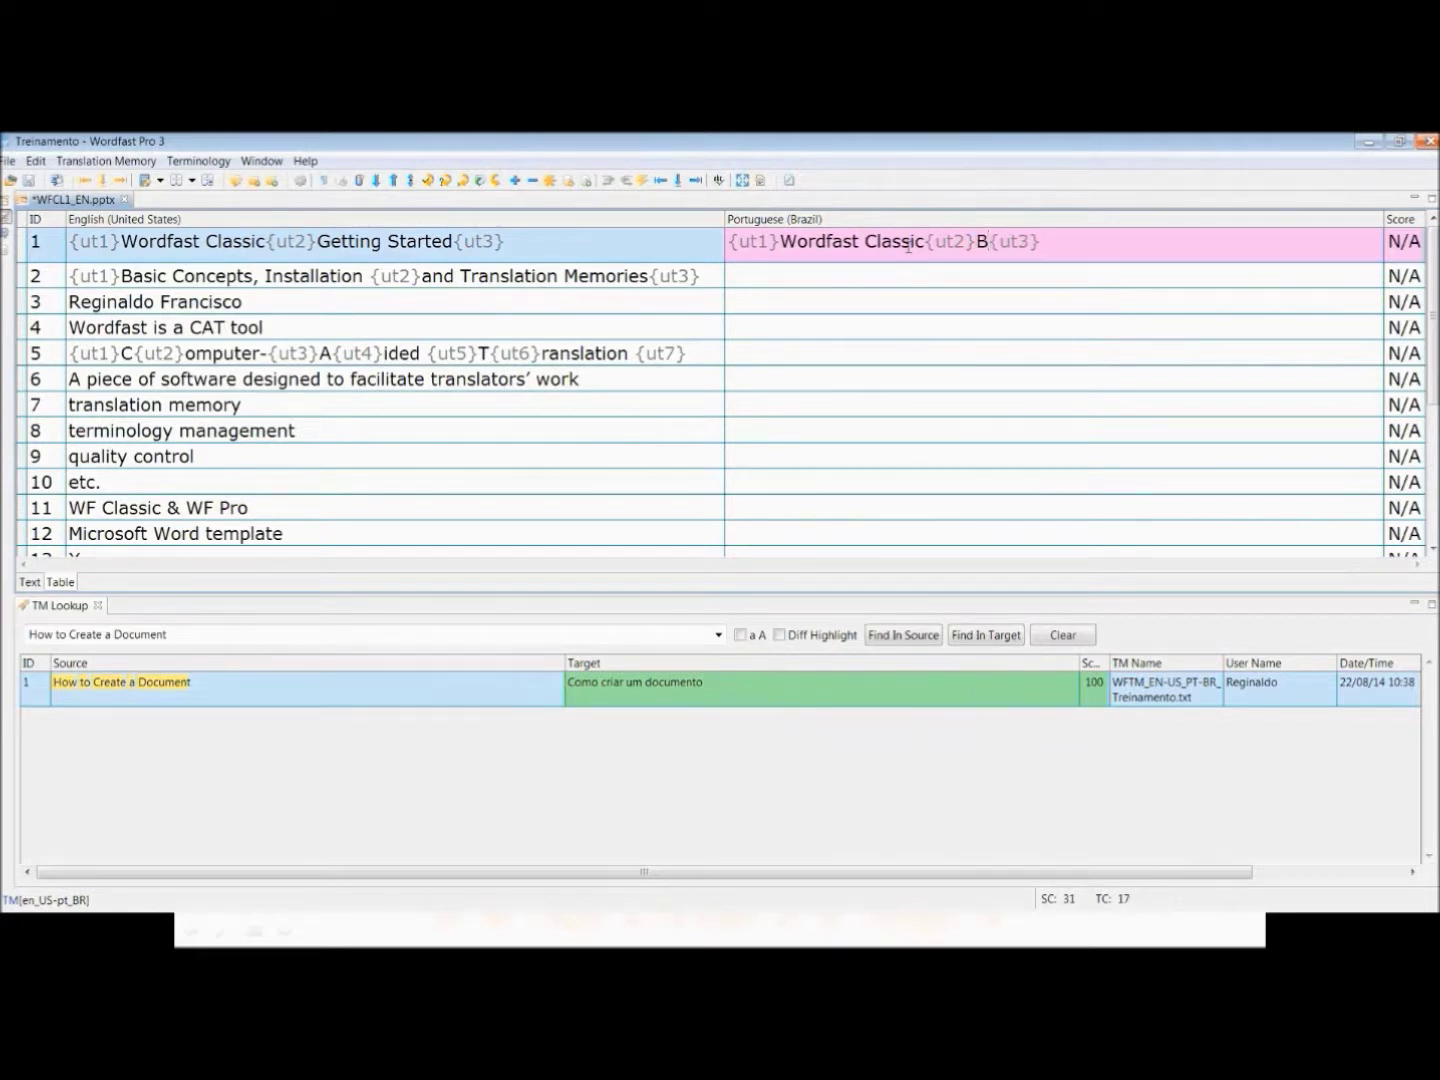
{"action": "type", "text": "ico"}
{"action": "key", "text": "alt+Down"}
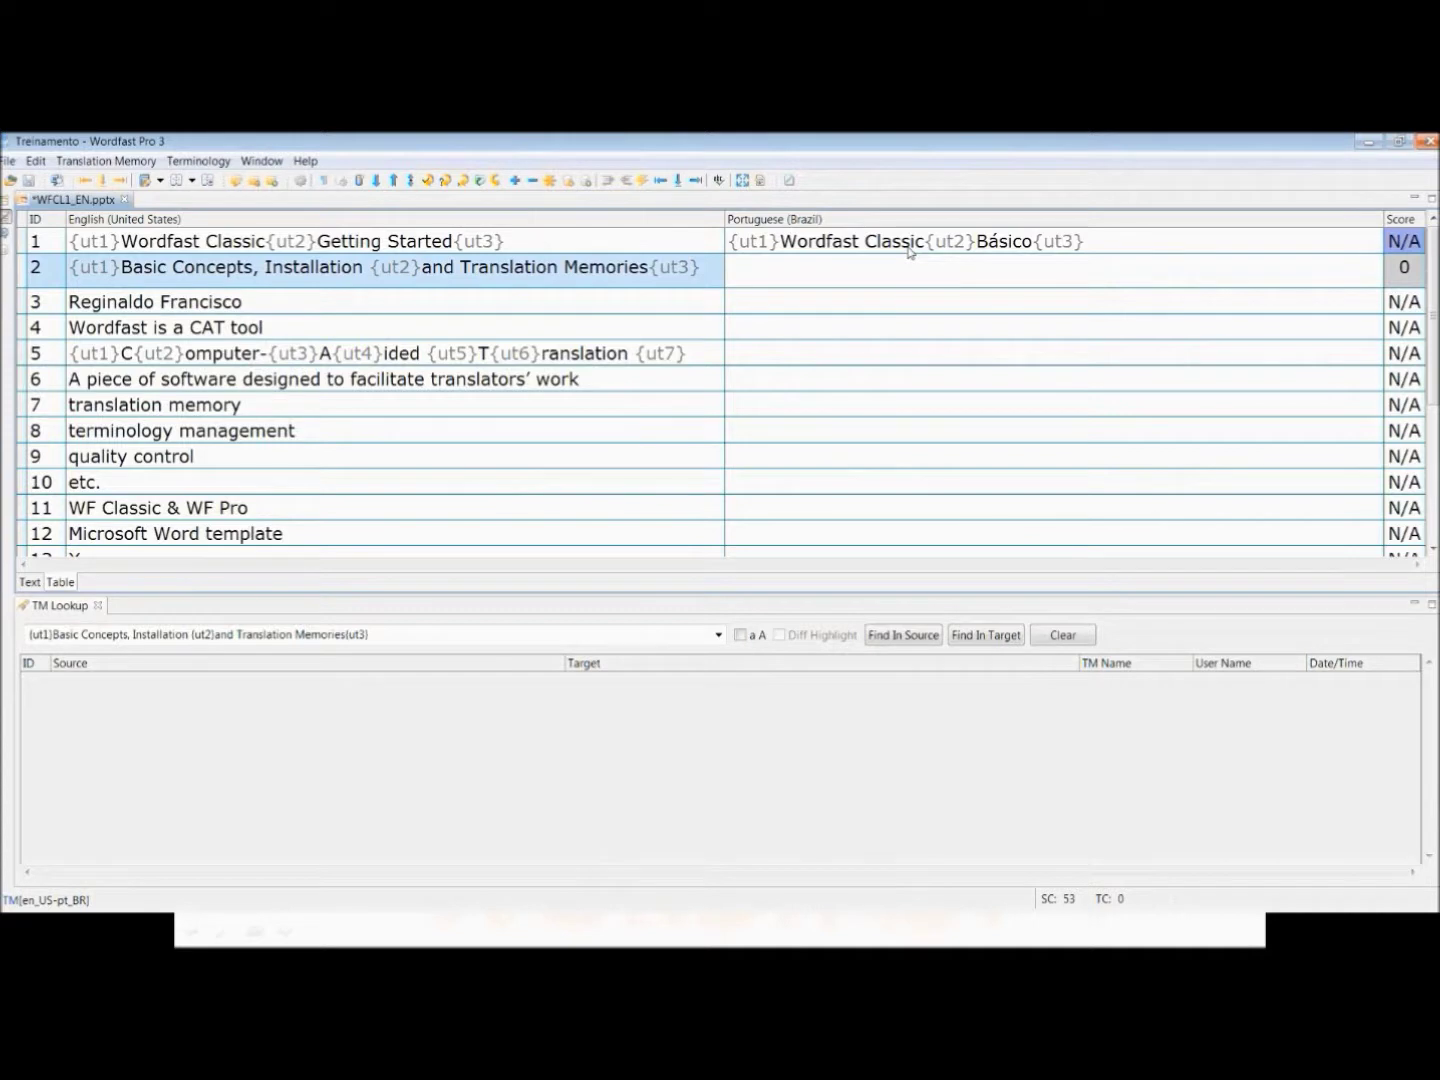
- Translate segment 2 as "Conceitos básicos, instalação e memórias de tradução", carrying over tags {ut1}, {ut2} and {ut3}, and commit it
{"action": "key", "text": "ctrl+alt+Right"}
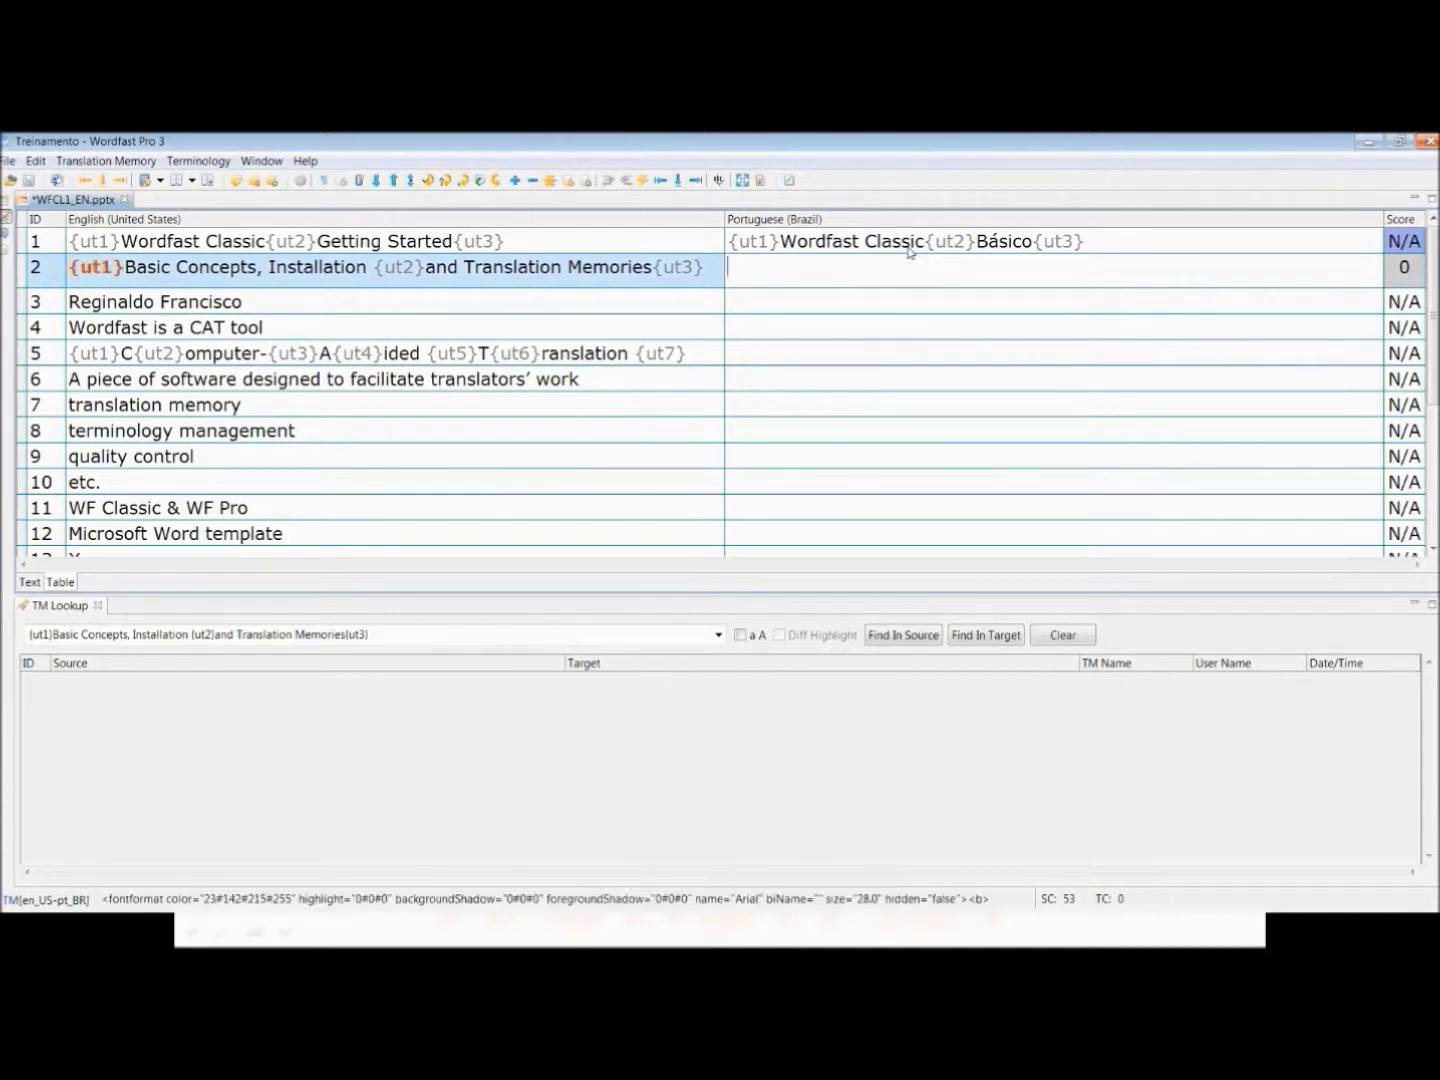
{"action": "key", "text": "ctrl+alt+Down"}
{"action": "type", "text": "Conceitos básic"}
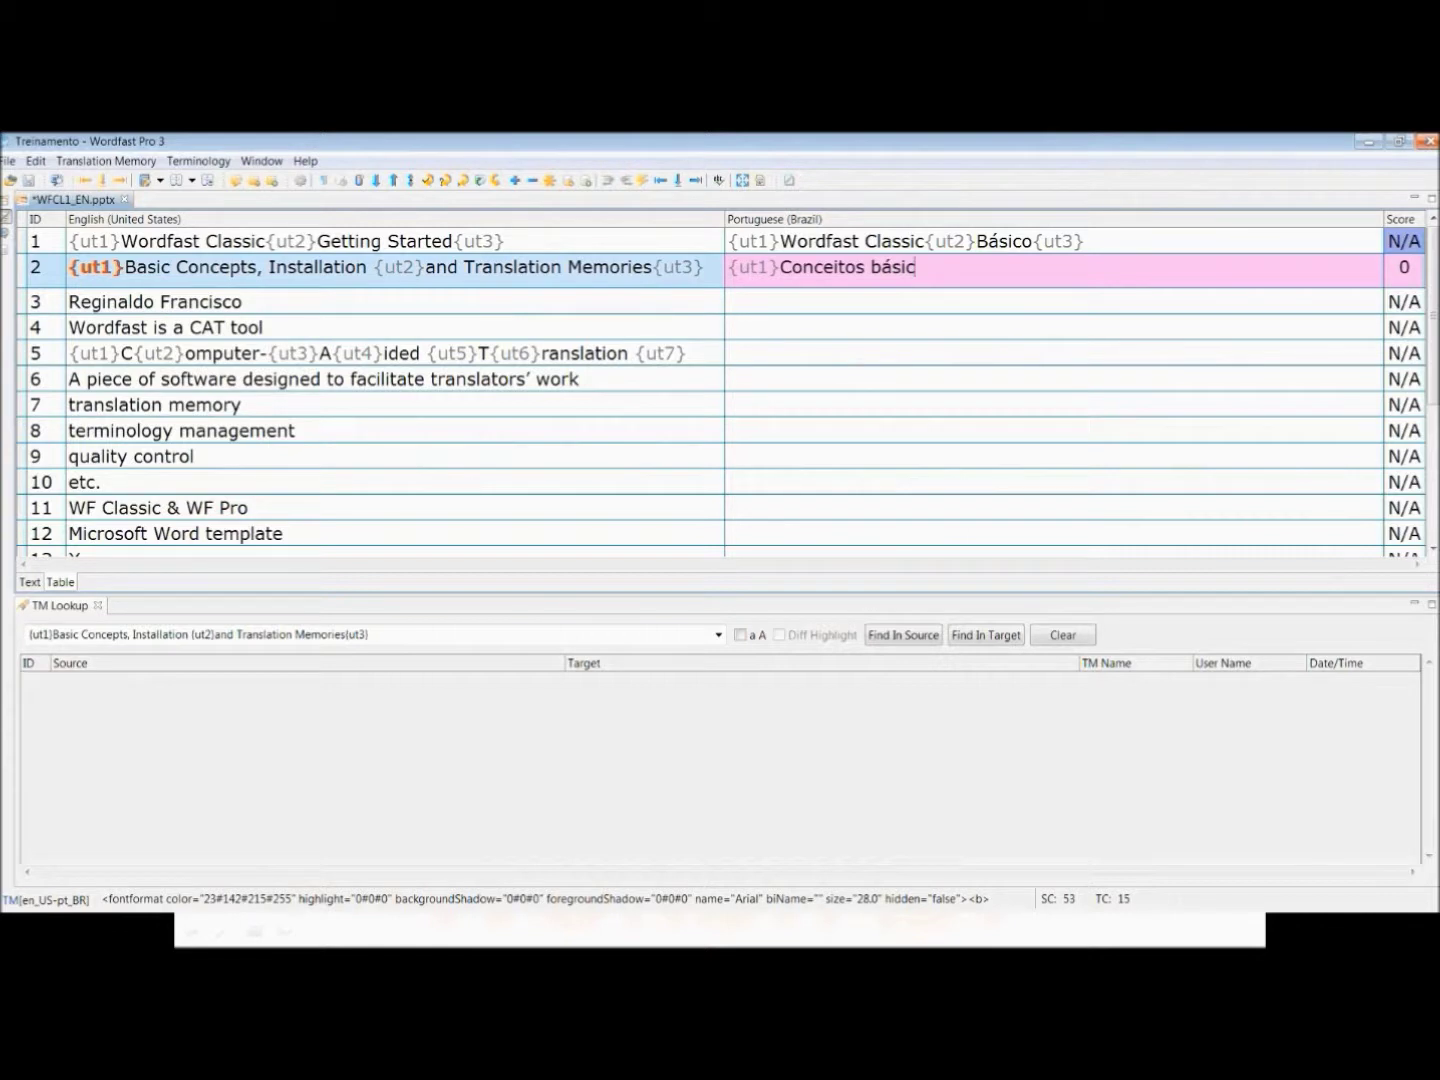
{"action": "type", "text": "os, insta"}
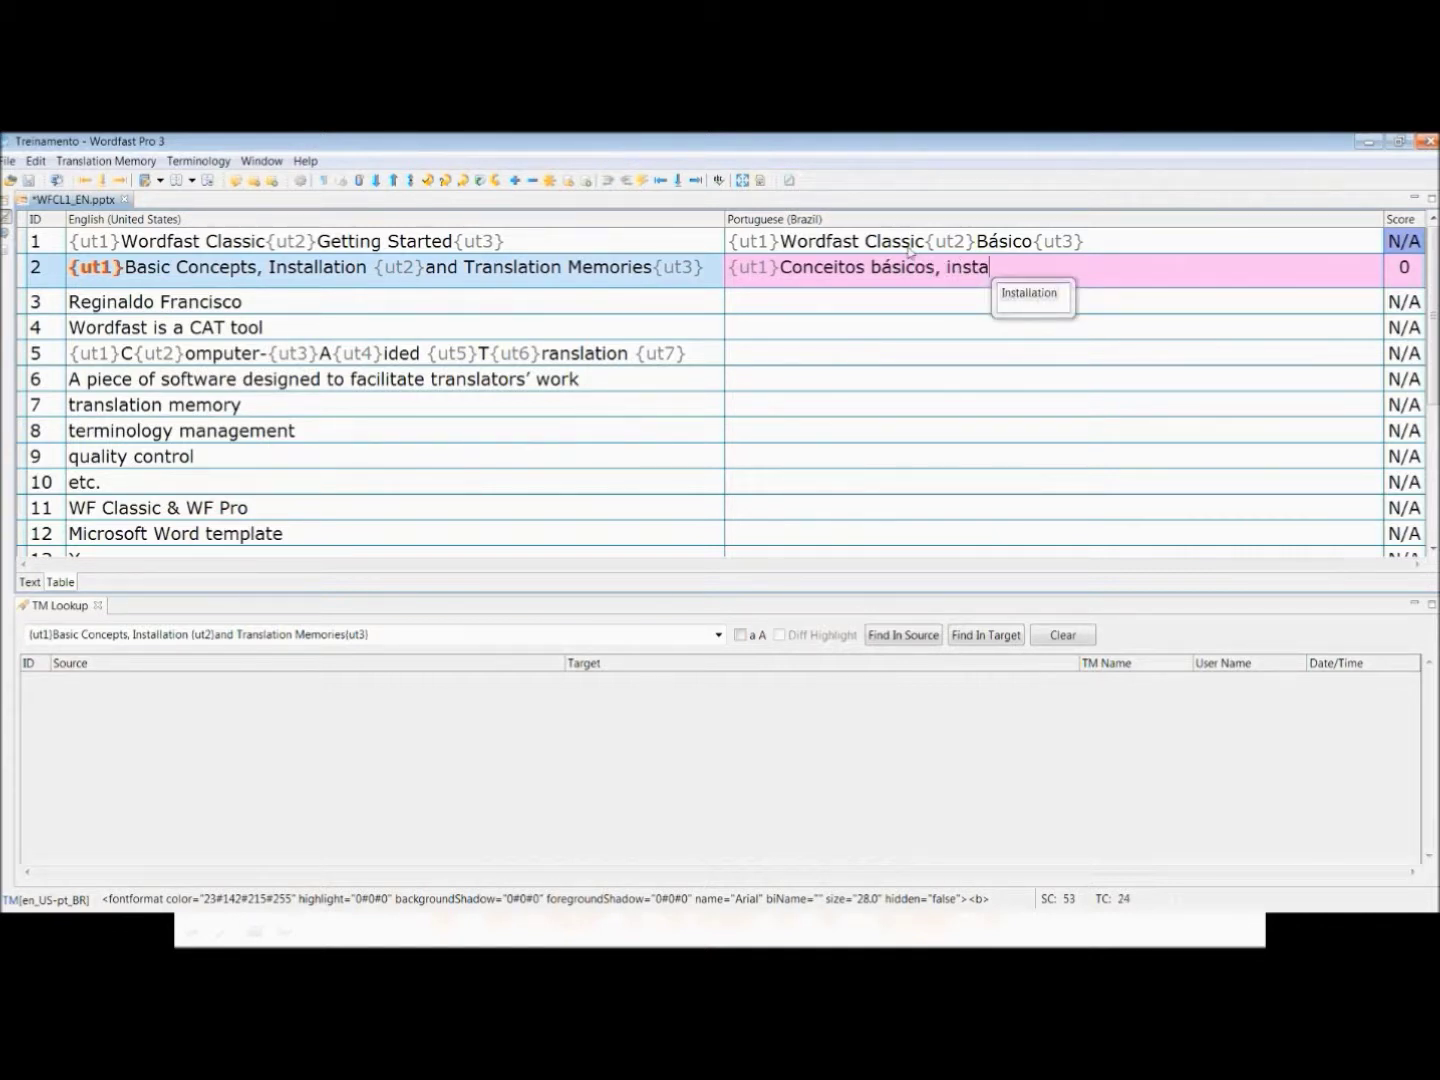
{"action": "type", "text": "lação"}
{"action": "key", "text": "ctrl+alt+Down"}
{"action": "type", "text": "e memórias de tradução"}
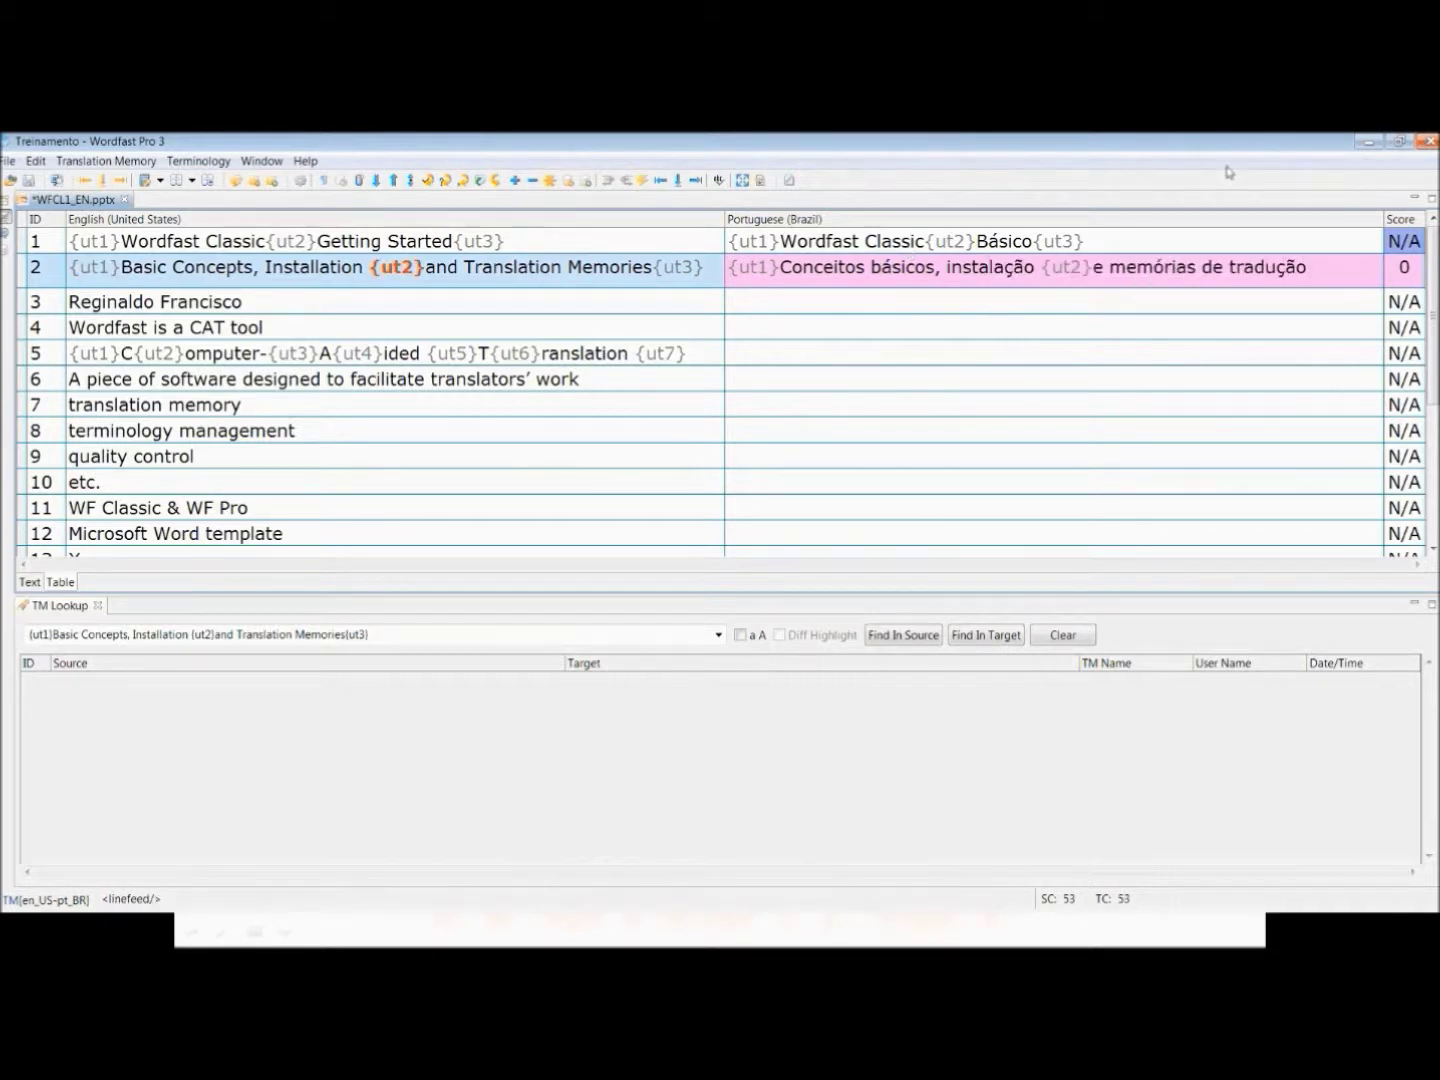
{"action": "key", "text": "alt+Down"}
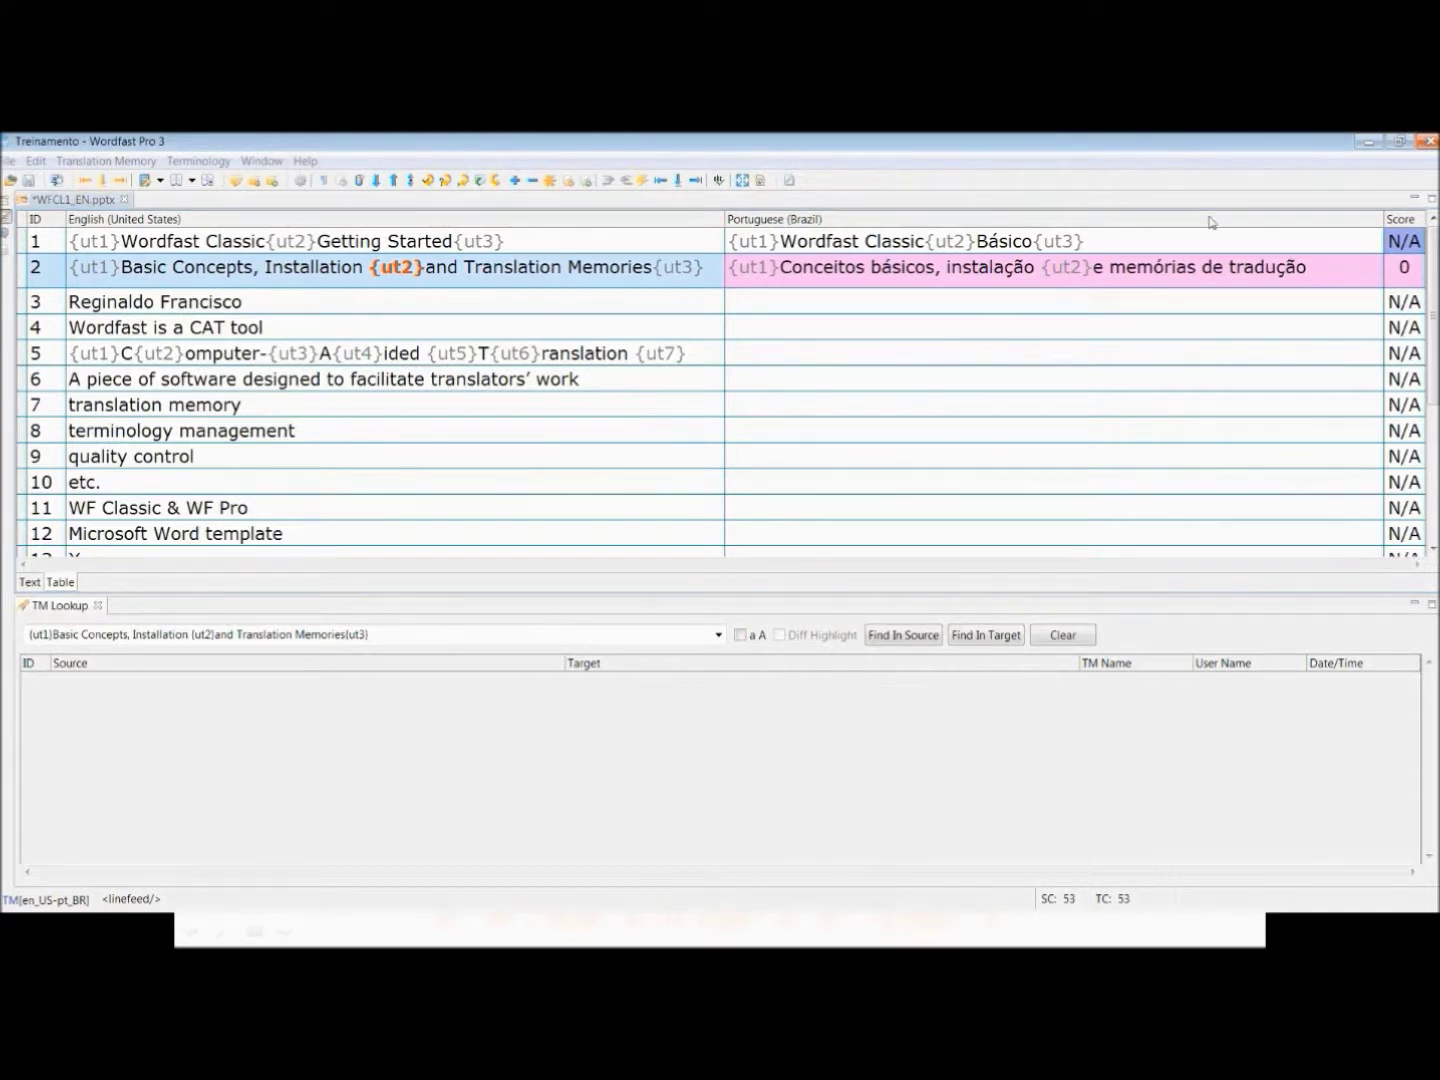
{"action": "key", "text": "alt+Down"}
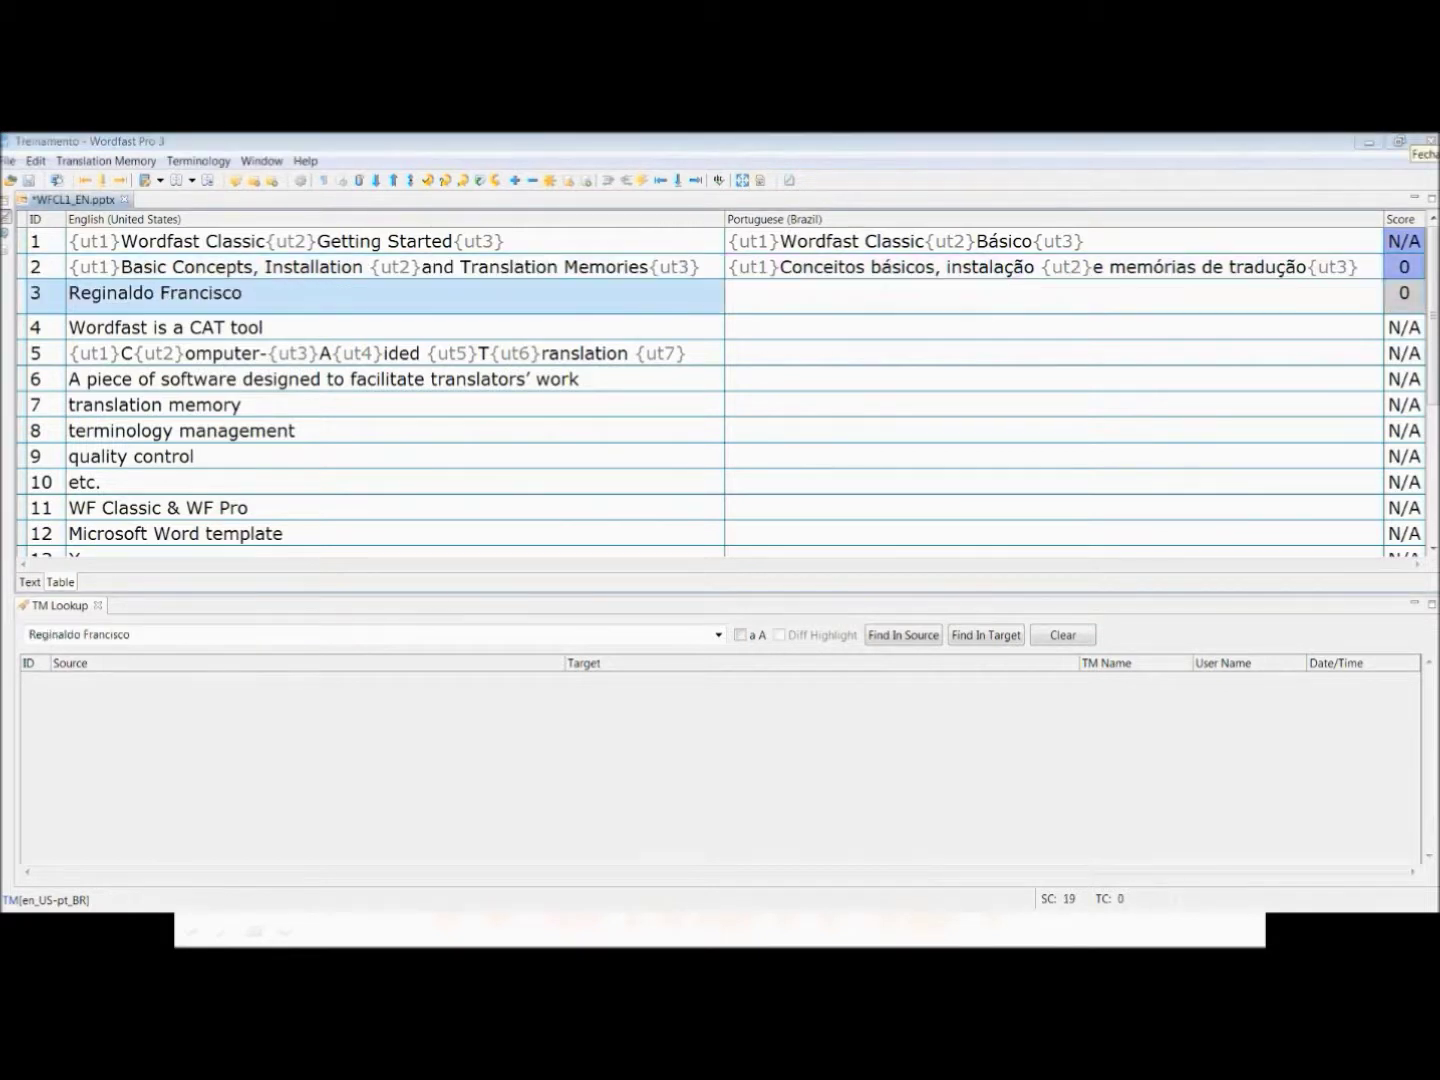
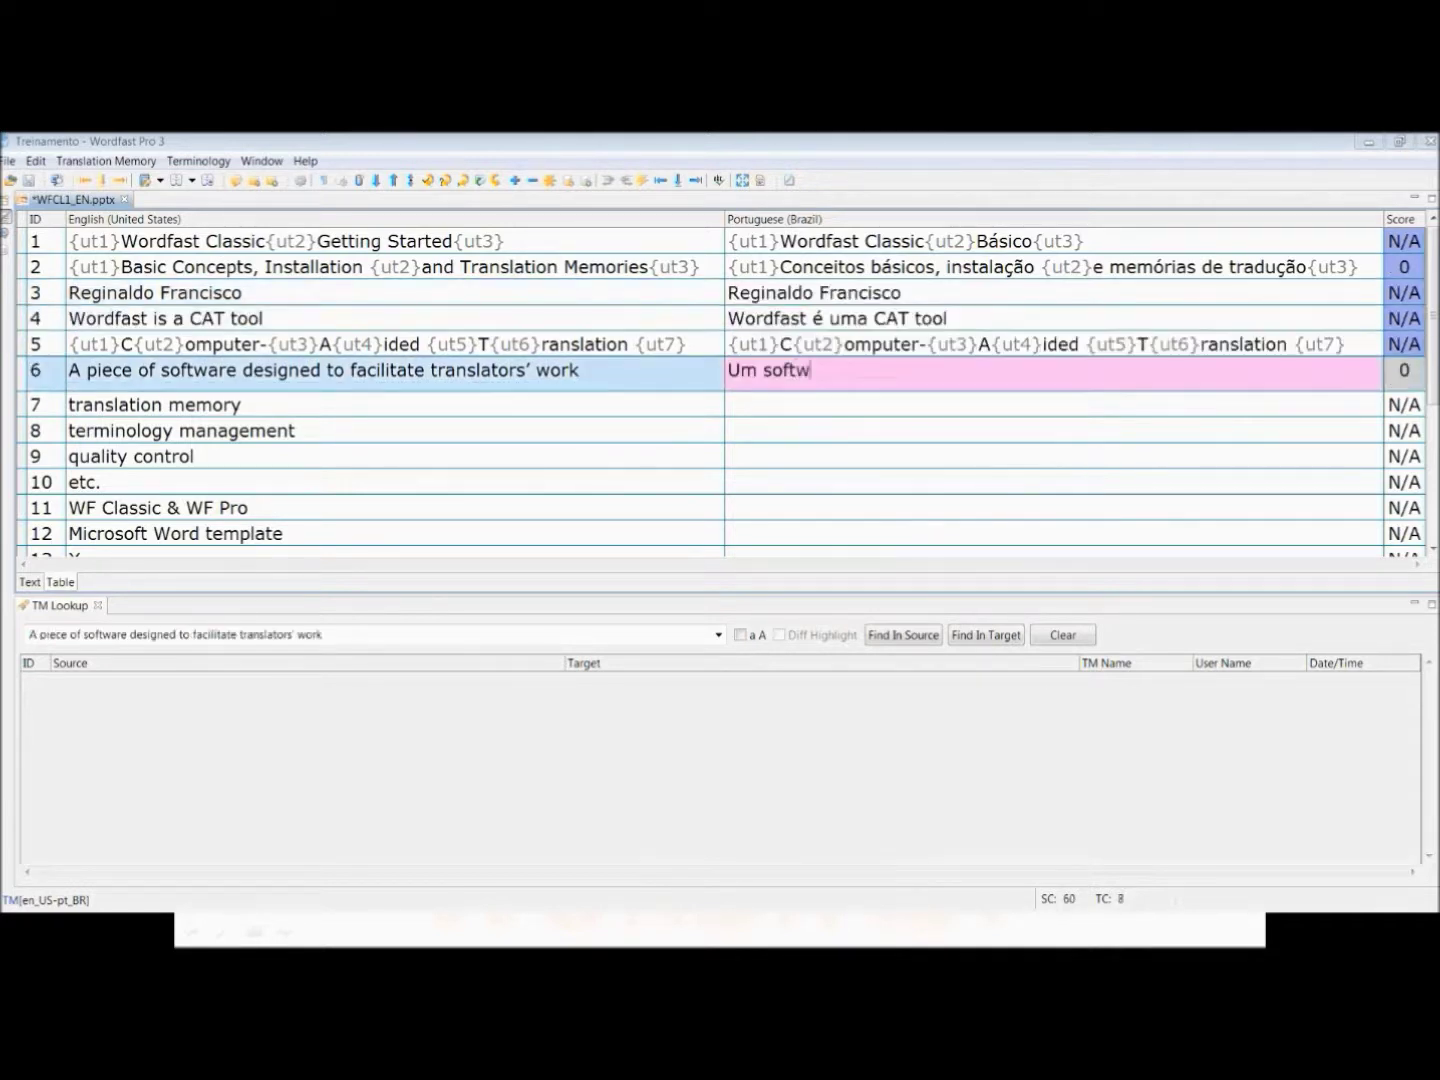
- Complete the translation of segment 6 as "Um software criado para facilitar o trabalho do tradutor" and commit it
{"action": "type", "text": "a"}
{"action": "type", "text": "re criado para facilia"}
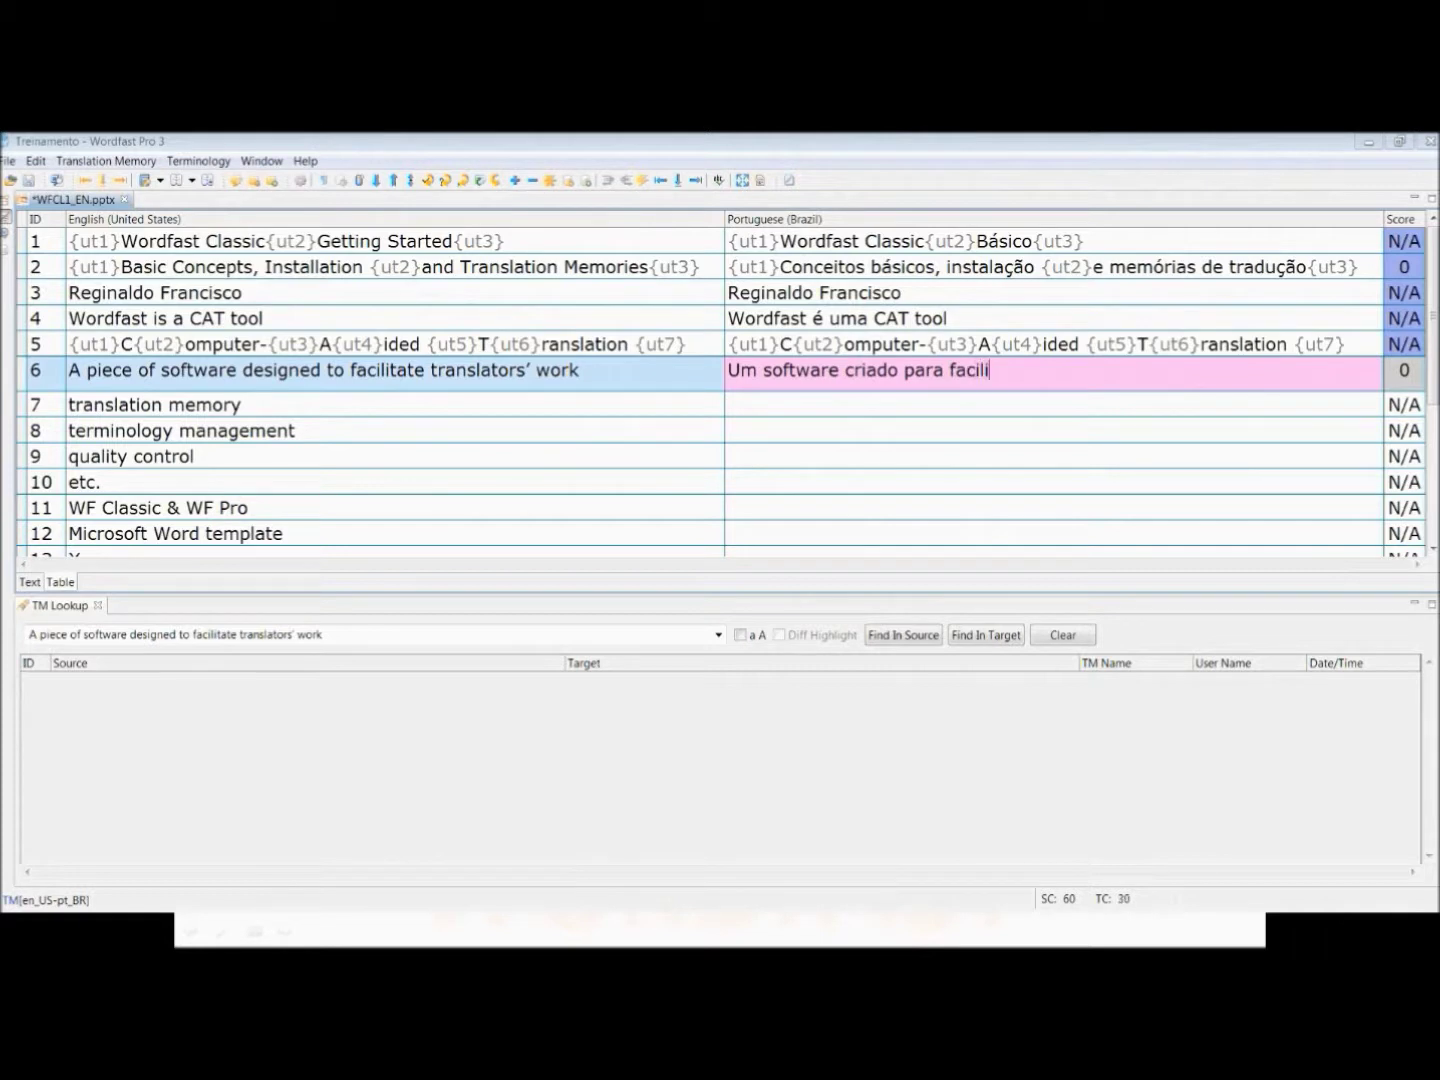
{"action": "key", "text": "BackSpace"}
{"action": "type", "text": "tar o trabalho do "}
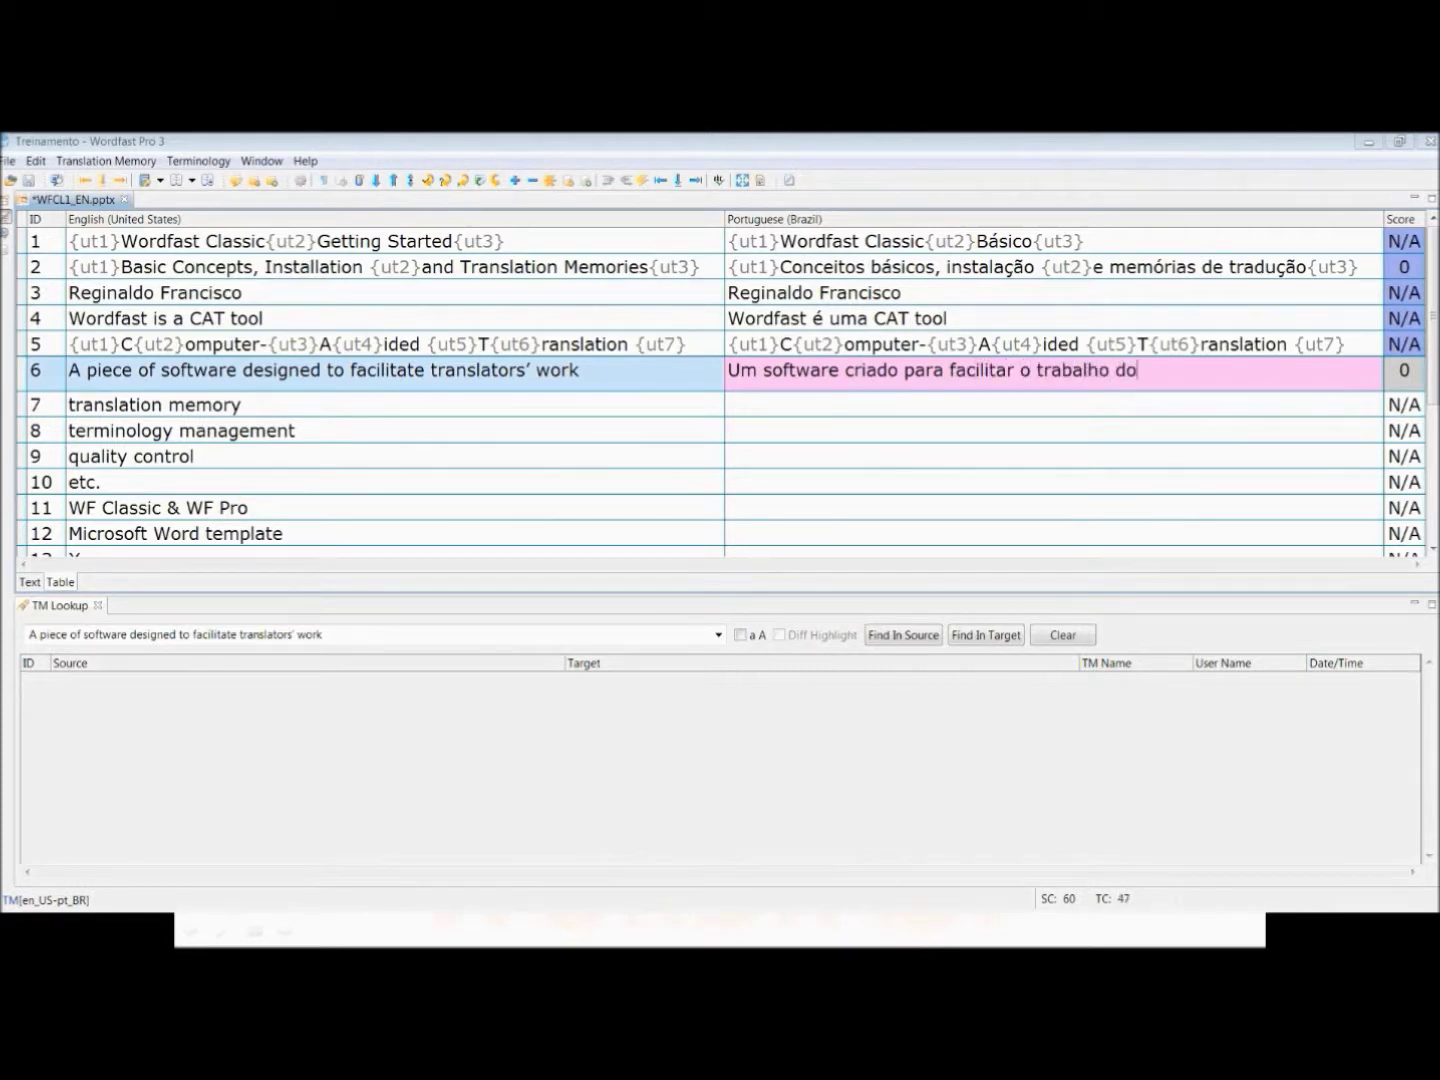
{"action": "type", "text": "tradutor"}
{"action": "key", "text": "alt+Down"}
- Translate segment 7 as "memória de tradução" and segment 8 as "gestão de terminologia", committing both
{"action": "type", "text": "memória"}
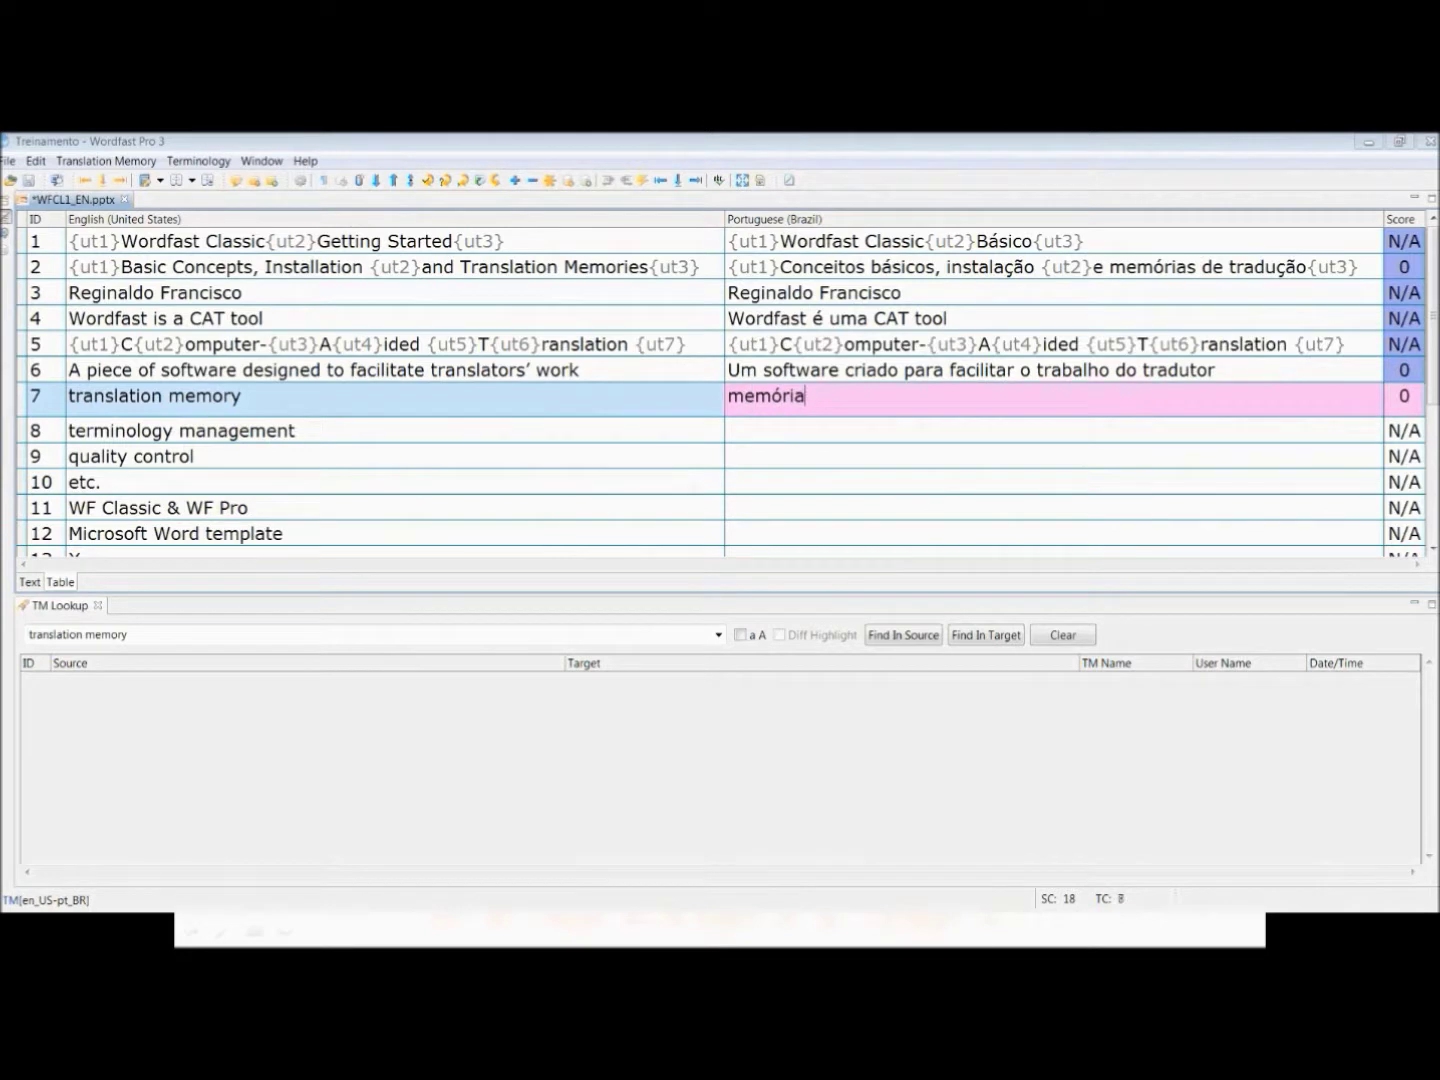
{"action": "type", "text": " de tradução"}
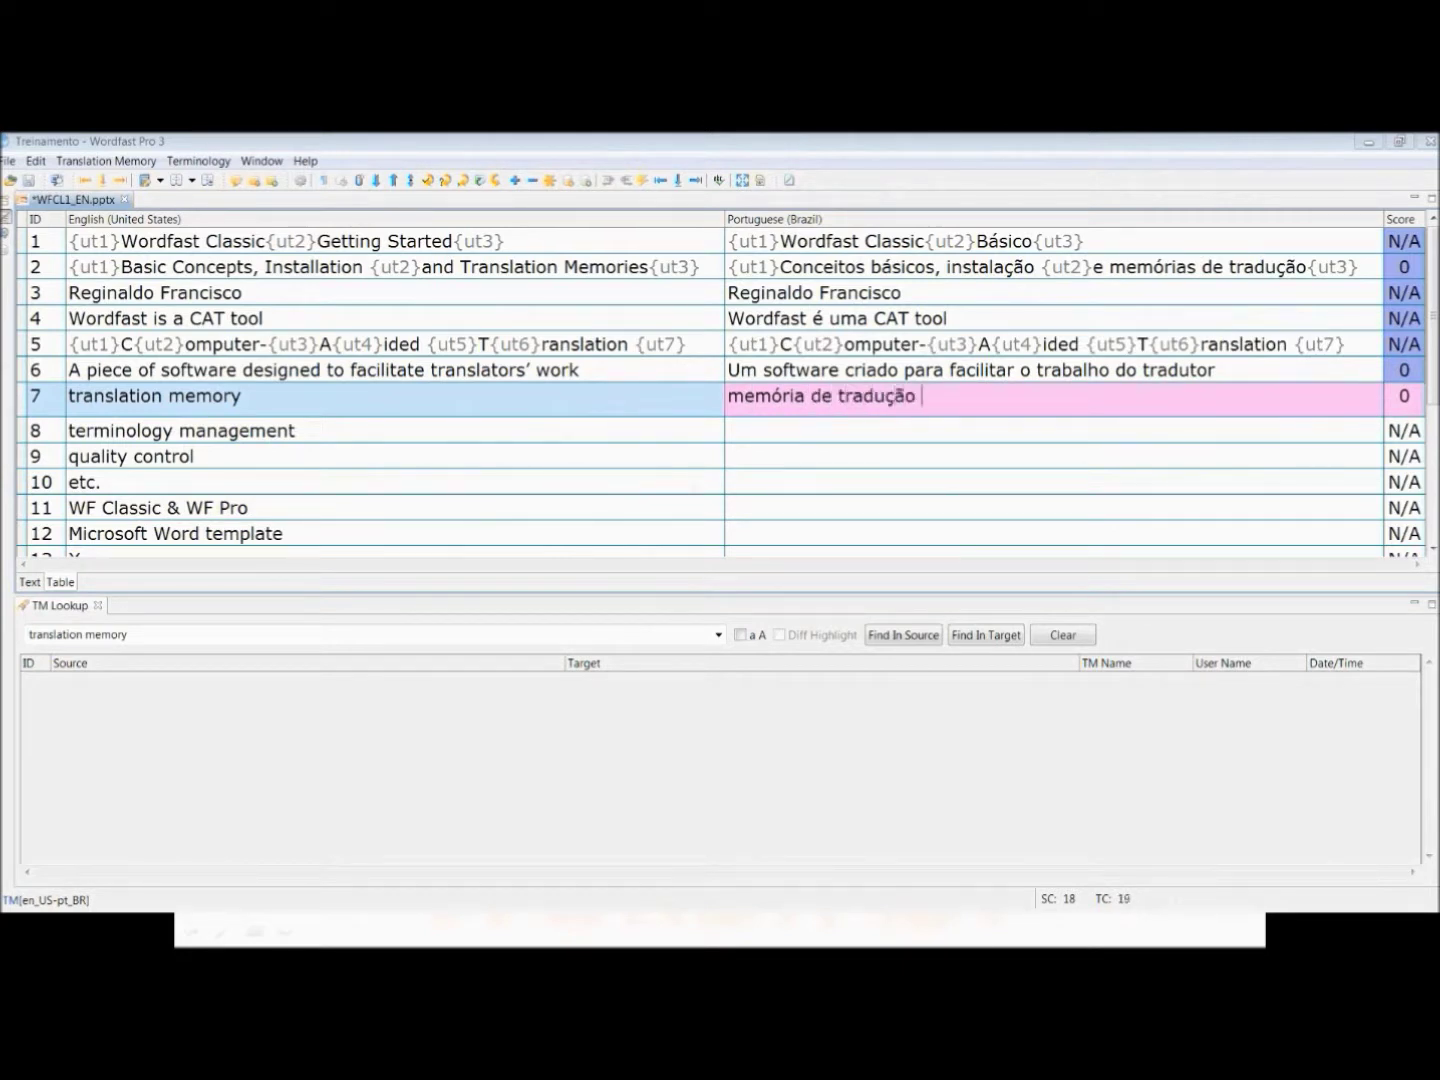
{"action": "key", "text": "alt+Down"}
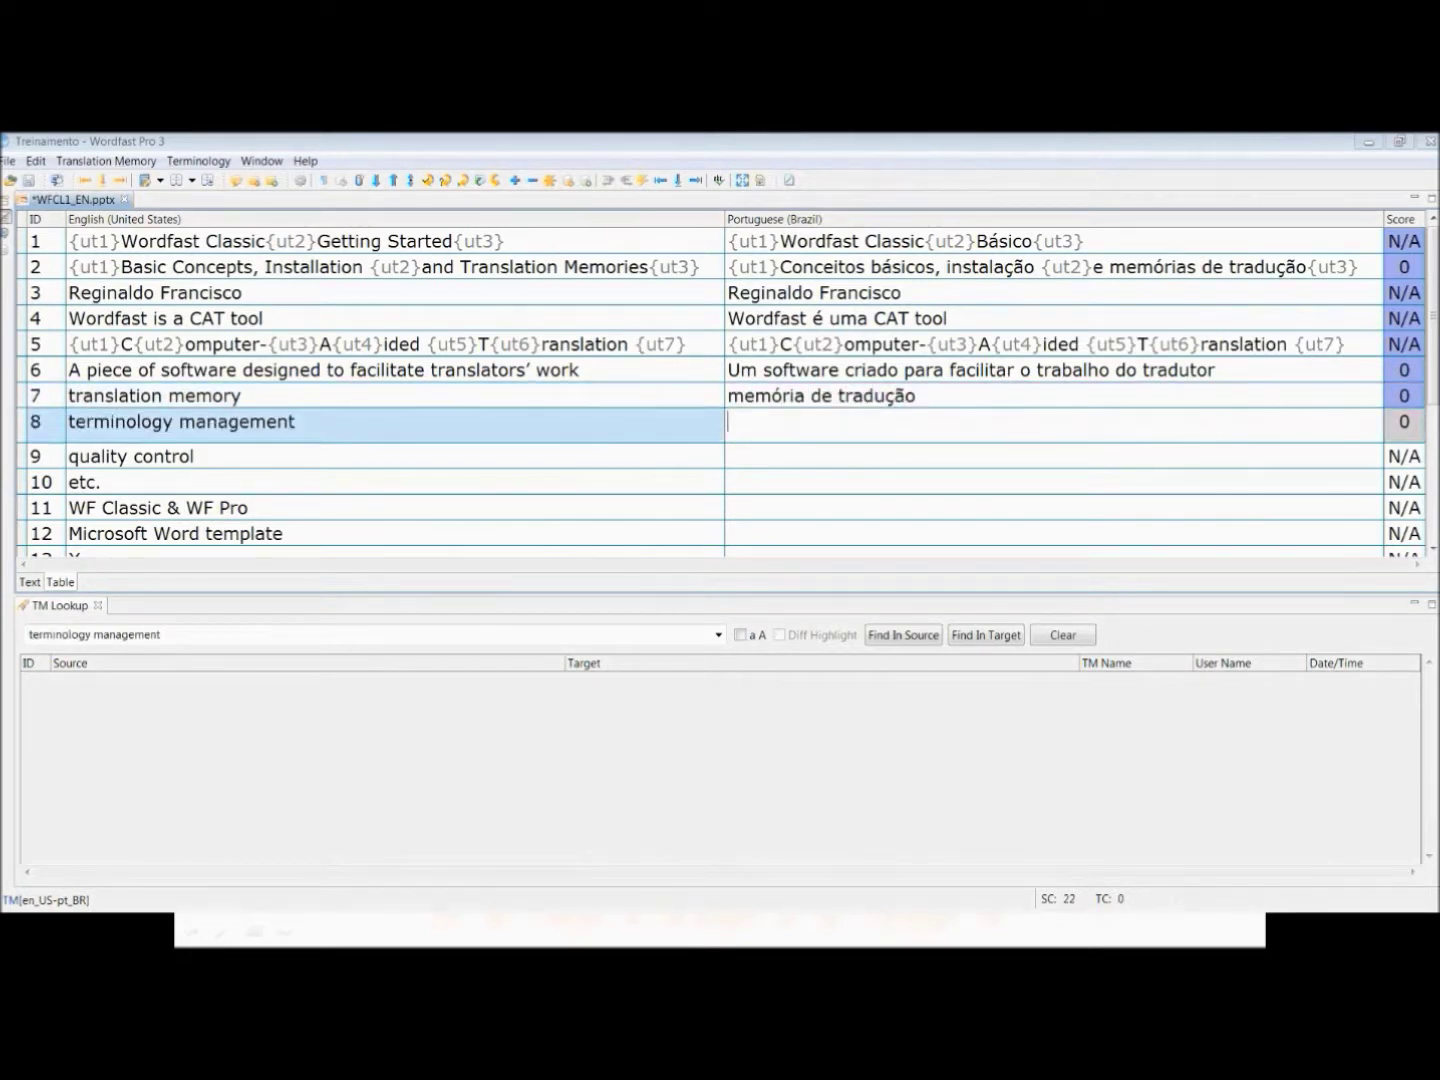
{"action": "type", "text": "gestão "}
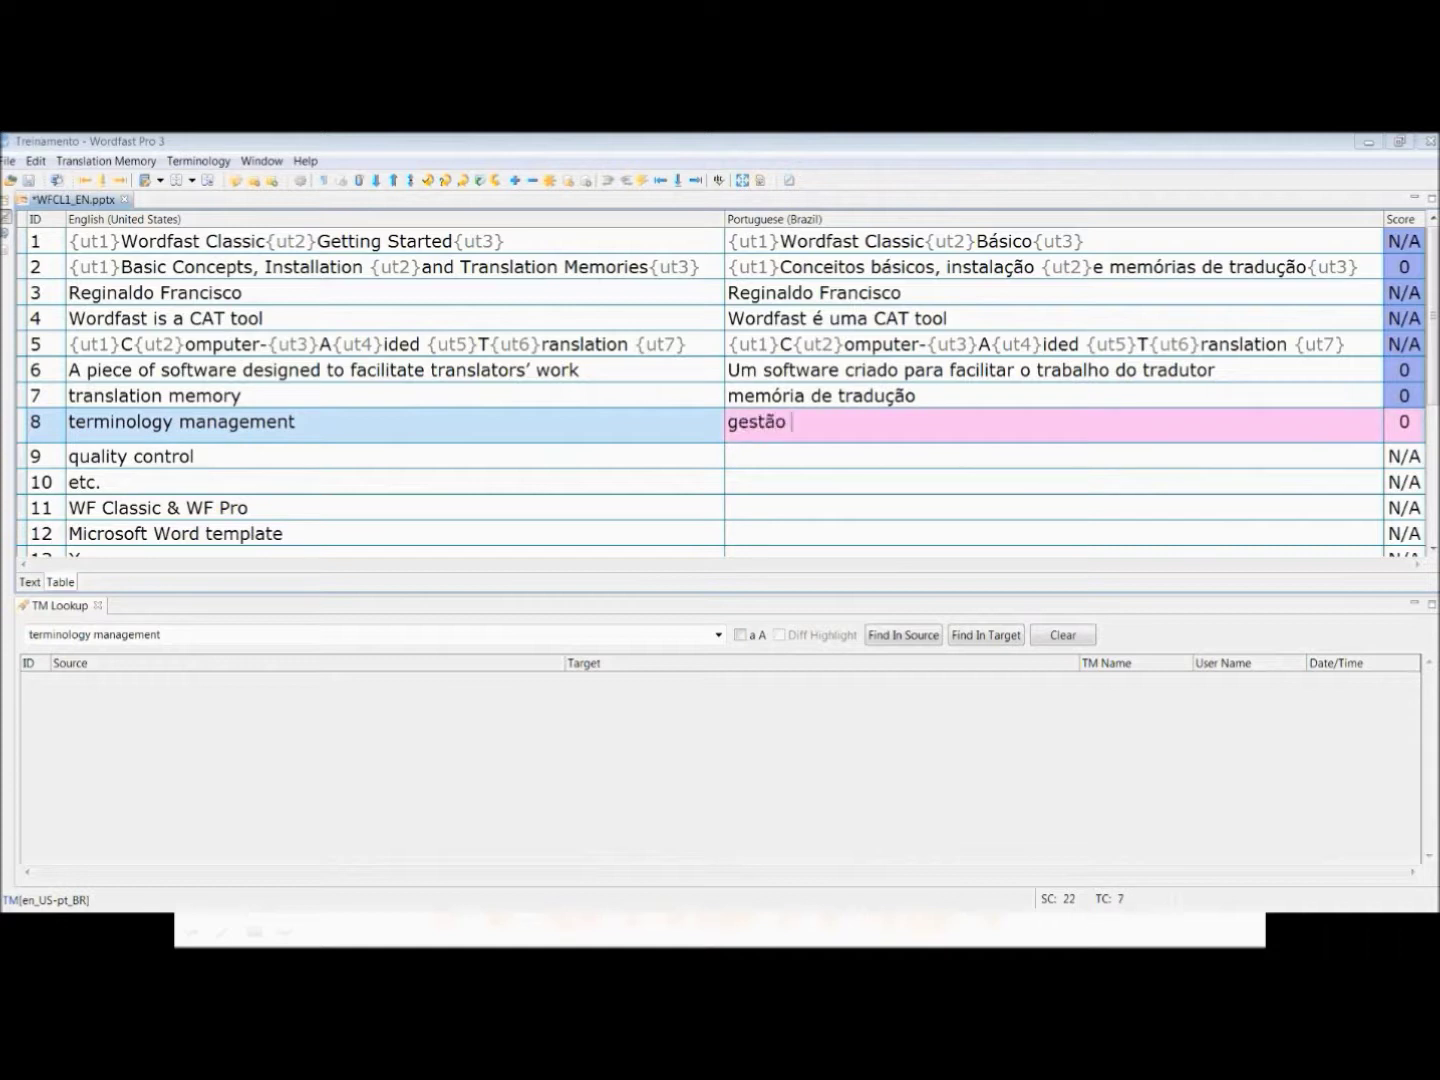
{"action": "type", "text": "de terminologia"}
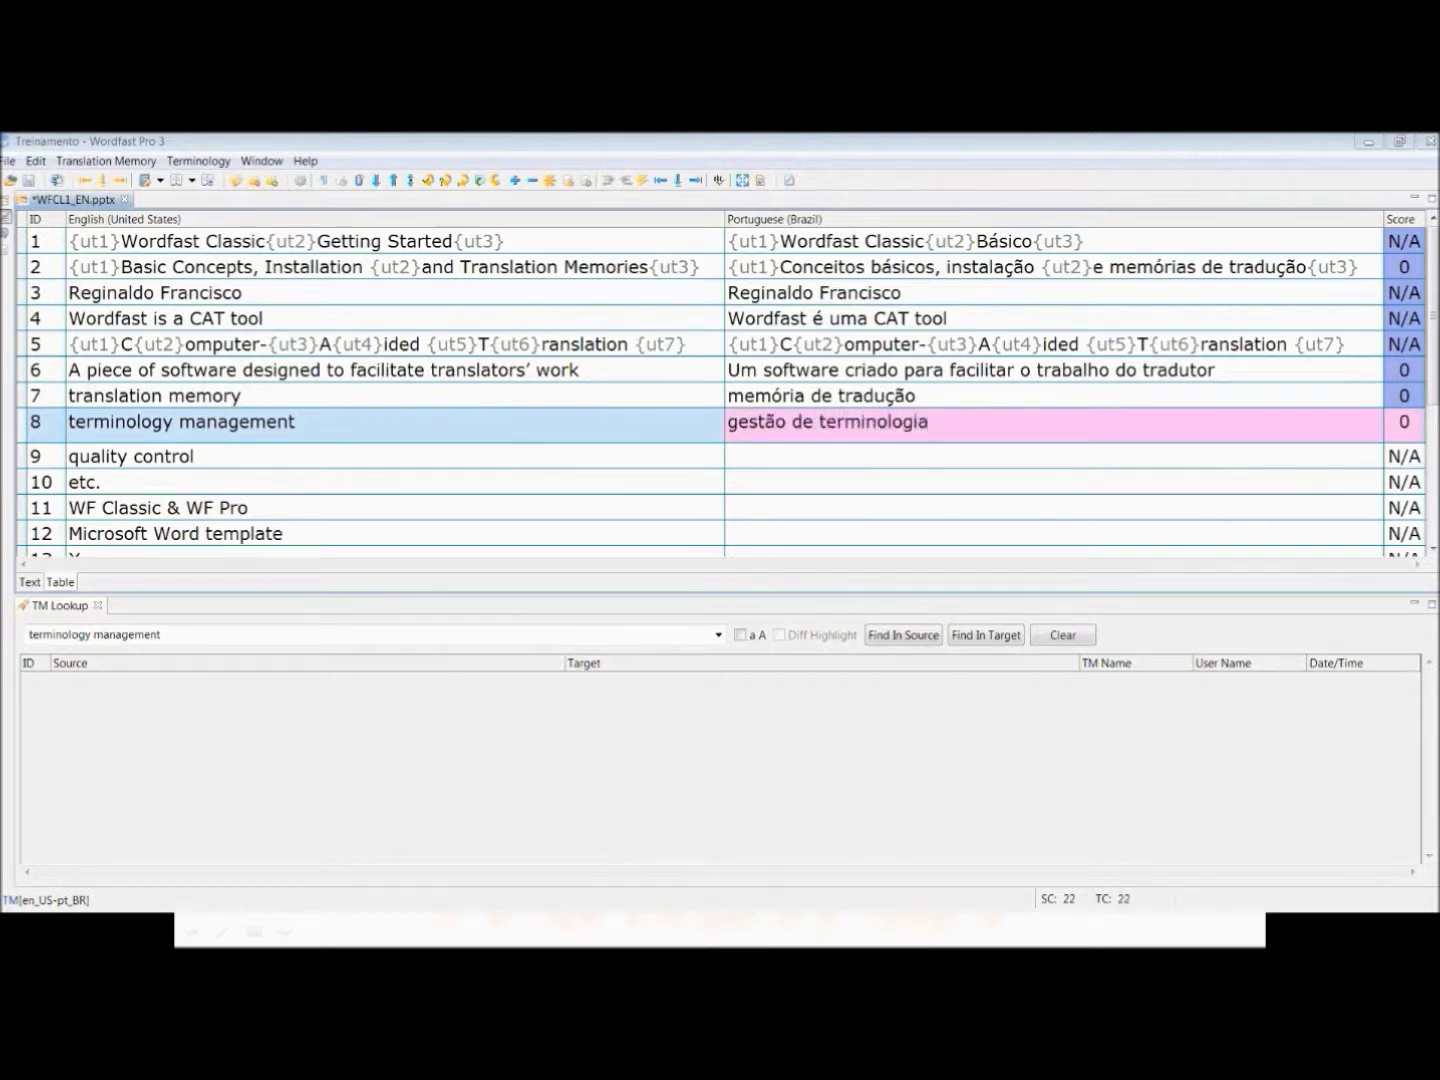
{"action": "key", "text": "alt+Down"}
- Translate segment 9 as "controle de qualidade" and segment 10 as "etc.", committing both
{"action": "type", "text": "controle de "}
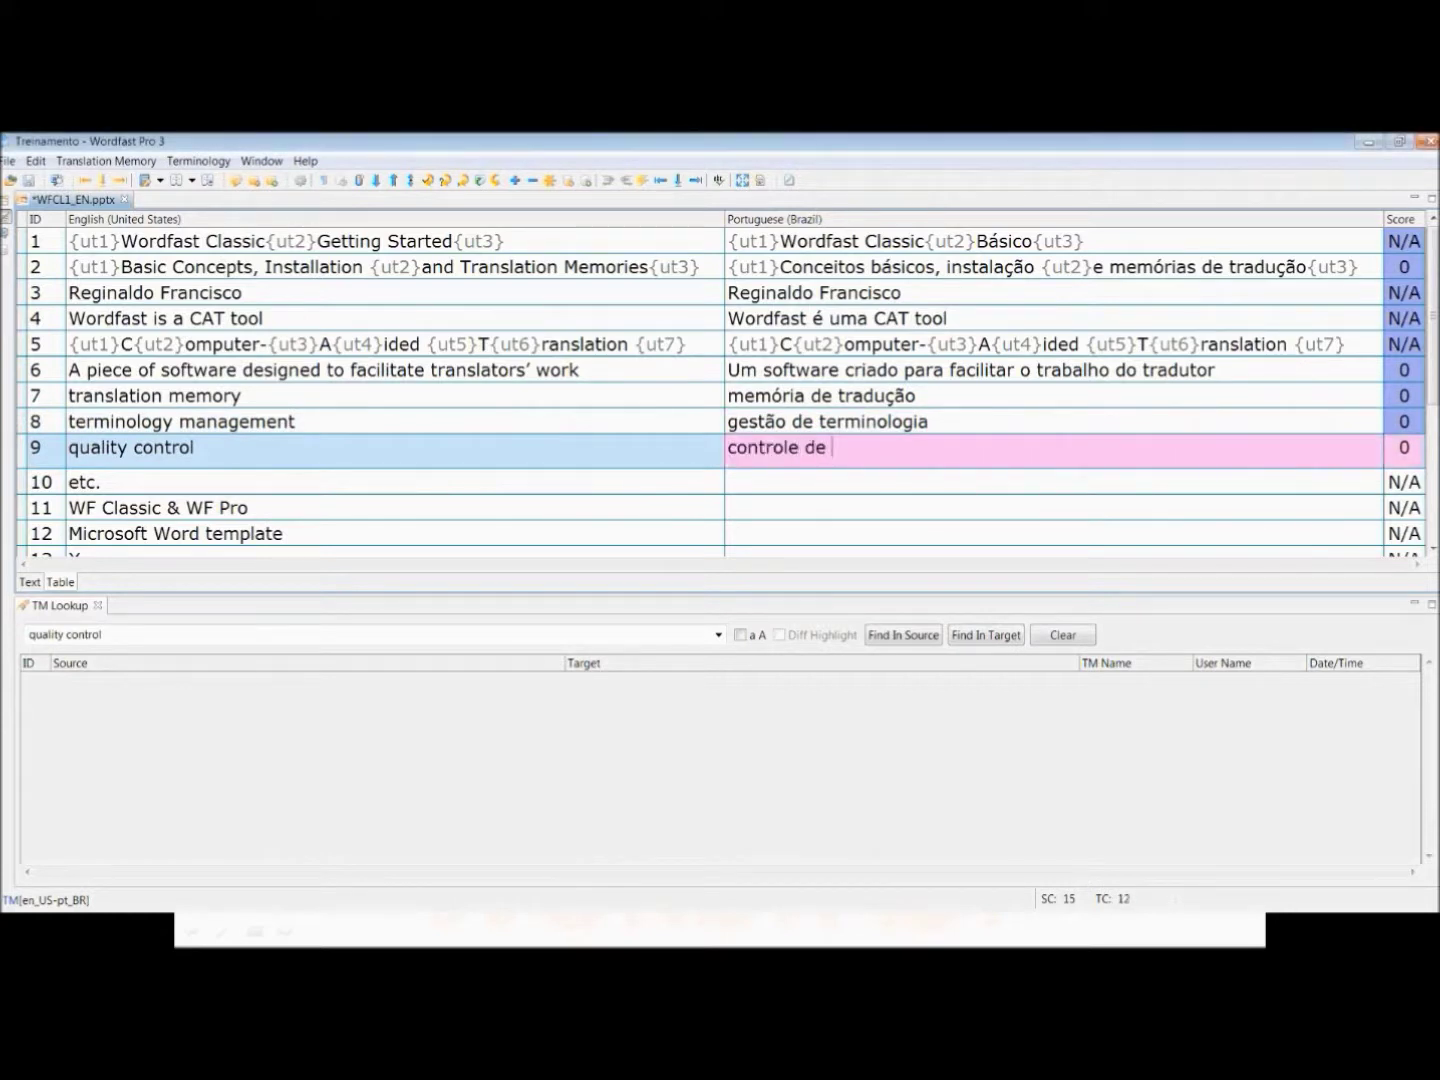
{"action": "type", "text": "qualidade"}
{"action": "key", "text": "alt+Down"}
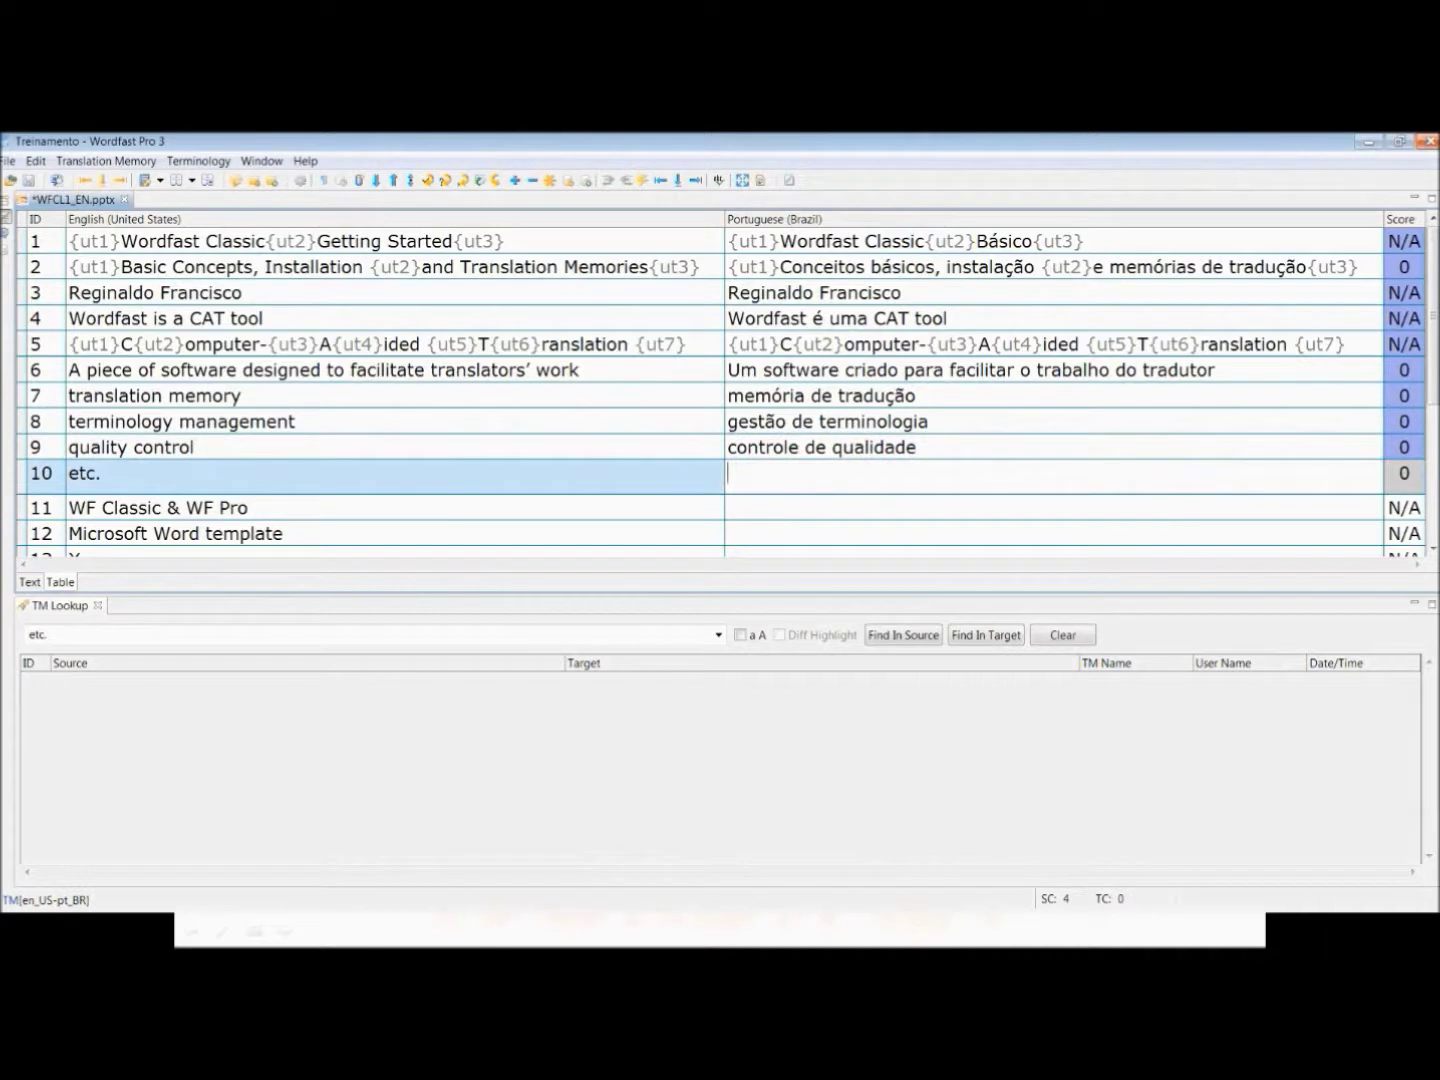
{"action": "type", "text": "etc."}
{"action": "key", "text": "alt+Down"}
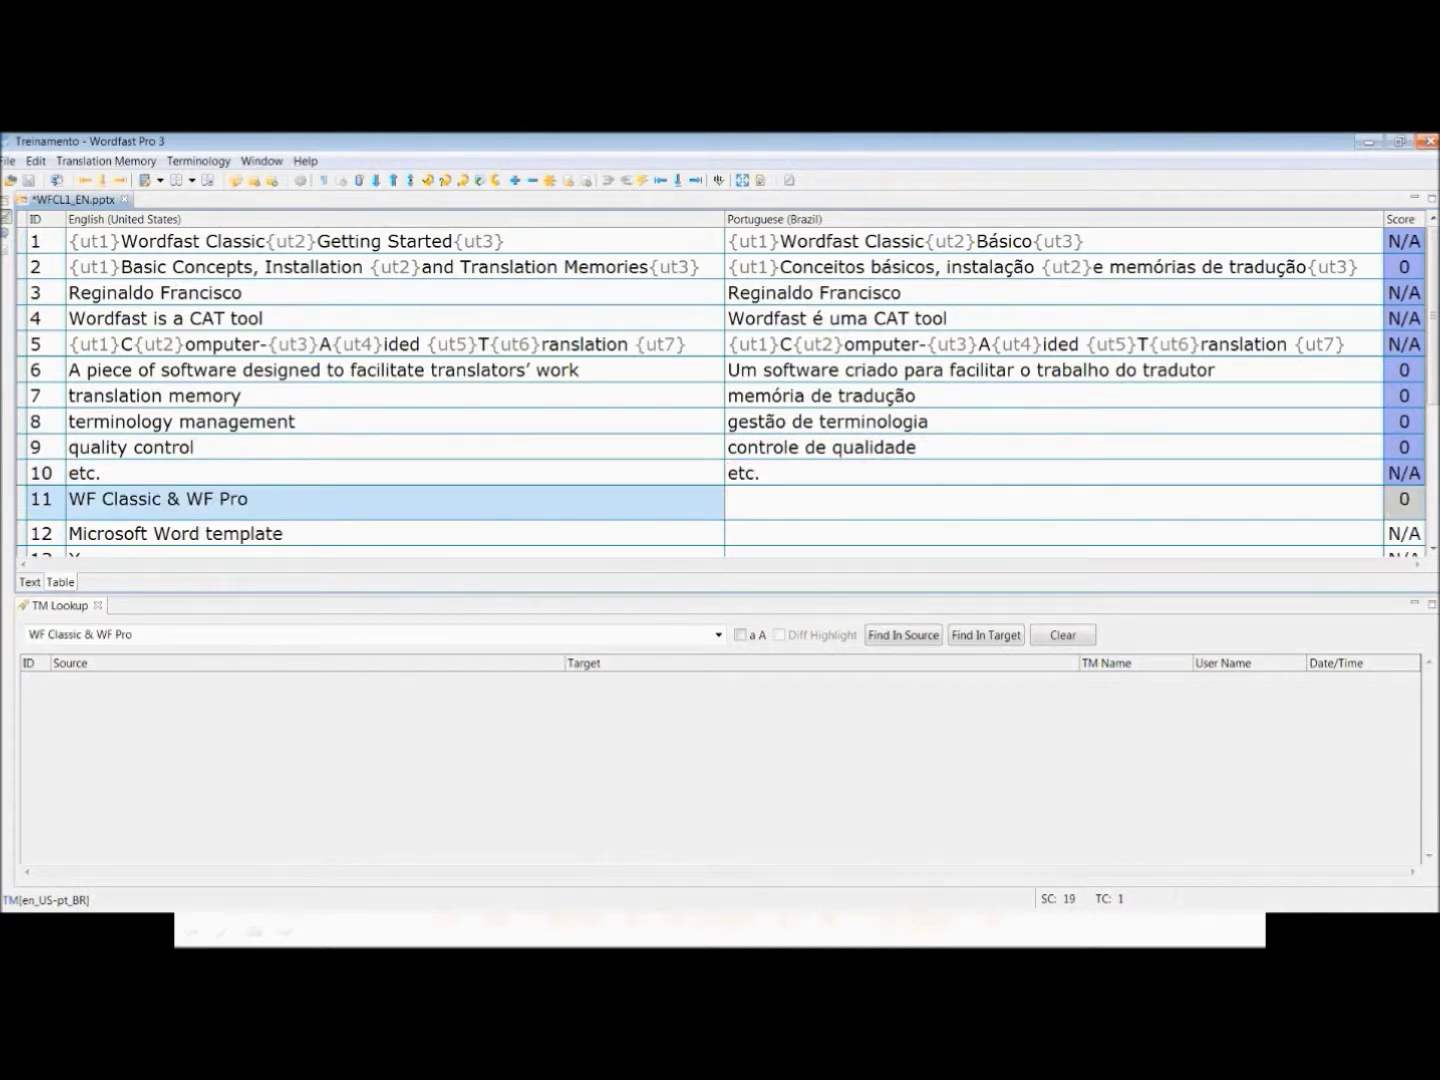
- Copy the source of segment 11 into its target, replace the ampersand so it reads "WF Classic e WF Pro", and commit it
{"action": "type", "text": "Wf"}
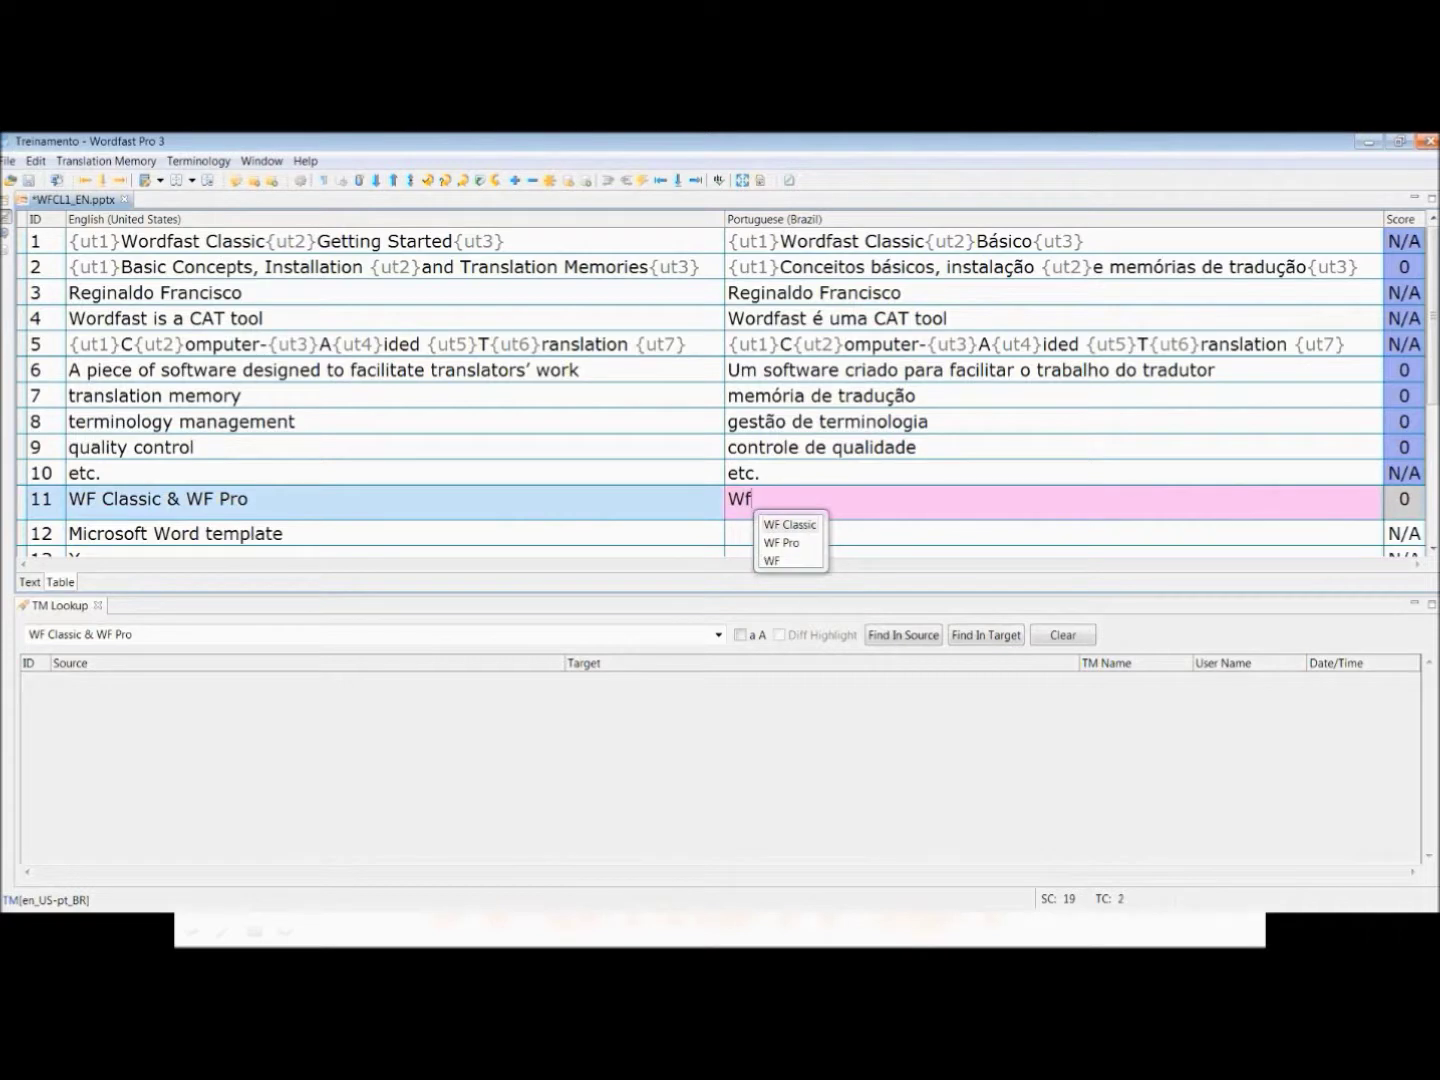
{"action": "key", "text": "BackSpace"}
{"action": "type", "text": "F"}
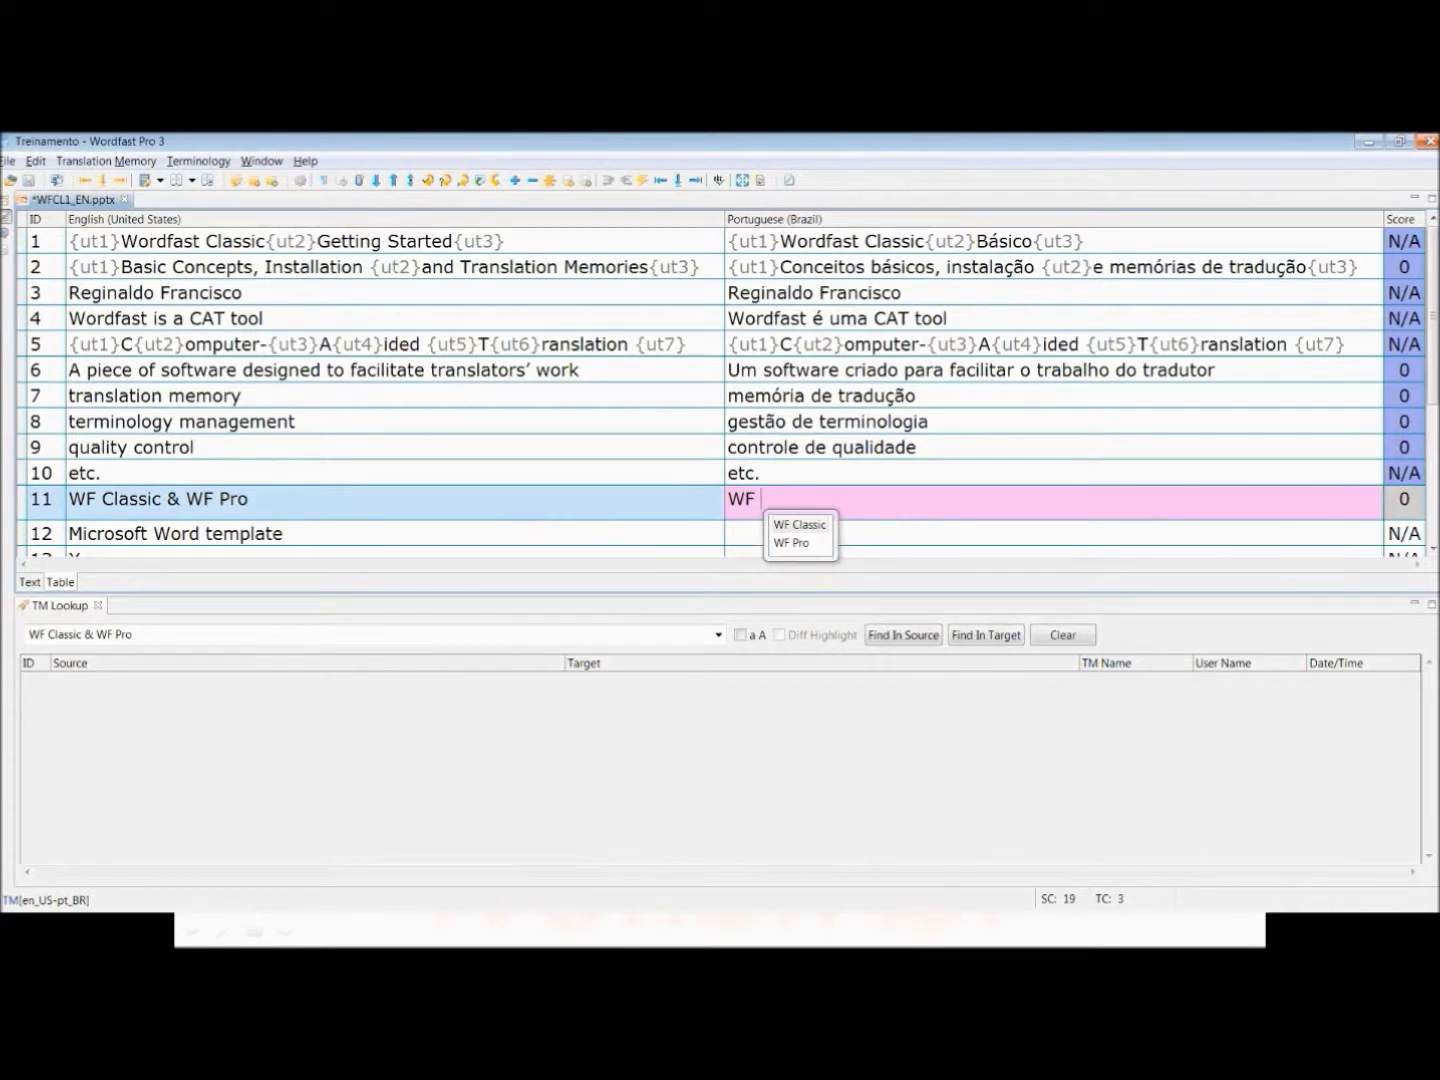
{"action": "key", "text": "Escape"}
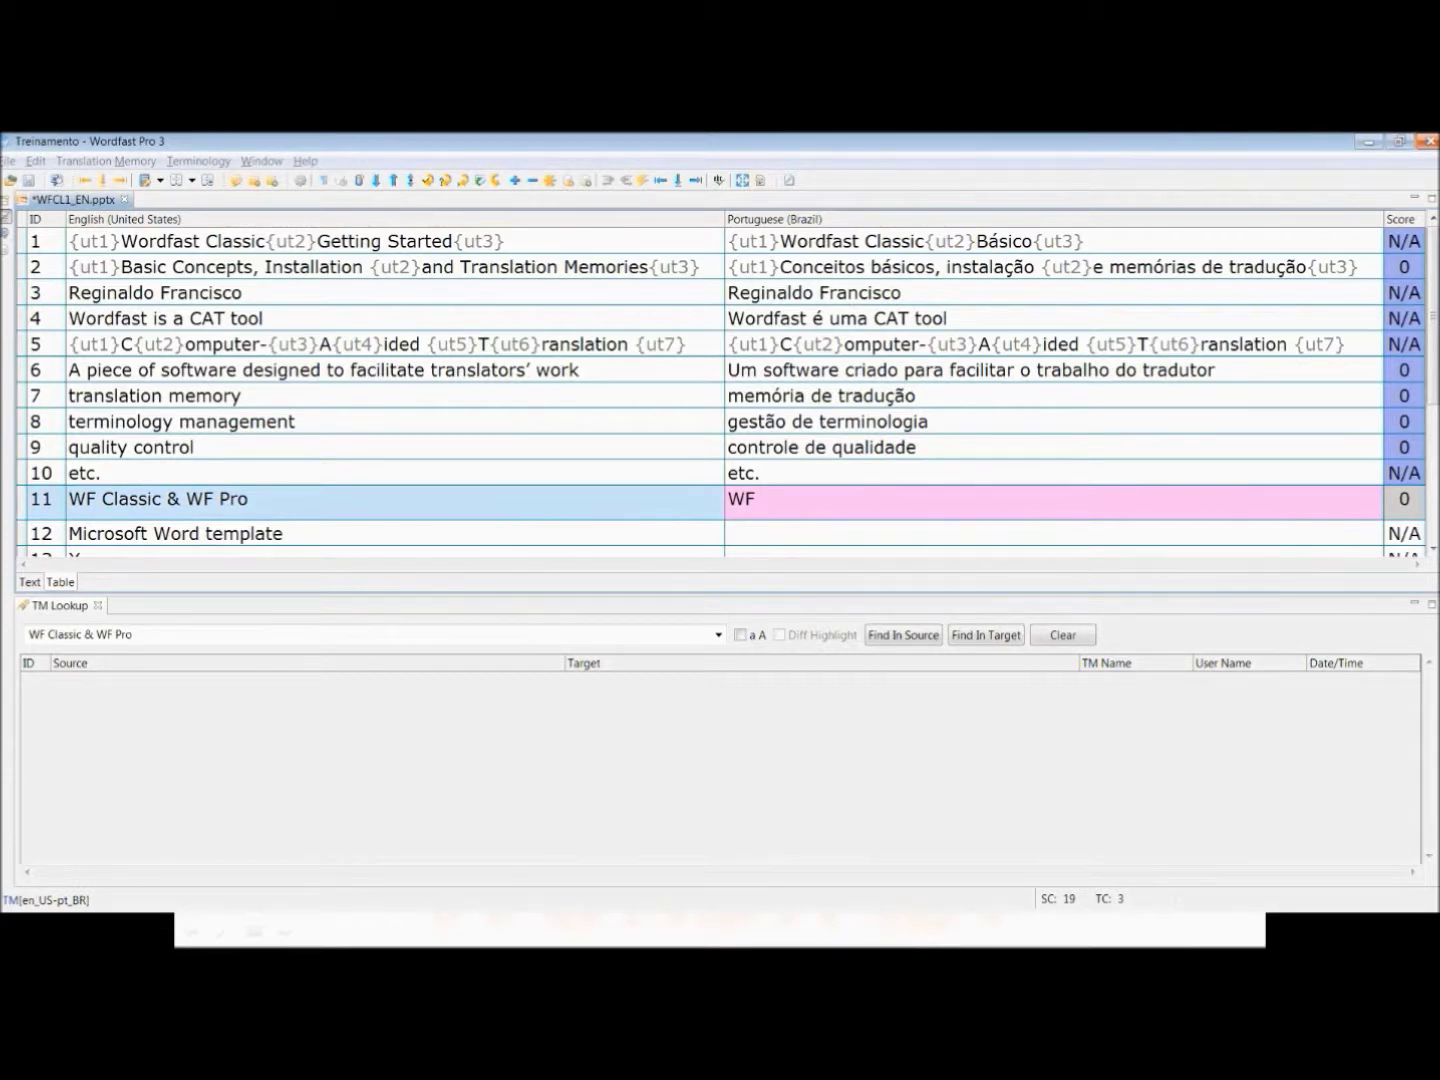
{"action": "key", "text": "alt+Insert"}
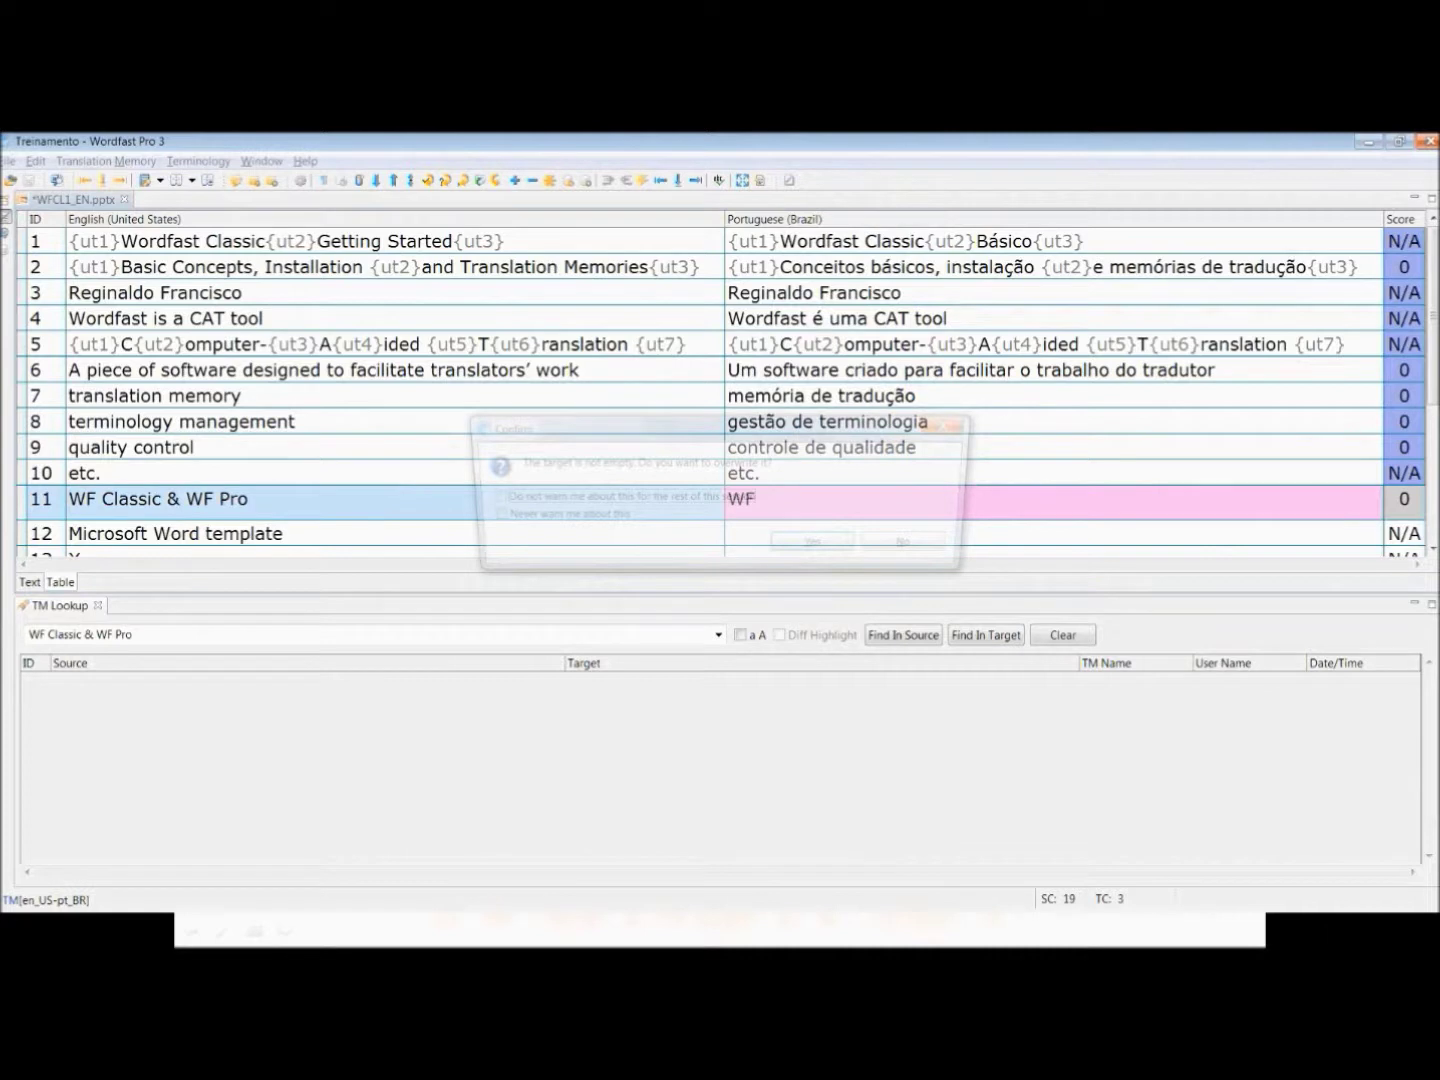
{"action": "key", "text": "BackSpace"}
{"action": "key", "text": "BackSpace"}
{"action": "type", "text": "e WF Pro"}
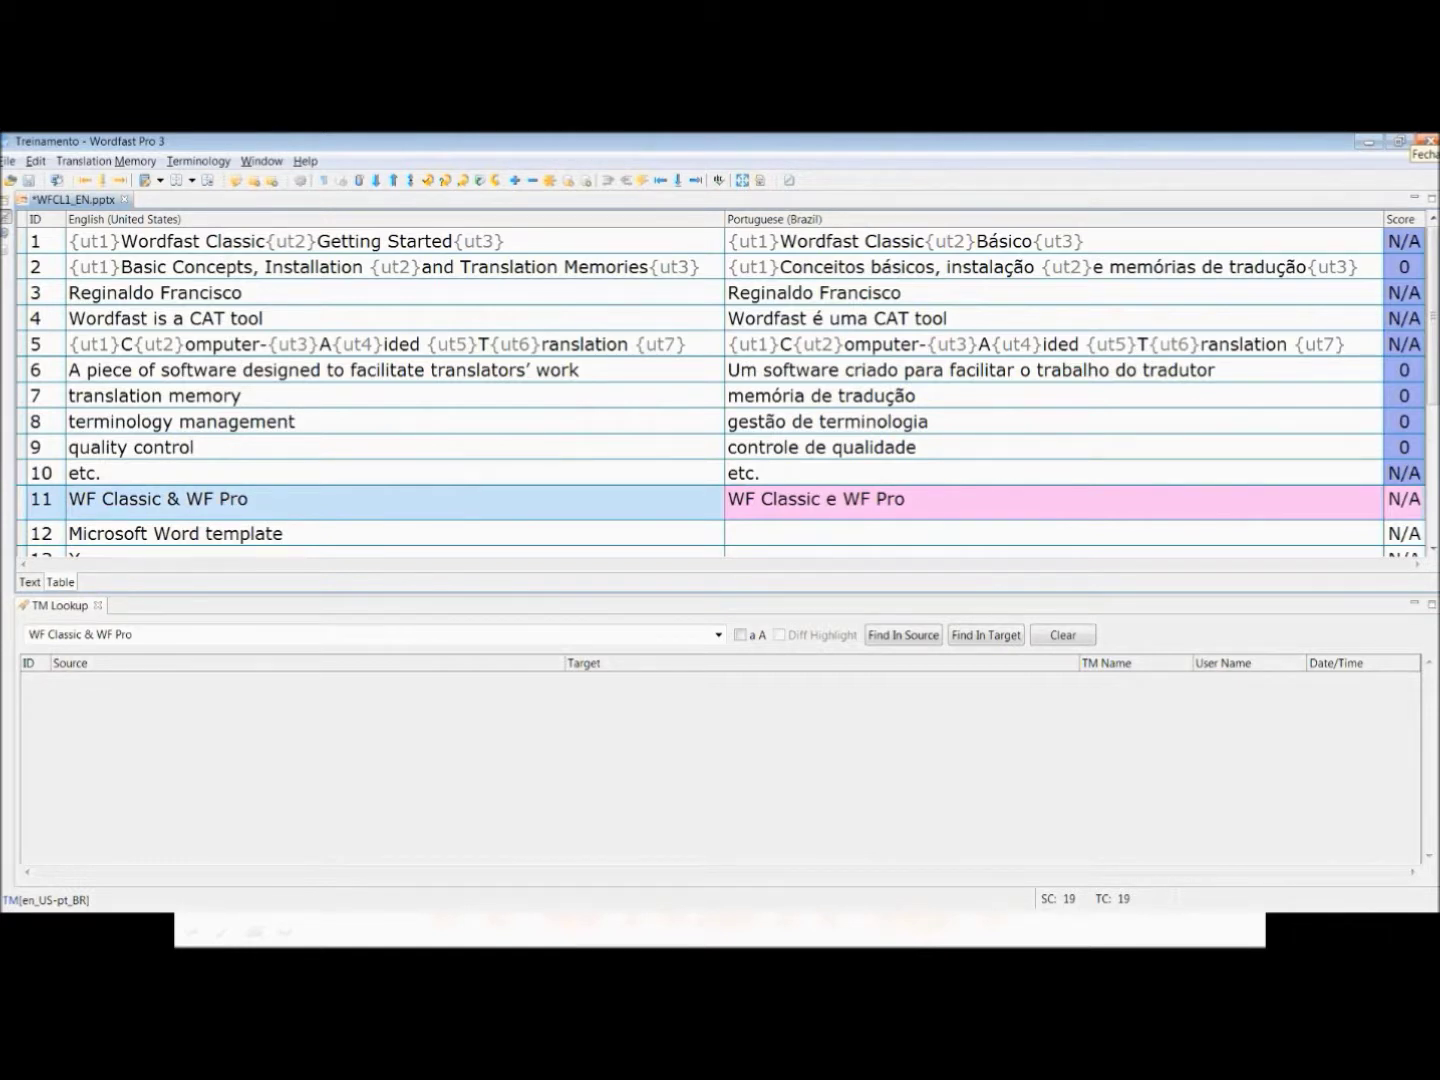
{"action": "key", "text": "alt+Down"}
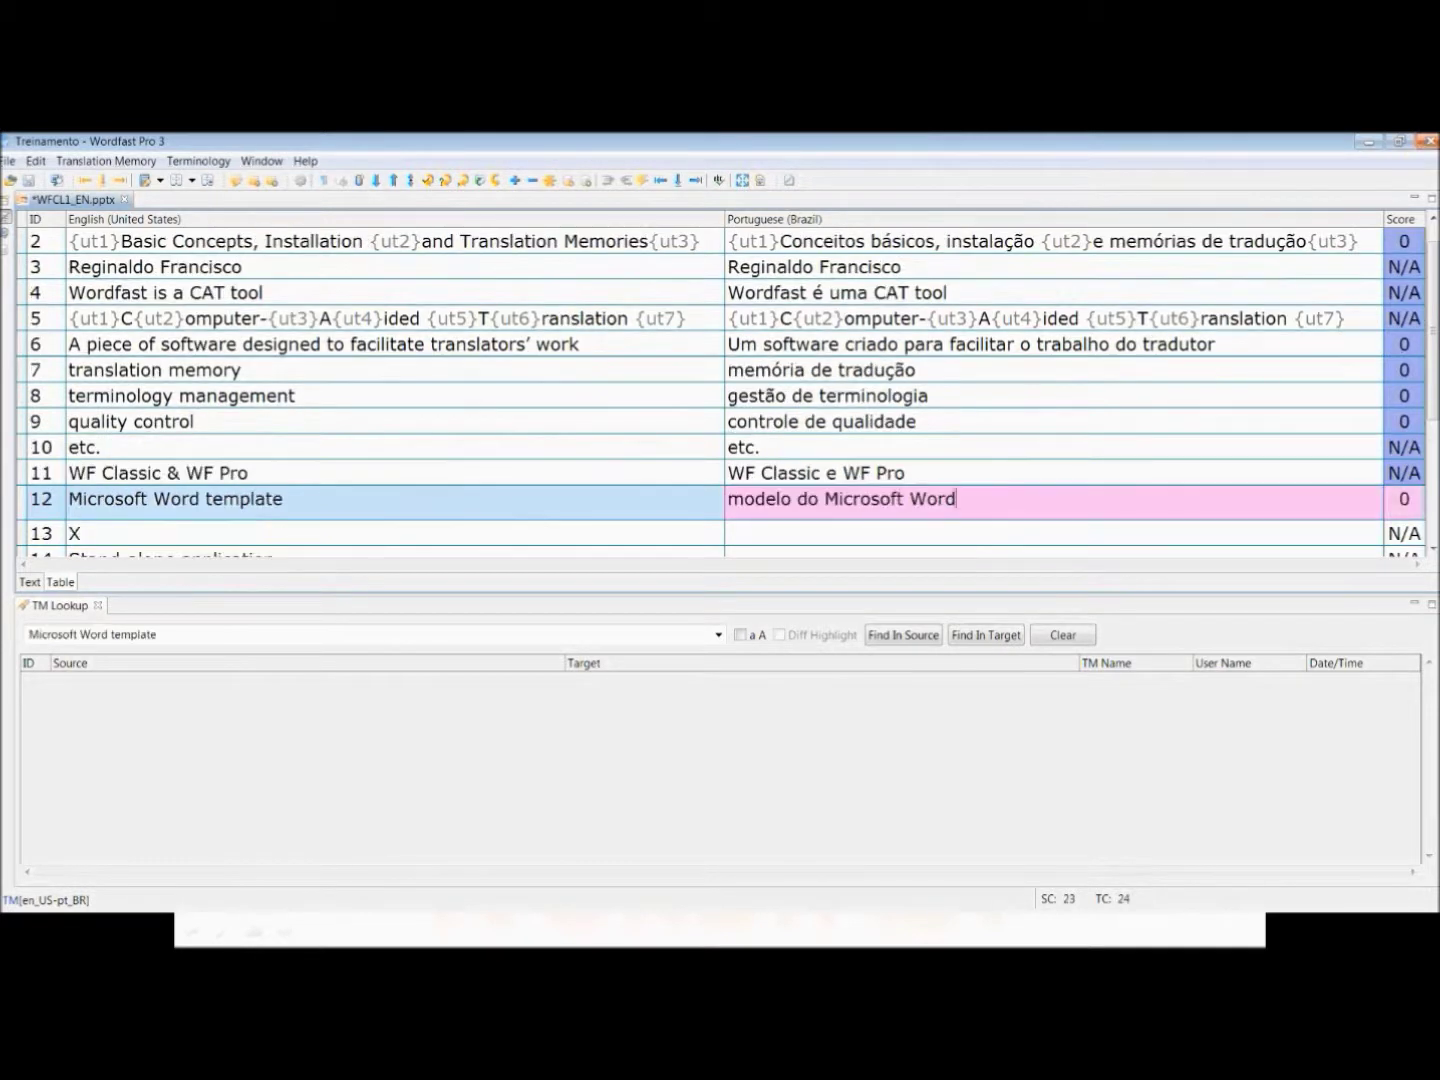
- Translate segment 12 as "modelo do Microsoft Word" and segment 13 as "X", committing both
{"action": "key", "text": "alt+Down"}
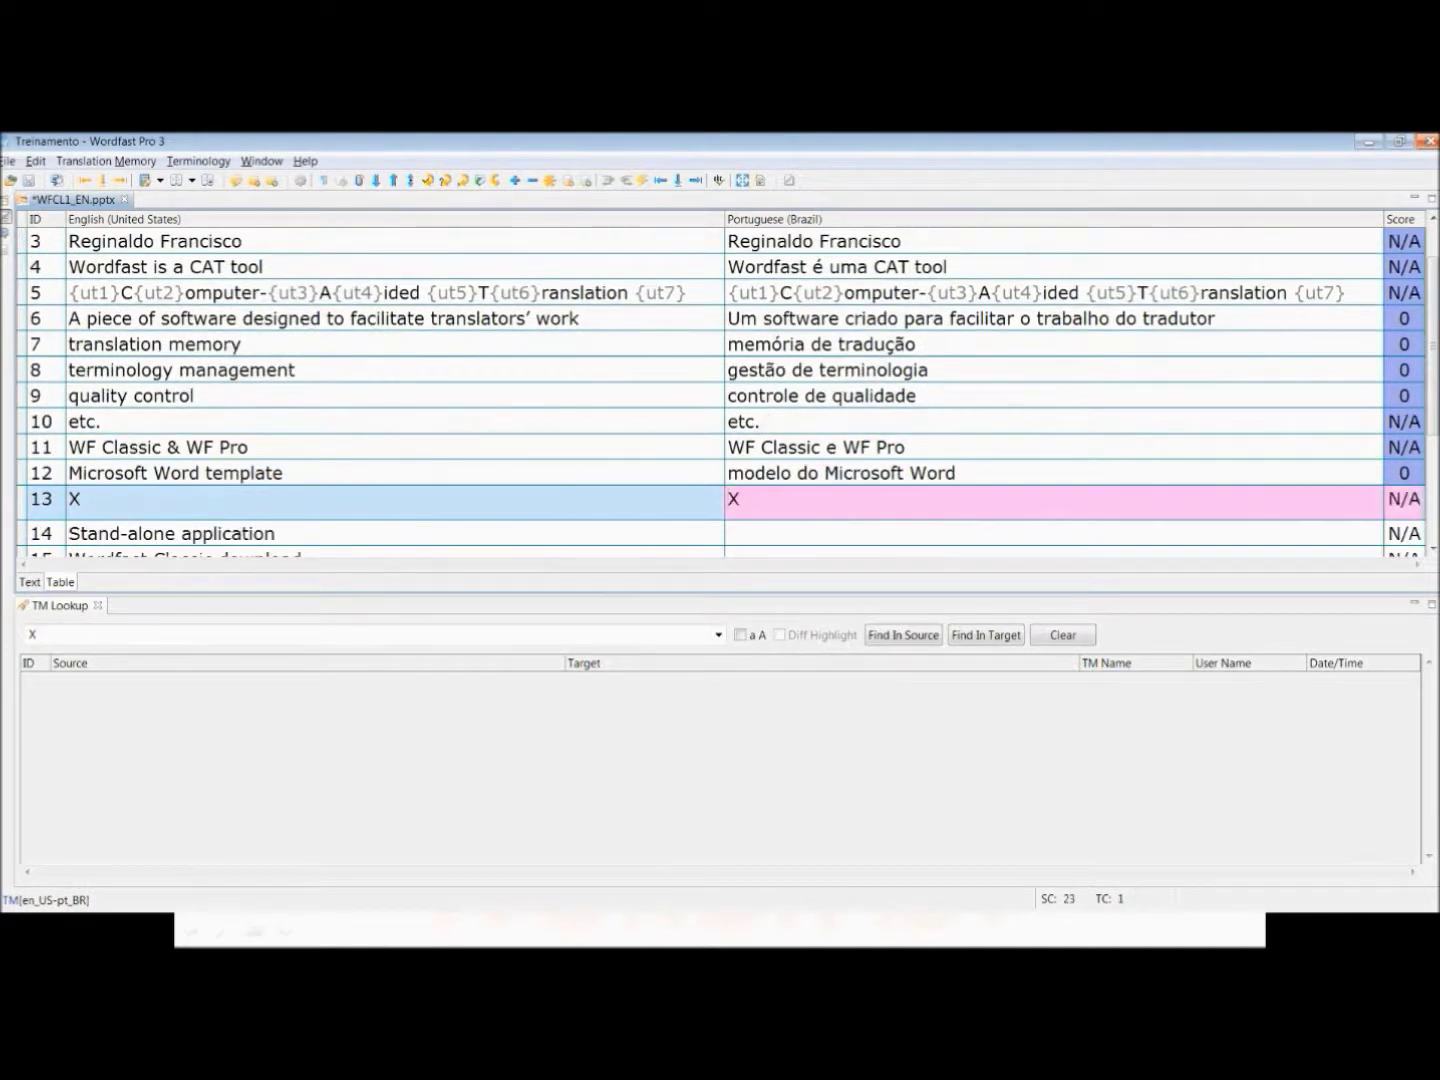
{"action": "key", "text": "alt+Down"}
- Translate segment 14 as "aplicativo com interface própria" and commit it
{"action": "type", "text": "aopi"}
{"action": "key", "text": "BackSpace"}
{"action": "key", "text": "BackSpace"}
{"action": "key", "text": "BackSpace"}
{"action": "type", "text": "plicativo "}
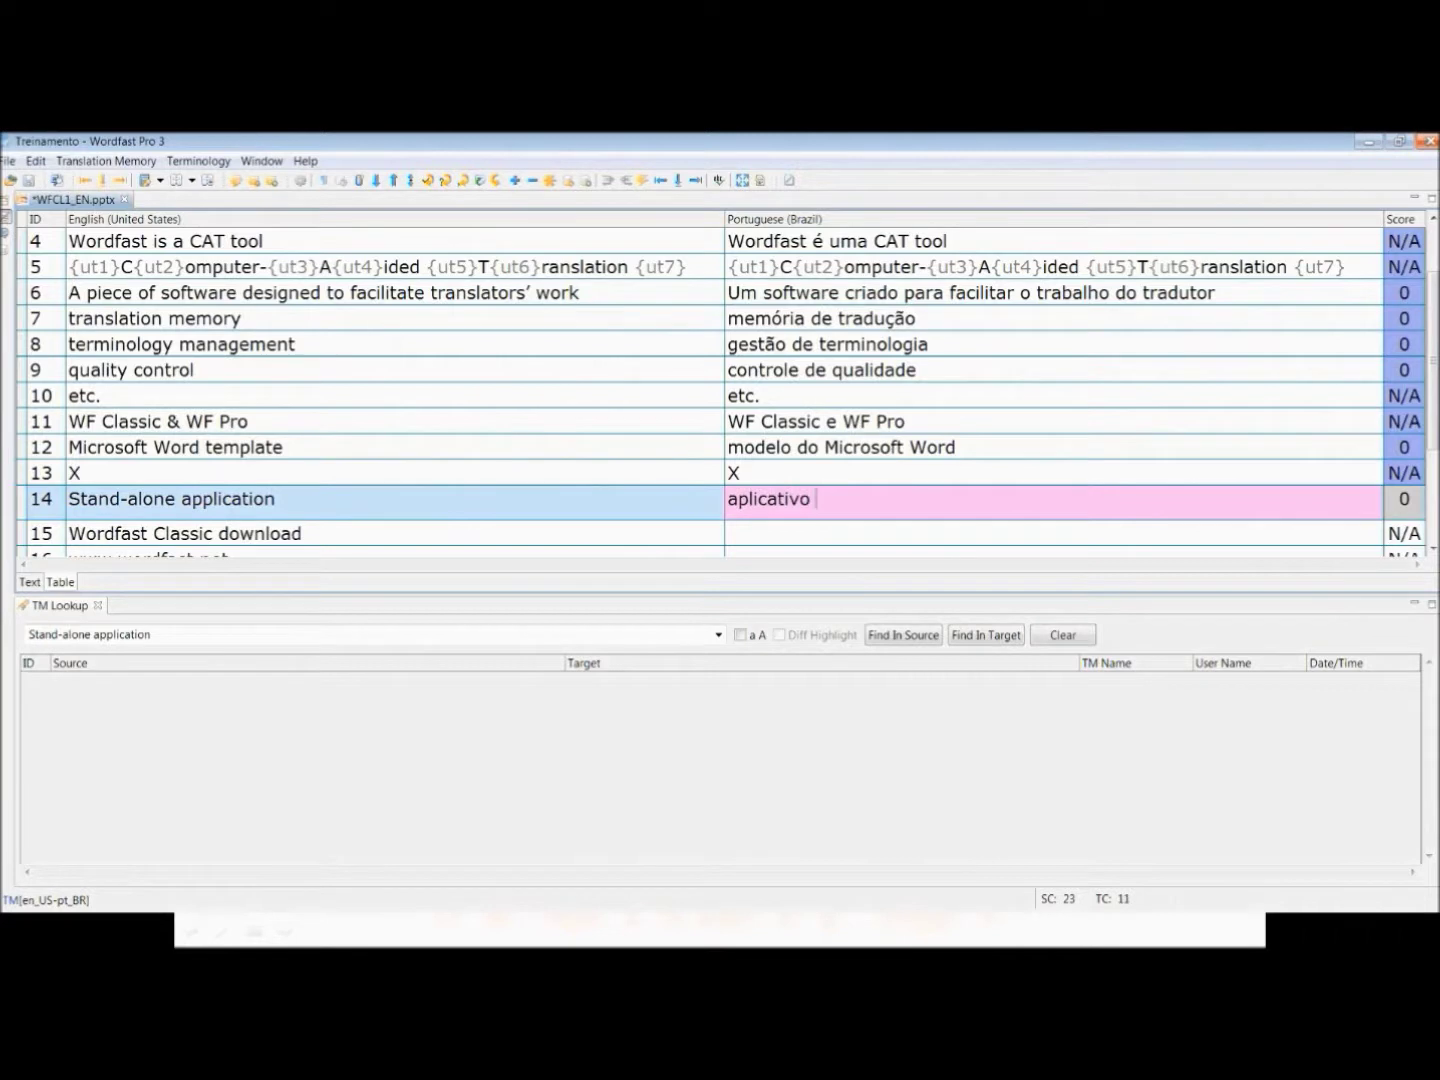
{"action": "type", "text": "com interface própria"}
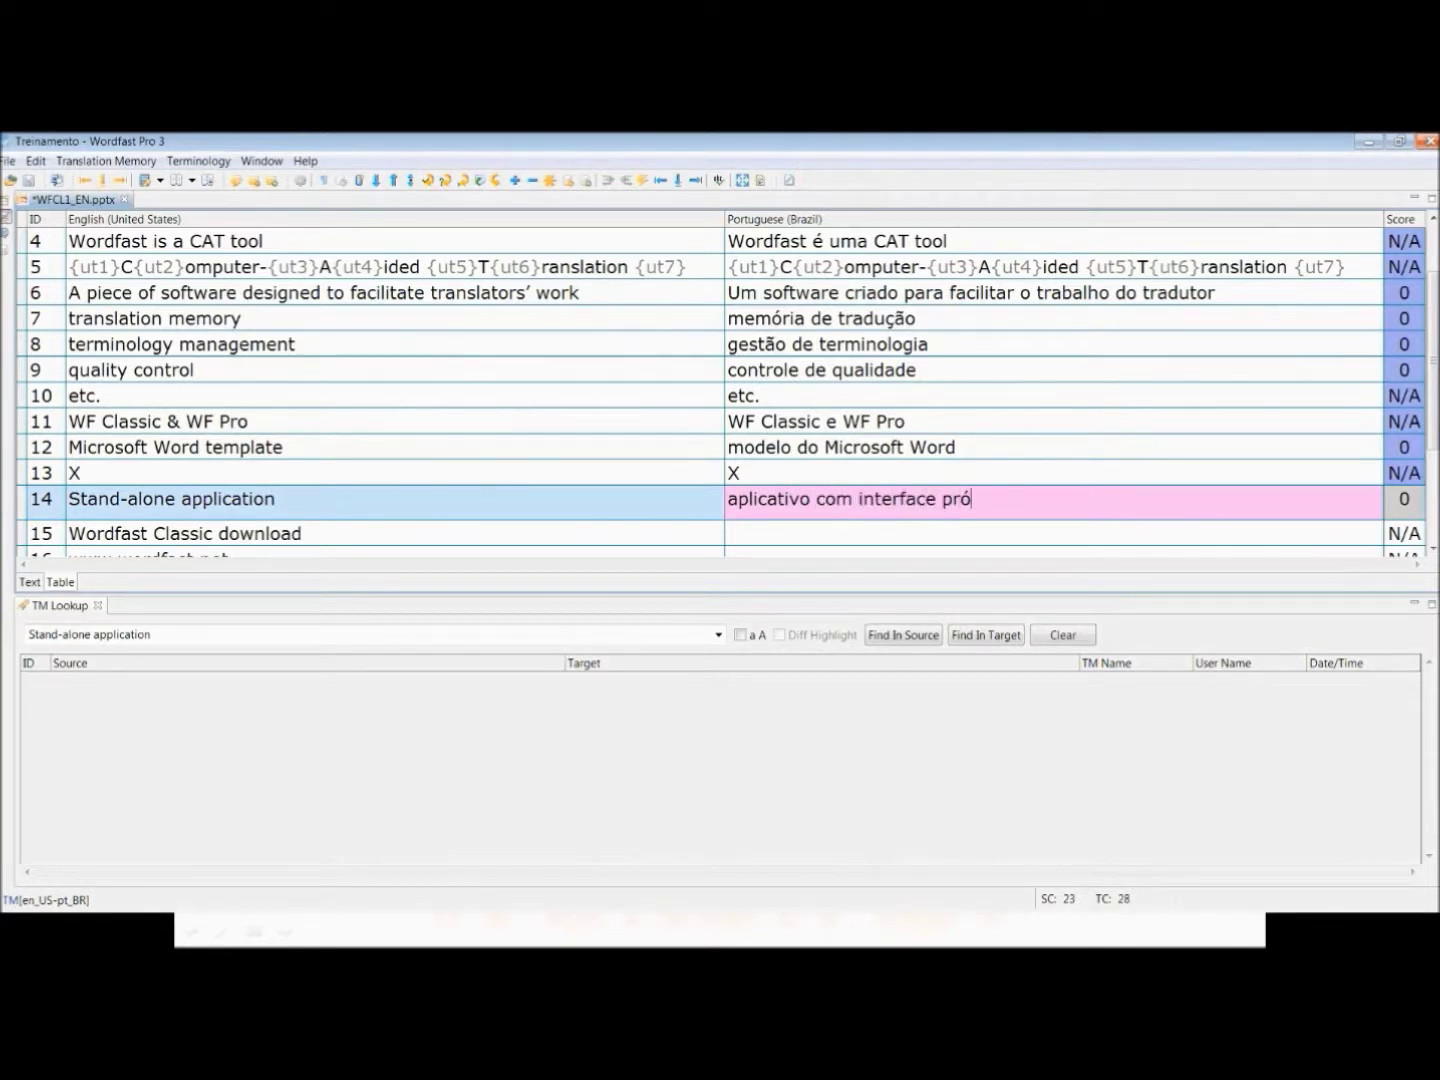
{"action": "key", "text": "alt"}
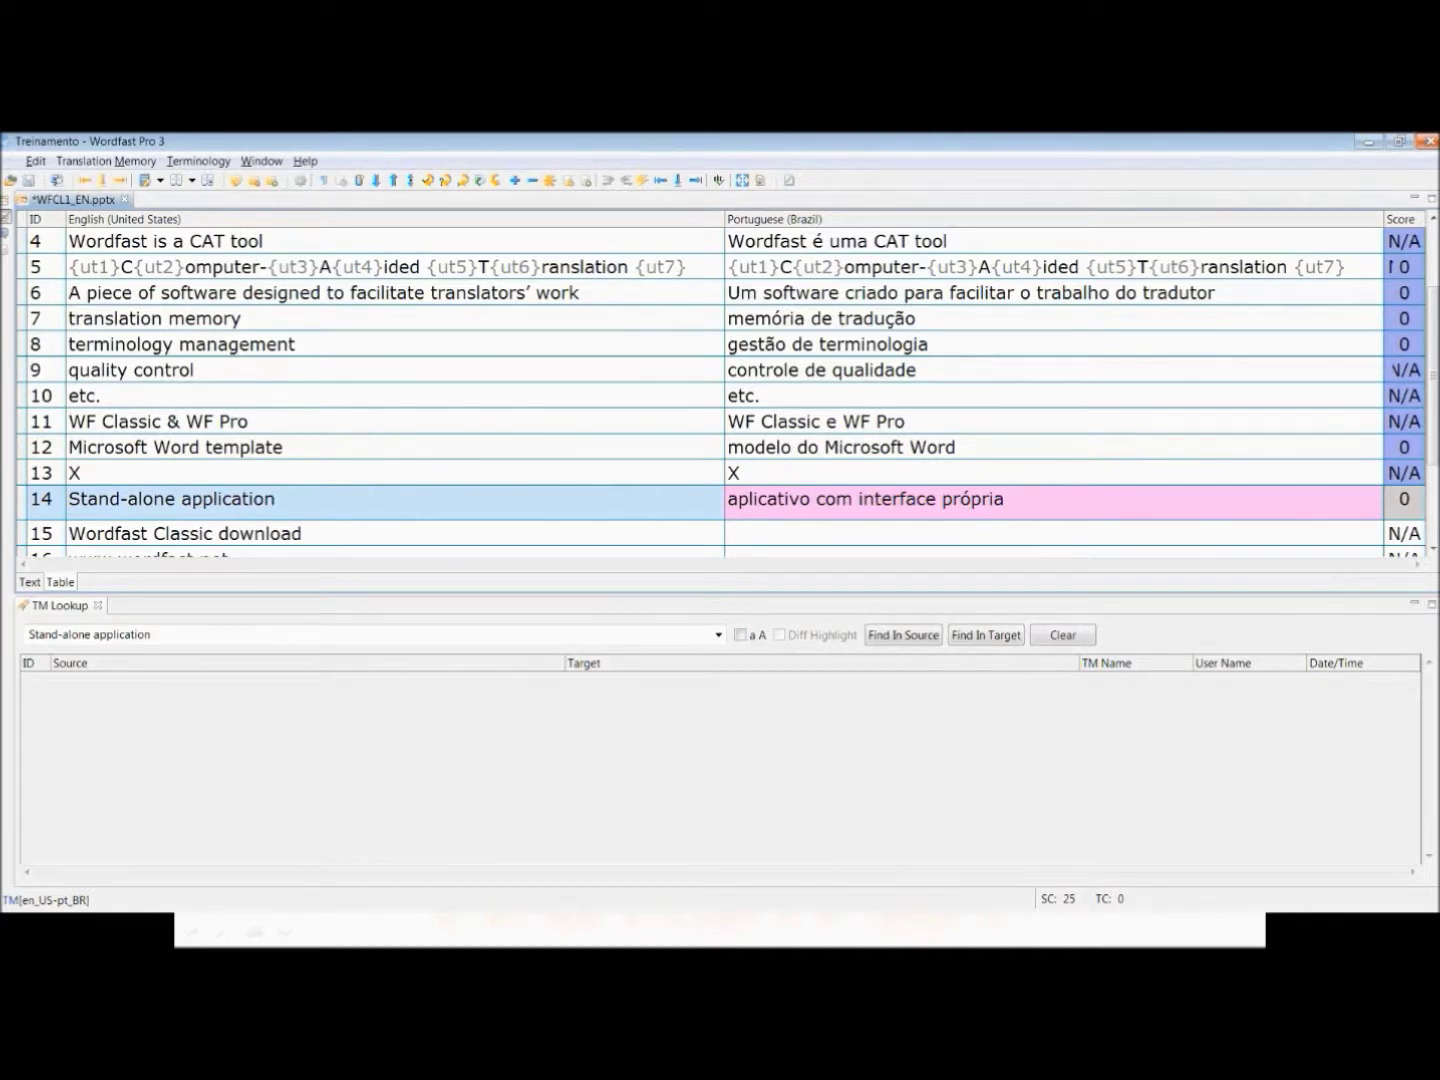
{"action": "key", "text": "alt+Down"}
- Translate segment 15 as "download do Wordfast Classic" and commit it
{"action": "type", "text": "download do "}
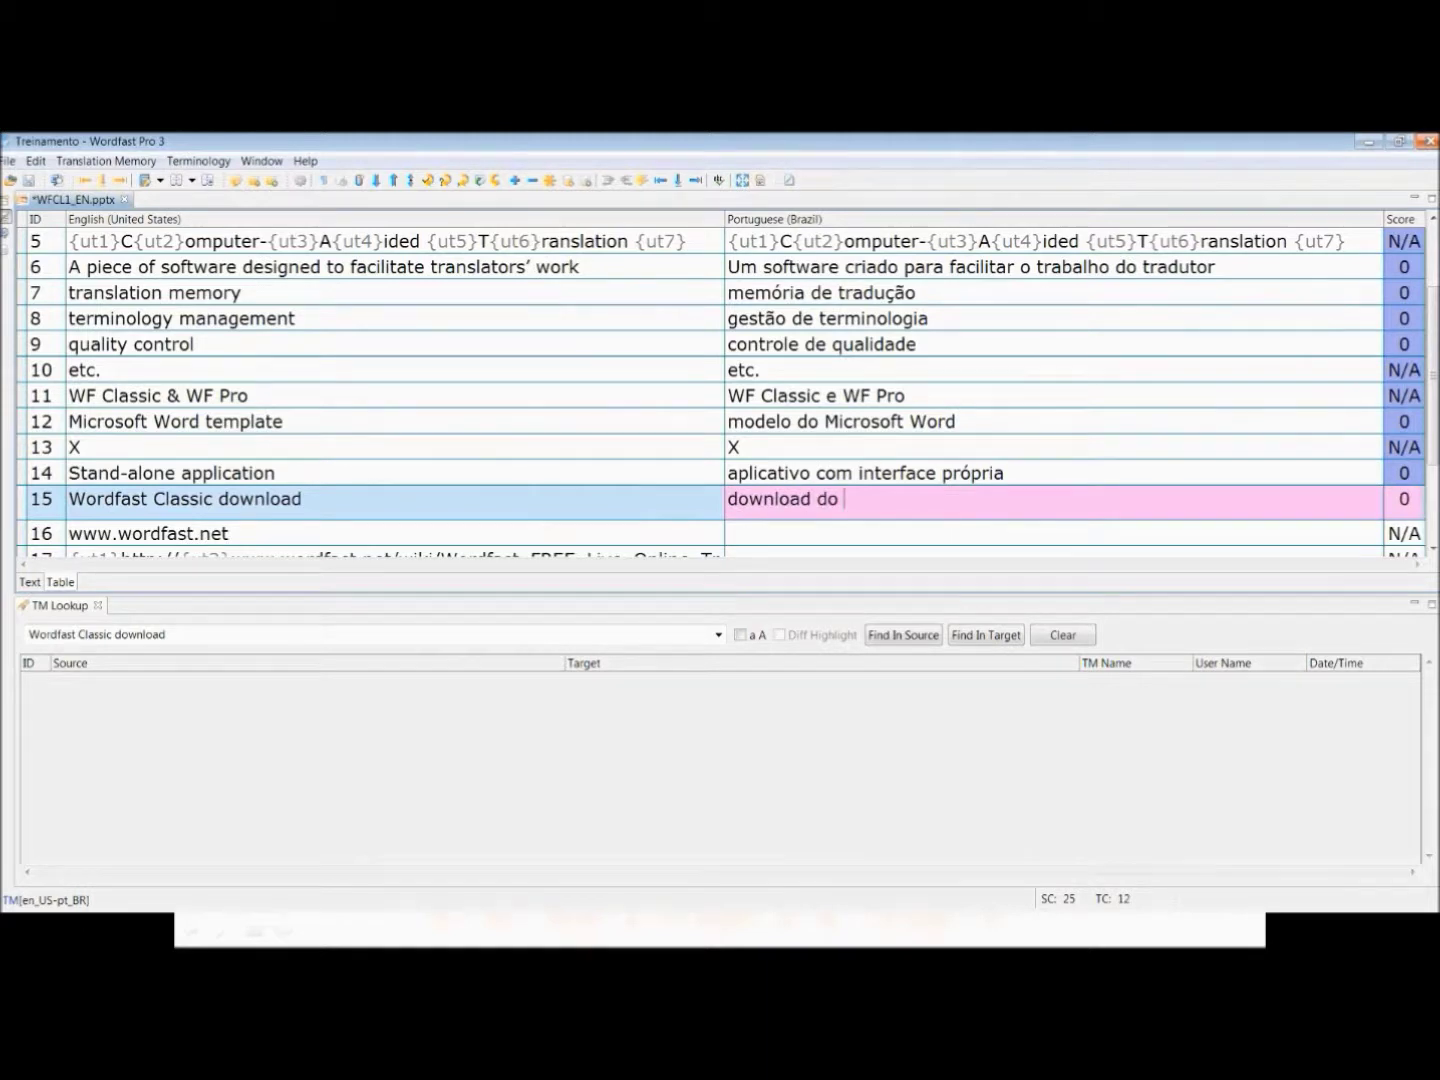
{"action": "type", "text": "Wordfast Classic"}
{"action": "key", "text": "alt+Down"}
- Copy the source text unchanged into the targets of segments 16 to 19, committing each one
{"action": "key", "text": "ctrl+shift+Insert"}
{"action": "key", "text": "alt+Down"}
{"action": "key", "text": "ctrl+shift+Insert"}
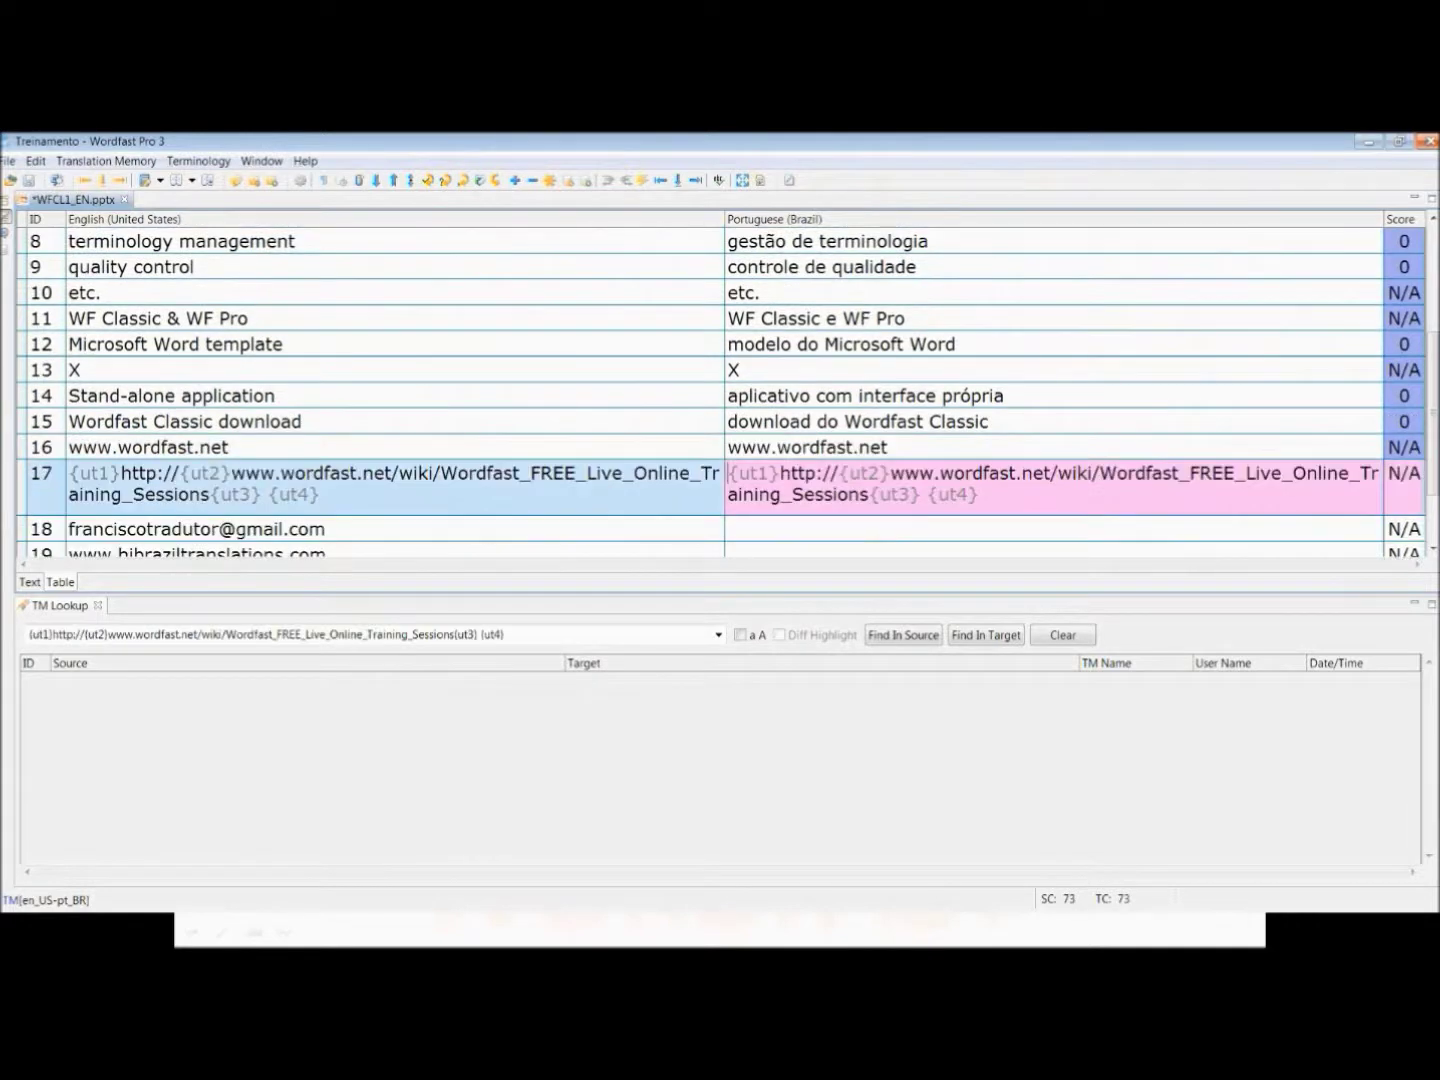
{"action": "key", "text": "alt+Down"}
{"action": "key", "text": "ctrl+shift+Insert"}
{"action": "key", "text": "alt+Down"}
{"action": "key", "text": "ctrl+shift+Insert"}
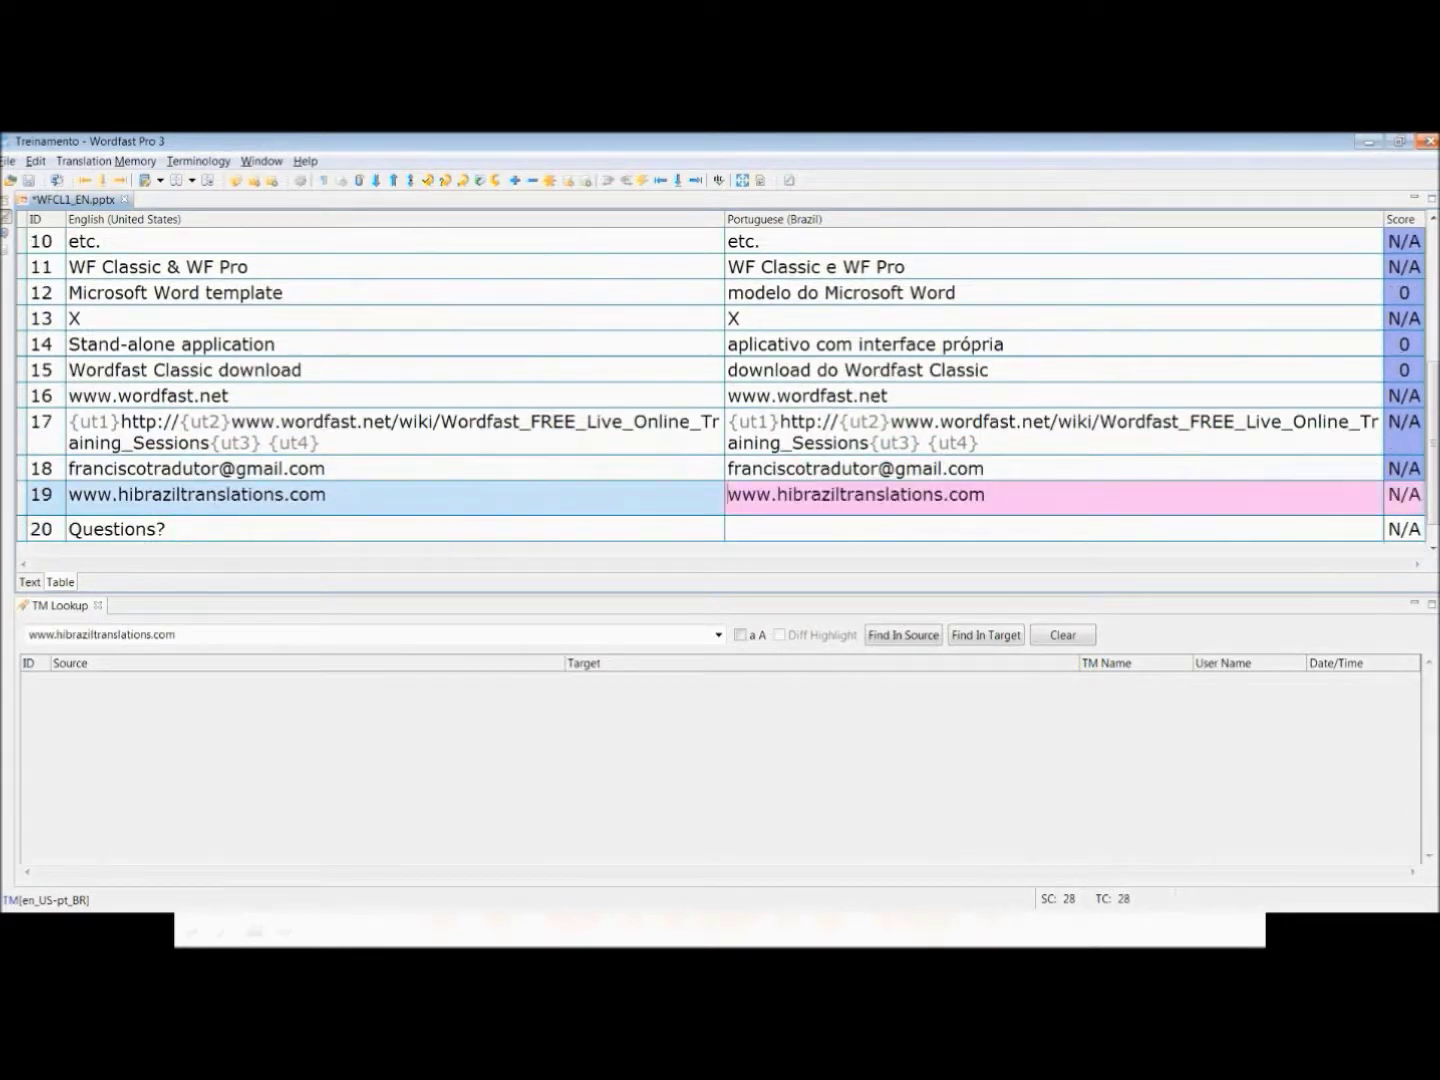
{"action": "key", "text": "alt+Down"}
- Translate segment 20 as "Perguntas?", commit it and go back to the beginning of the document
{"action": "type", "text": "Perguntas"}
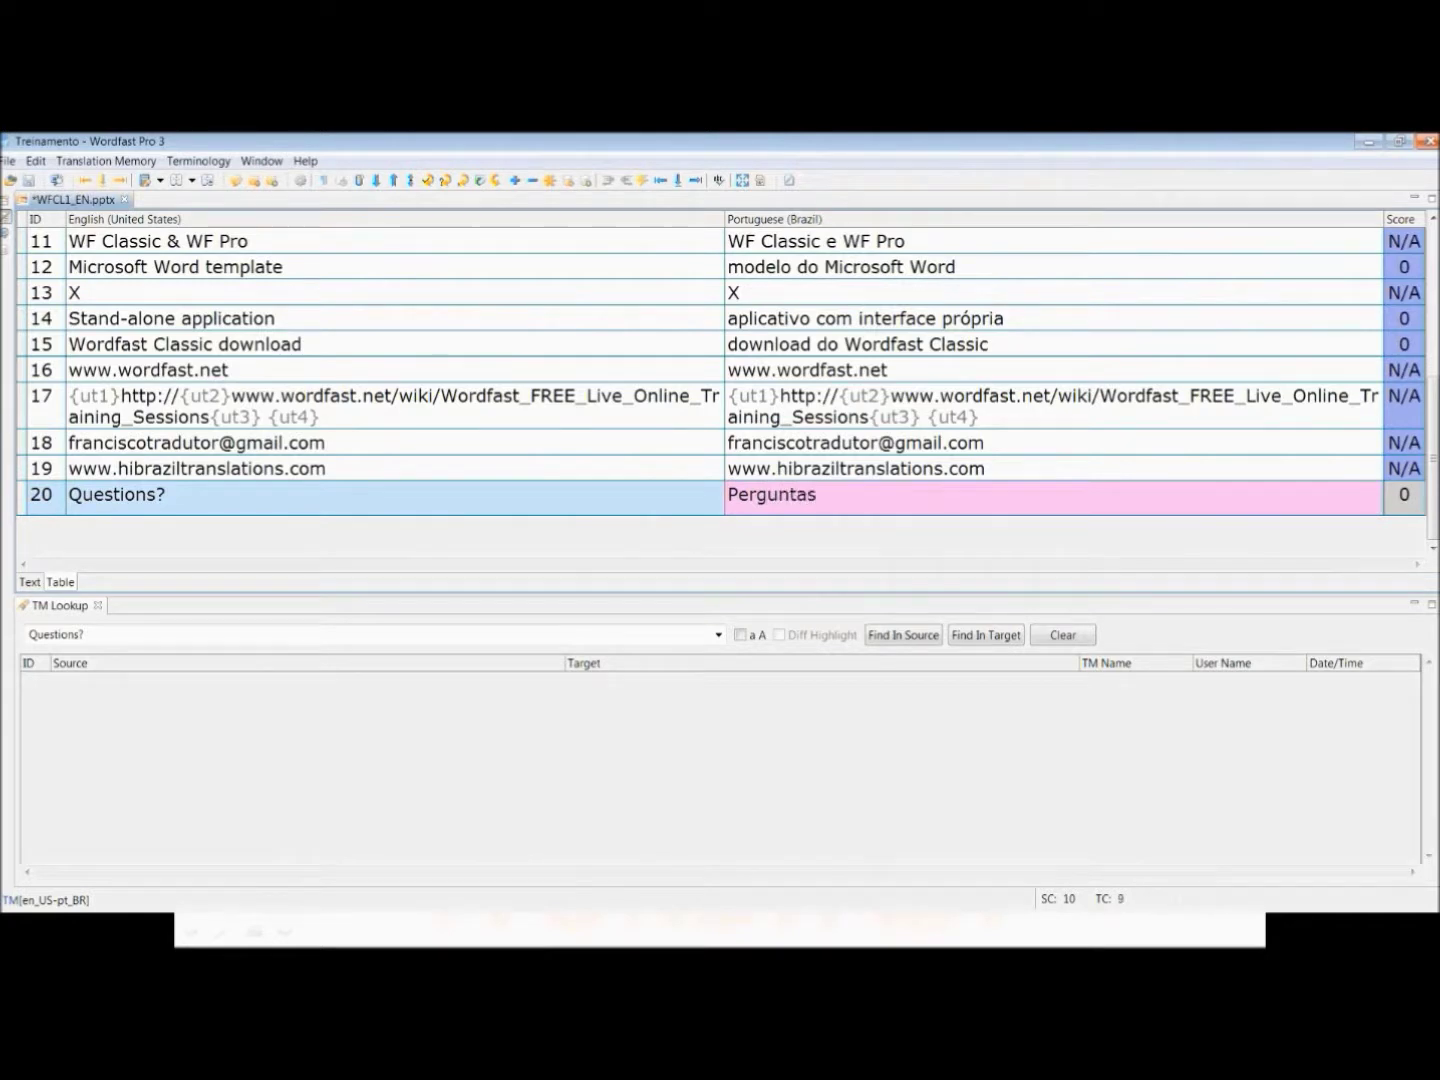
{"action": "type", "text": "?"}
{"action": "key", "text": "alt+Down"}
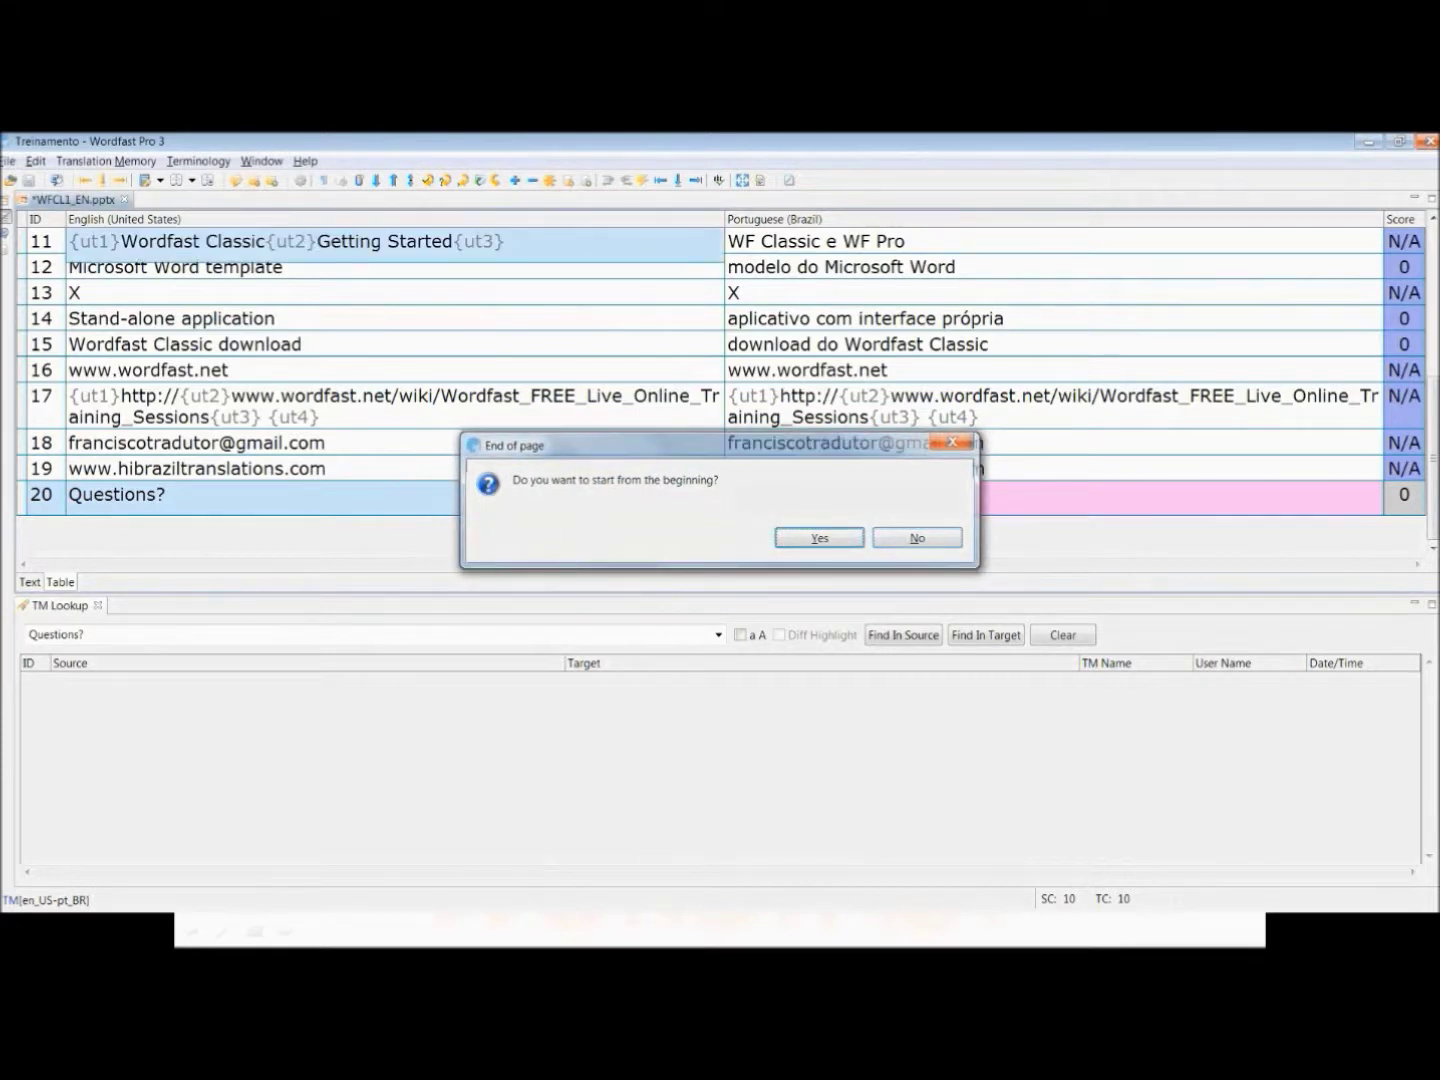
{"action": "key", "text": "Return"}
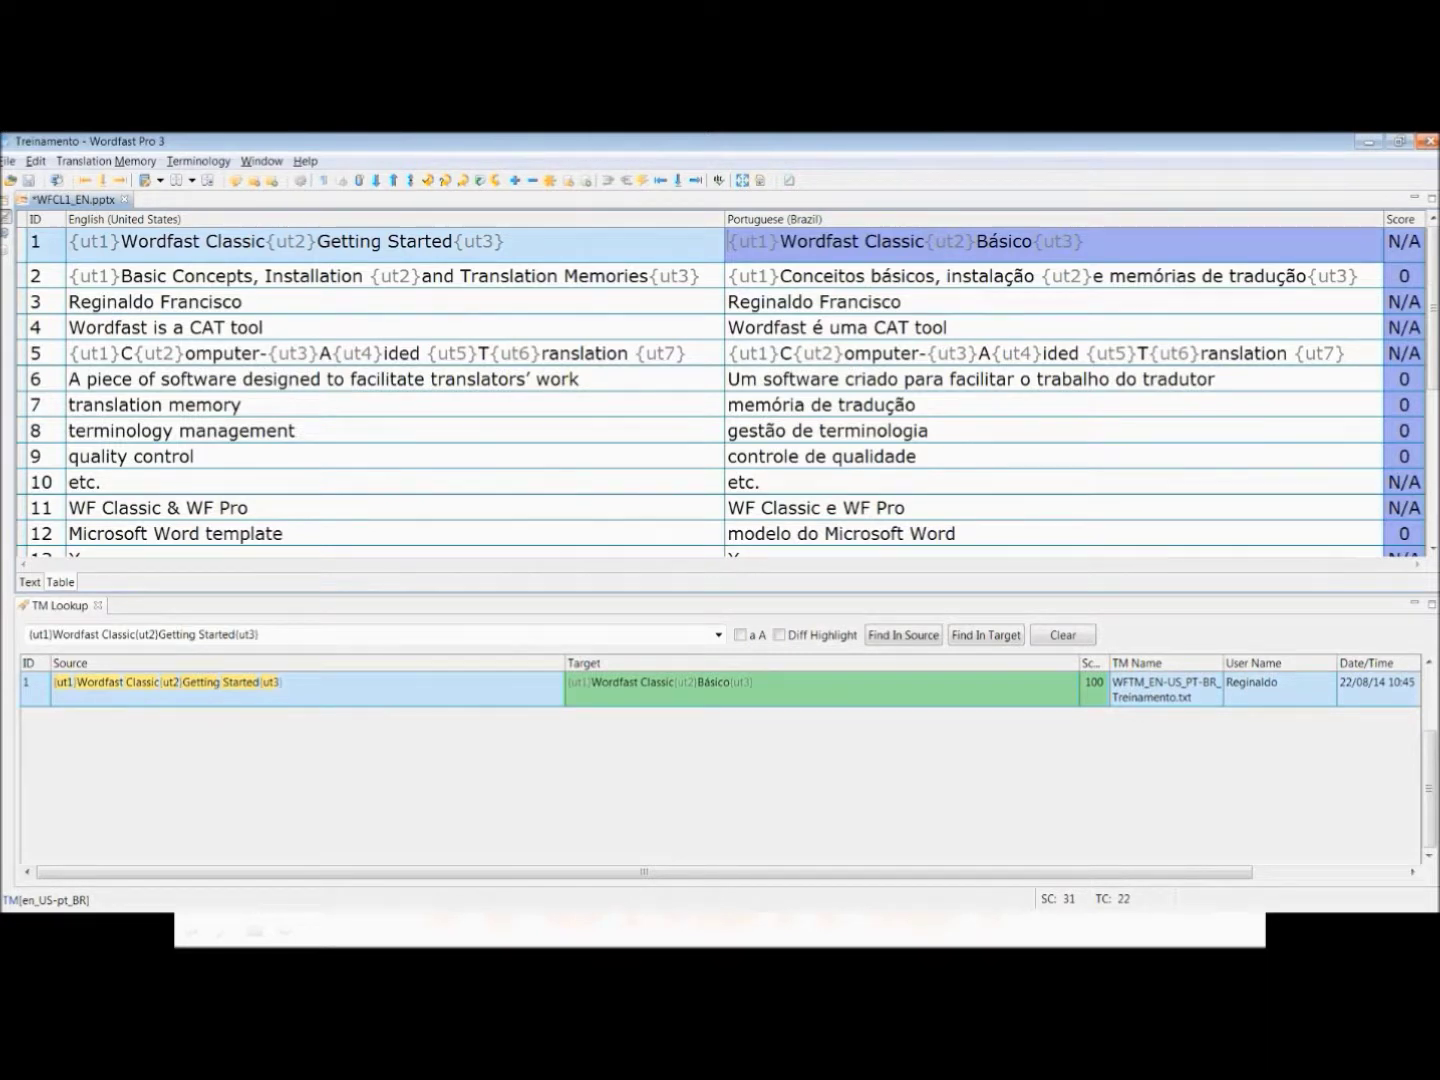
- Spell-check the translated segments, ignoring all occurrences of the flagged words
{"action": "key", "text": "F7"}
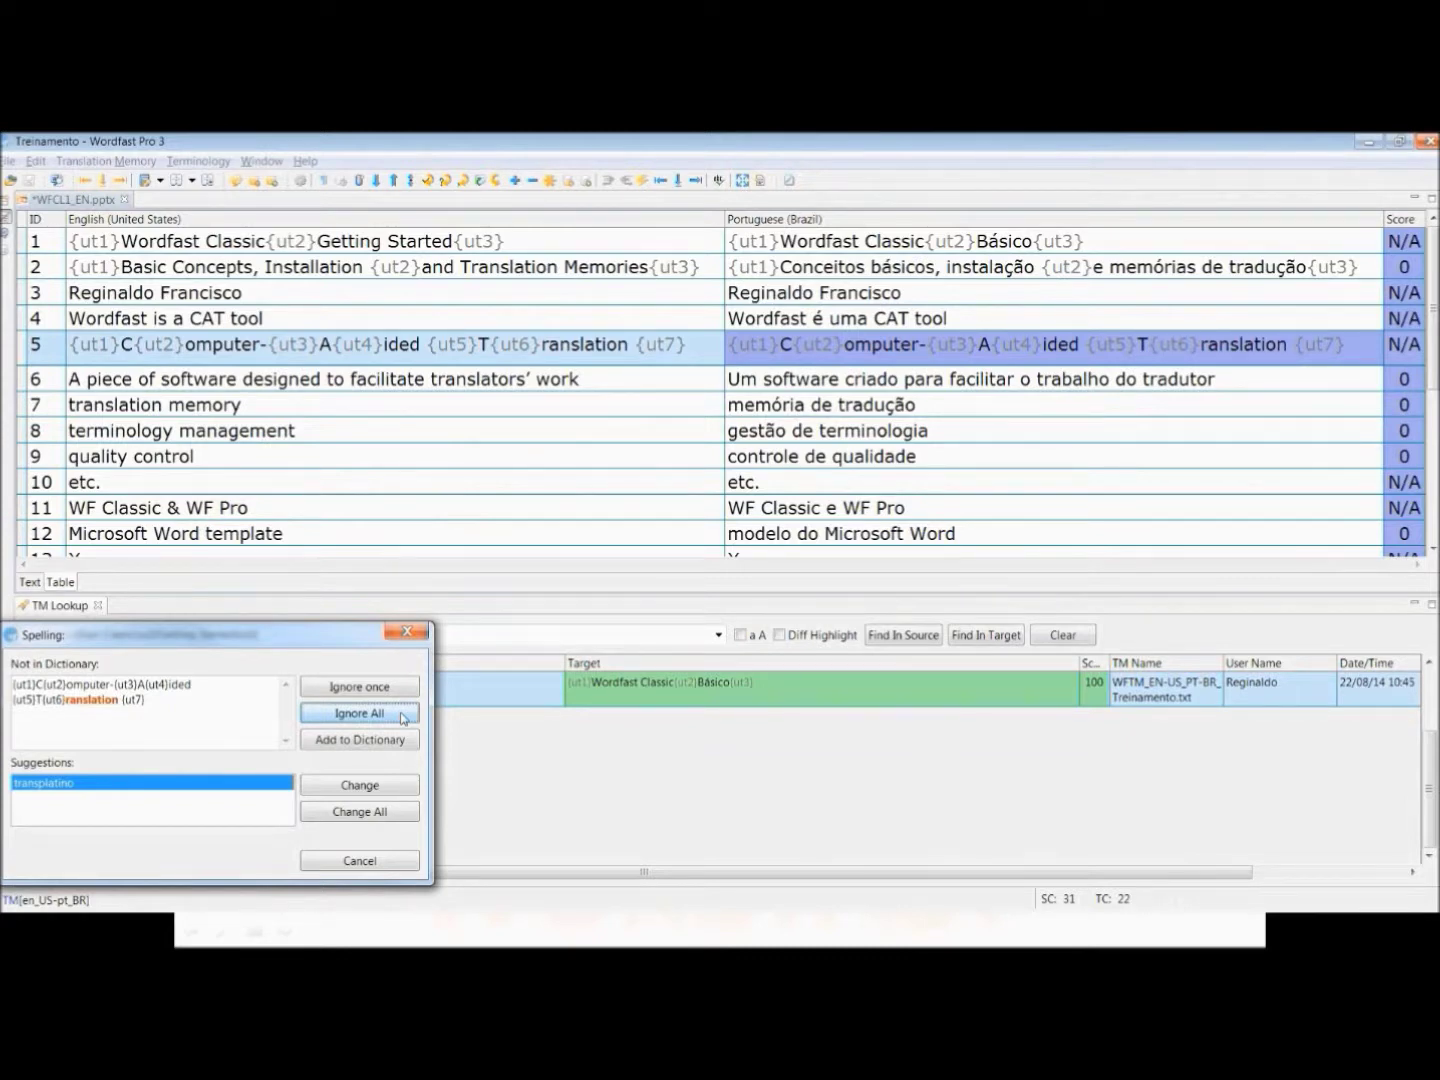
{"action": "left_click", "coordinate": [403, 718]}
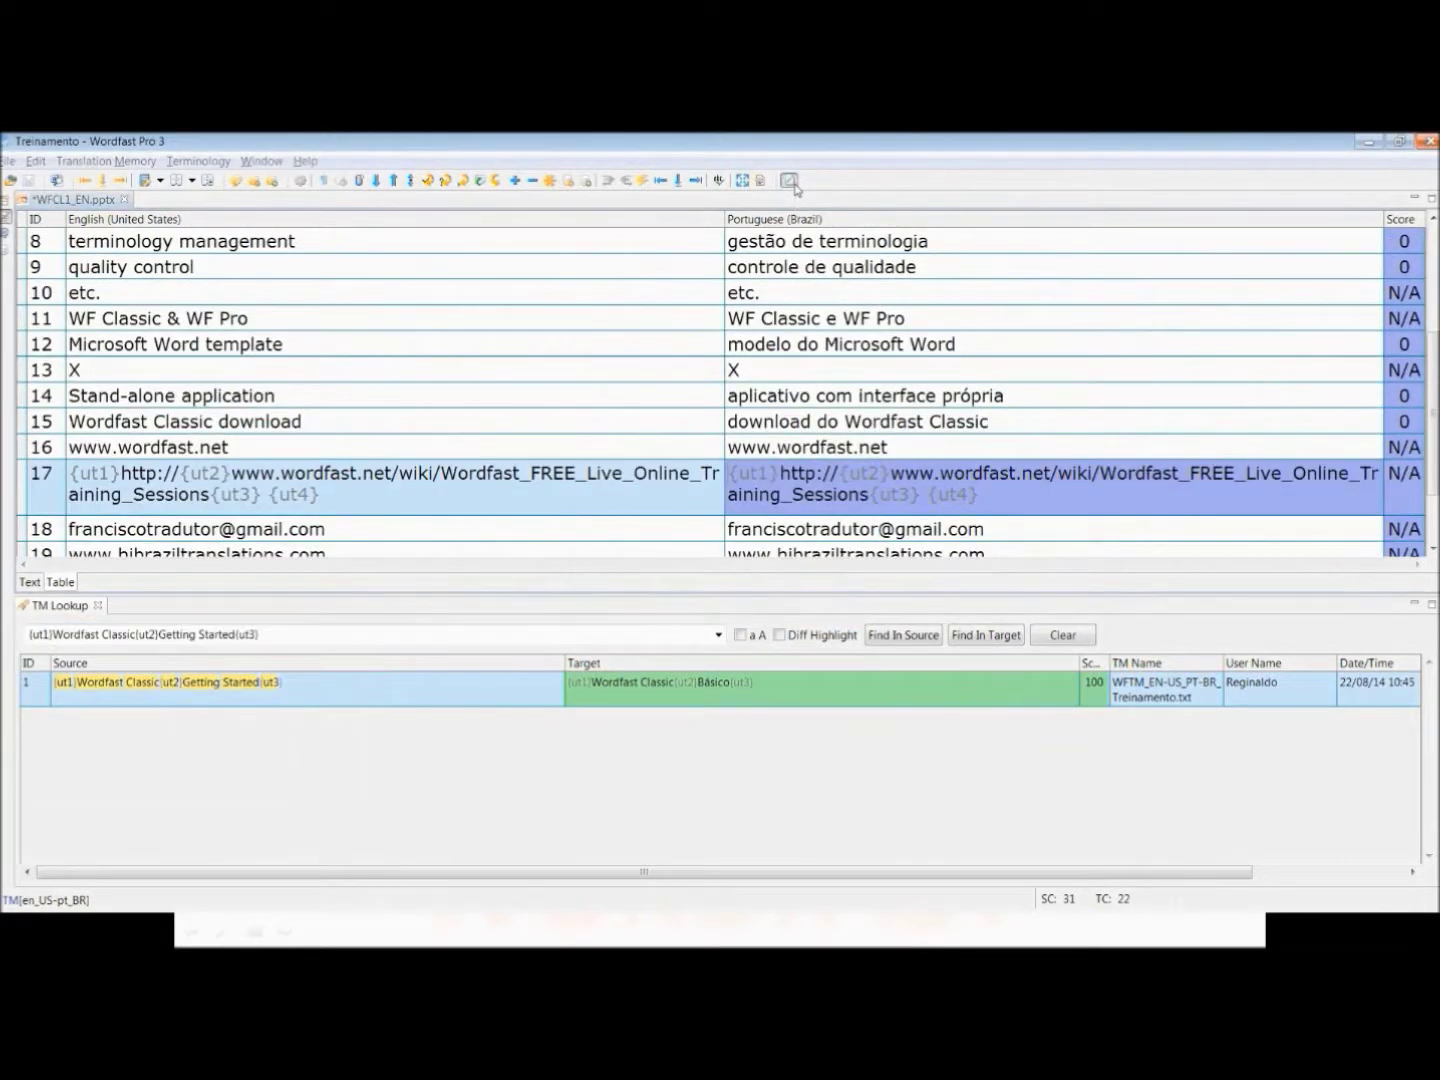
- Run Transcheck on the whole presentation, continuing from the beginning of the document, and close its report
{"action": "left_click", "coordinate": [789, 181]}
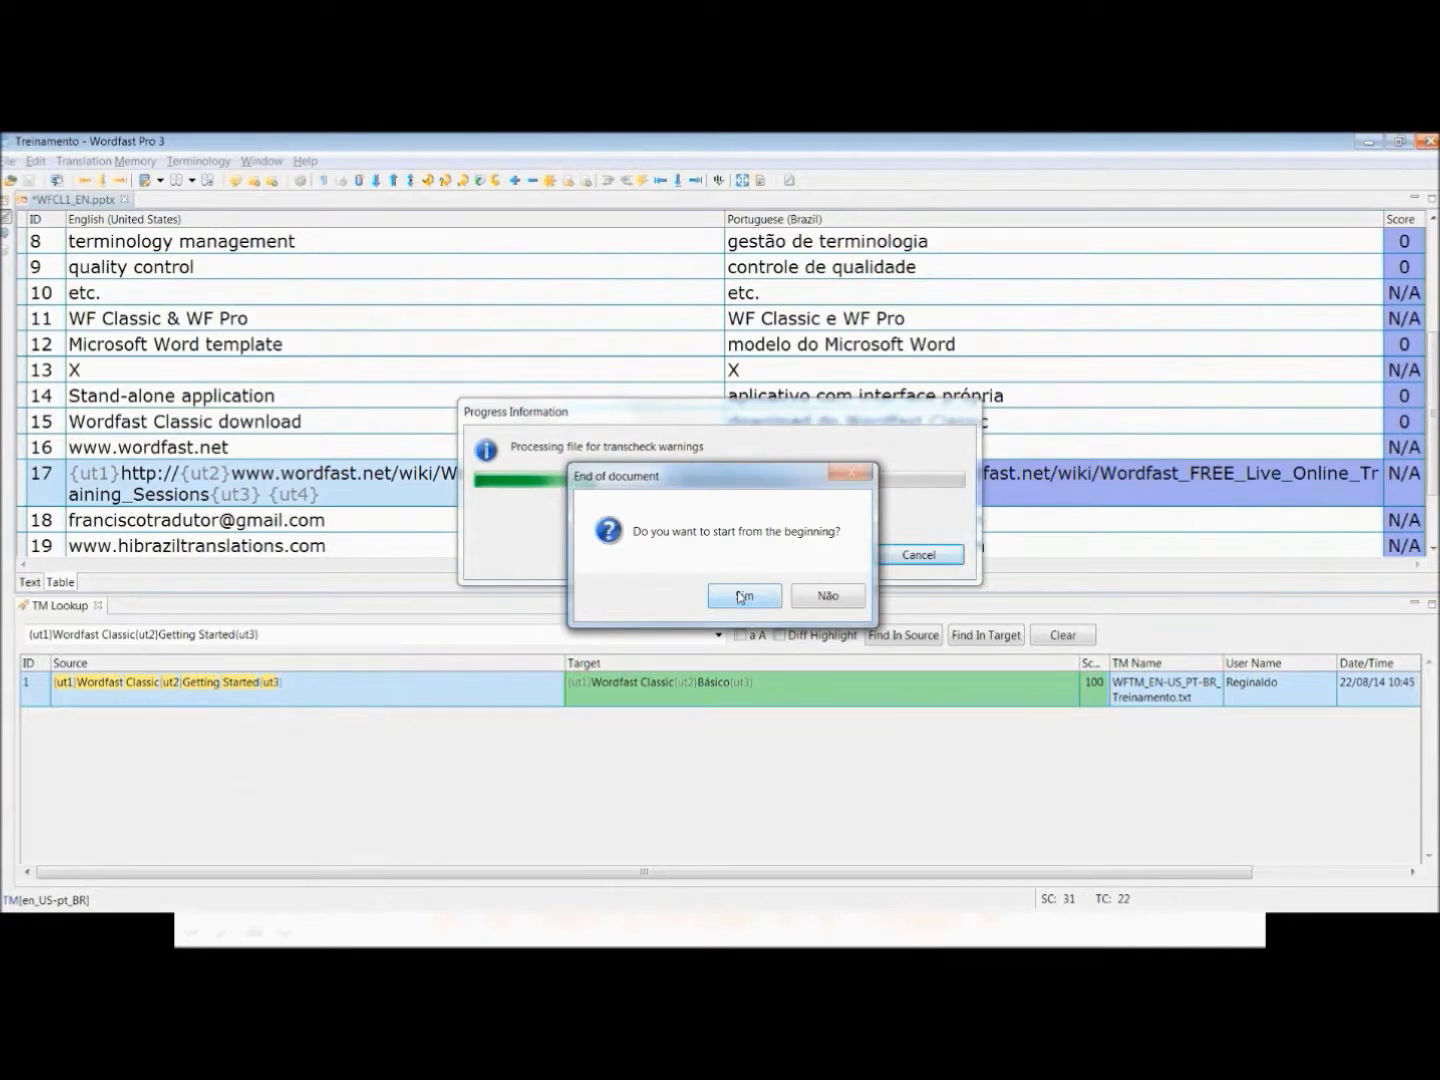
{"action": "left_click", "coordinate": [741, 598]}
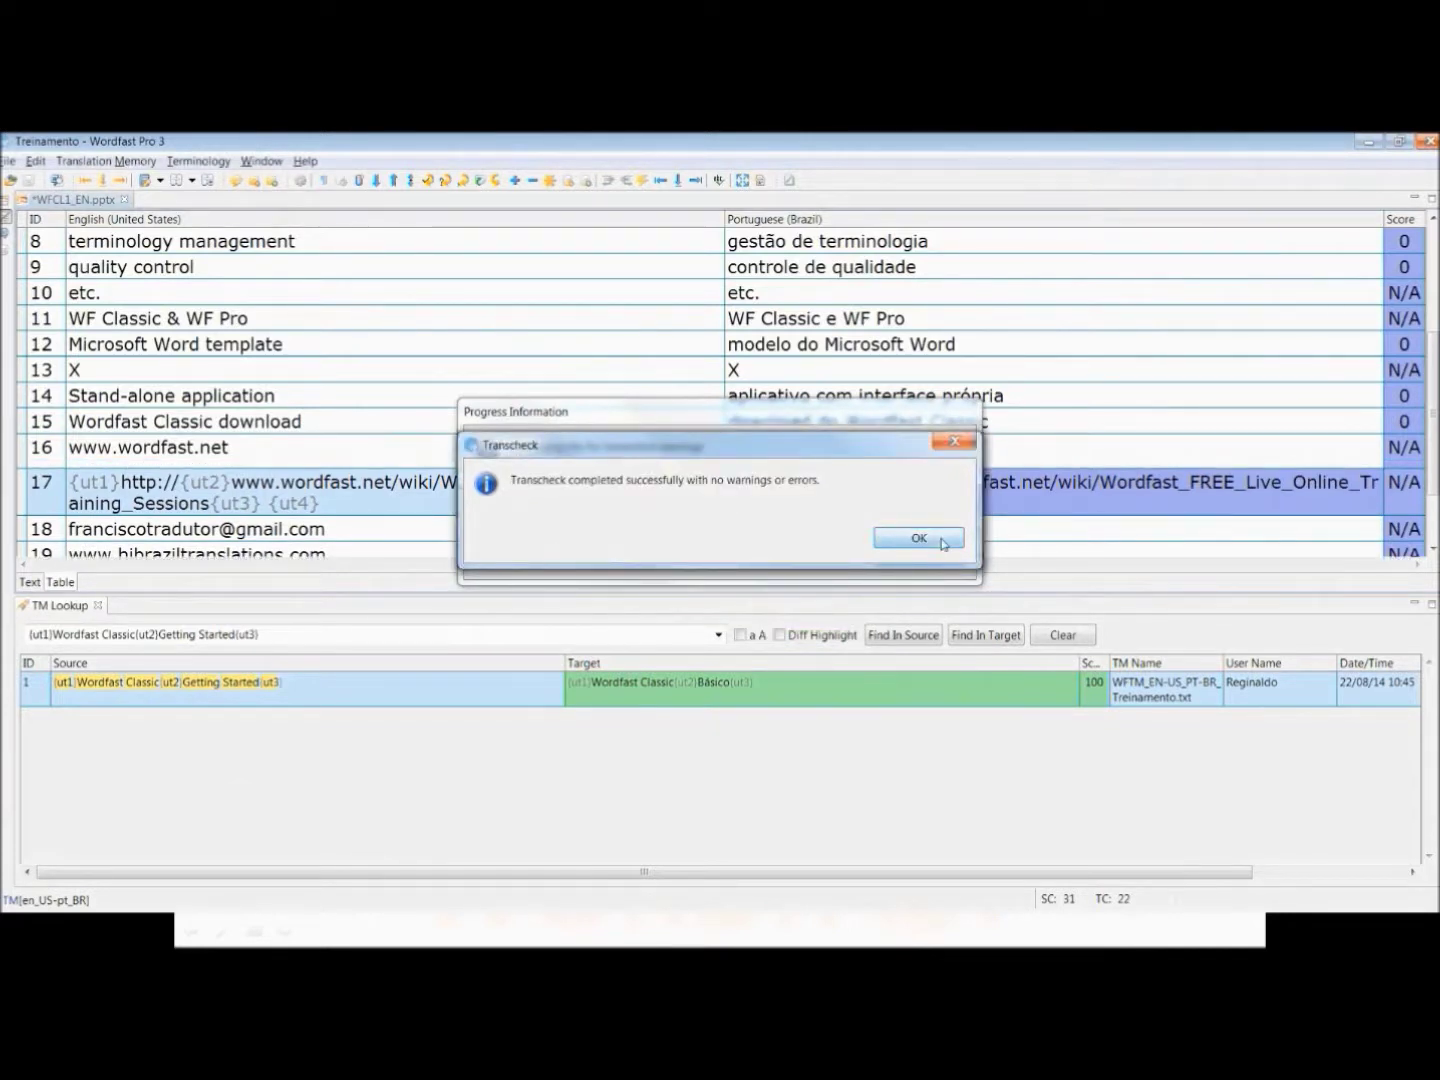
{"action": "left_click", "coordinate": [919, 538]}
{"action": "left_click", "coordinate": [945, 398]}
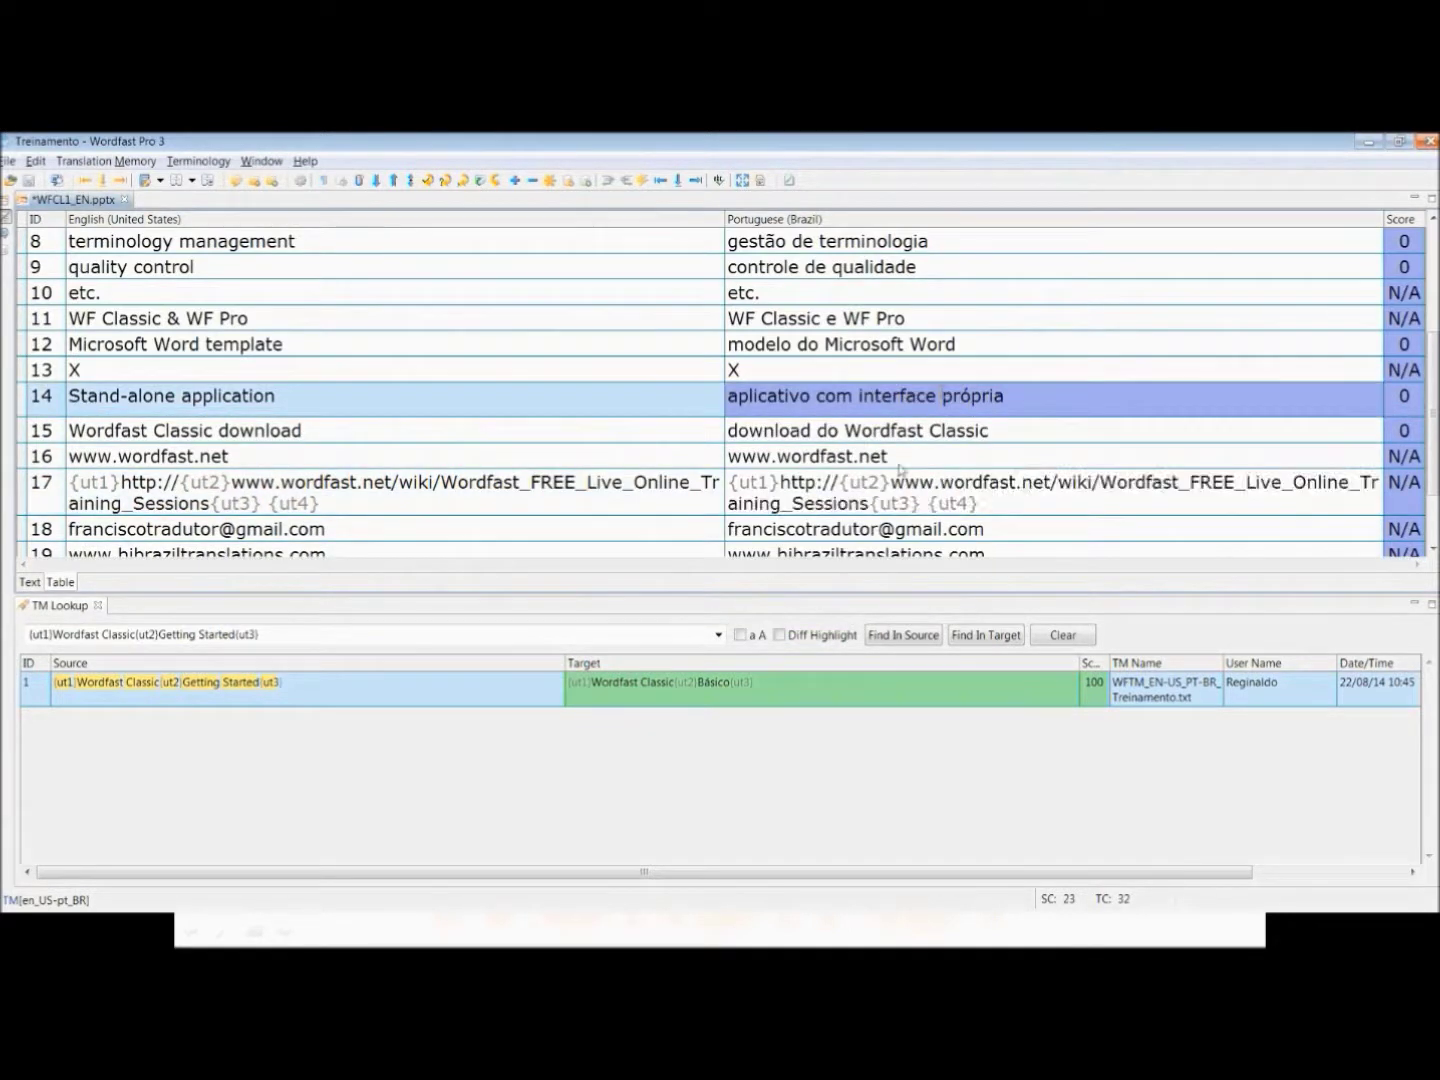
- Commit all segments to the translation memory, continuing from the beginning of the document
{"action": "left_click", "coordinate": [129, 162]}
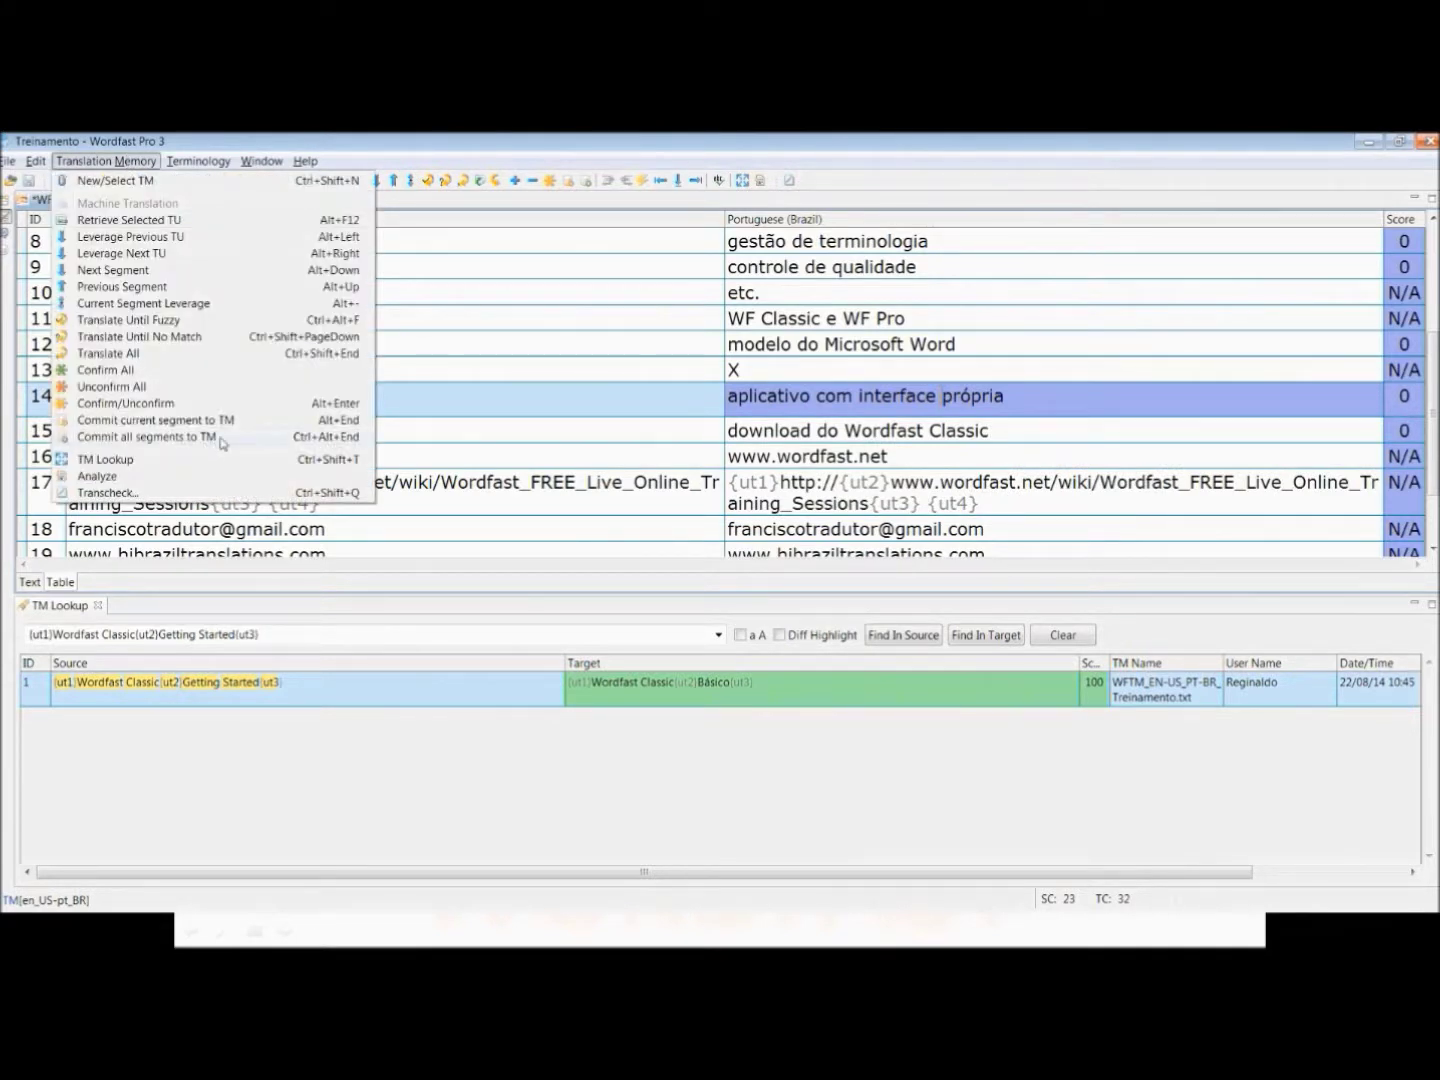
{"action": "left_click", "coordinate": [221, 440]}
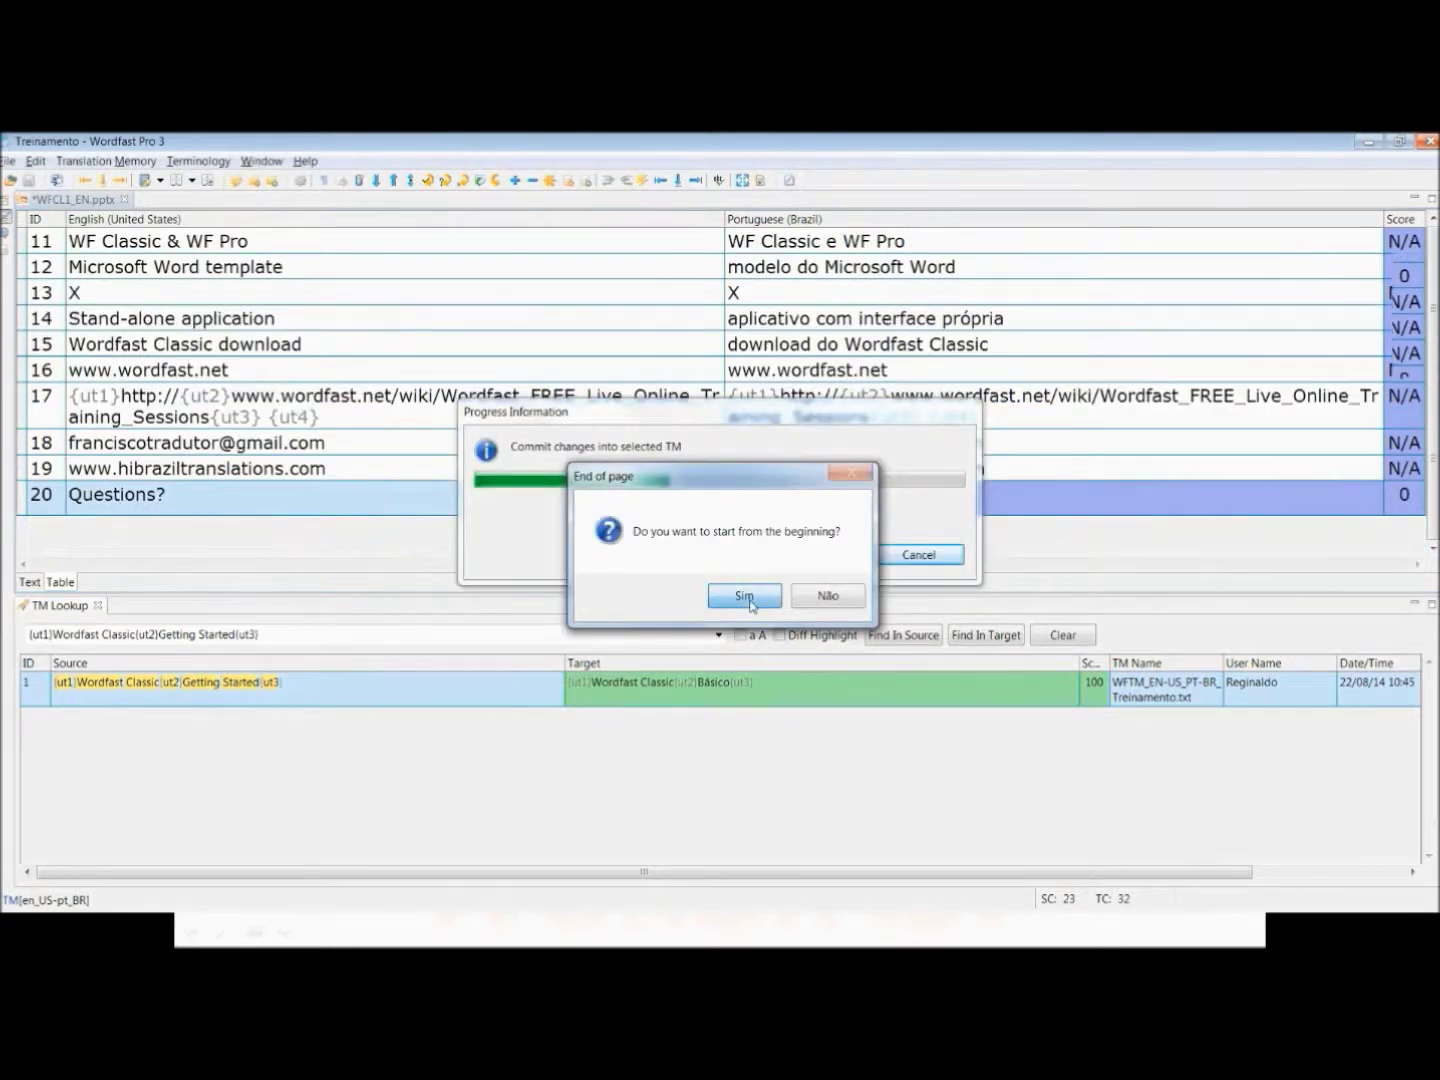
{"action": "left_click", "coordinate": [744, 595]}
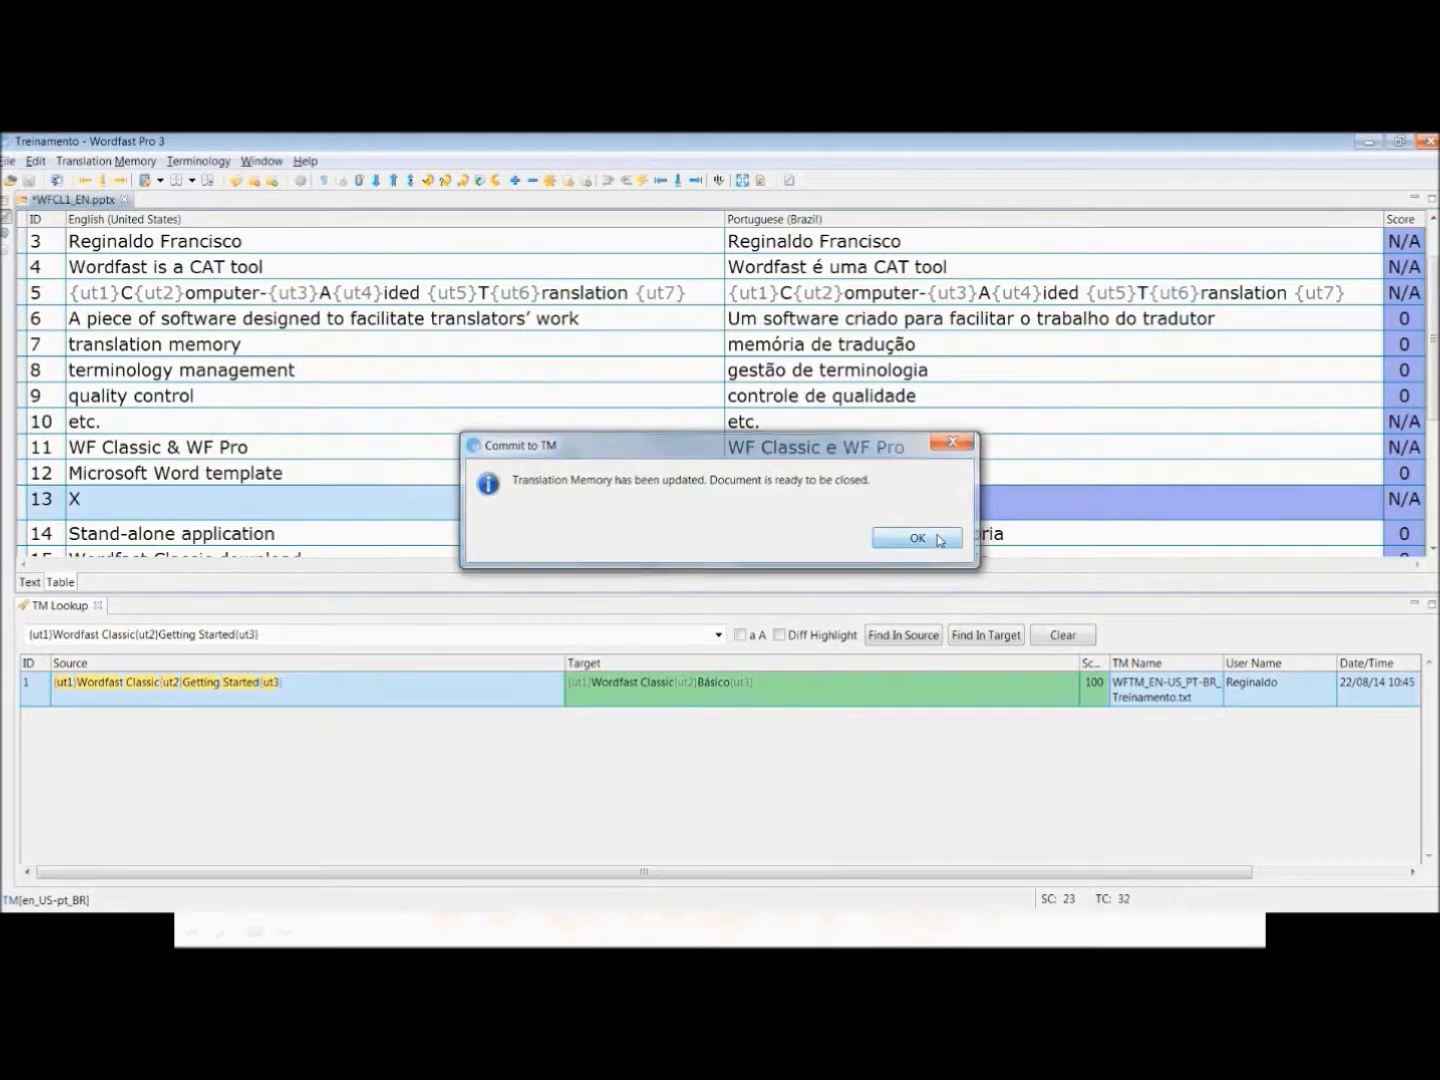
{"action": "left_click", "coordinate": [919, 538]}
- Save the translated file as WFCL1_EN_PT-BR.pptx in the Translations folder
{"action": "left_click", "coordinate": [8, 161]}
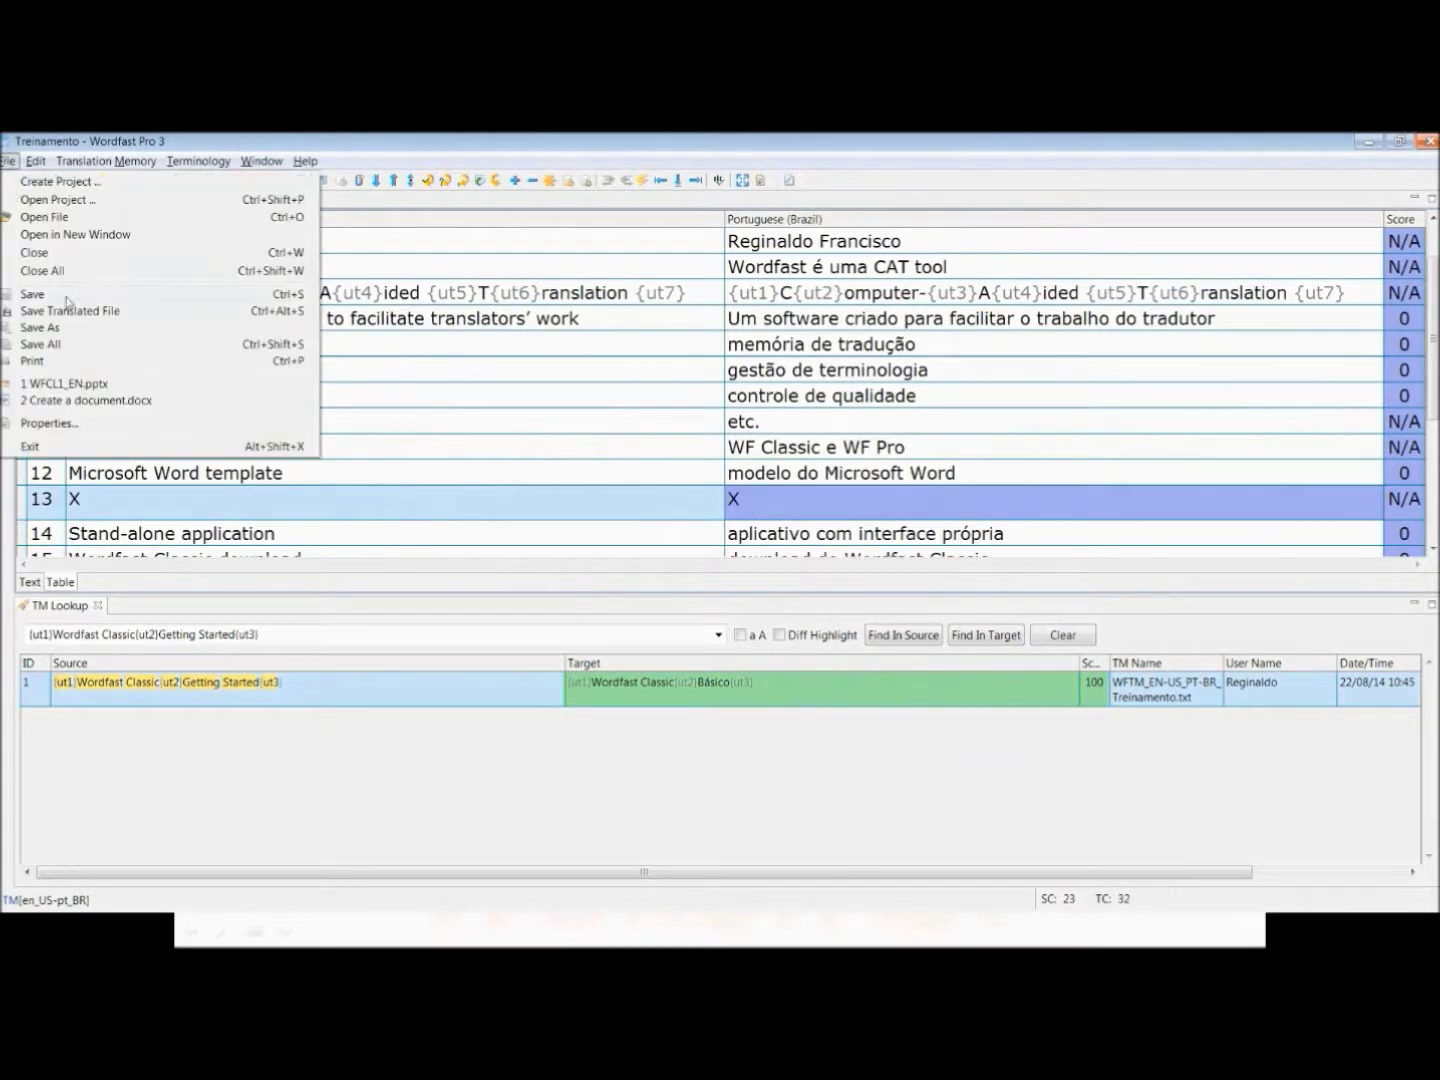
{"action": "left_click", "coordinate": [92, 313]}
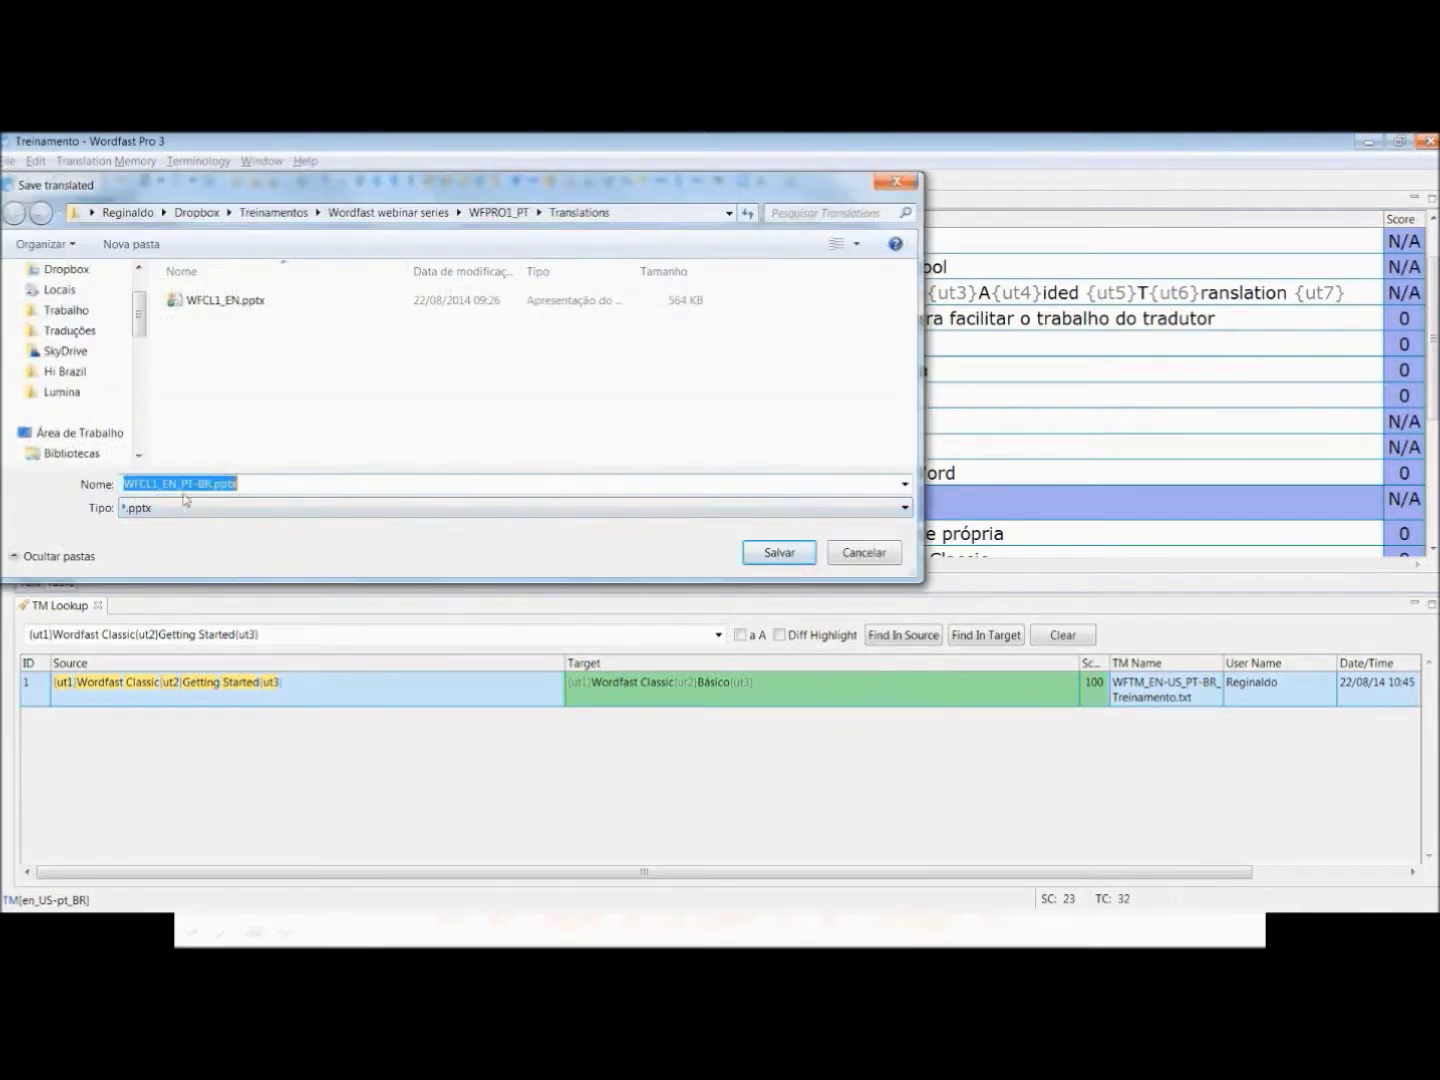
{"action": "left_click_drag", "start_coordinate": [183, 484], "coordinate": [213, 484]}
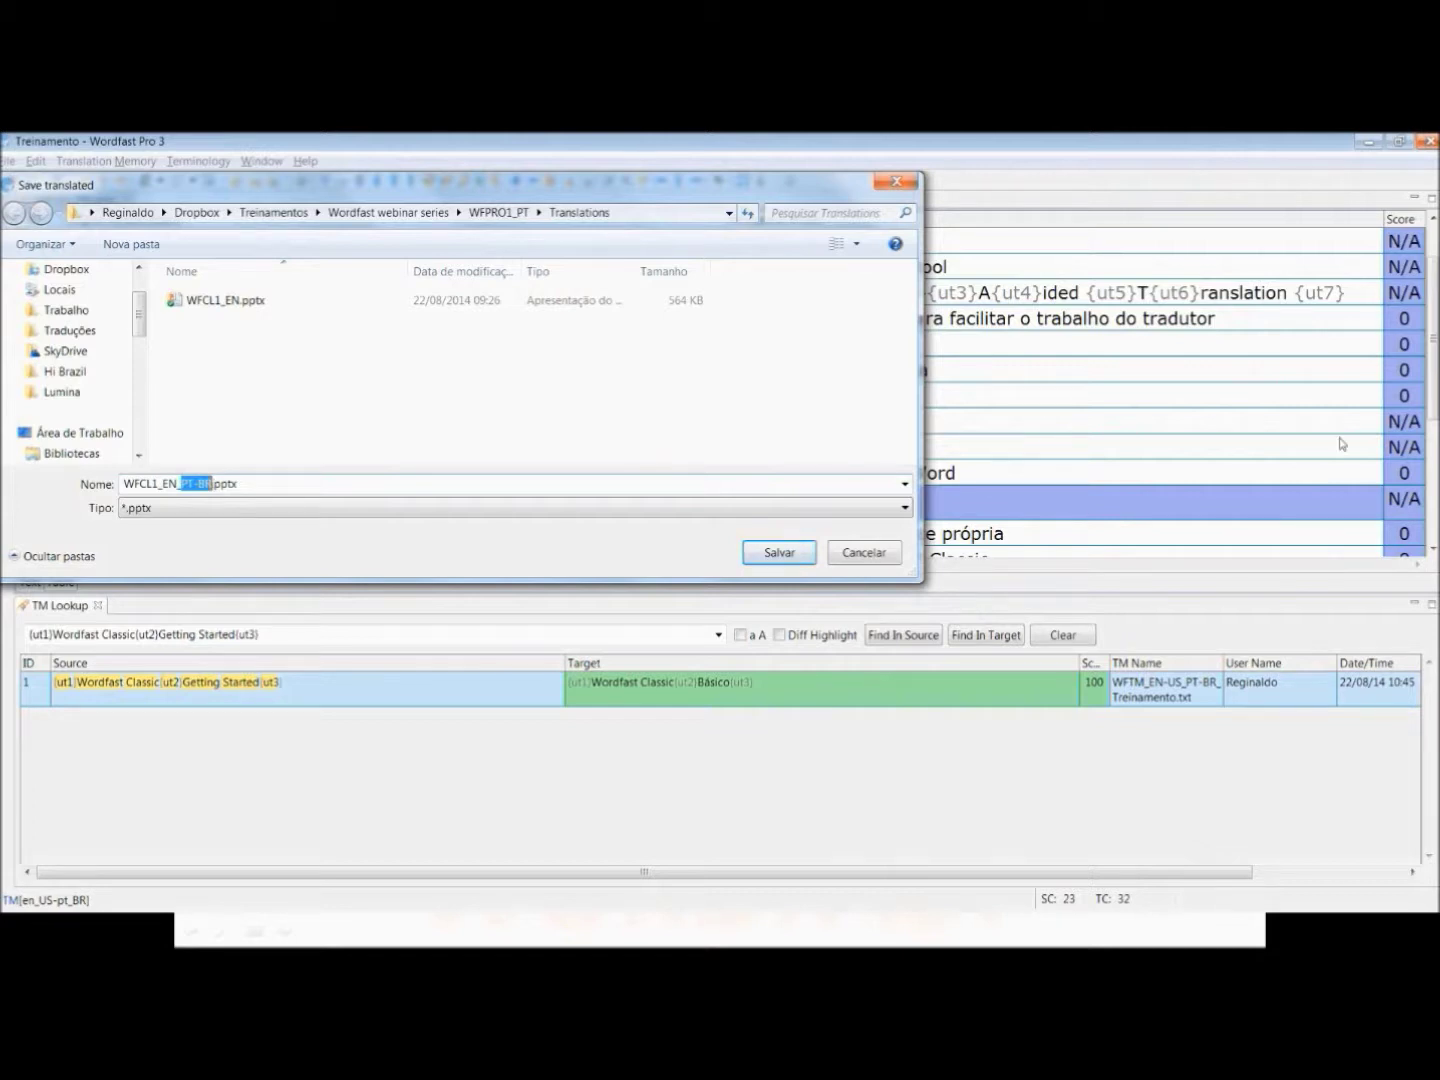
{"action": "left_click", "coordinate": [805, 553]}
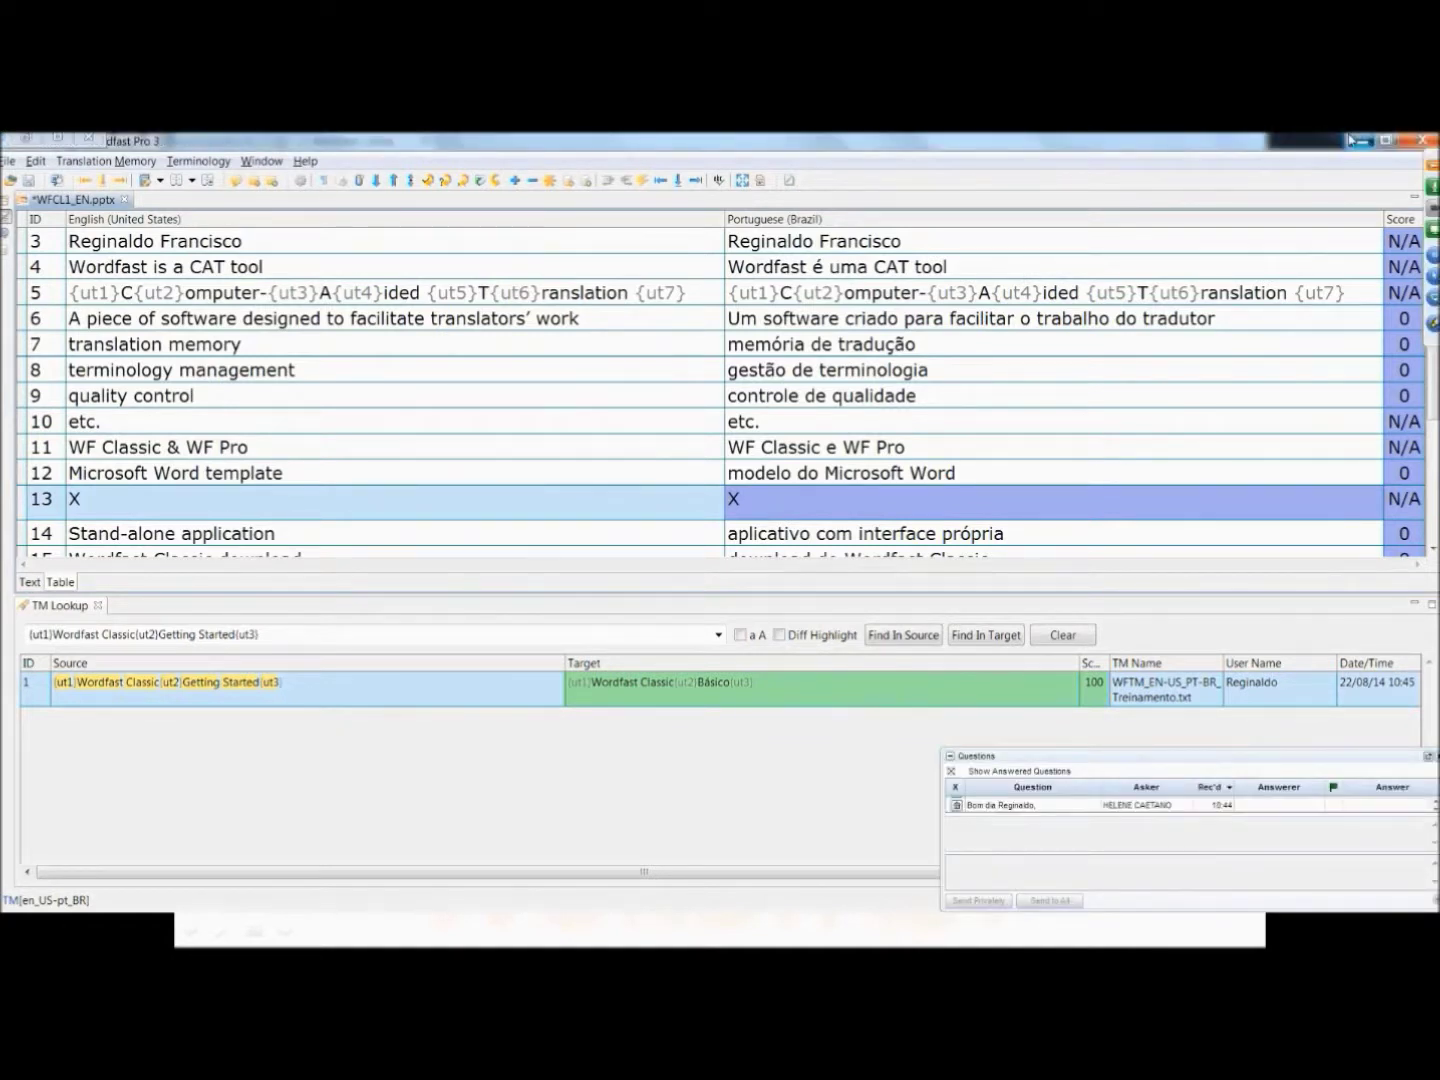
- Switch to Windows Explorer, open the original WFCL1_EN.pptx from the Translations folder in PowerPoint and return to the folder
{"action": "left_click", "coordinate": [1357, 141]}
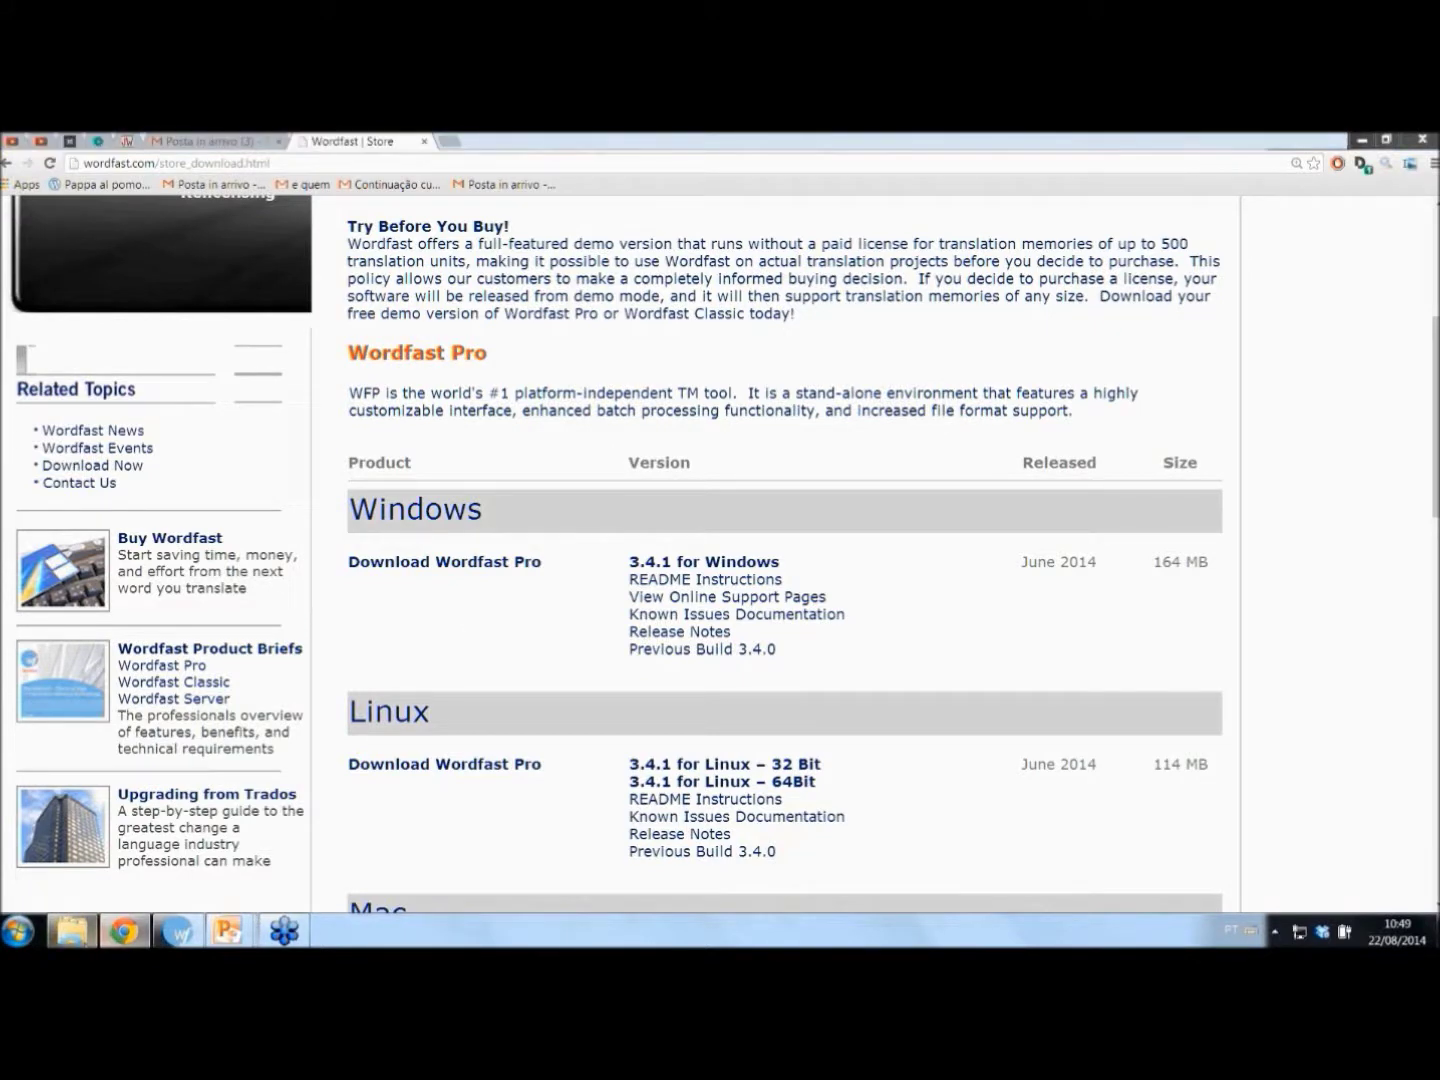
{"action": "left_click", "coordinate": [73, 932]}
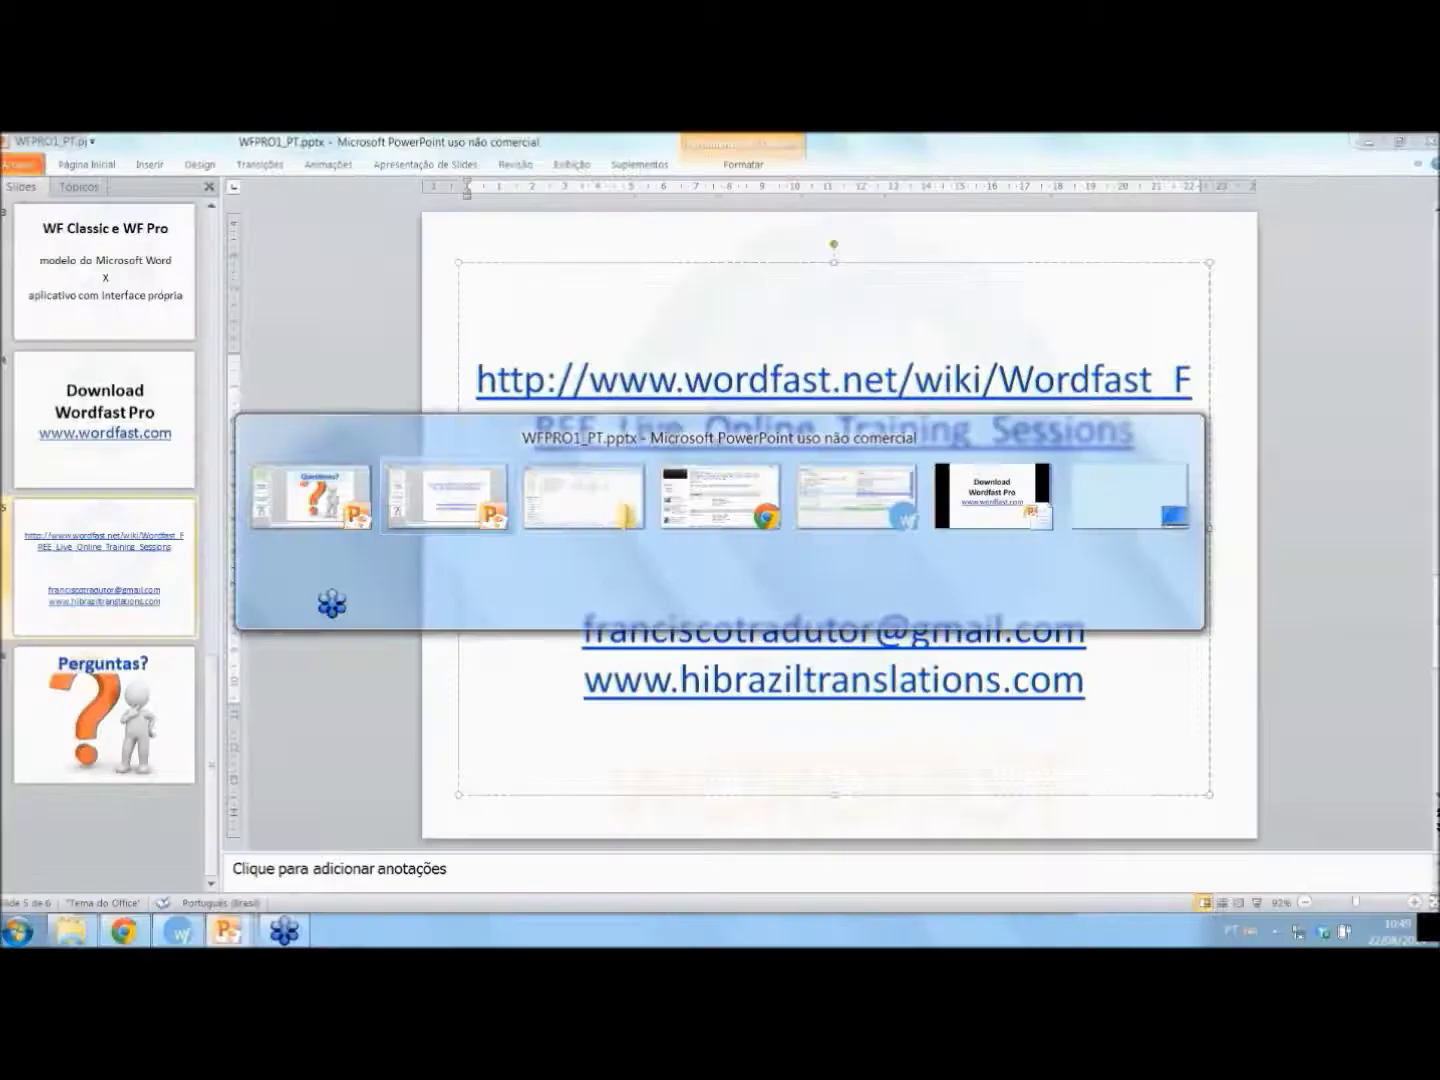
{"action": "key", "text": "alt+Tab"}
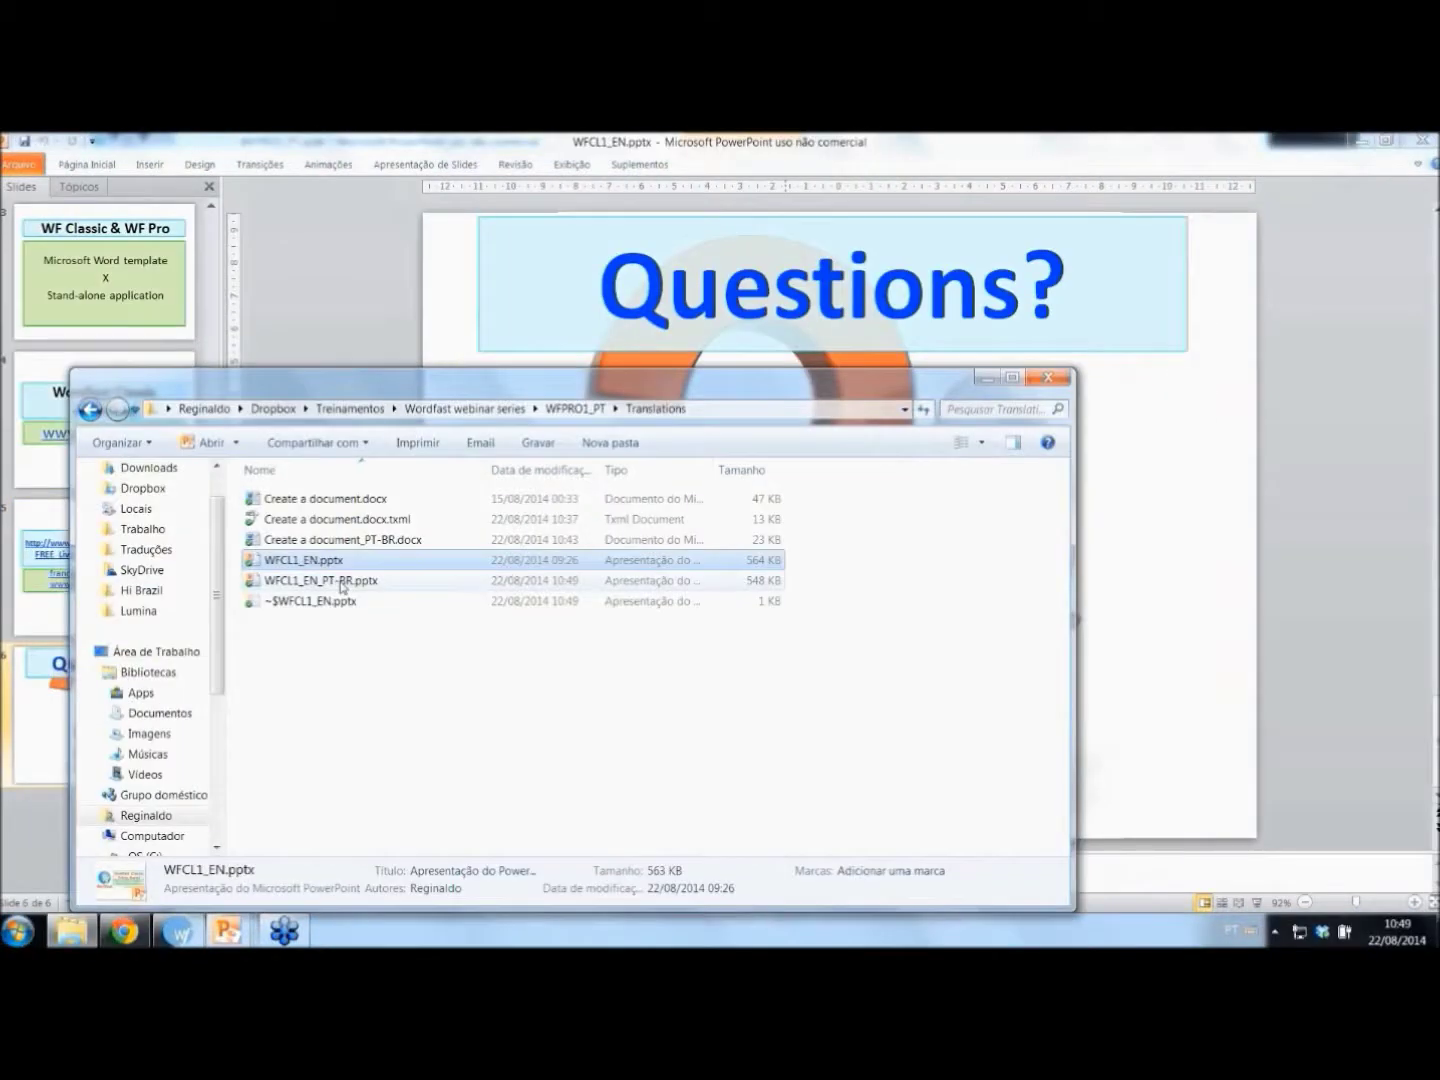